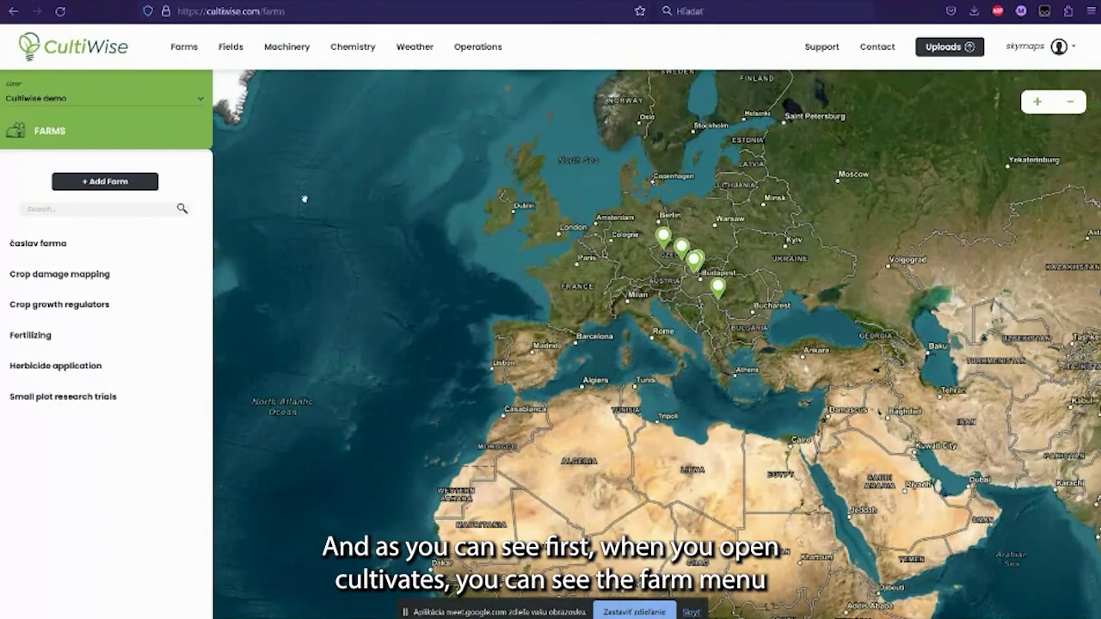
{"action": "left_click_drag", "start_coordinate": [431, 484], "coordinate": [634, 266]}
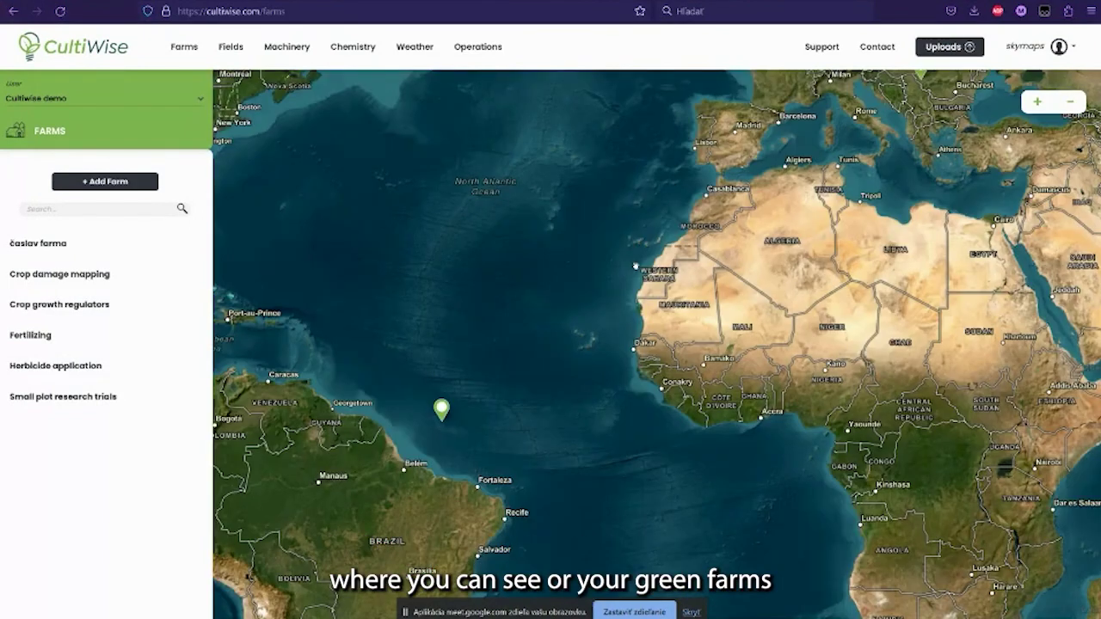
{"action": "left_click_drag", "start_coordinate": [903, 130], "coordinate": [738, 251]}
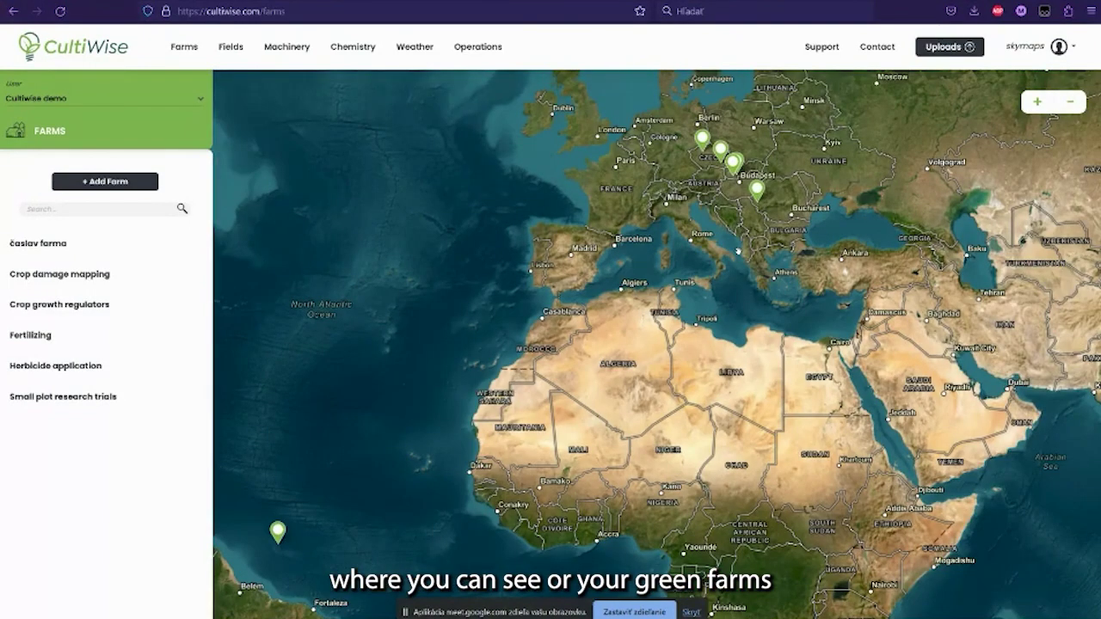
{"action": "scroll", "coordinate": [711, 226], "scroll_direction": "up", "scroll_amount": 1}
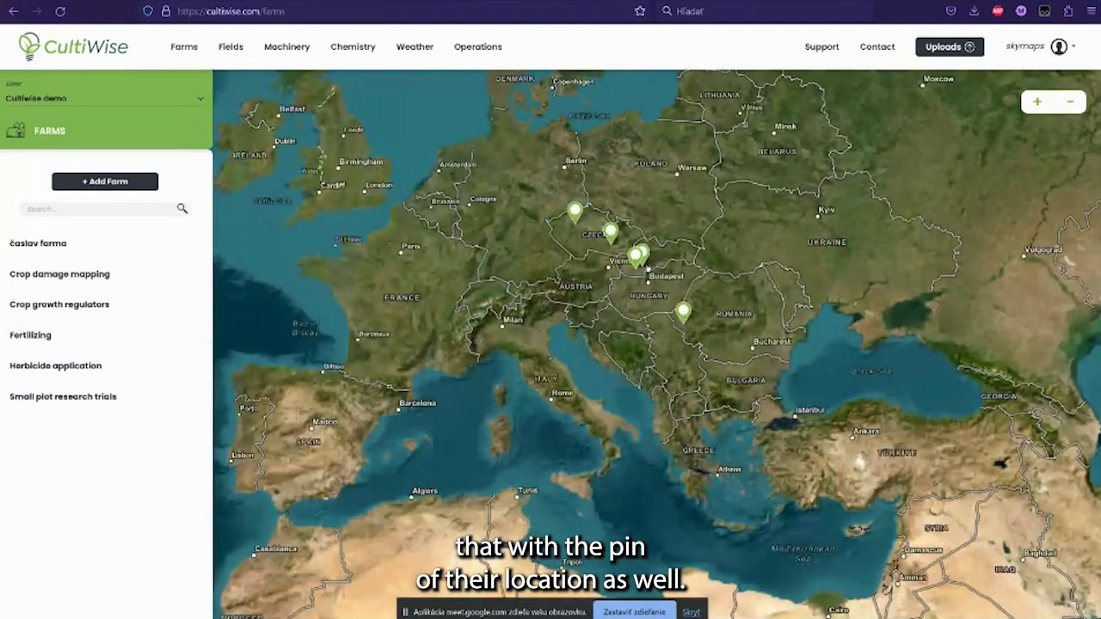
{"action": "scroll", "coordinate": [501, 198], "scroll_direction": "up", "scroll_amount": 1}
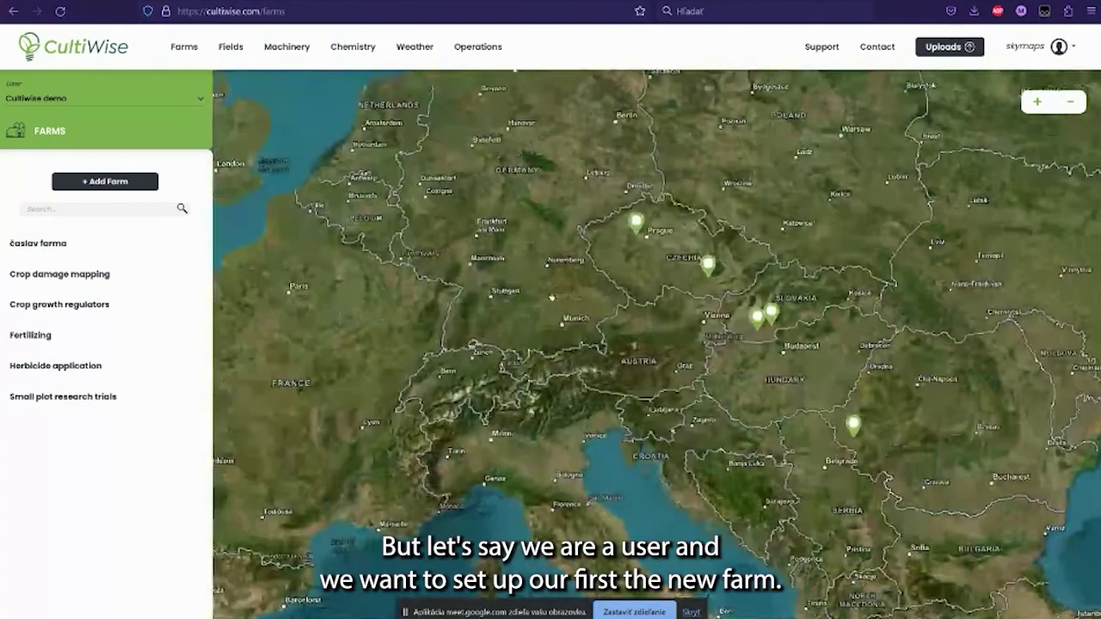
{"action": "scroll", "coordinate": [607, 279], "scroll_direction": "down", "scroll_amount": 1}
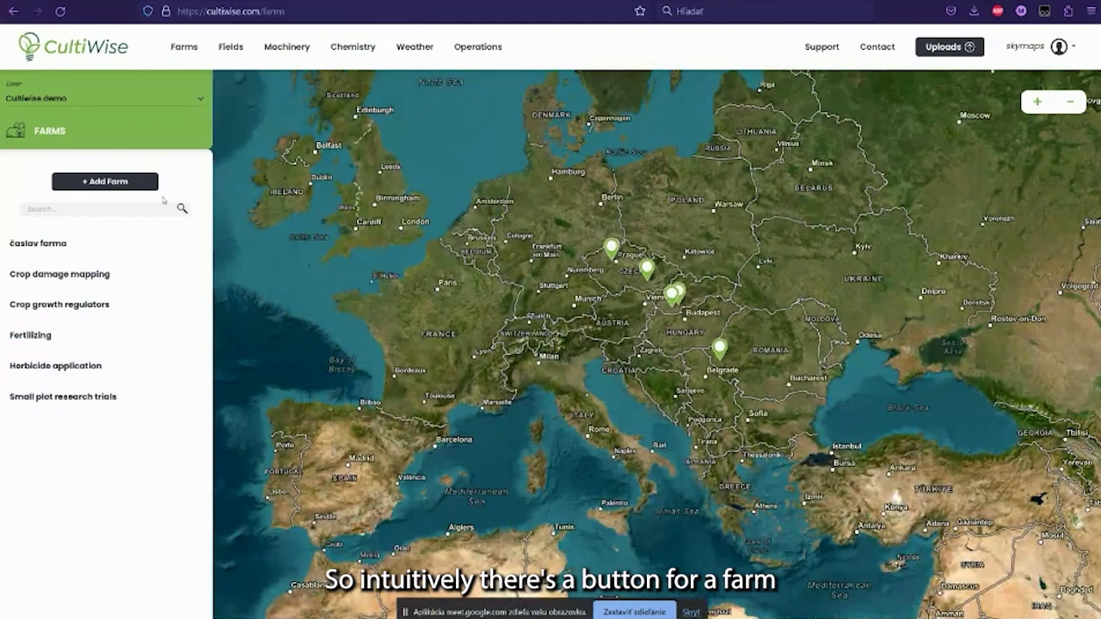
Start a new farm named Demo farm and place its map marker in the central United States, east of Denver
{"action": "left_click", "coordinate": [121, 184]}
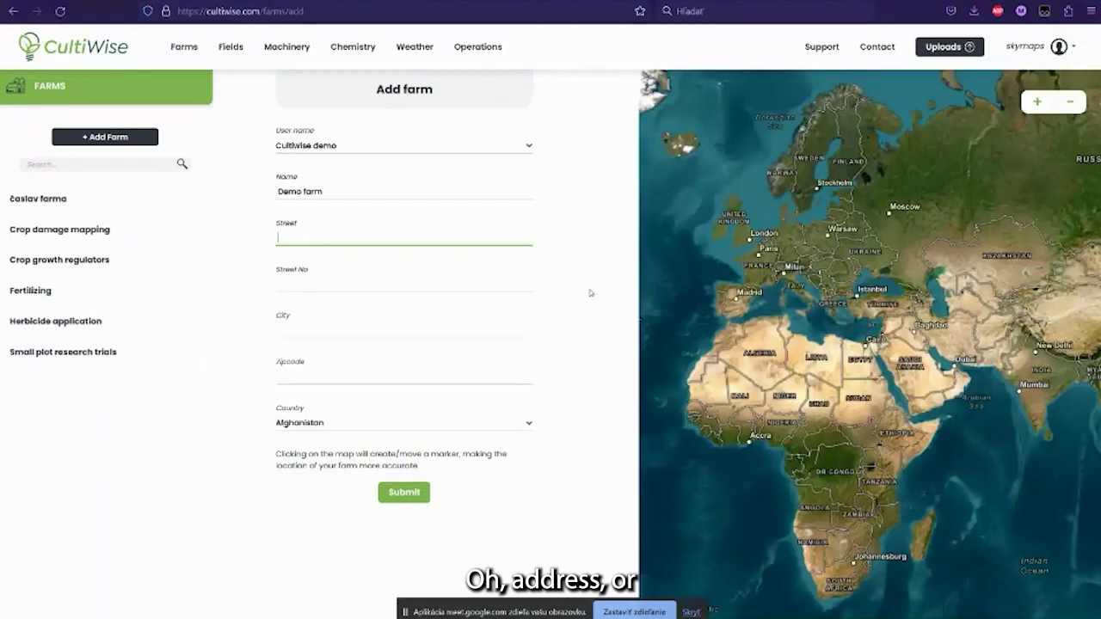
{"action": "scroll", "coordinate": [810, 276], "scroll_direction": "up", "scroll_amount": 2}
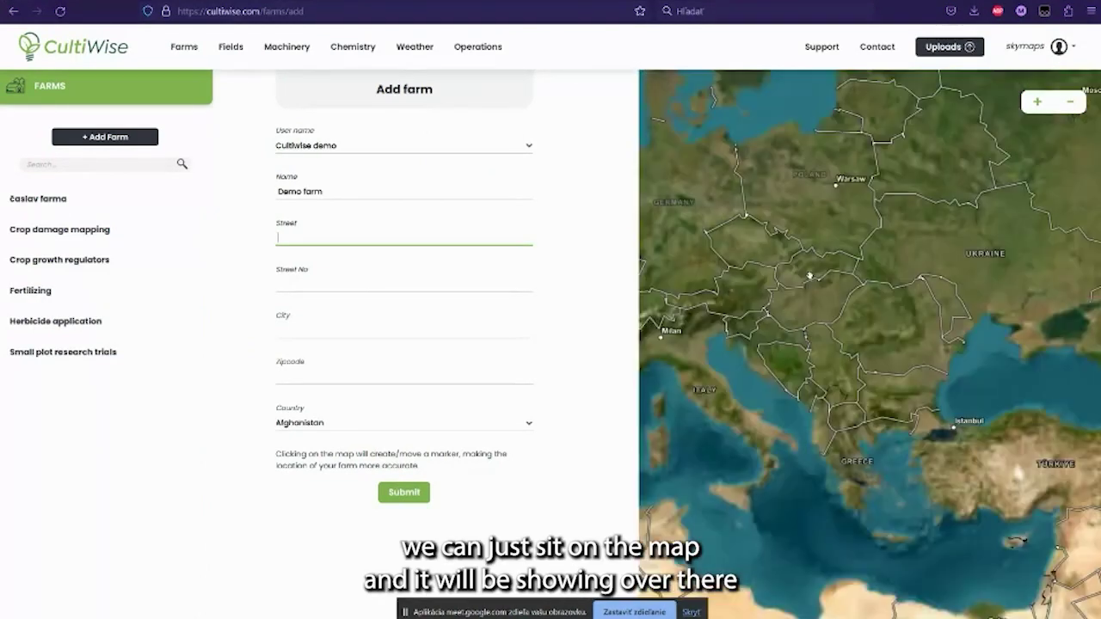
{"action": "scroll", "coordinate": [810, 275], "scroll_direction": "up", "scroll_amount": 2}
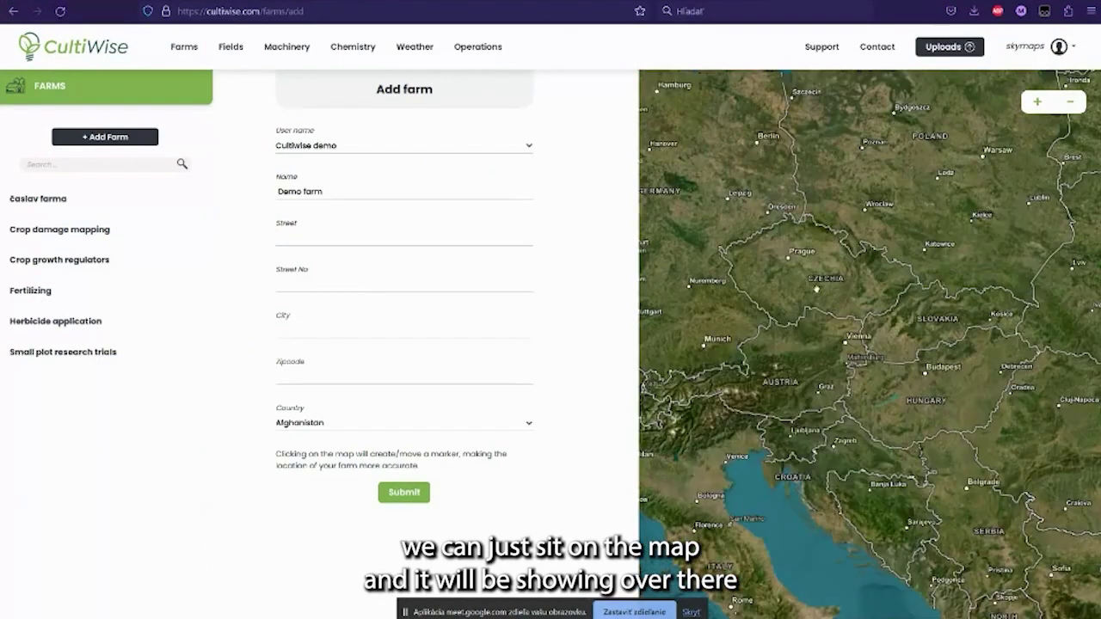
{"action": "scroll", "coordinate": [817, 290], "scroll_direction": "down", "scroll_amount": 3}
{"action": "left_click_drag", "start_coordinate": [735, 327], "coordinate": [964, 327]}
{"action": "left_click_drag", "start_coordinate": [632, 328], "coordinate": [1007, 241]}
{"action": "left_click_drag", "start_coordinate": [714, 336], "coordinate": [940, 339]}
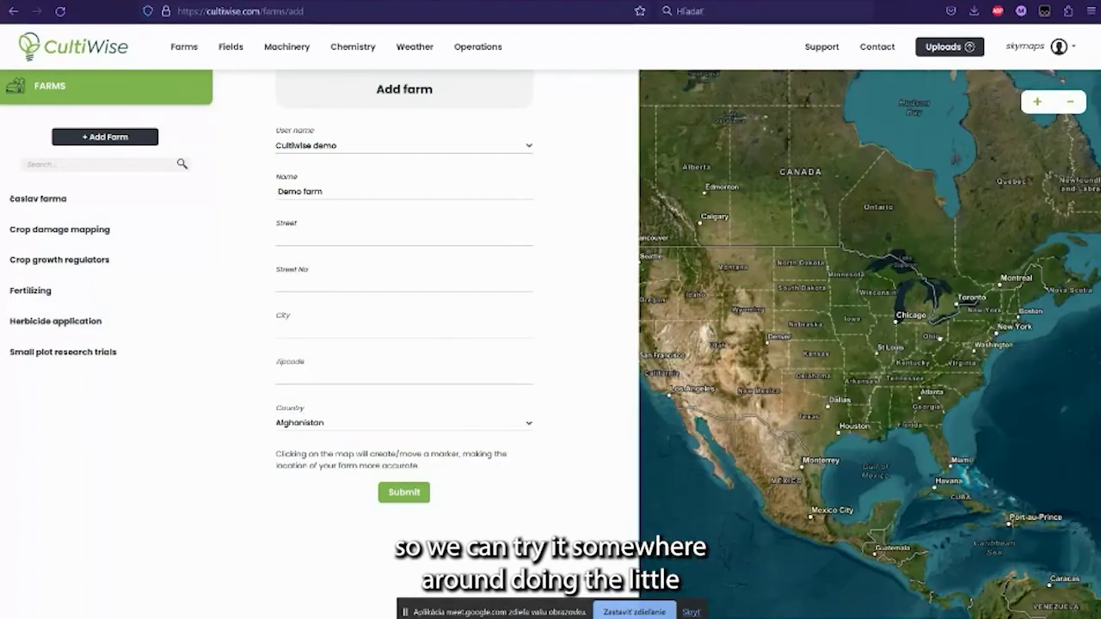
{"action": "left_click", "coordinate": [793, 340]}
Set the new farm's country to United States and submit the farm
{"action": "scroll", "coordinate": [786, 351], "scroll_direction": "up", "scroll_amount": 2}
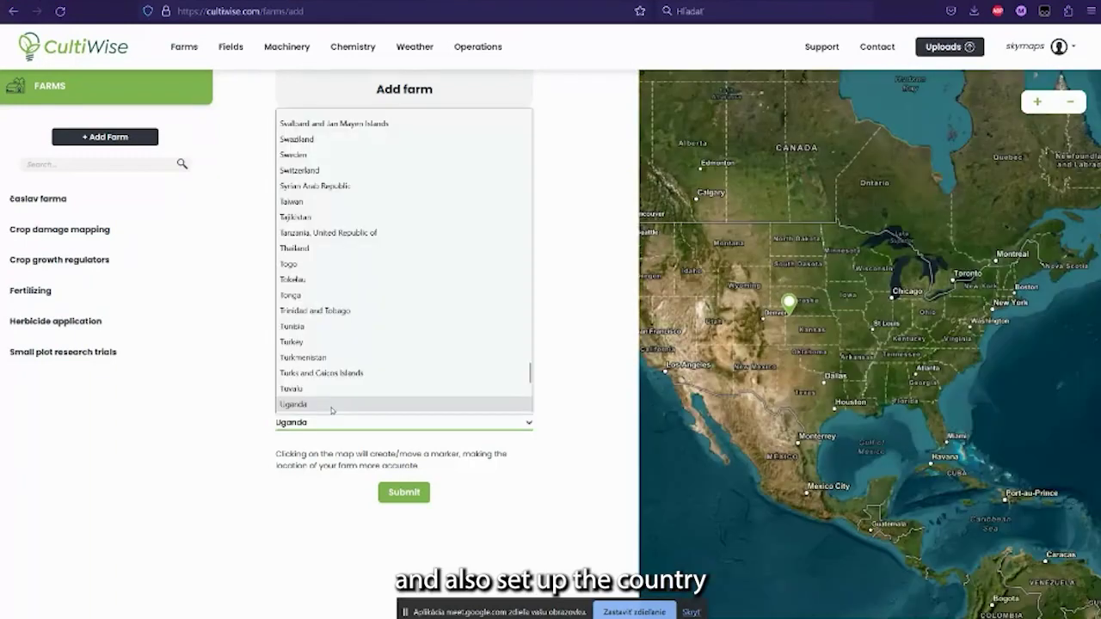
{"action": "scroll", "coordinate": [332, 410], "scroll_direction": "down", "scroll_amount": 2}
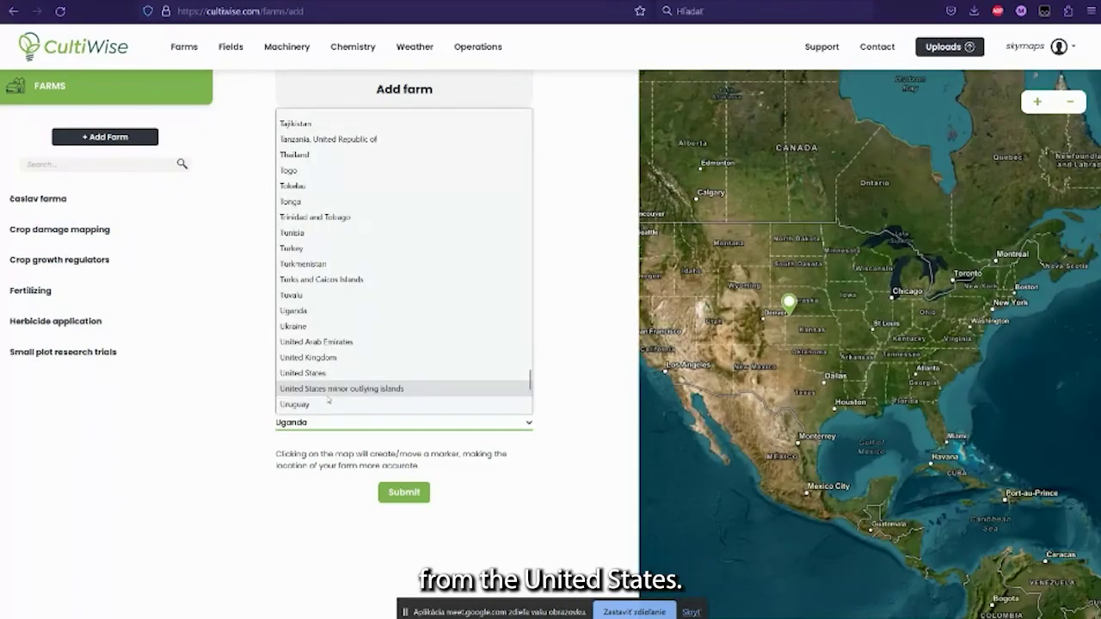
{"action": "scroll", "coordinate": [330, 397], "scroll_direction": "down", "scroll_amount": 4}
{"action": "key", "text": "Down"}
{"action": "key", "text": "Down"}
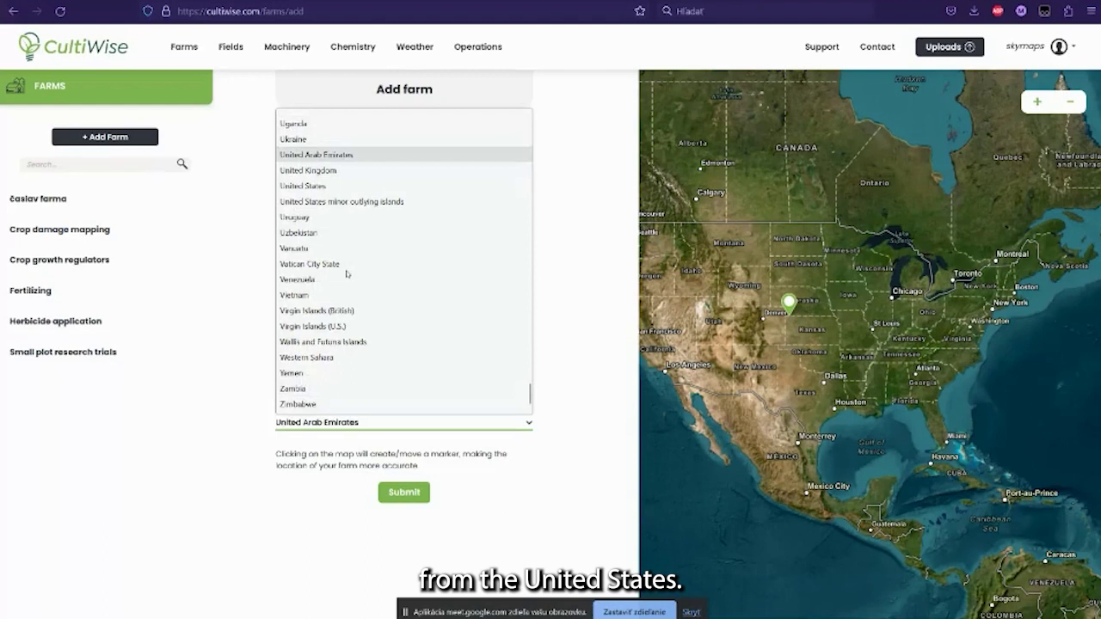
{"action": "key", "text": "Down"}
{"action": "key", "text": "Down"}
{"action": "key", "text": "Return"}
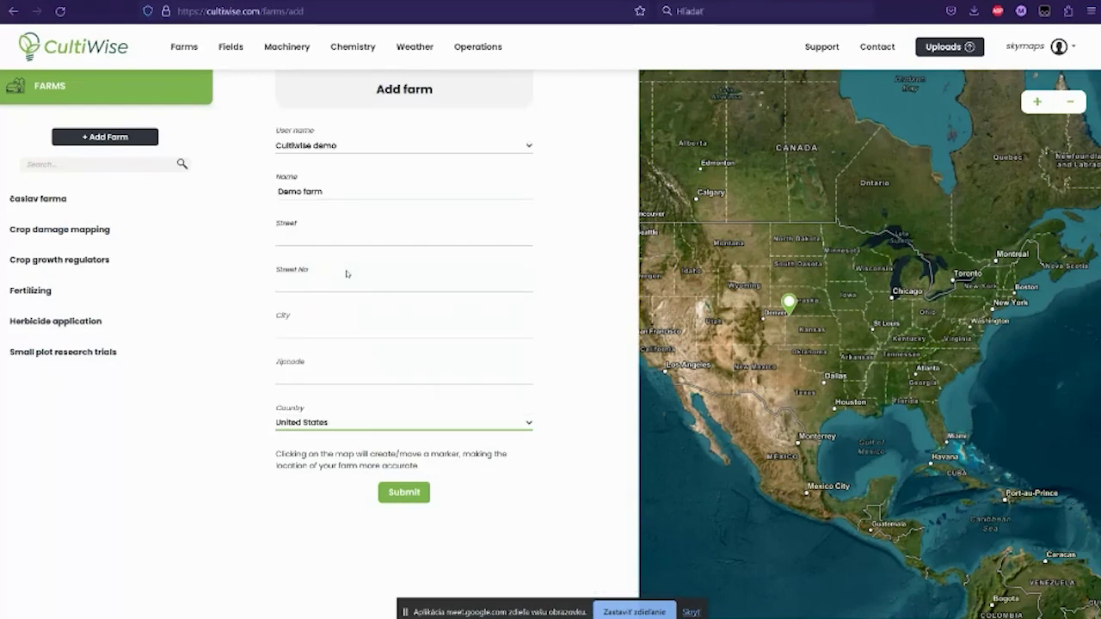
{"action": "left_click", "coordinate": [400, 491]}
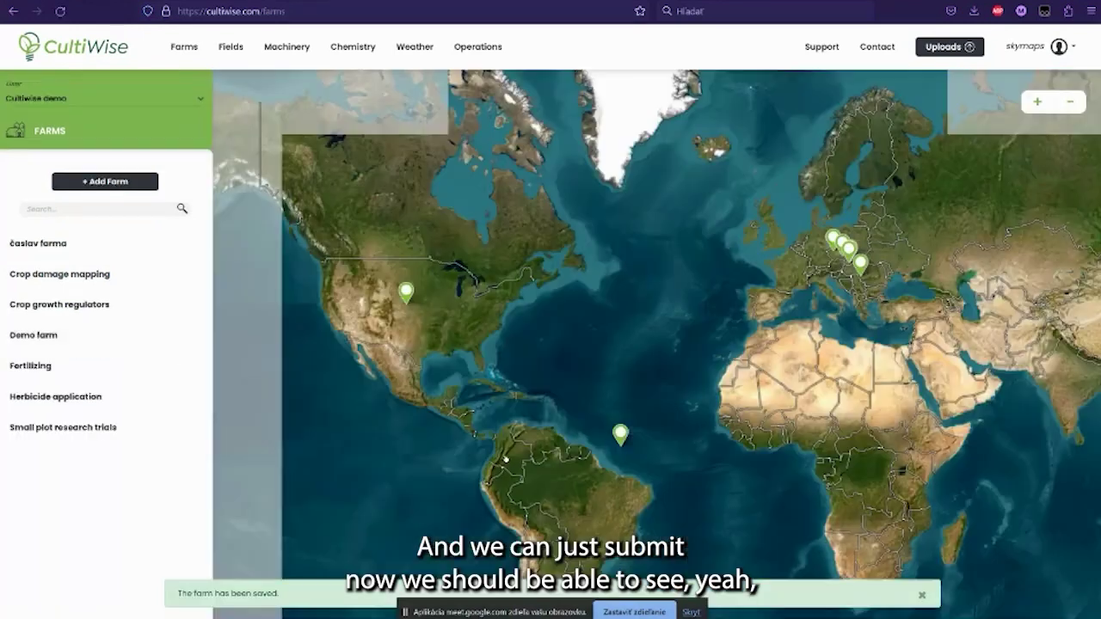
Open Demo farm for editing, move its map marker slightly east and save the farm
{"action": "mouse_move", "coordinate": [407, 297]}
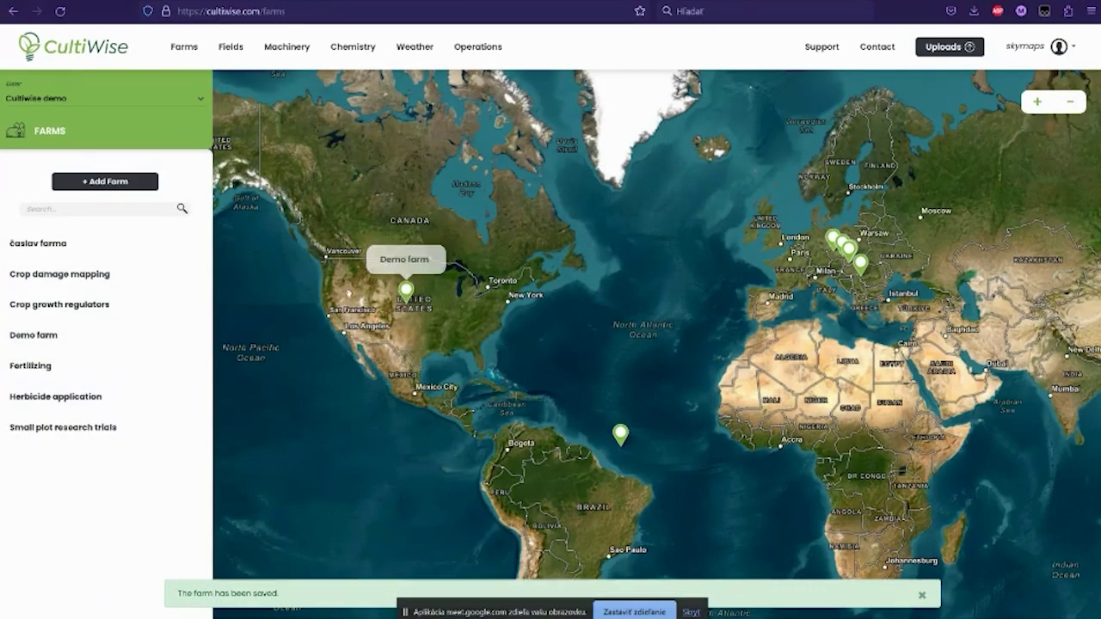
{"action": "left_click_drag", "start_coordinate": [407, 299], "coordinate": [450, 310]}
{"action": "scroll", "coordinate": [448, 301], "scroll_direction": "up", "scroll_amount": 2}
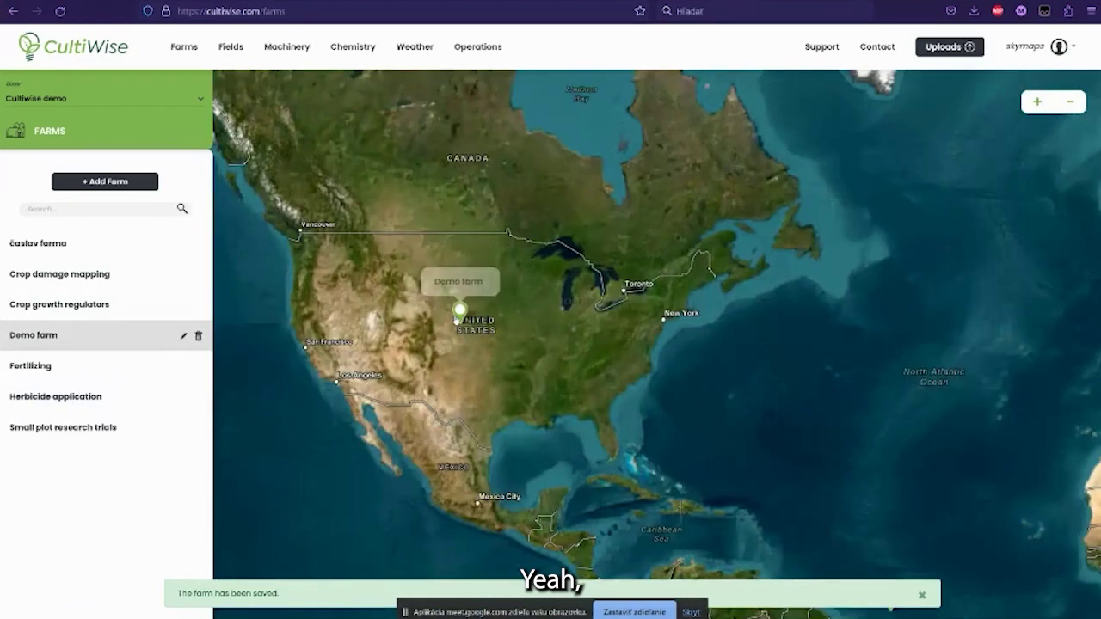
{"action": "left_click", "coordinate": [184, 337]}
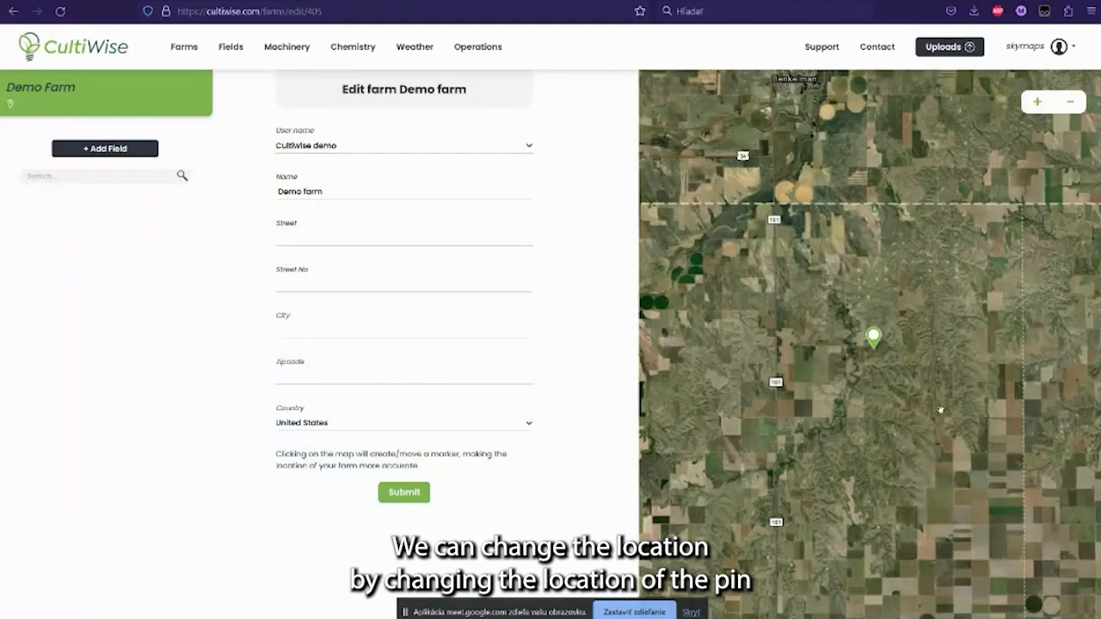
{"action": "left_click_drag", "start_coordinate": [874, 335], "coordinate": [850, 350]}
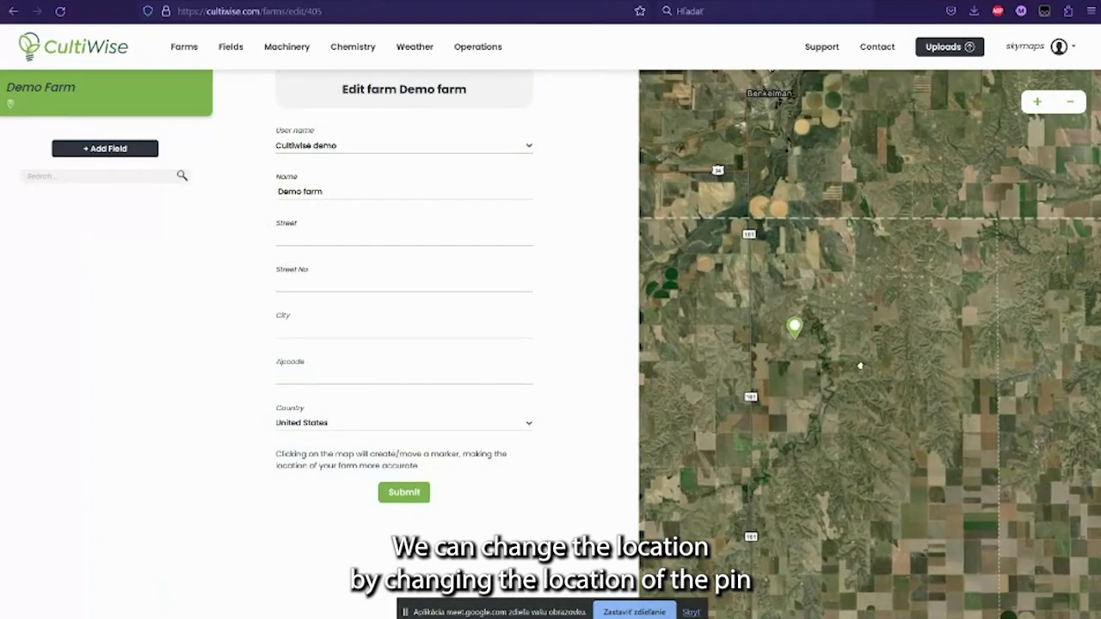
{"action": "left_click_drag", "start_coordinate": [324, 191], "coordinate": [280, 191]}
{"action": "left_click", "coordinate": [300, 465]}
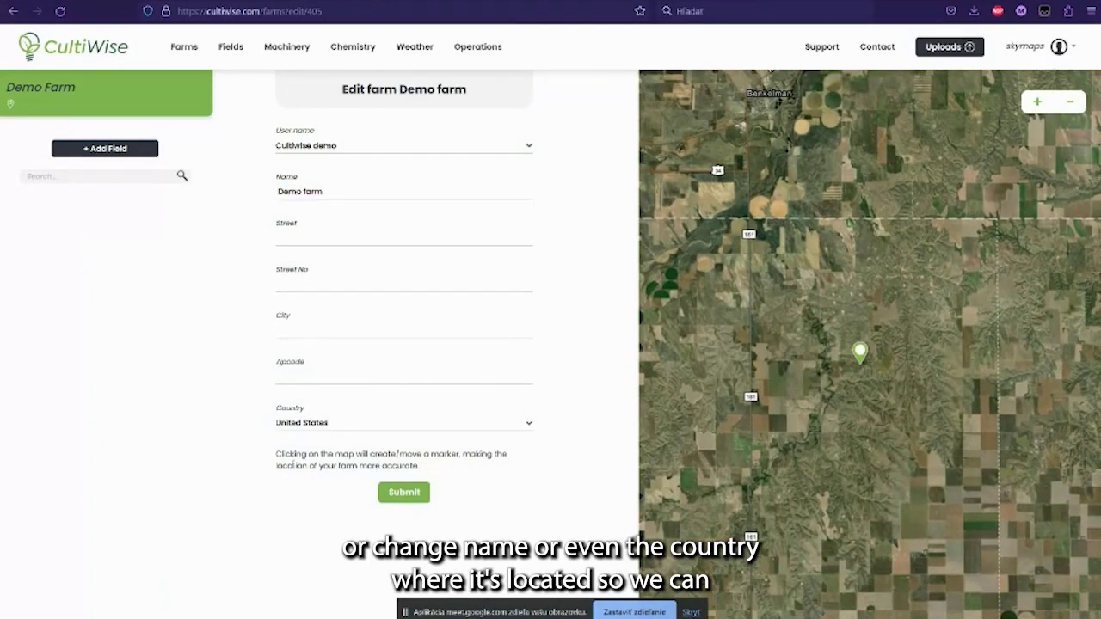
{"action": "left_click", "coordinate": [408, 495]}
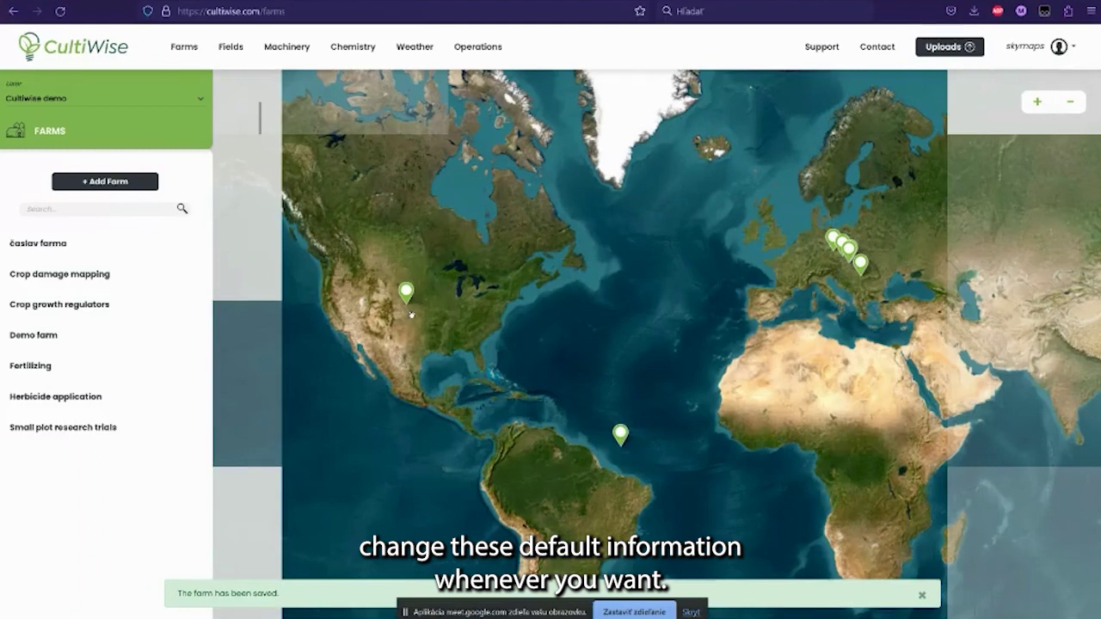
Open Demo farm from the farm list and look over the area around its location
{"action": "scroll", "coordinate": [379, 301], "scroll_direction": "up", "scroll_amount": 1}
{"action": "left_click", "coordinate": [49, 338]}
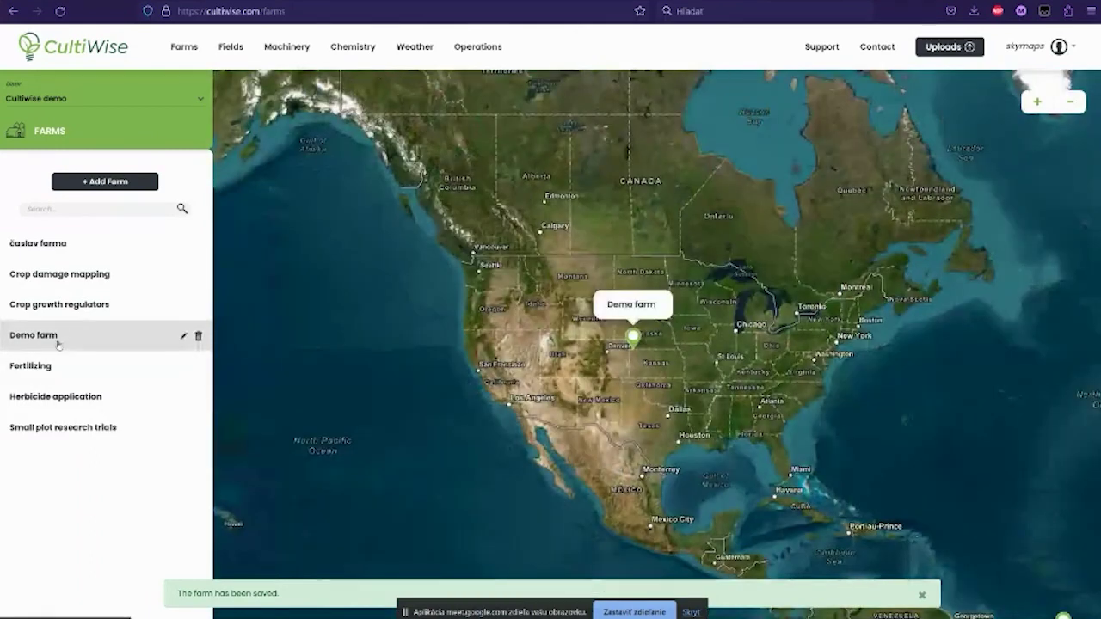
{"action": "left_click", "coordinate": [57, 344]}
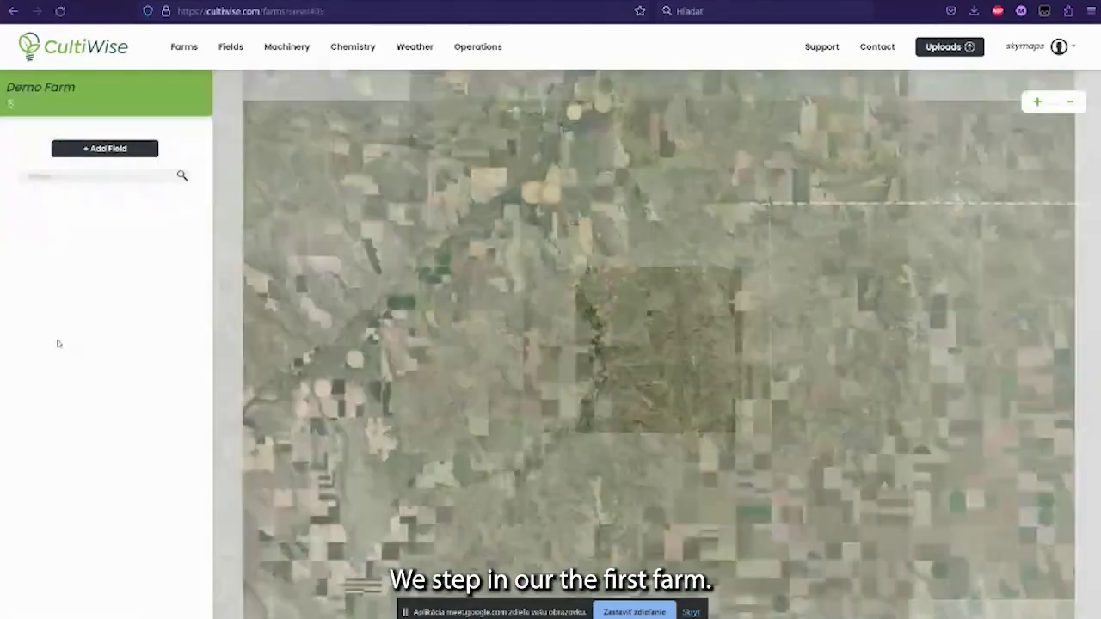
{"action": "scroll", "coordinate": [600, 385], "scroll_direction": "down", "scroll_amount": 2}
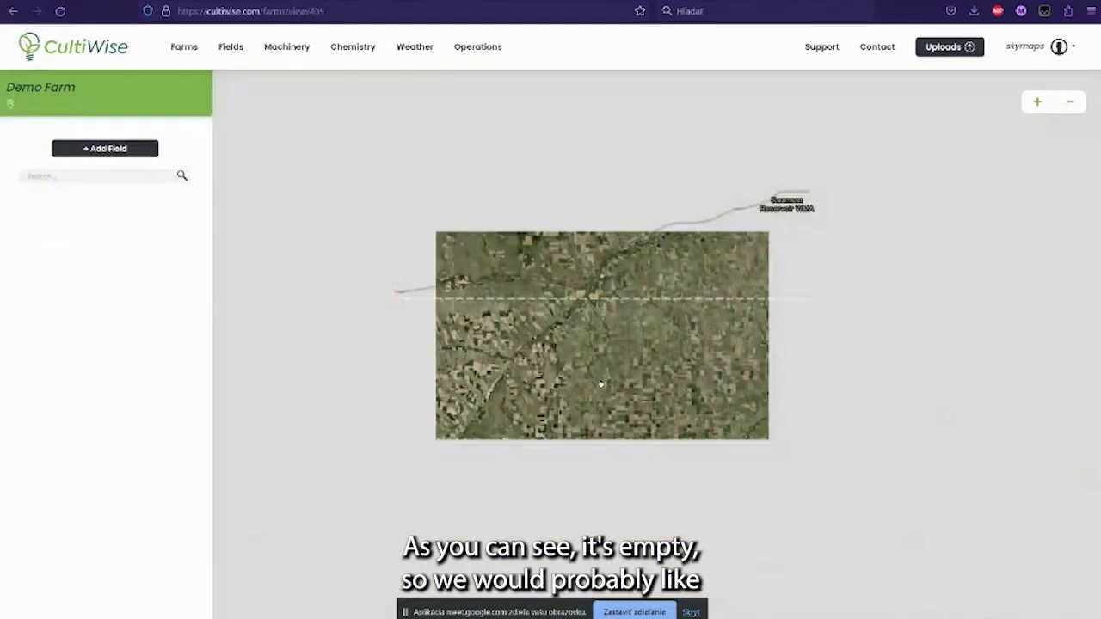
{"action": "scroll", "coordinate": [651, 394], "scroll_direction": "down", "scroll_amount": 2}
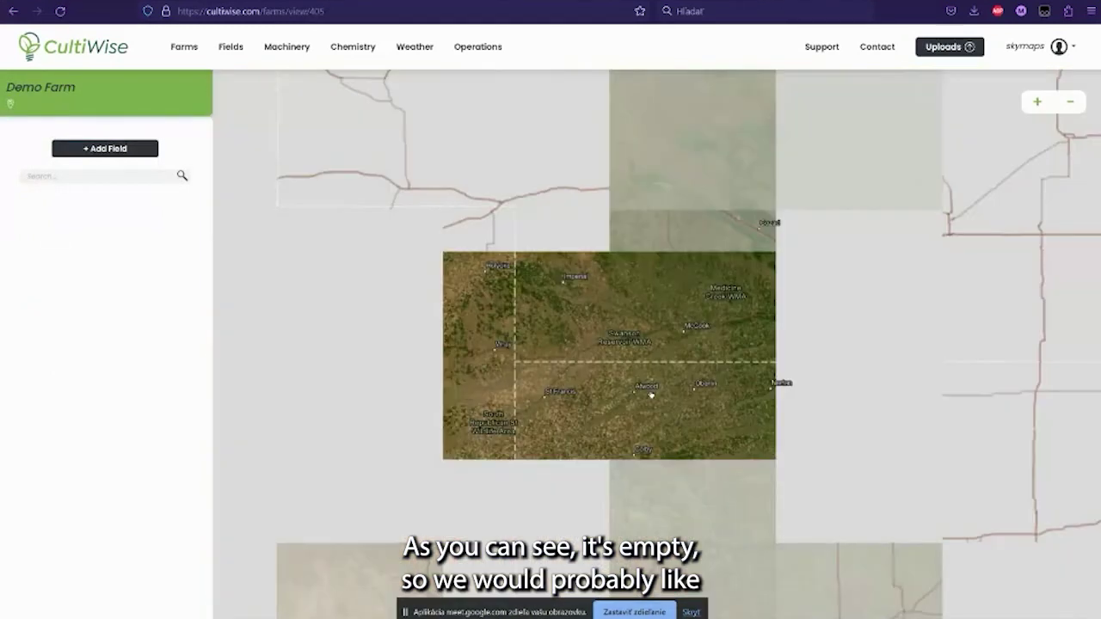
{"action": "scroll", "coordinate": [571, 377], "scroll_direction": "up", "scroll_amount": 2}
{"action": "scroll", "coordinate": [570, 377], "scroll_direction": "up", "scroll_amount": 2}
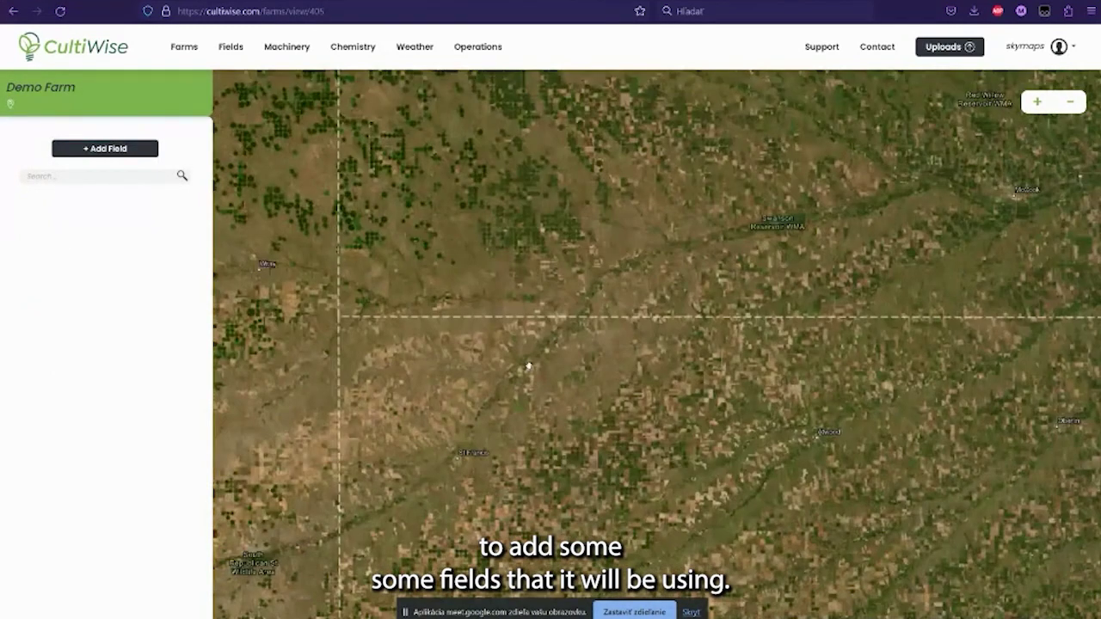
{"action": "left_click_drag", "start_coordinate": [528, 367], "coordinate": [595, 372]}
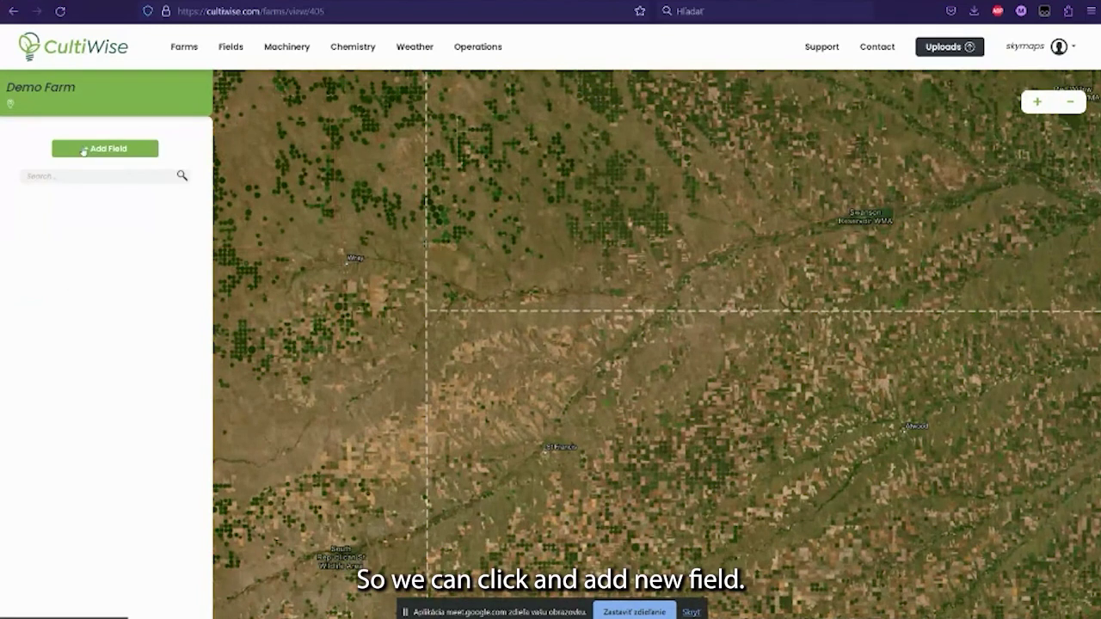
Start a new field in Demo farm with the name Field name and the location description field 1
{"action": "left_click", "coordinate": [83, 151]}
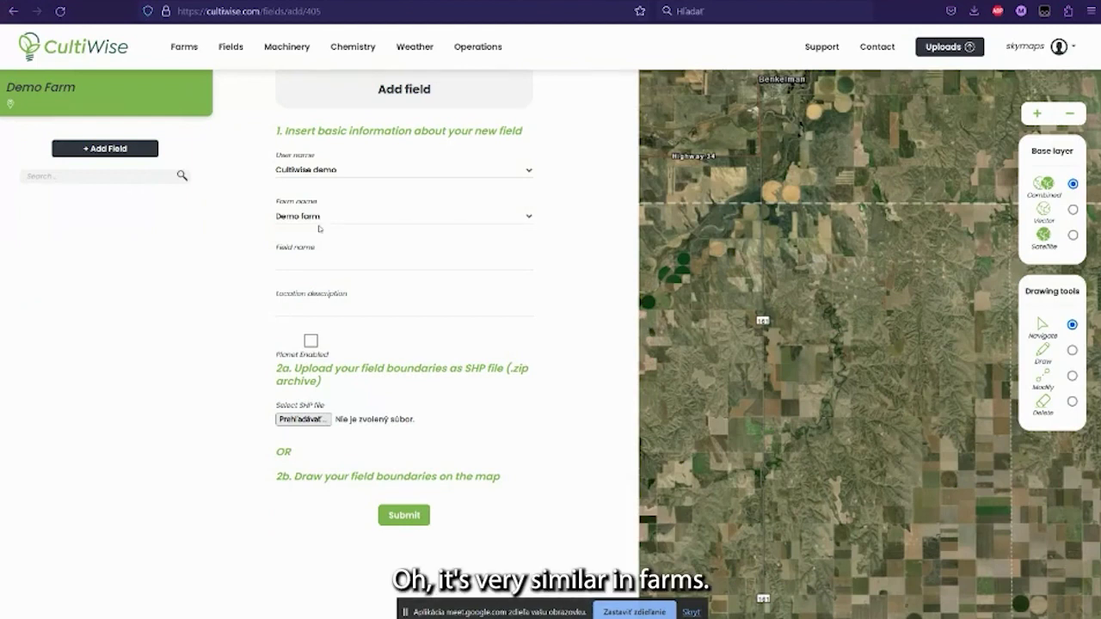
{"action": "left_click", "coordinate": [313, 264]}
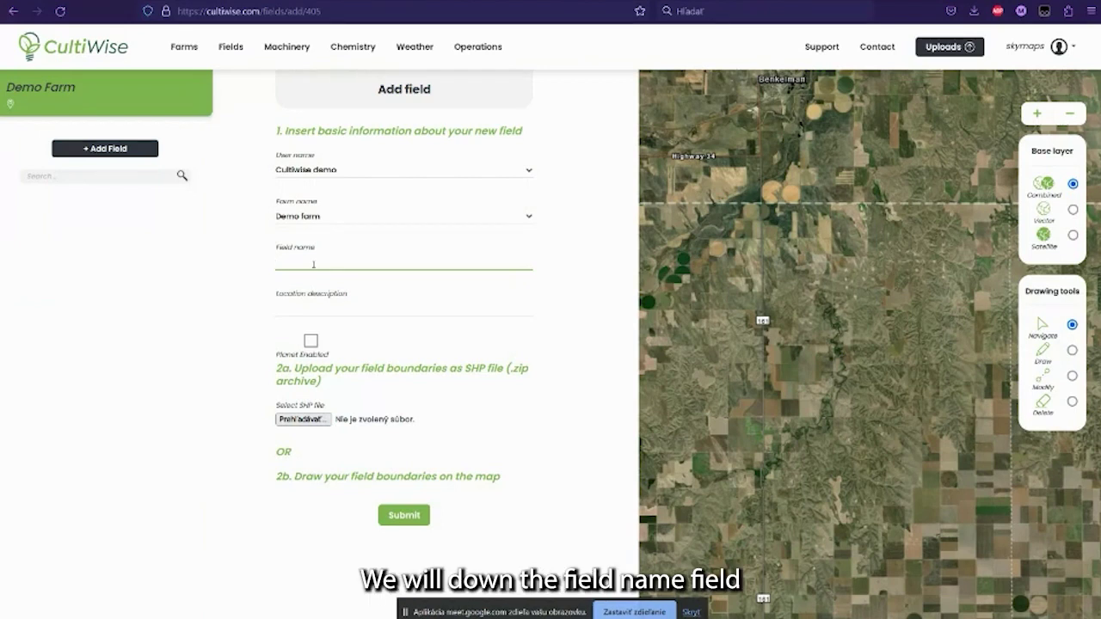
{"action": "type", "text": "Field"}
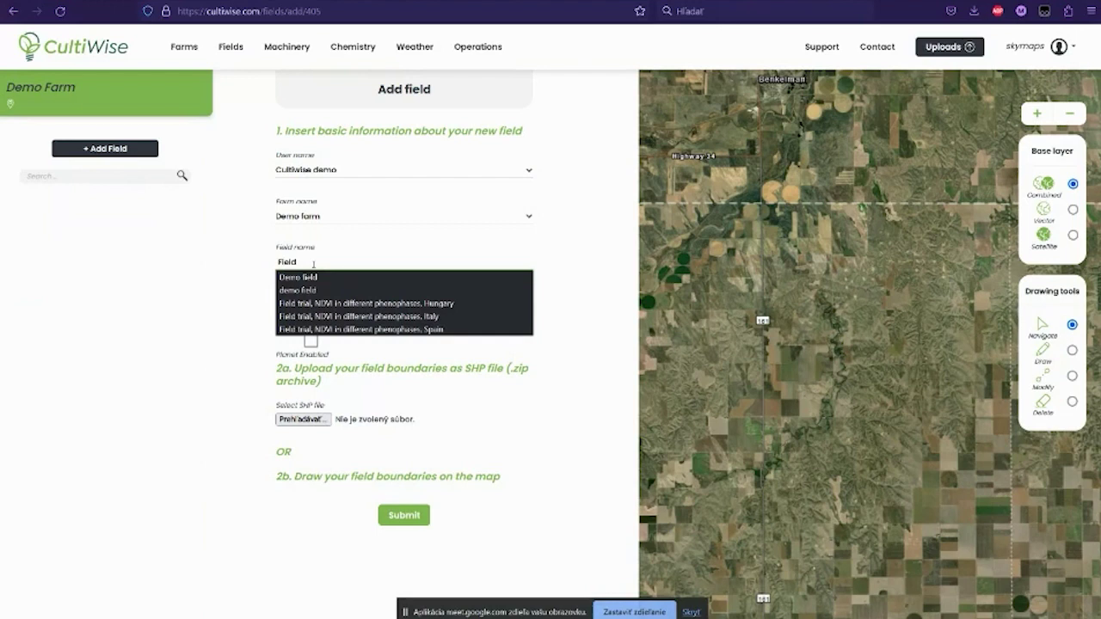
{"action": "type", "text": " name"}
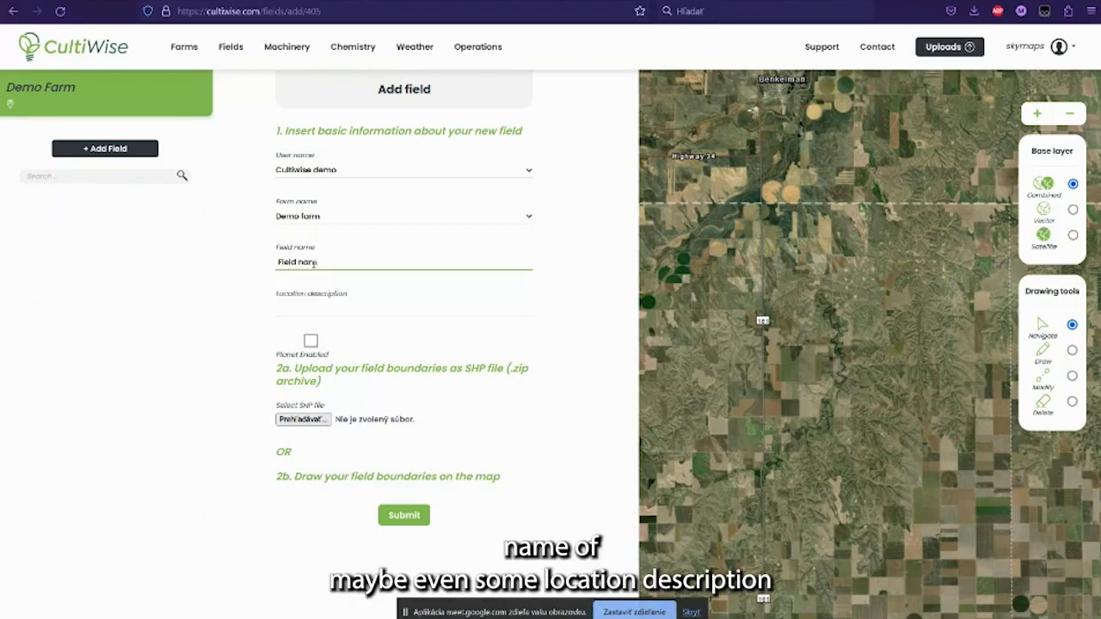
{"action": "left_click", "coordinate": [307, 314]}
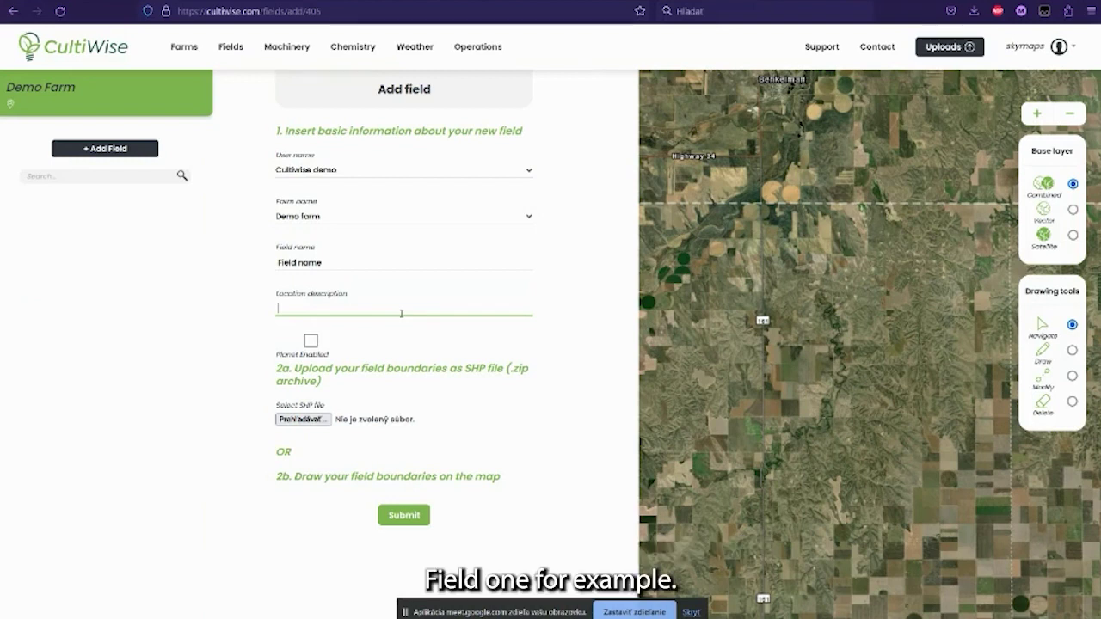
{"action": "type", "text": "field 1"}
{"action": "left_click", "coordinate": [409, 450]}
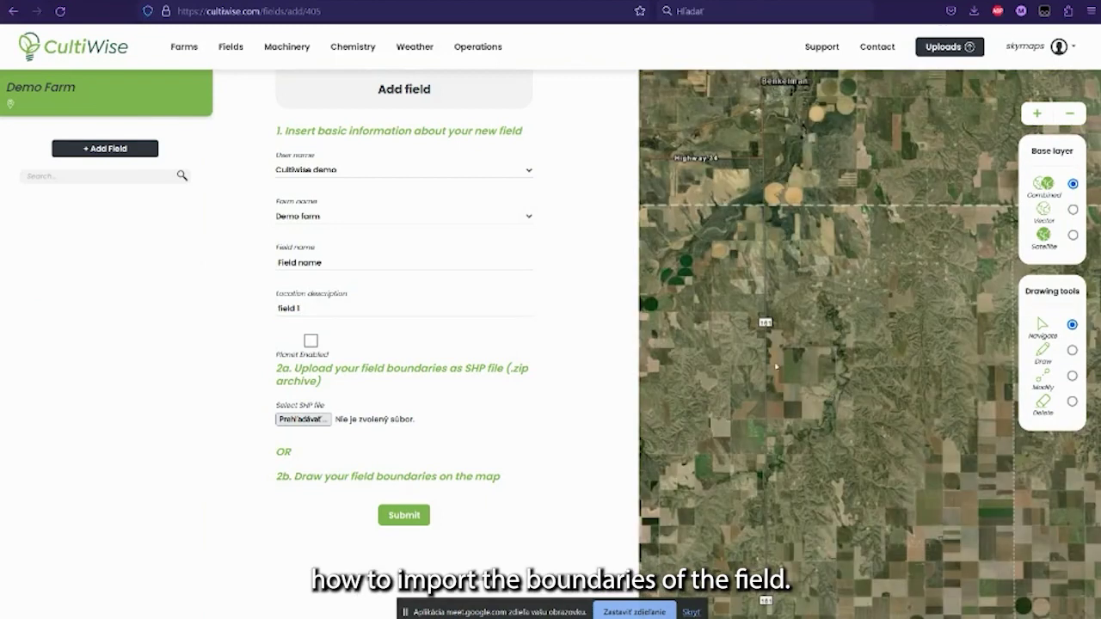
Load the field boundaries from the zipped shapefile whose name begins with 11_0 in the downloads folder
{"action": "left_click", "coordinate": [283, 427]}
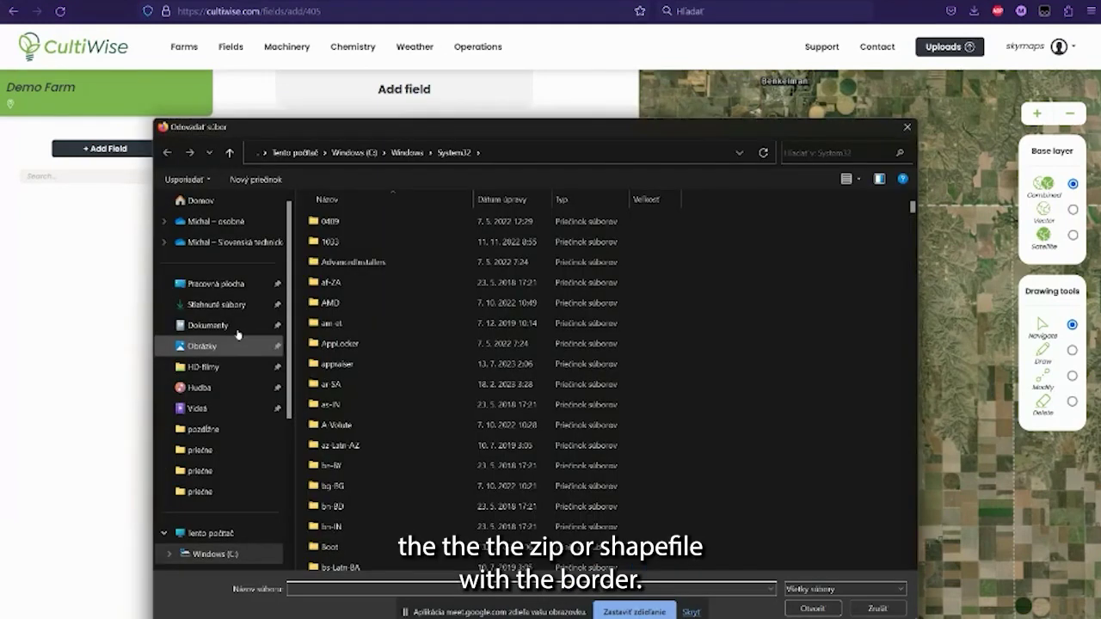
{"action": "left_click", "coordinate": [217, 304]}
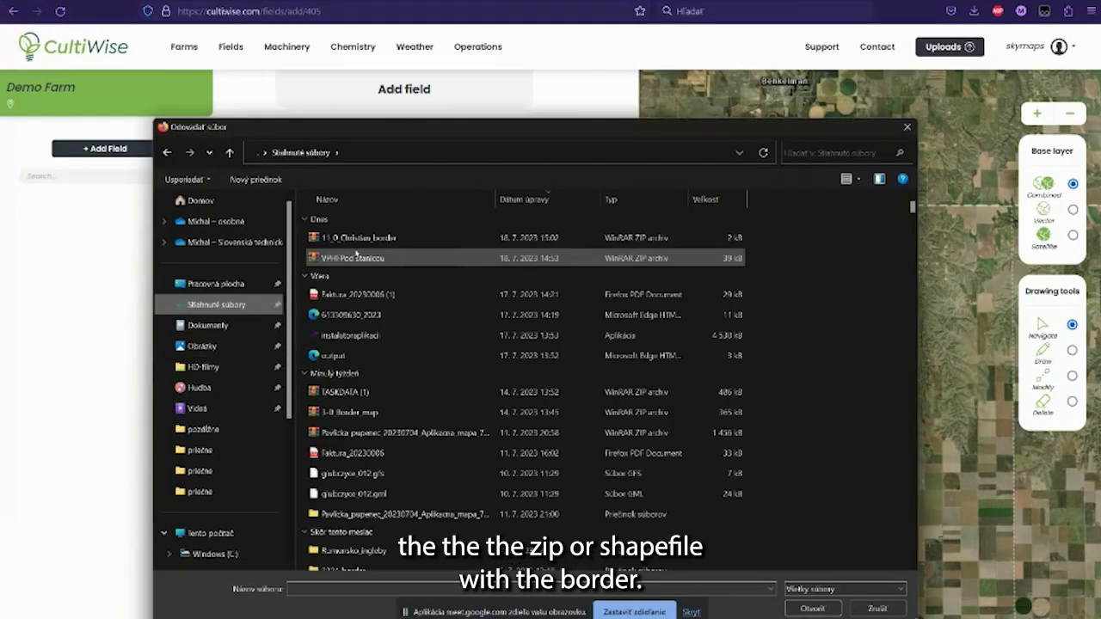
{"action": "double_click", "coordinate": [451, 238]}
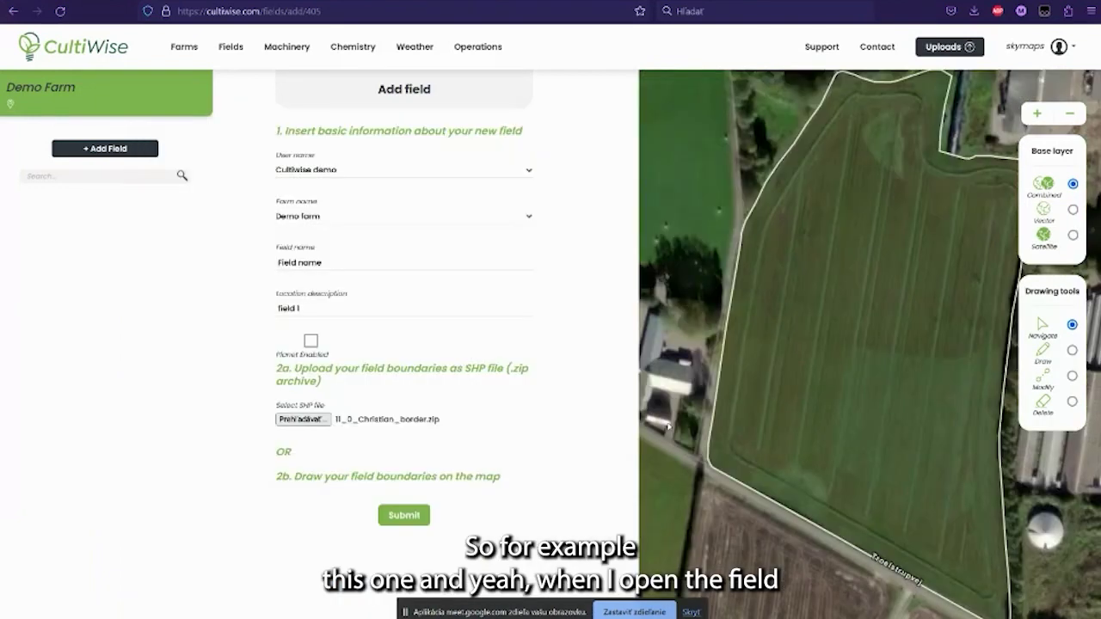
Reshape the imported field boundary by moving a point on its notched northeastern edge slightly north
{"action": "scroll", "coordinate": [789, 329], "scroll_direction": "down", "scroll_amount": 1}
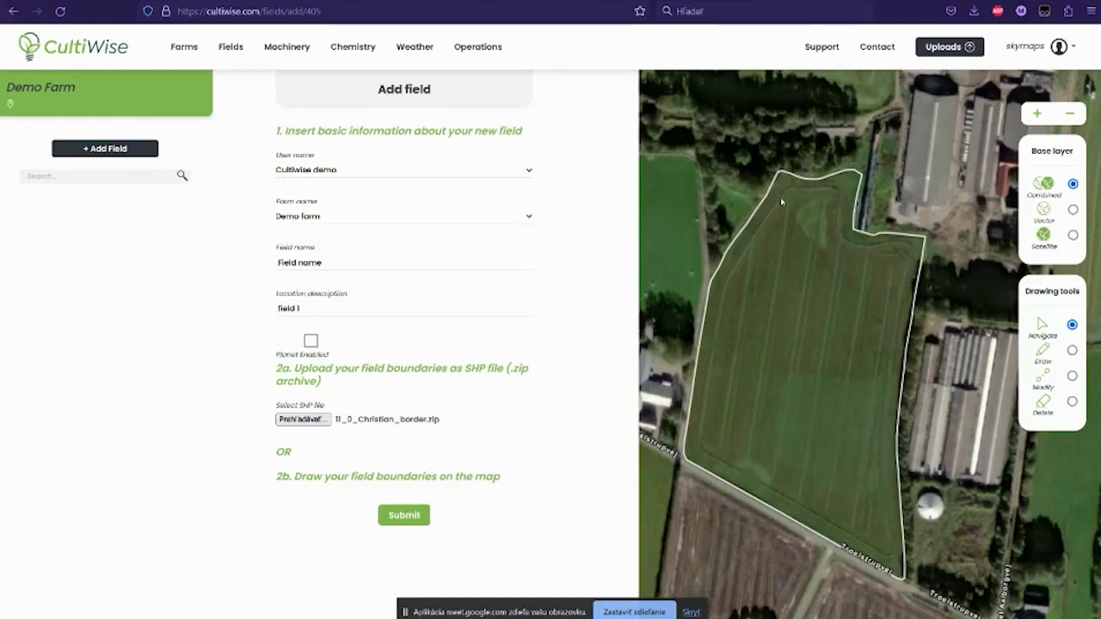
{"action": "scroll", "coordinate": [860, 271], "scroll_direction": "down", "scroll_amount": 1}
{"action": "scroll", "coordinate": [908, 340], "scroll_direction": "up", "scroll_amount": 1}
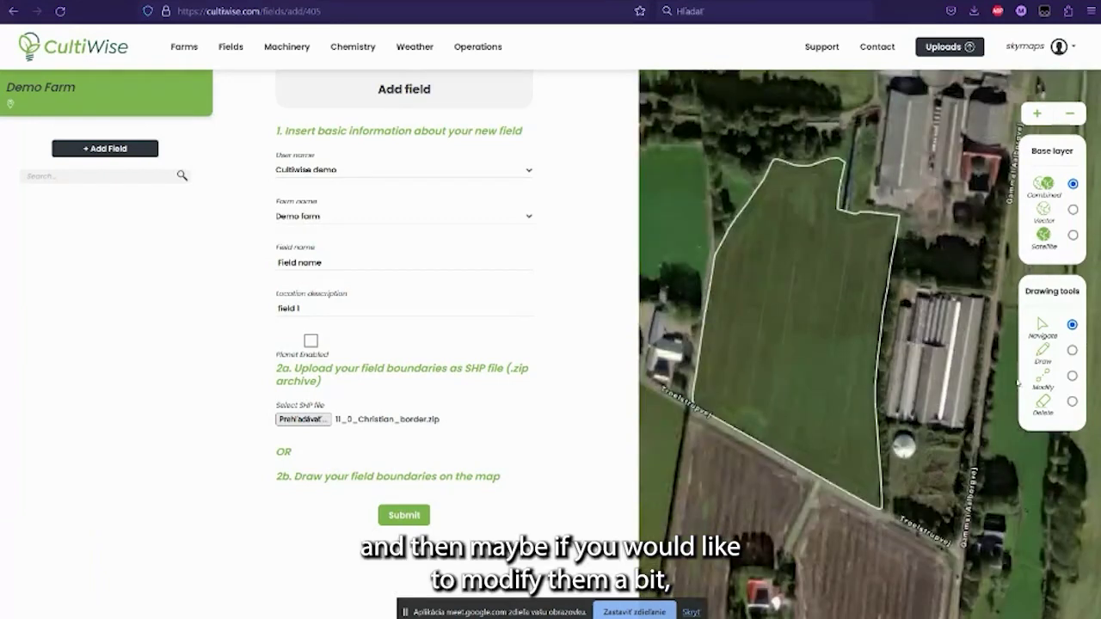
{"action": "scroll", "coordinate": [947, 379], "scroll_direction": "up", "scroll_amount": 1}
{"action": "left_click_drag", "start_coordinate": [813, 345], "coordinate": [810, 416]}
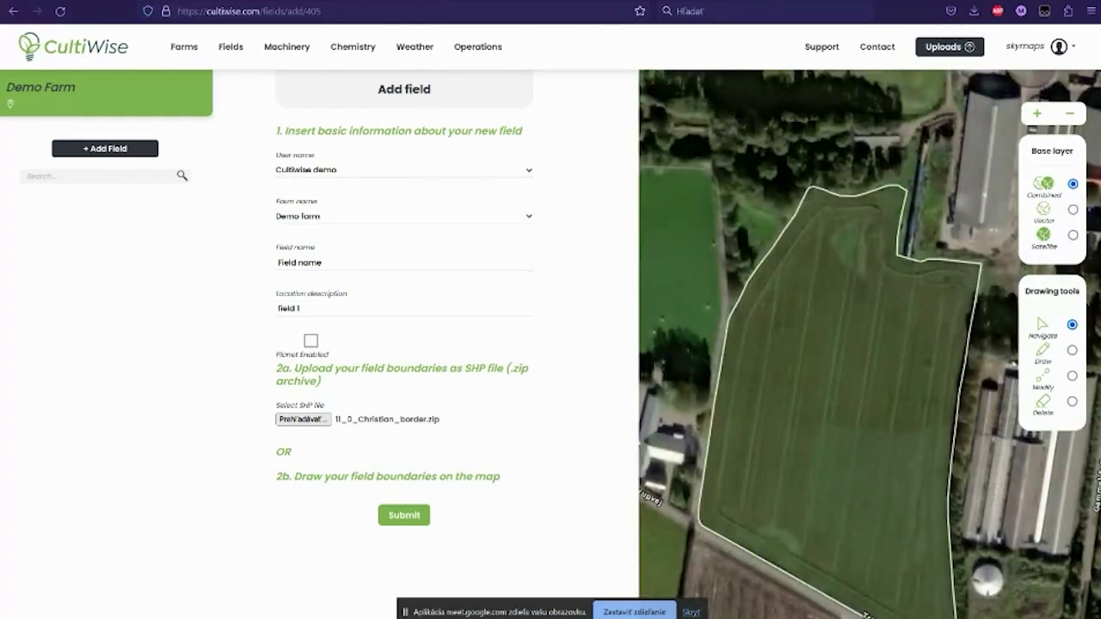
{"action": "left_click", "coordinate": [1072, 375]}
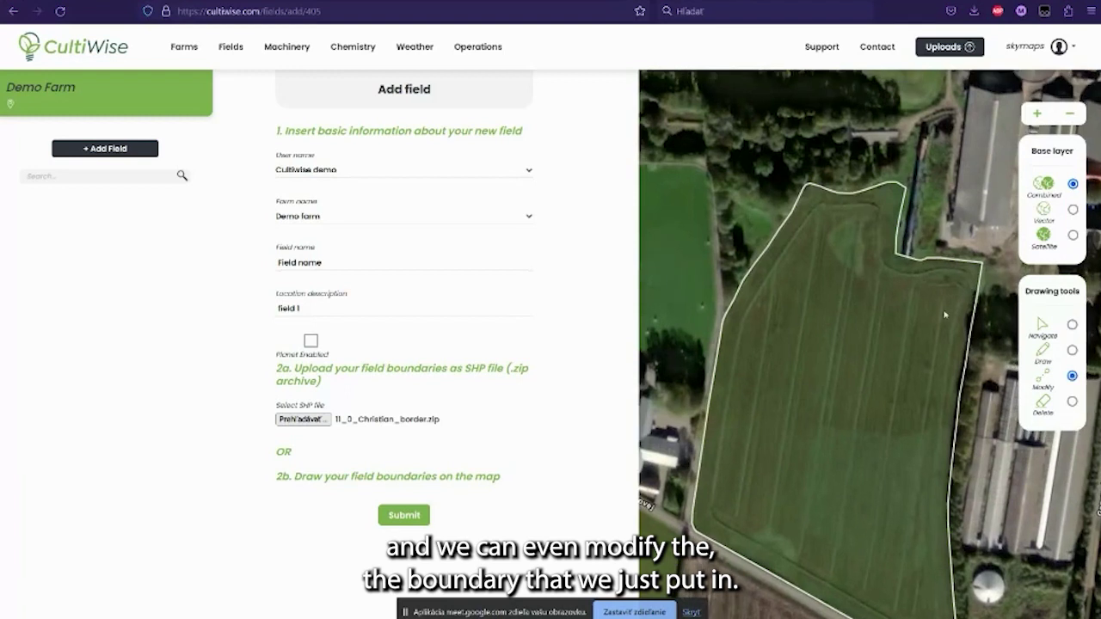
{"action": "scroll", "coordinate": [945, 315], "scroll_direction": "up", "scroll_amount": 3}
{"action": "left_click_drag", "start_coordinate": [830, 337], "coordinate": [898, 340]}
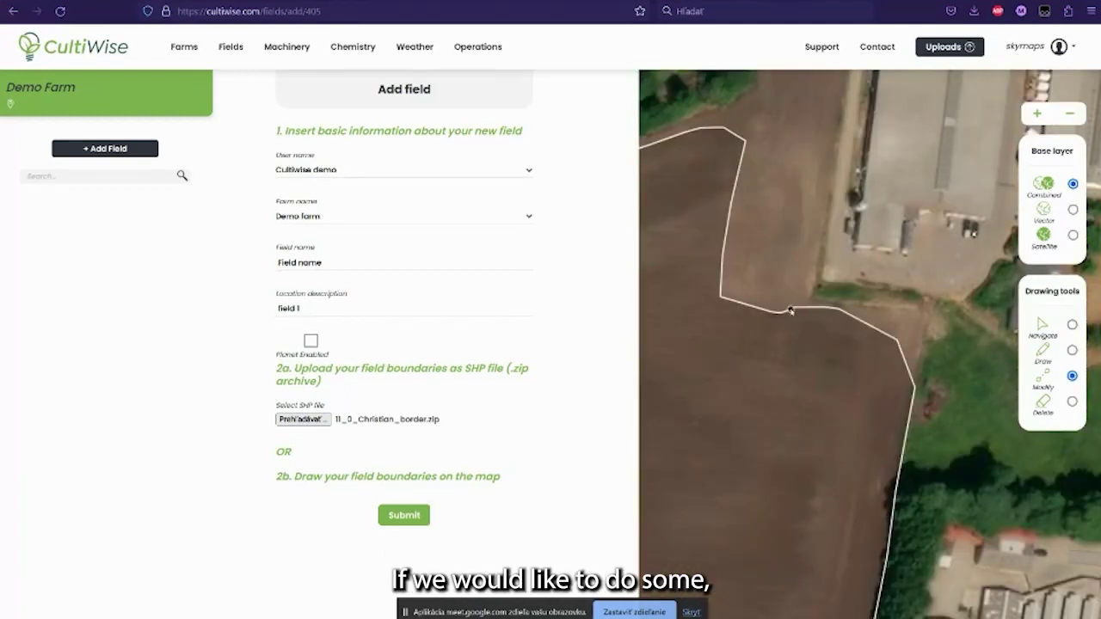
{"action": "left_click_drag", "start_coordinate": [792, 312], "coordinate": [787, 262]}
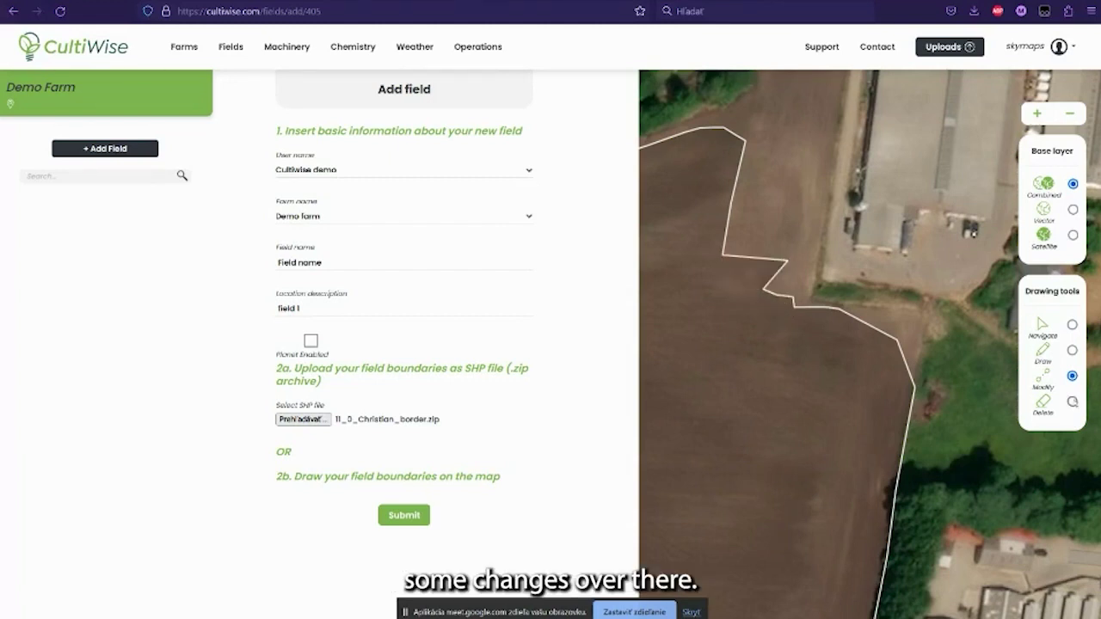
Delete the imported field boundary from the map
{"action": "left_click", "coordinate": [1072, 402]}
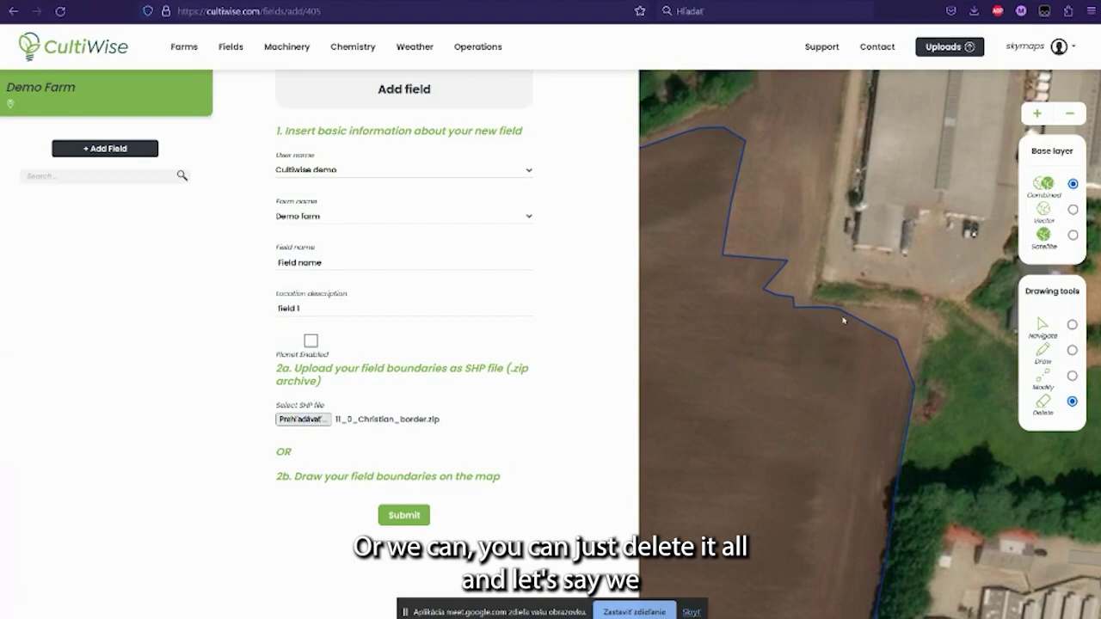
{"action": "left_click", "coordinate": [829, 375]}
{"action": "left_click_drag", "start_coordinate": [829, 374], "coordinate": [853, 346]}
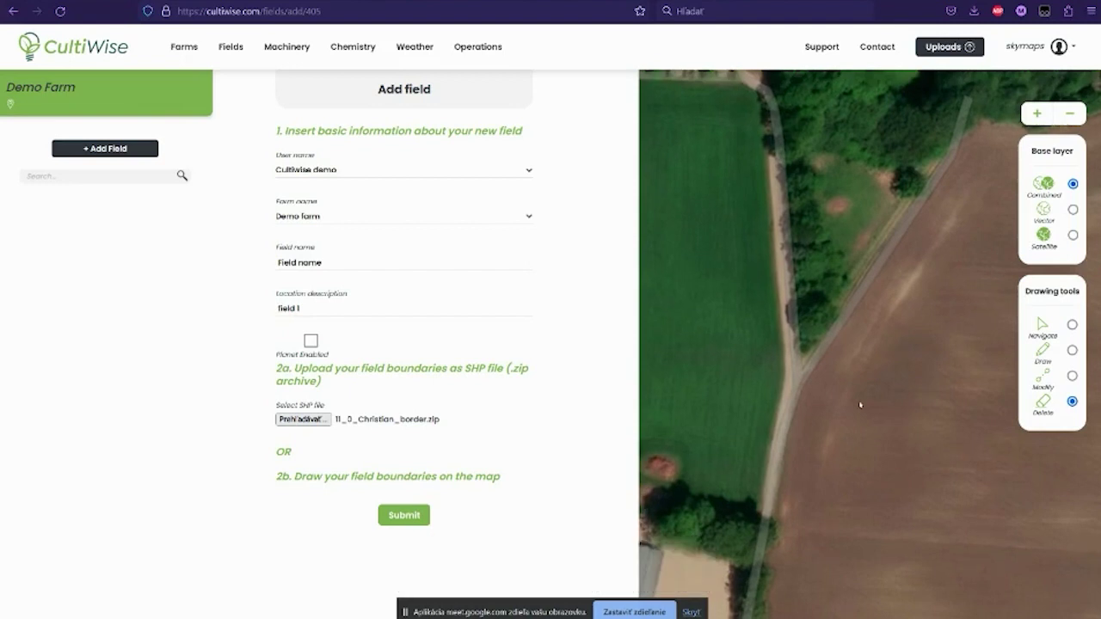
Draw a closed boundary by hand around the edge of the field north of Troelstrupvej and save the field
{"action": "left_click", "coordinate": [1077, 353]}
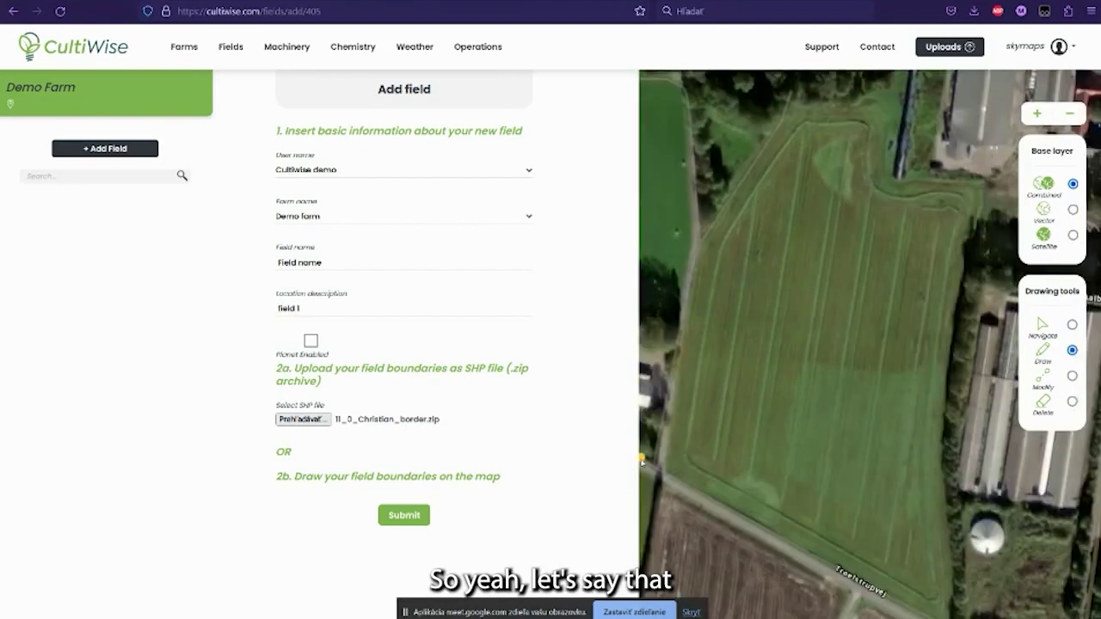
{"action": "left_click", "coordinate": [664, 466]}
{"action": "left_click", "coordinate": [692, 264]}
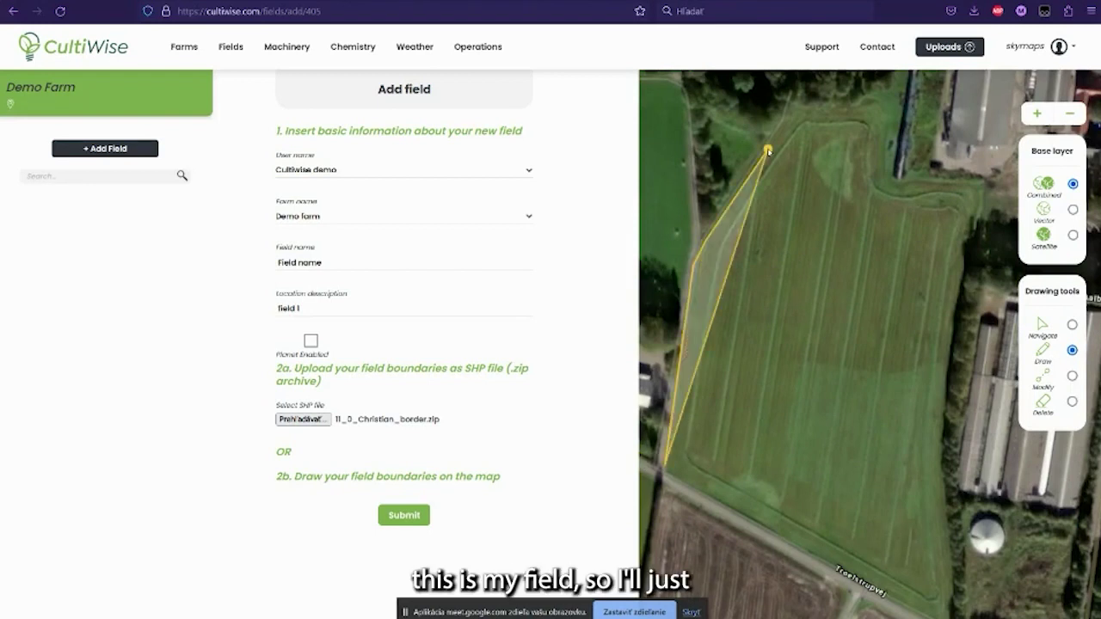
{"action": "left_click", "coordinate": [769, 146]}
{"action": "left_click", "coordinate": [851, 106]}
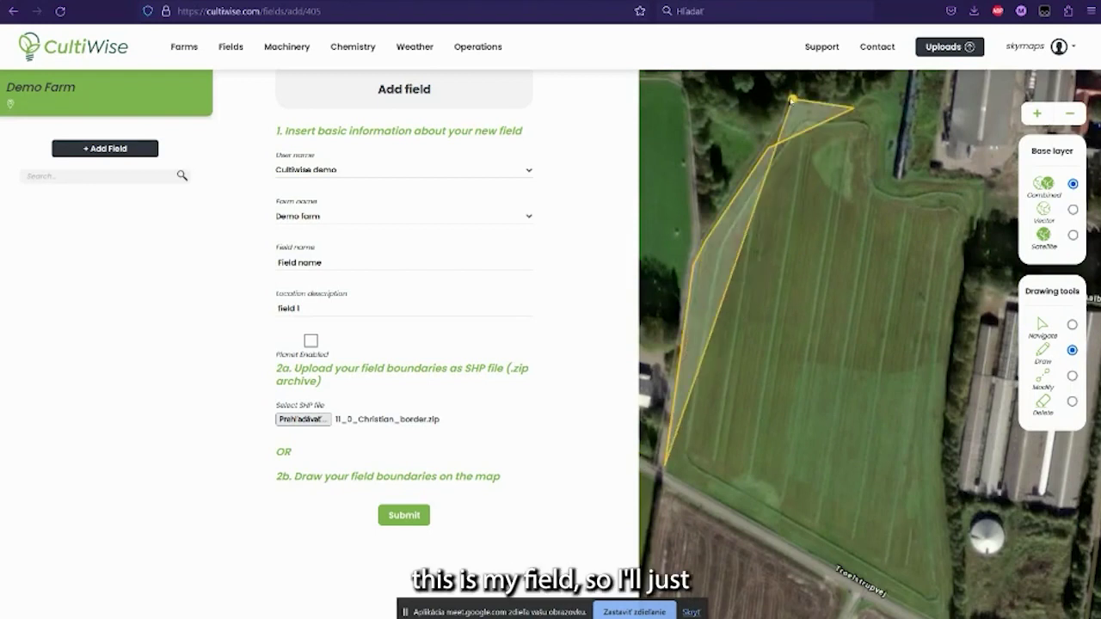
{"action": "left_click", "coordinate": [888, 126]}
{"action": "left_click", "coordinate": [886, 163]}
{"action": "left_click", "coordinate": [895, 178]}
{"action": "left_click", "coordinate": [973, 186]}
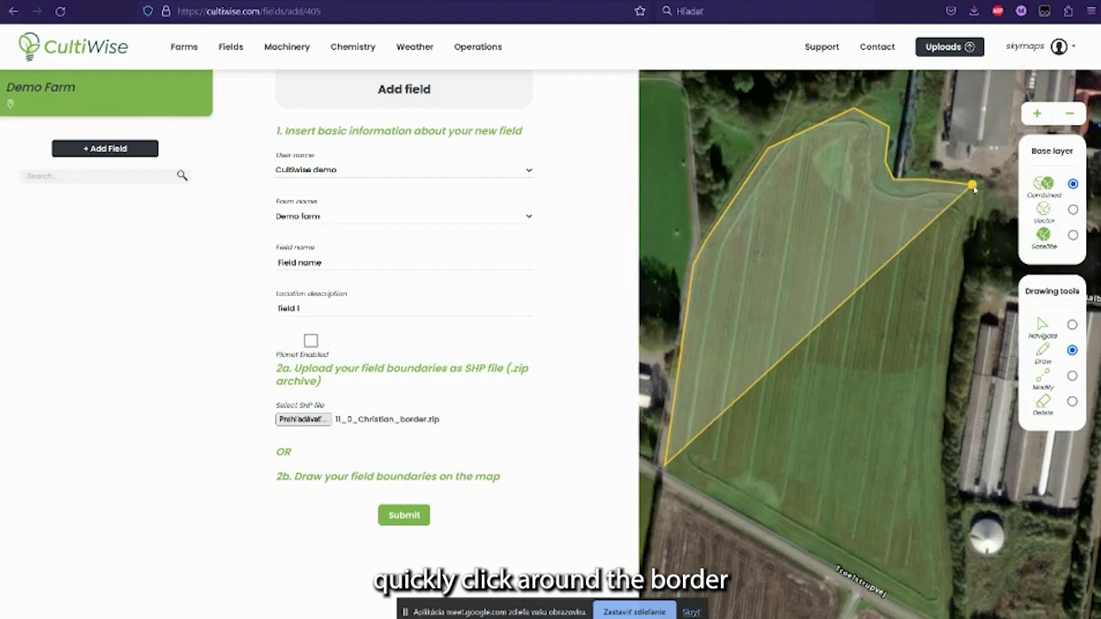
{"action": "left_click", "coordinate": [941, 375]}
{"action": "left_click", "coordinate": [957, 530]}
{"action": "left_click", "coordinate": [944, 596]}
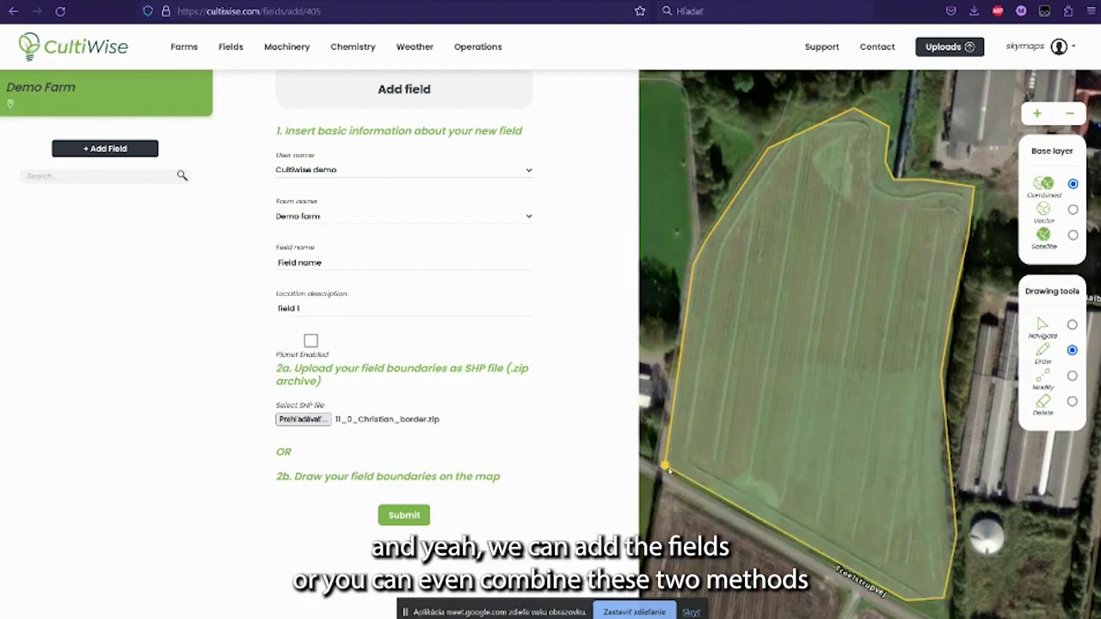
{"action": "left_click", "coordinate": [665, 466]}
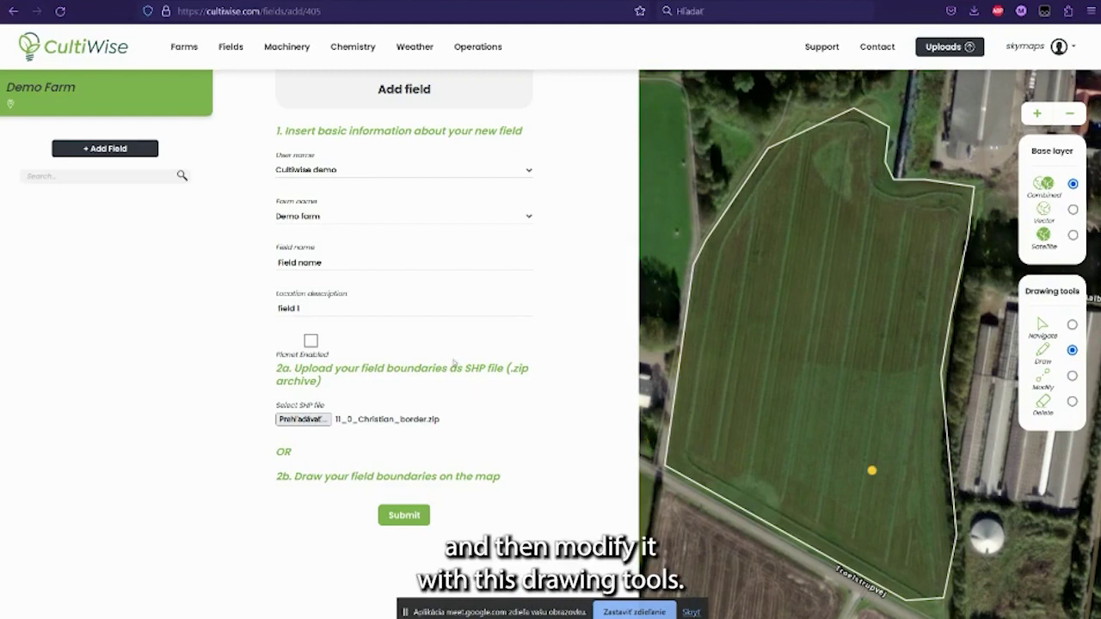
{"action": "left_click", "coordinate": [423, 514]}
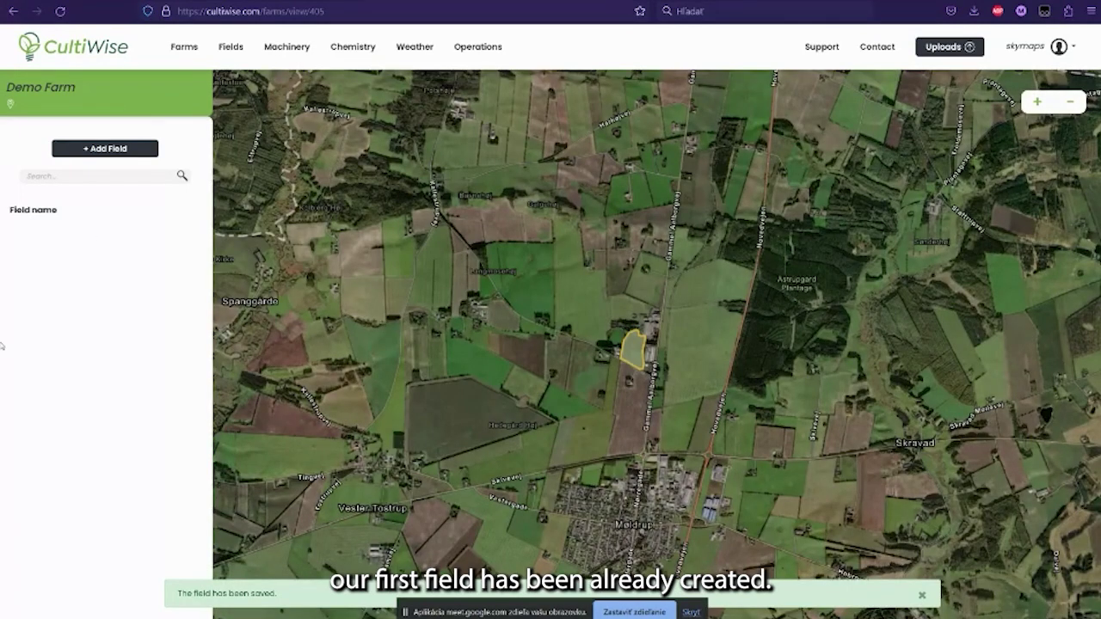
Locate the new field on Demo farm's map and open Field name for editing
{"action": "mouse_move", "coordinate": [638, 365]}
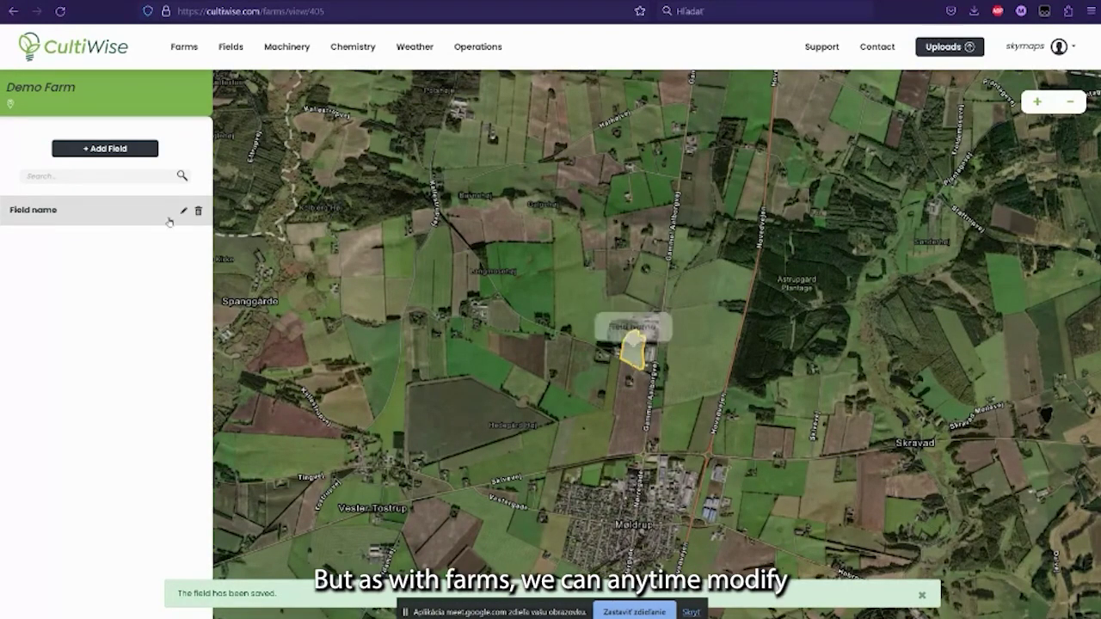
{"action": "mouse_move", "coordinate": [112, 201]}
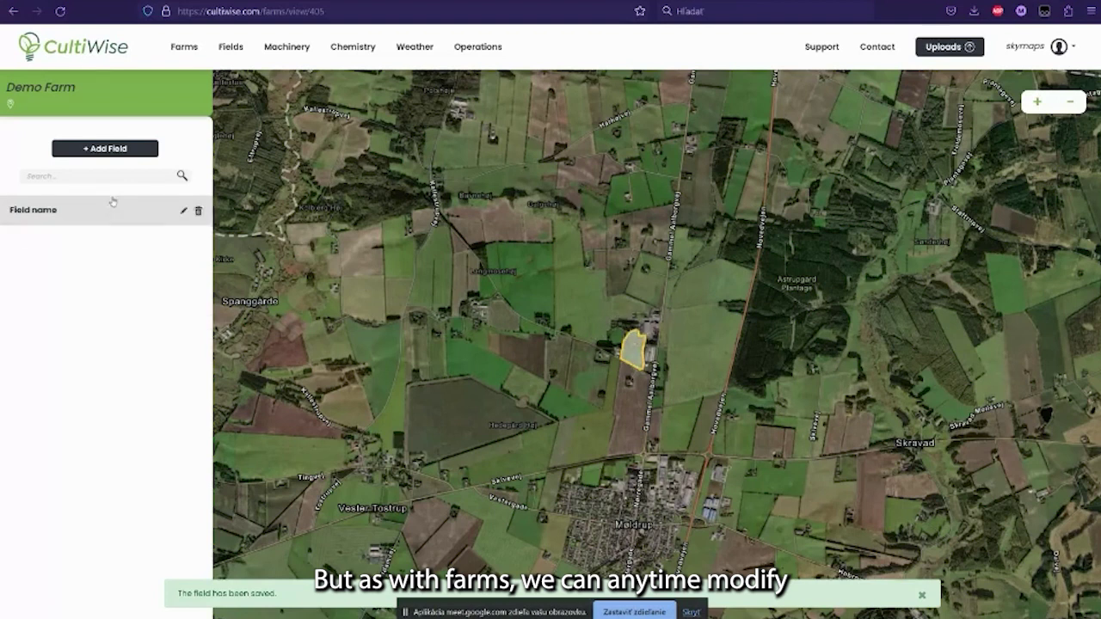
{"action": "left_click", "coordinate": [183, 214]}
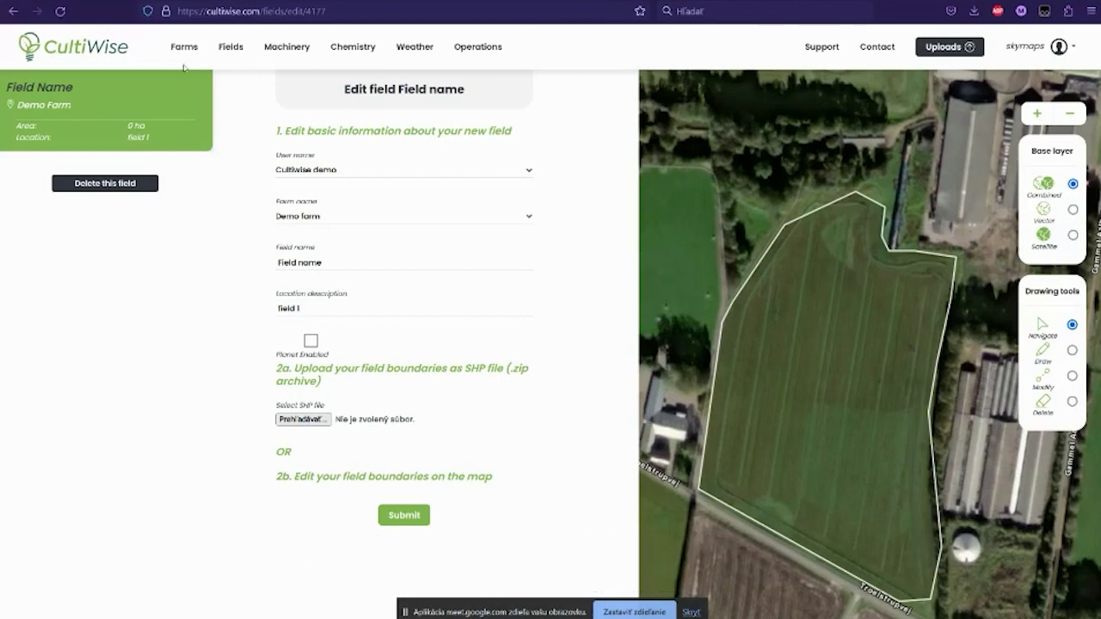
View the list of all fields, return to Demo farm from the farm list and locate its field
{"action": "left_click", "coordinate": [221, 48]}
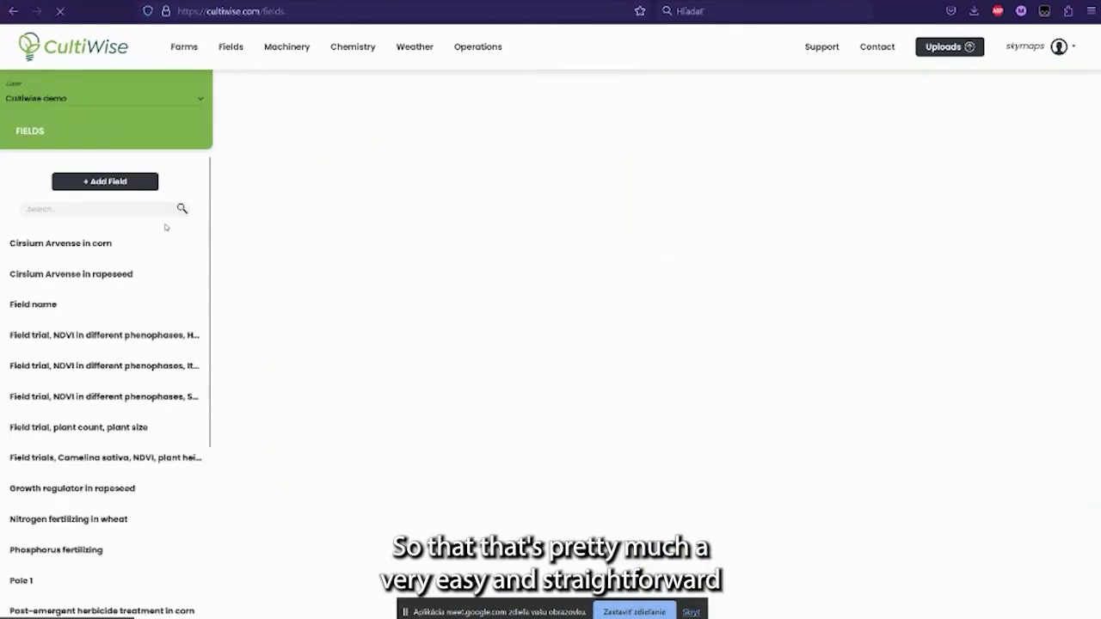
{"action": "left_click", "coordinate": [186, 47]}
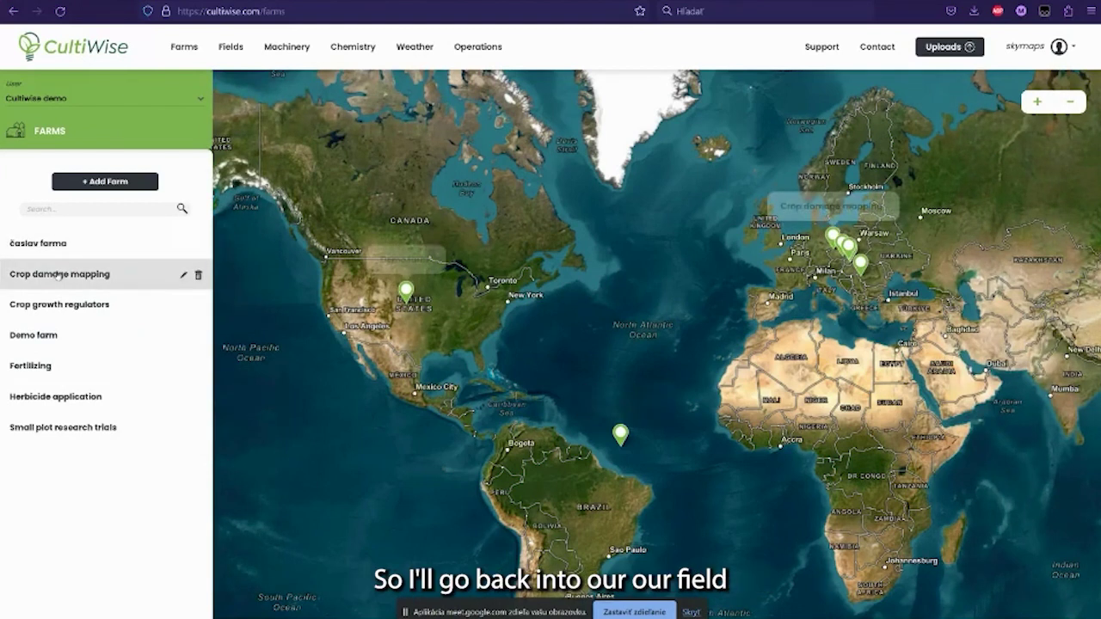
{"action": "left_click", "coordinate": [98, 338]}
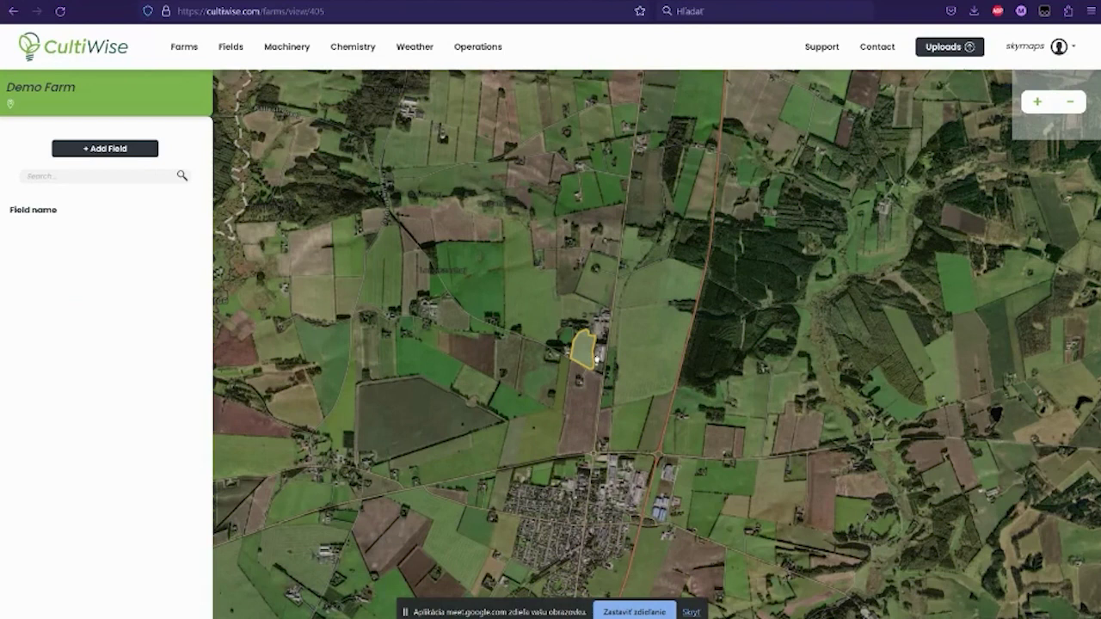
{"action": "mouse_move", "coordinate": [197, 216]}
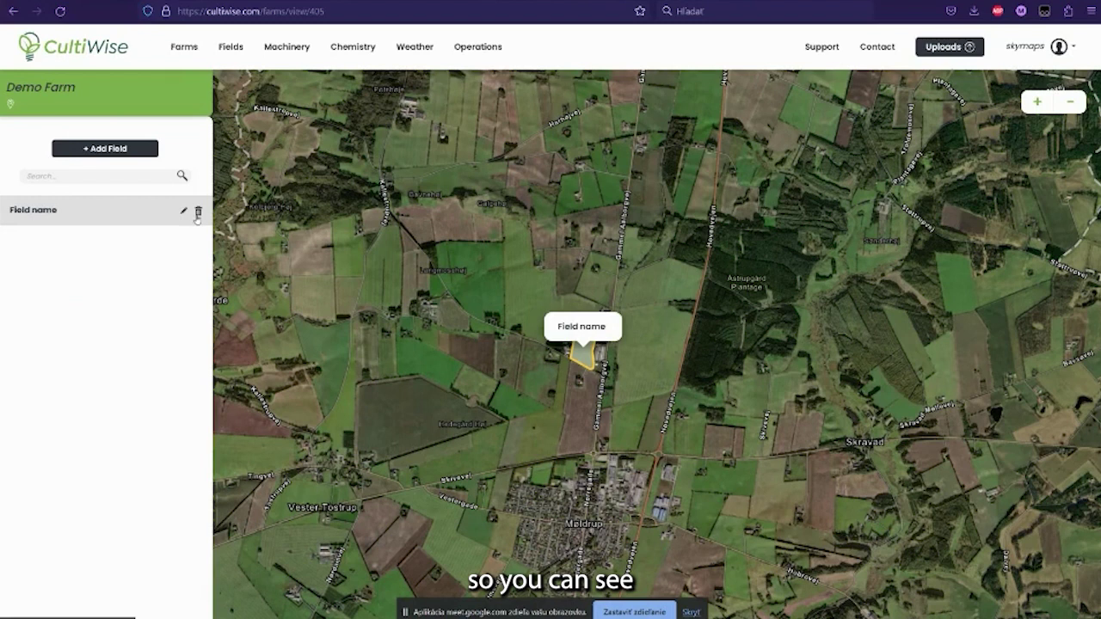
Start a new dataset upload from the upload manager using the in-browser upload option
{"action": "left_click", "coordinate": [963, 50]}
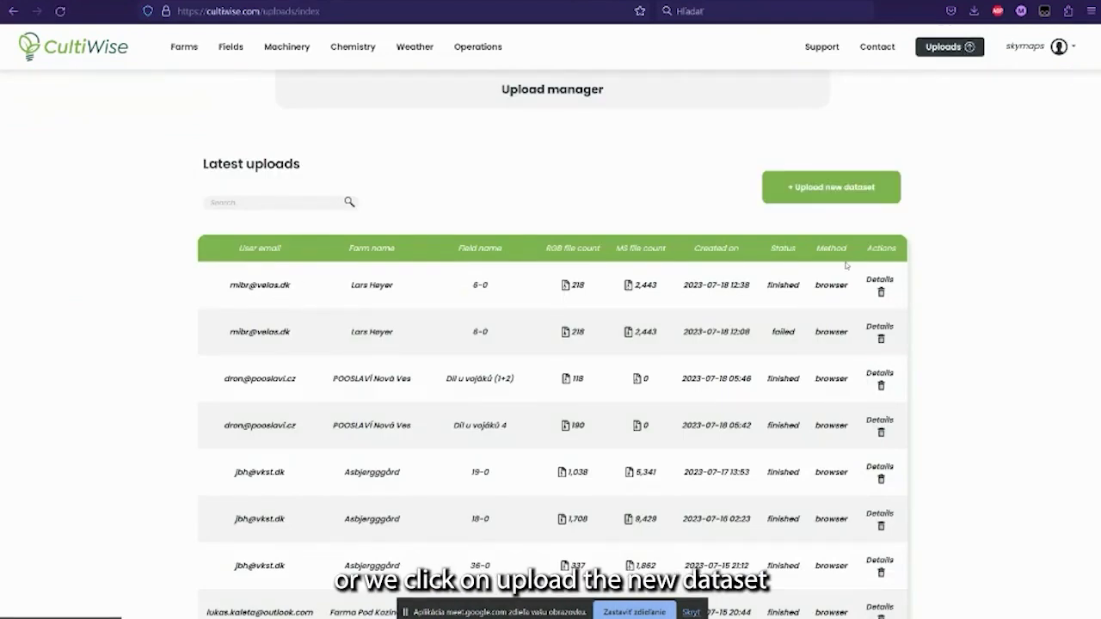
{"action": "left_click", "coordinate": [826, 200]}
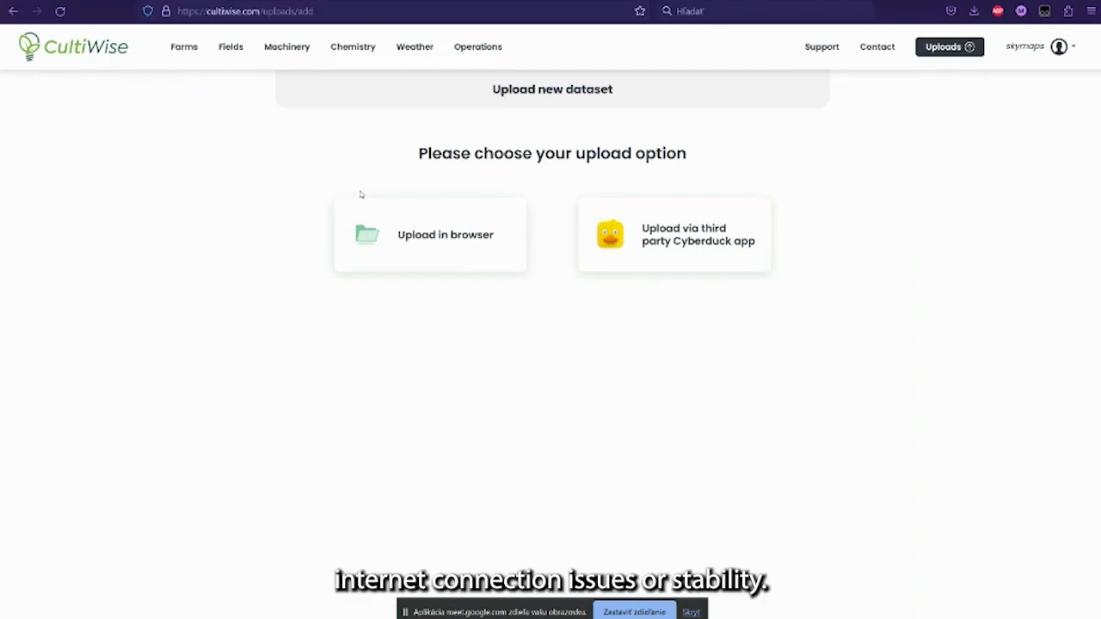
{"action": "left_click", "coordinate": [391, 243]}
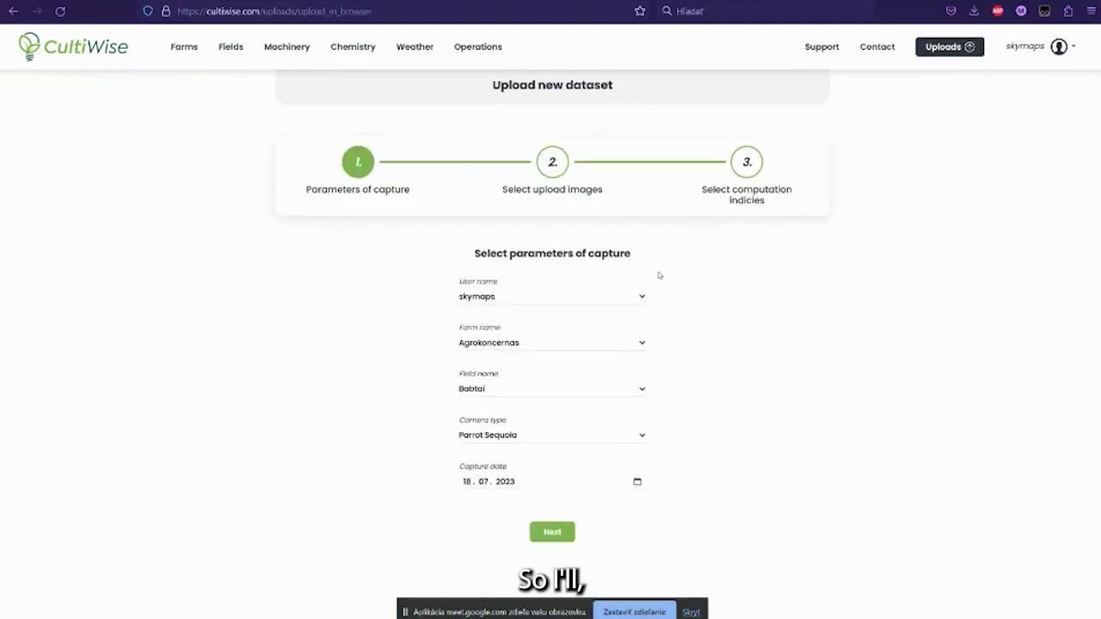
{"action": "left_click", "coordinate": [584, 301]}
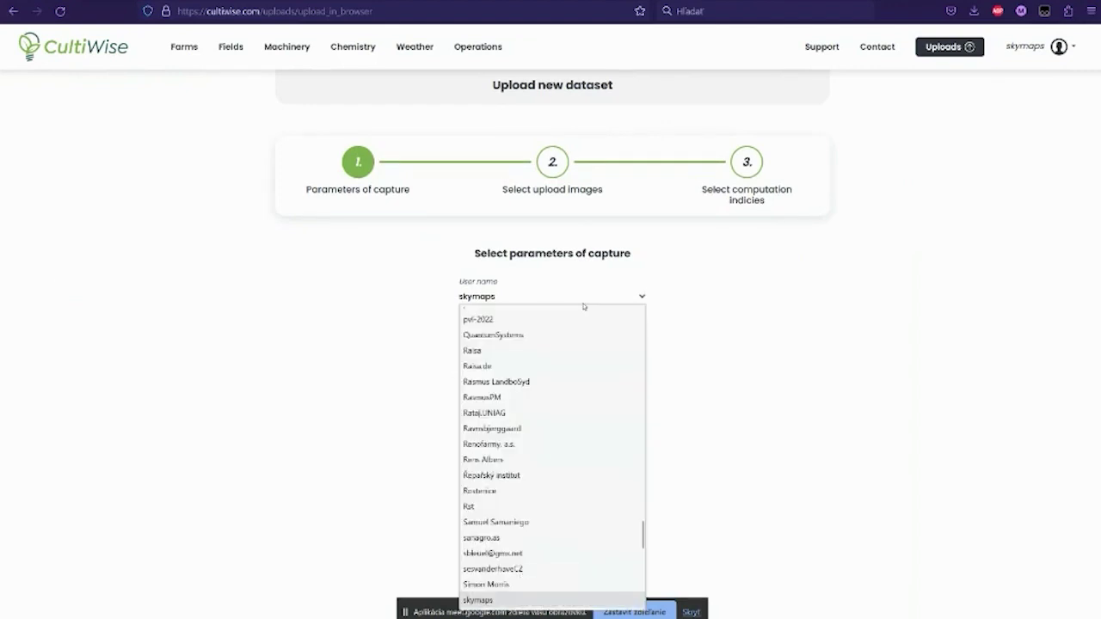
{"action": "left_click", "coordinate": [678, 328]}
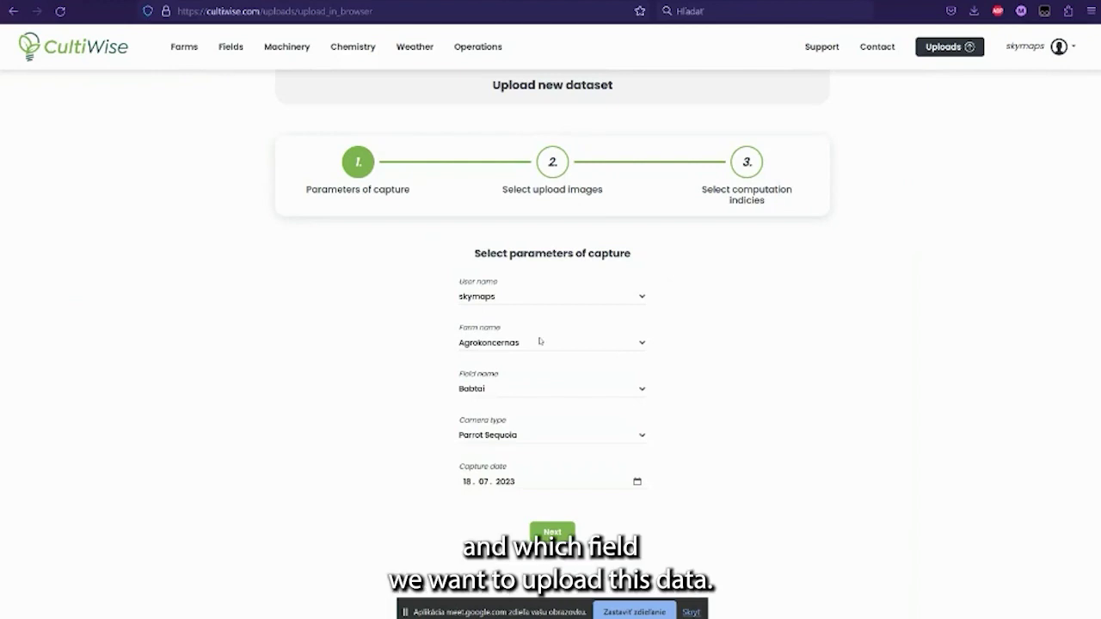
{"action": "left_click", "coordinate": [516, 343]}
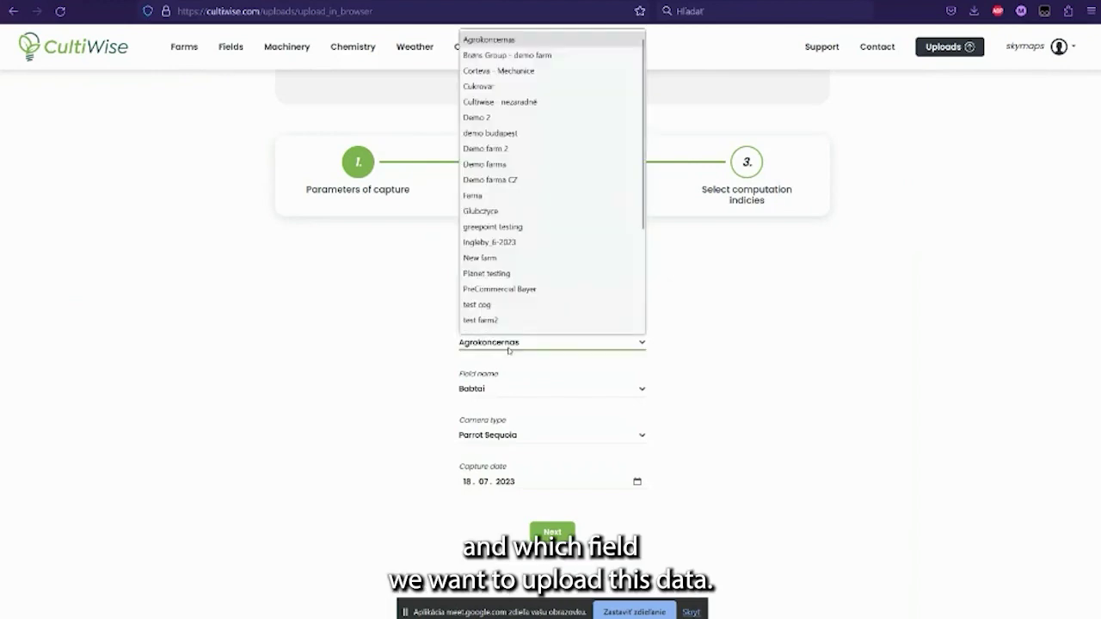
{"action": "key", "text": "Down"}
{"action": "key", "text": "Down"}
{"action": "key", "text": "Down"}
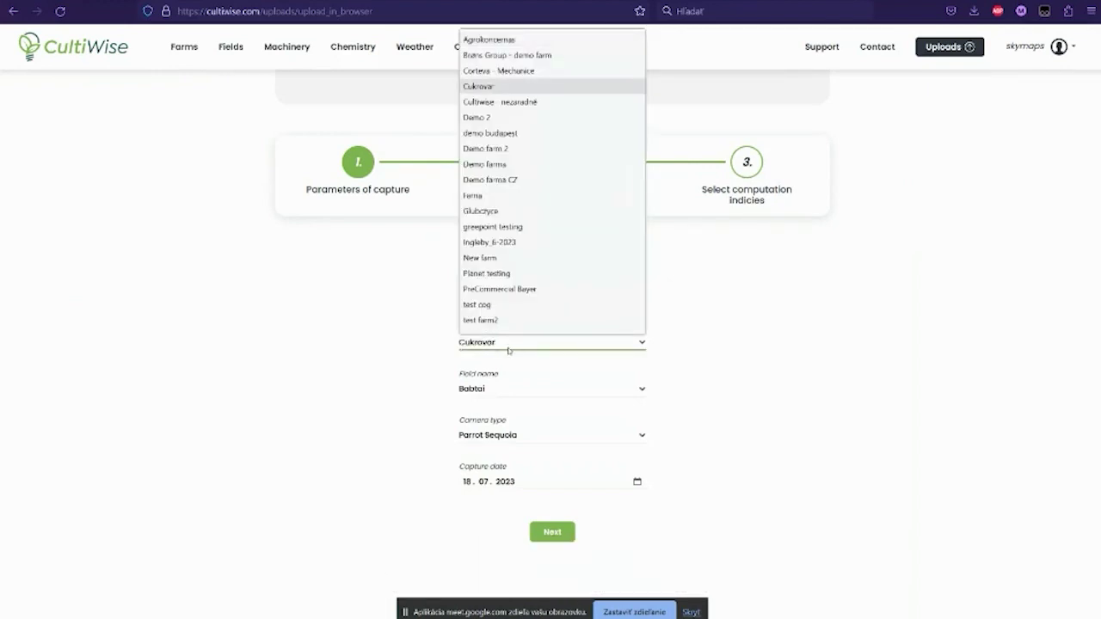
{"action": "key", "text": "Down"}
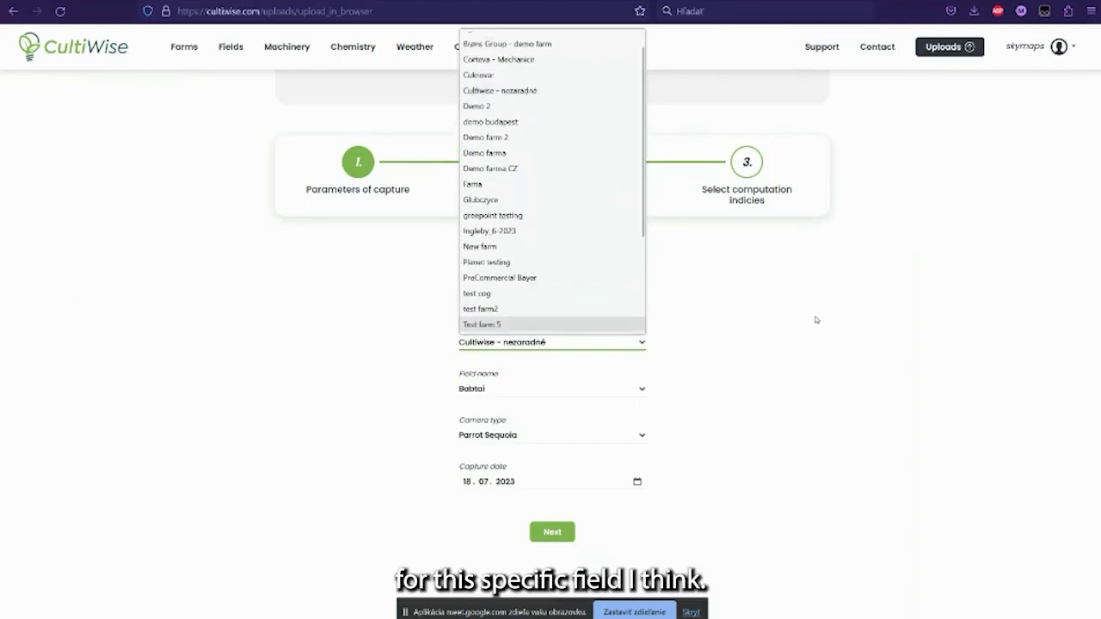
{"action": "key", "text": "Return"}
{"action": "left_click_drag", "start_coordinate": [499, 325], "coordinate": [499, 298]}
Assign the dataset to the user Cultiwise demo, the farm Demo farm and the field Field name
{"action": "left_click", "coordinate": [498, 298]}
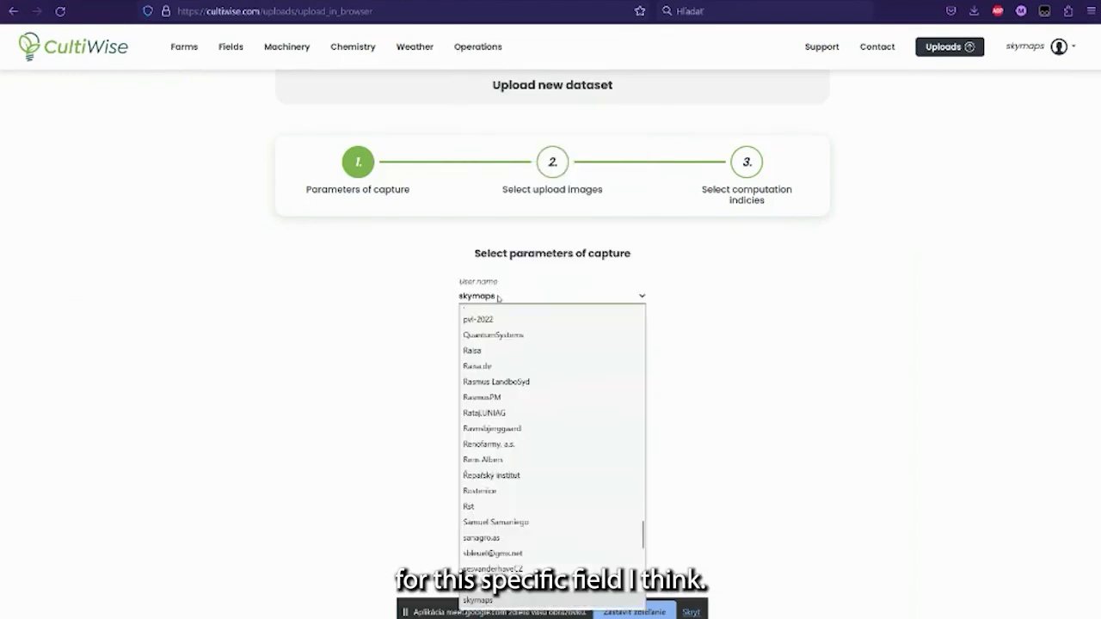
{"action": "type", "text": "cul"}
{"action": "key", "text": "Return"}
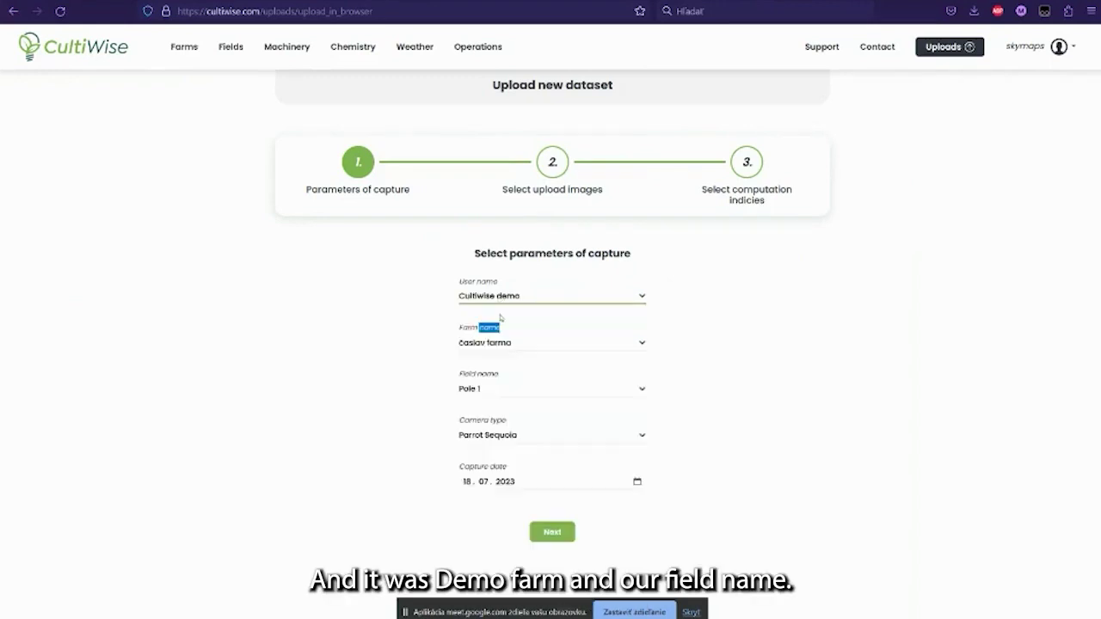
{"action": "left_click", "coordinate": [493, 342]}
{"action": "type", "text": "demo"}
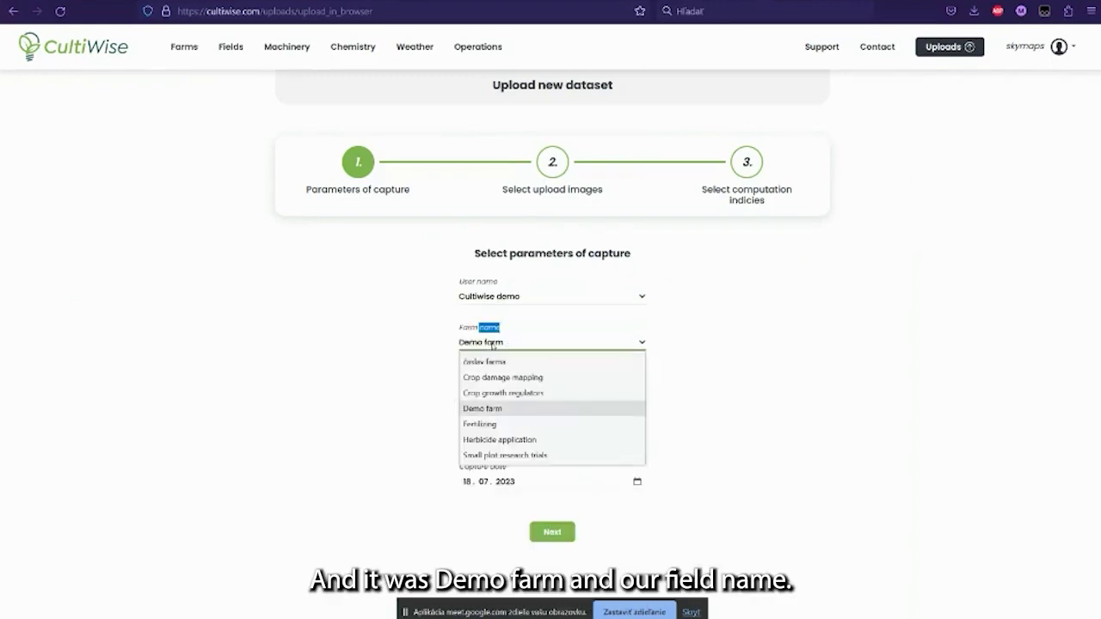
{"action": "key", "text": "Return"}
{"action": "key", "text": "Tab"}
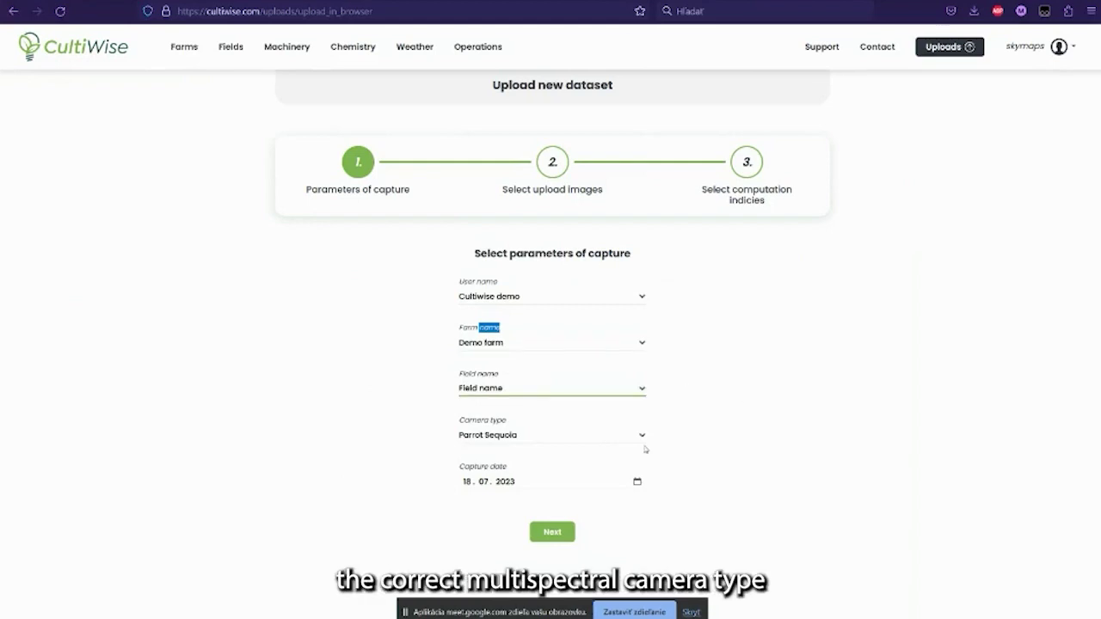
Keep Parrot Sequoia as the camera type and 18.07.2023 as the capture date, and continue to the image selection
{"action": "left_click", "coordinate": [608, 440]}
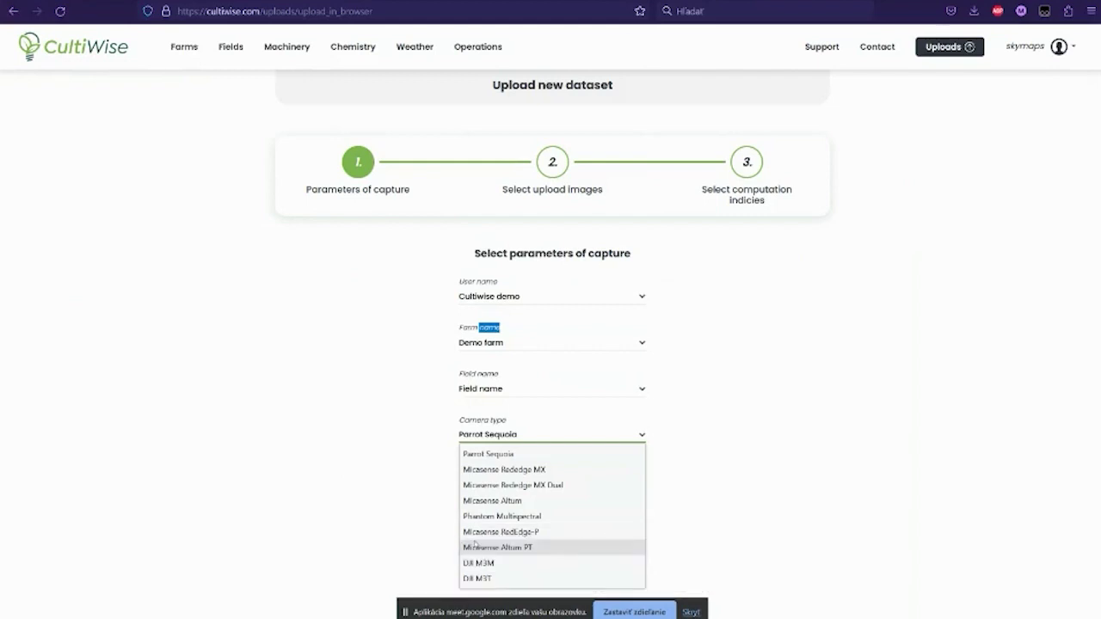
{"action": "left_click", "coordinate": [699, 423]}
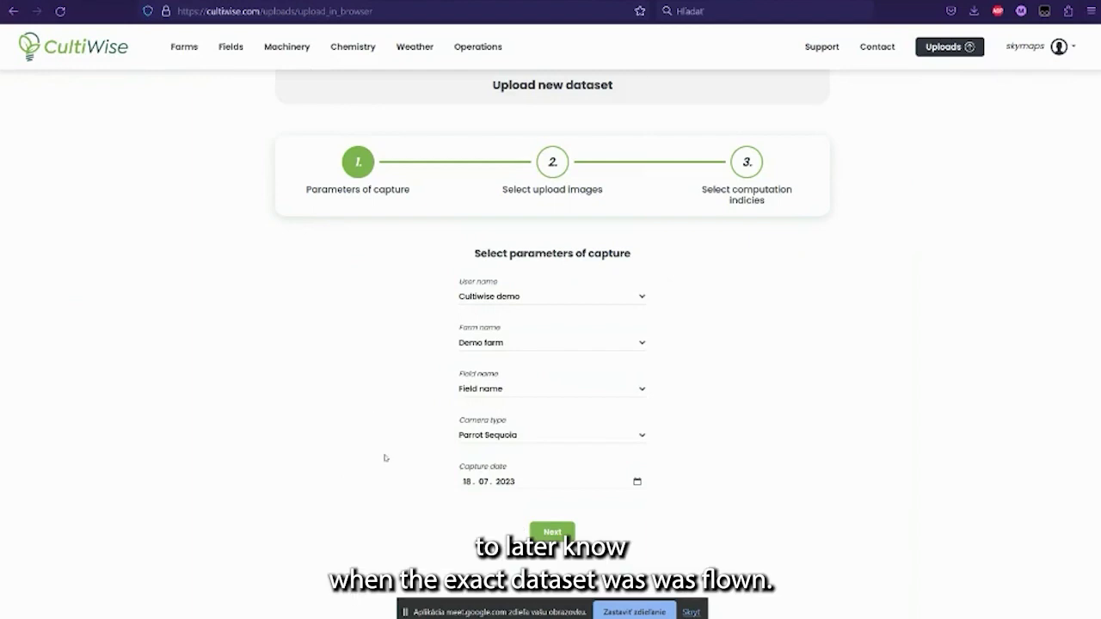
{"action": "left_click", "coordinate": [553, 532]}
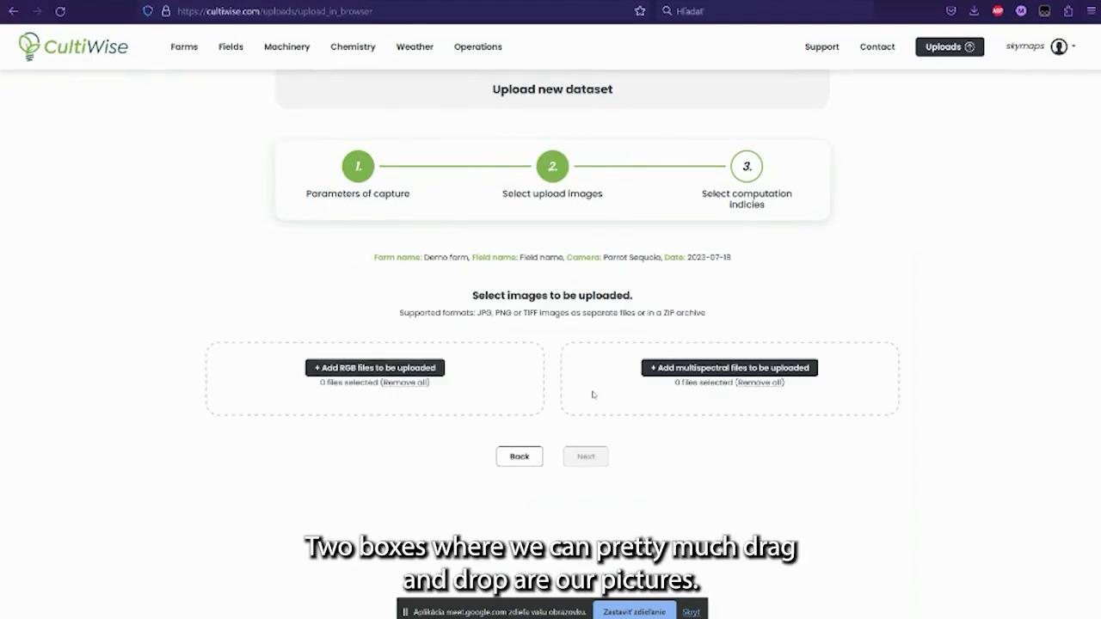
Start adding RGB files to the dataset and browse to the vypoctovy (F:) drive
{"action": "left_click", "coordinate": [412, 368]}
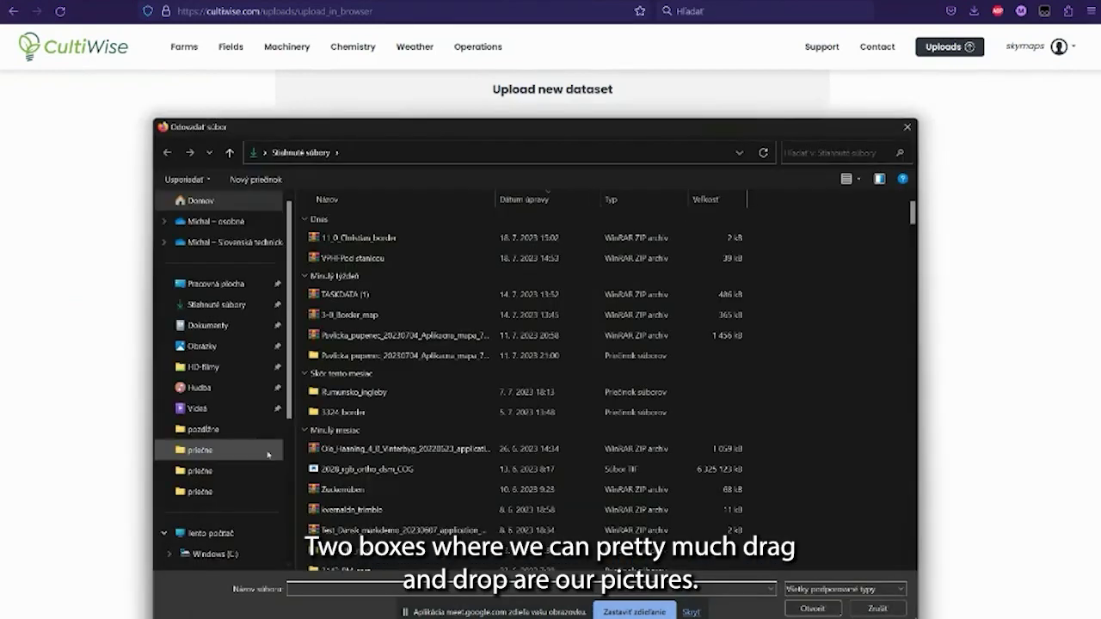
{"action": "scroll", "coordinate": [269, 455], "scroll_direction": "down", "scroll_amount": 2}
{"action": "left_click", "coordinate": [210, 513]}
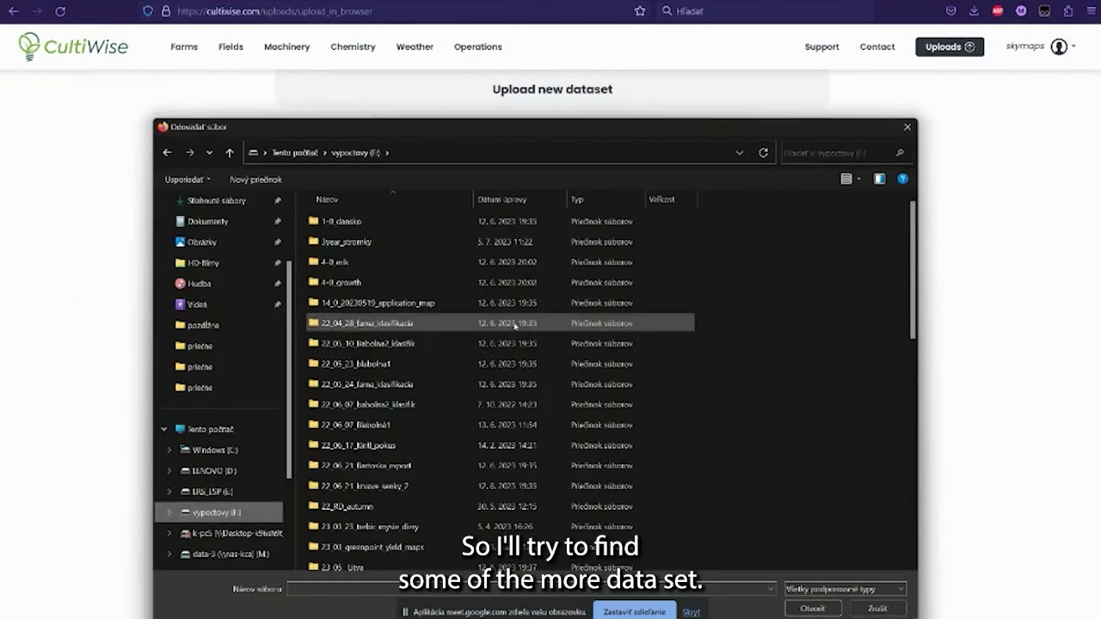
Look through the vypoctovy (F:) drive for images to upload, checking the 40_VKST, orfeo and ovocne folders
{"action": "scroll", "coordinate": [515, 325], "scroll_direction": "down", "scroll_amount": 2}
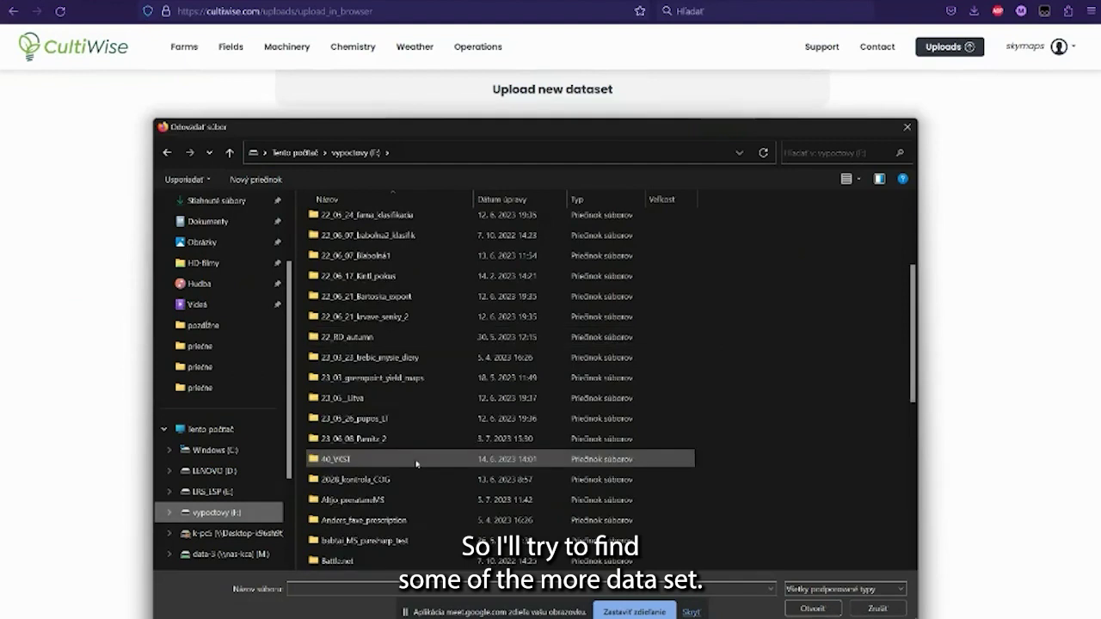
{"action": "double_click", "coordinate": [418, 459]}
{"action": "double_click", "coordinate": [340, 228]}
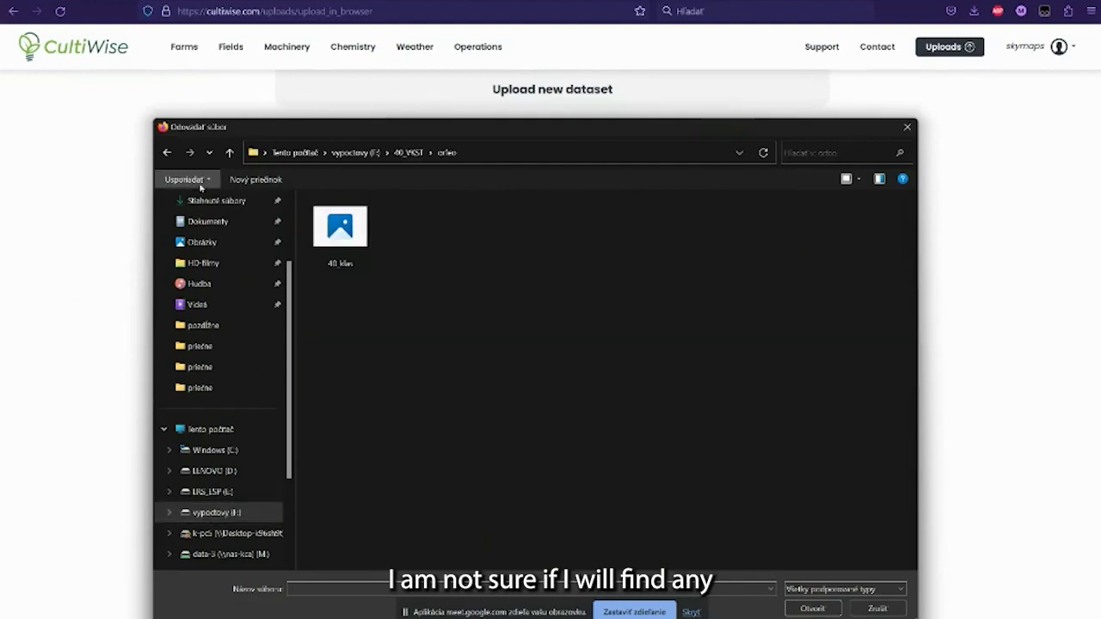
{"action": "left_click", "coordinate": [166, 152]}
{"action": "left_click", "coordinate": [167, 152]}
{"action": "scroll", "coordinate": [487, 482], "scroll_direction": "down", "scroll_amount": 3}
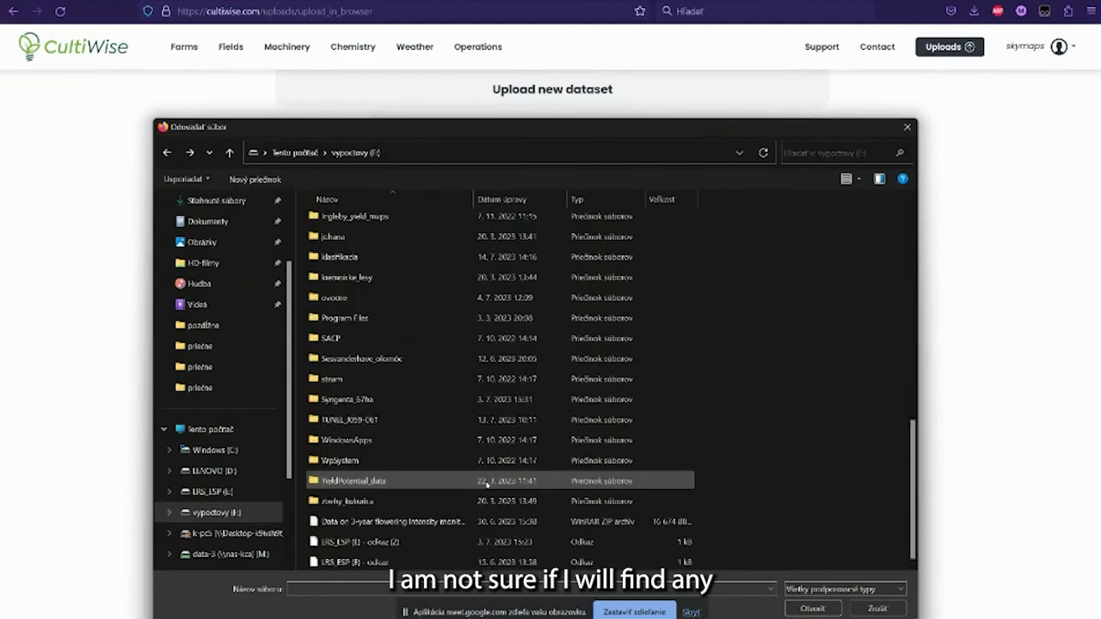
{"action": "scroll", "coordinate": [480, 454], "scroll_direction": "up", "scroll_amount": 1}
{"action": "scroll", "coordinate": [422, 379], "scroll_direction": "up", "scroll_amount": 4}
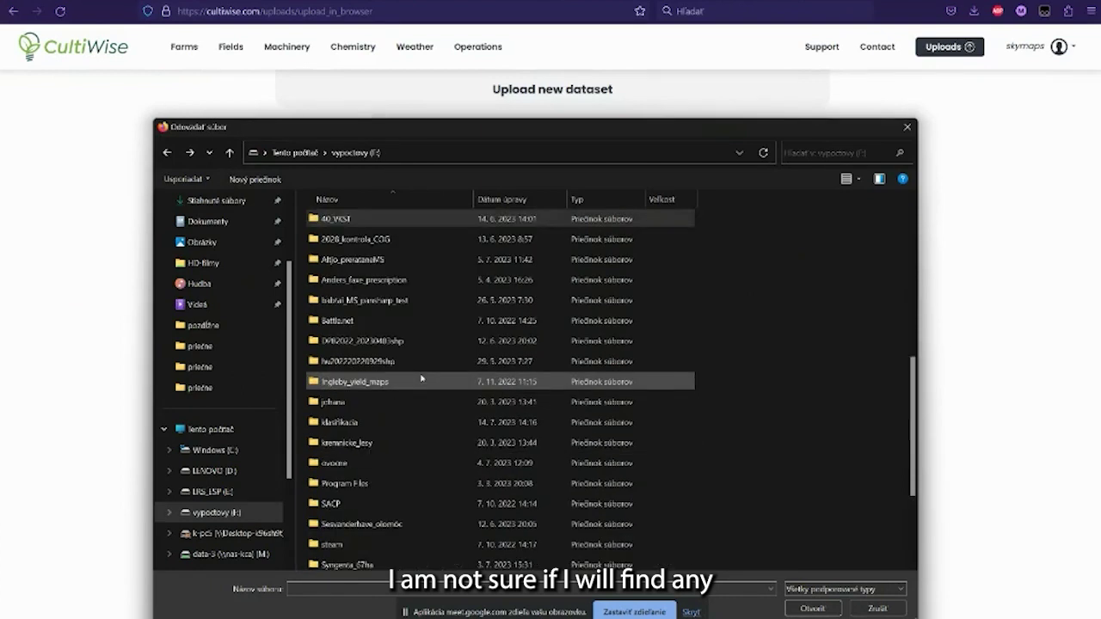
{"action": "scroll", "coordinate": [422, 378], "scroll_direction": "up", "scroll_amount": 2}
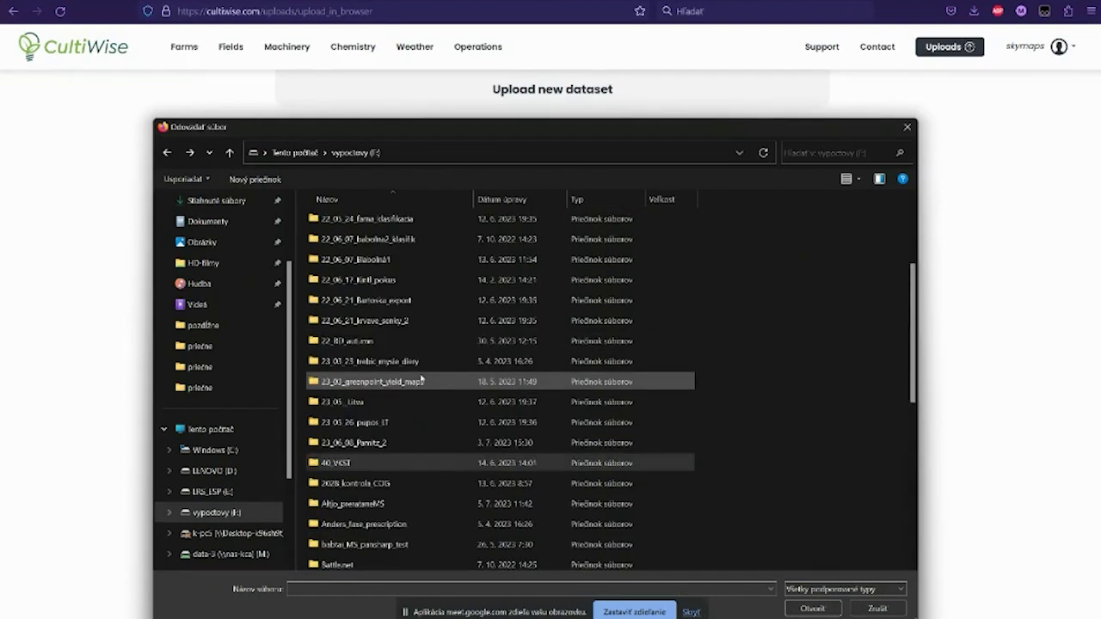
{"action": "scroll", "coordinate": [422, 379], "scroll_direction": "up", "scroll_amount": 2}
{"action": "scroll", "coordinate": [422, 378], "scroll_direction": "down", "scroll_amount": 7}
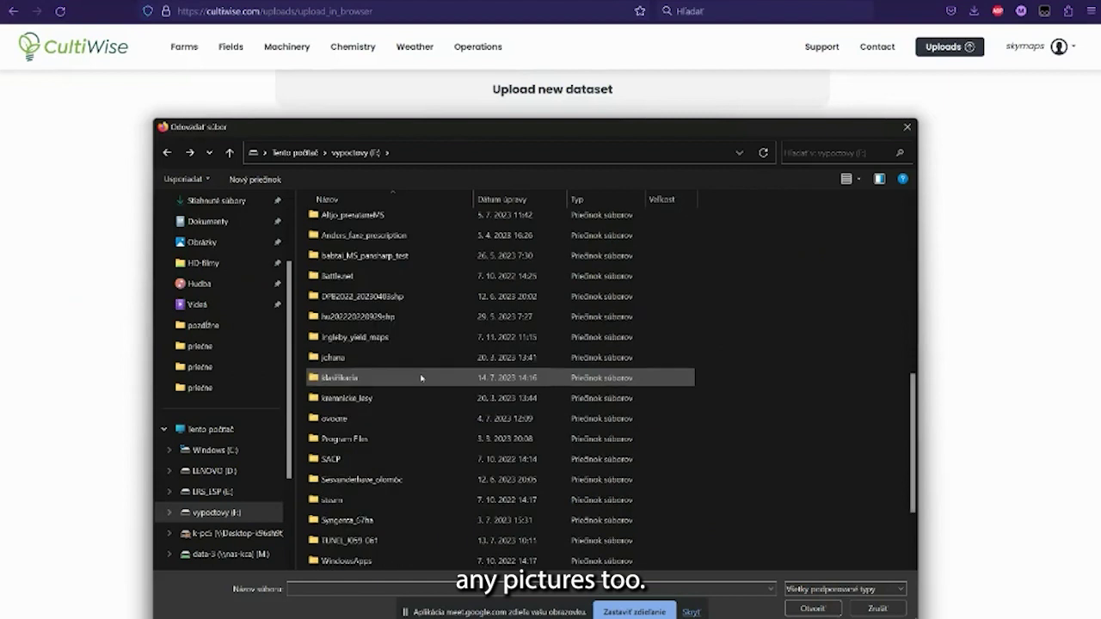
{"action": "double_click", "coordinate": [419, 419]}
{"action": "left_click", "coordinate": [355, 152]}
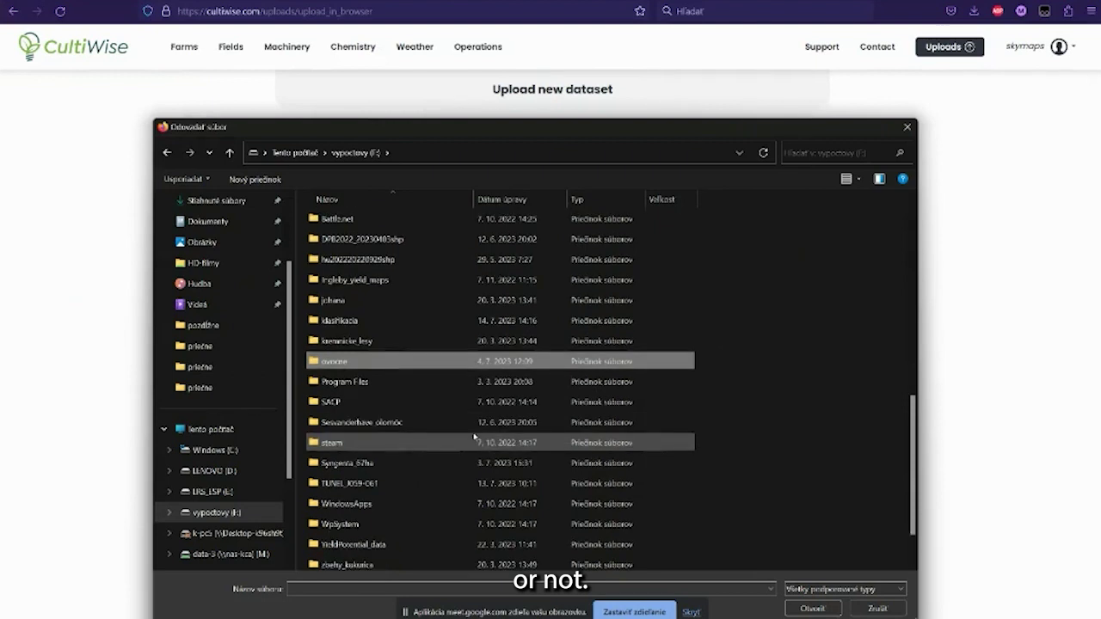
{"action": "scroll", "coordinate": [435, 400], "scroll_direction": "up", "scroll_amount": 1}
{"action": "scroll", "coordinate": [395, 348], "scroll_direction": "up", "scroll_amount": 1}
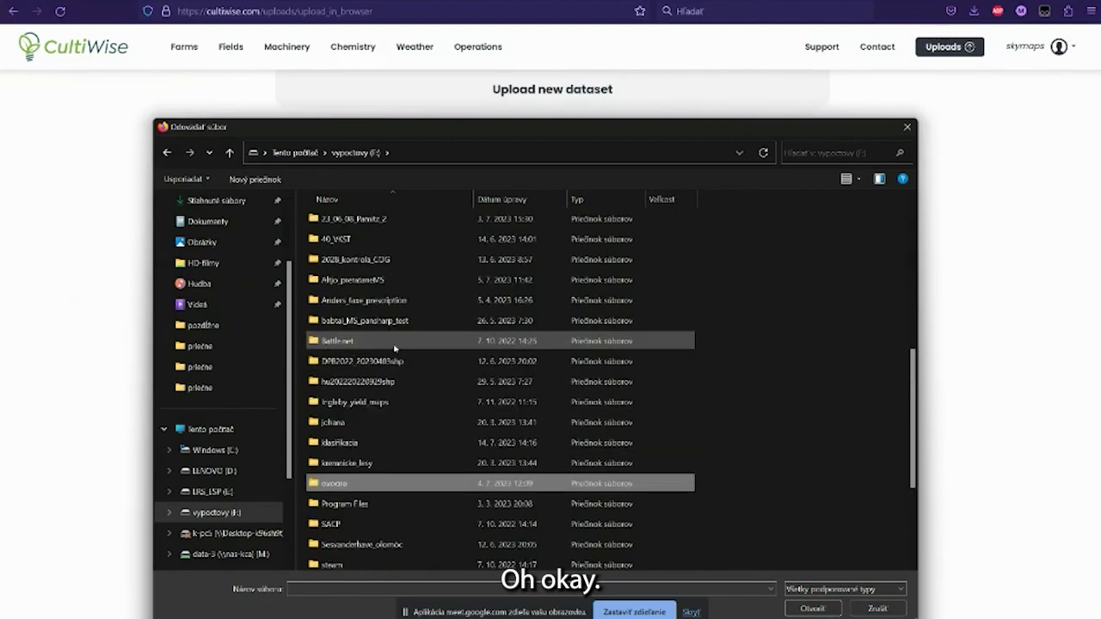
Add 40_multiband, 40_multiband_COG and 40_multiband_COG_modified from the 40_VKST folder as the RGB files
{"action": "double_click", "coordinate": [339, 238]}
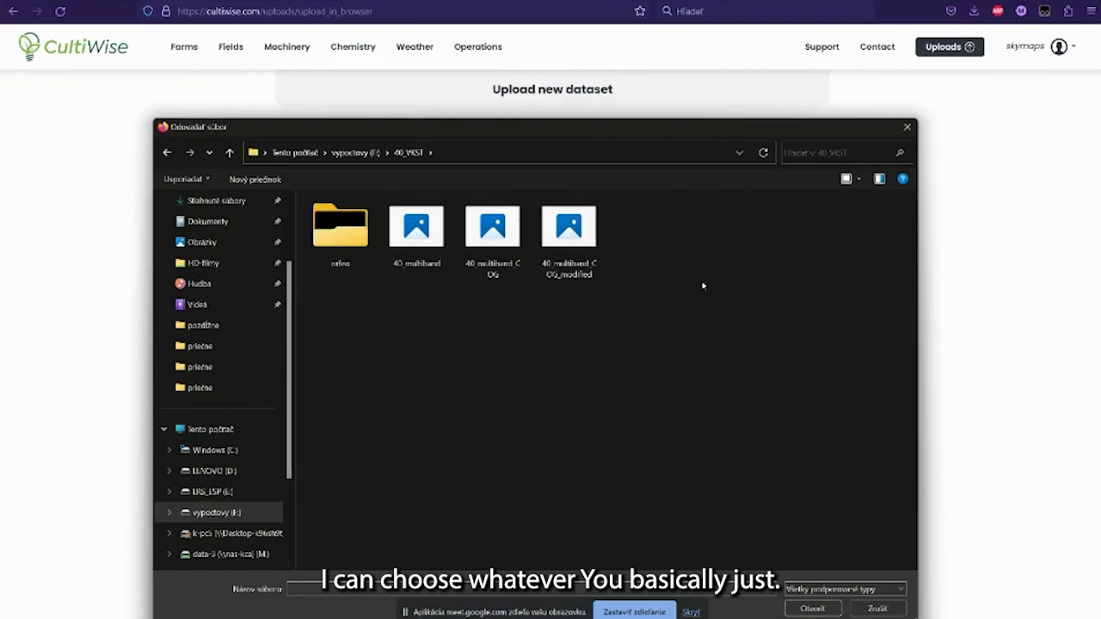
{"action": "left_click_drag", "start_coordinate": [683, 271], "coordinate": [281, 222]}
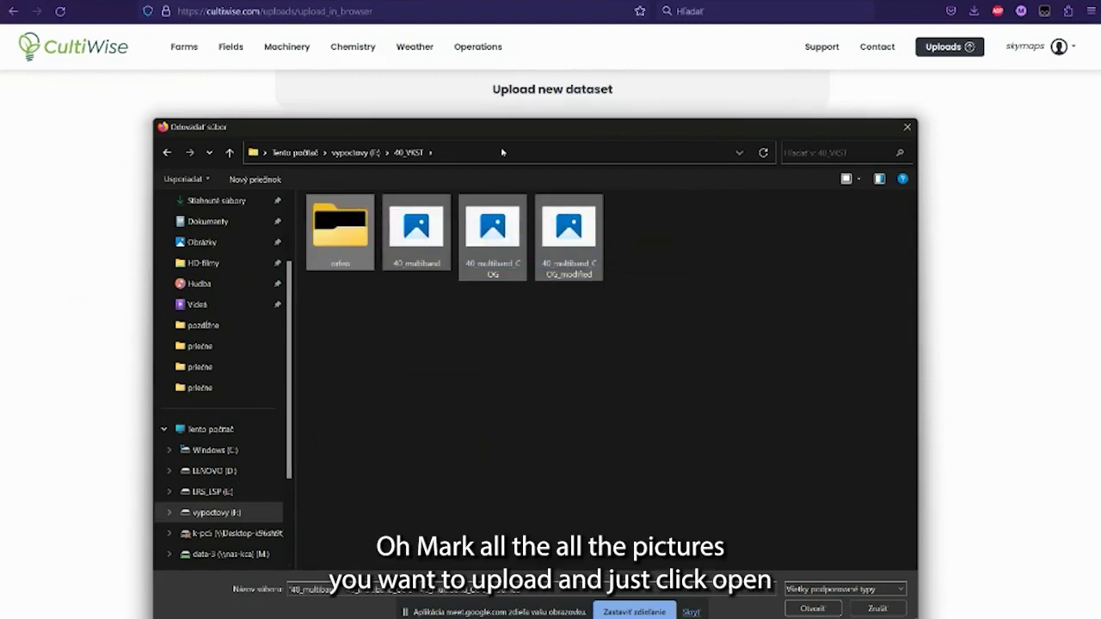
{"action": "left_click_drag", "start_coordinate": [493, 132], "coordinate": [498, 83]}
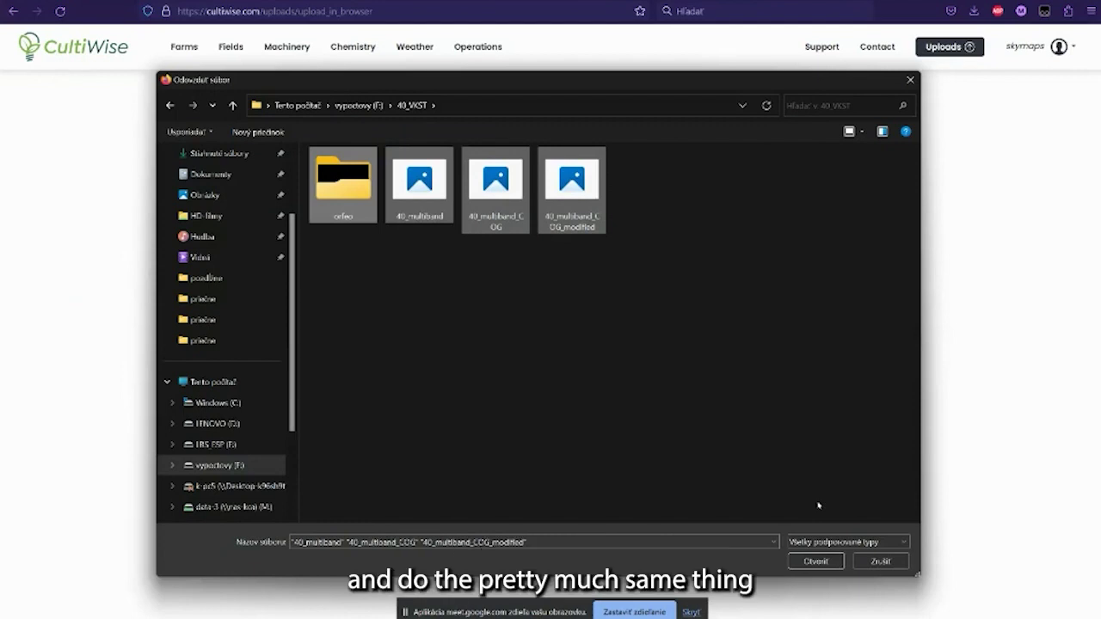
{"action": "left_click", "coordinate": [815, 561]}
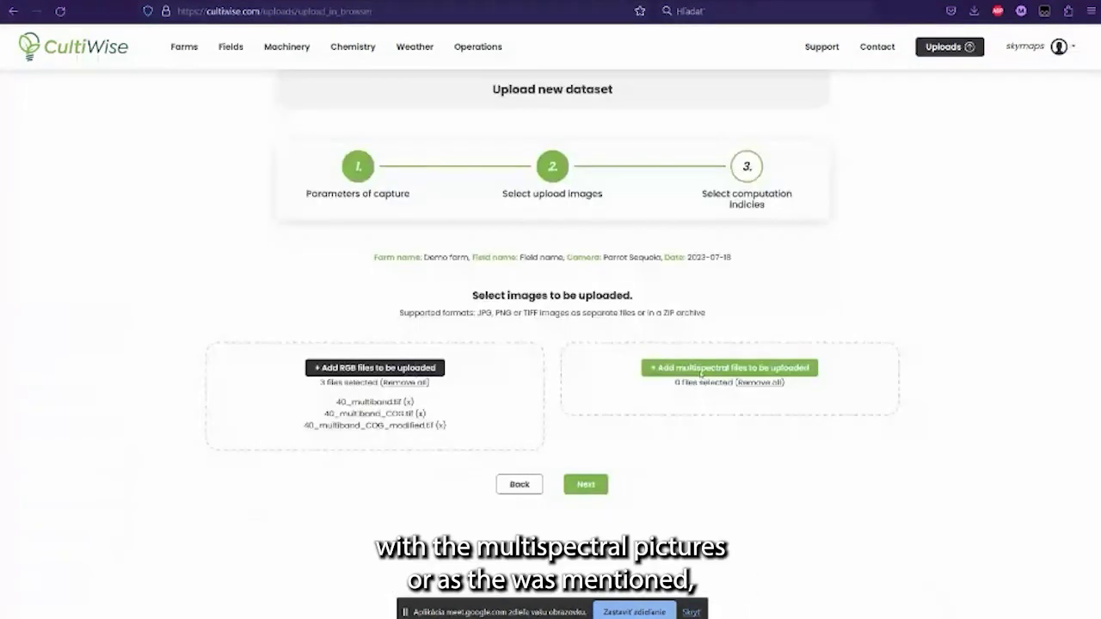
Add the same three 40_multiband images as the multispectral files and continue to the index selection
{"action": "left_click", "coordinate": [701, 372]}
{"action": "left_click_drag", "start_coordinate": [330, 283], "coordinate": [617, 204]}
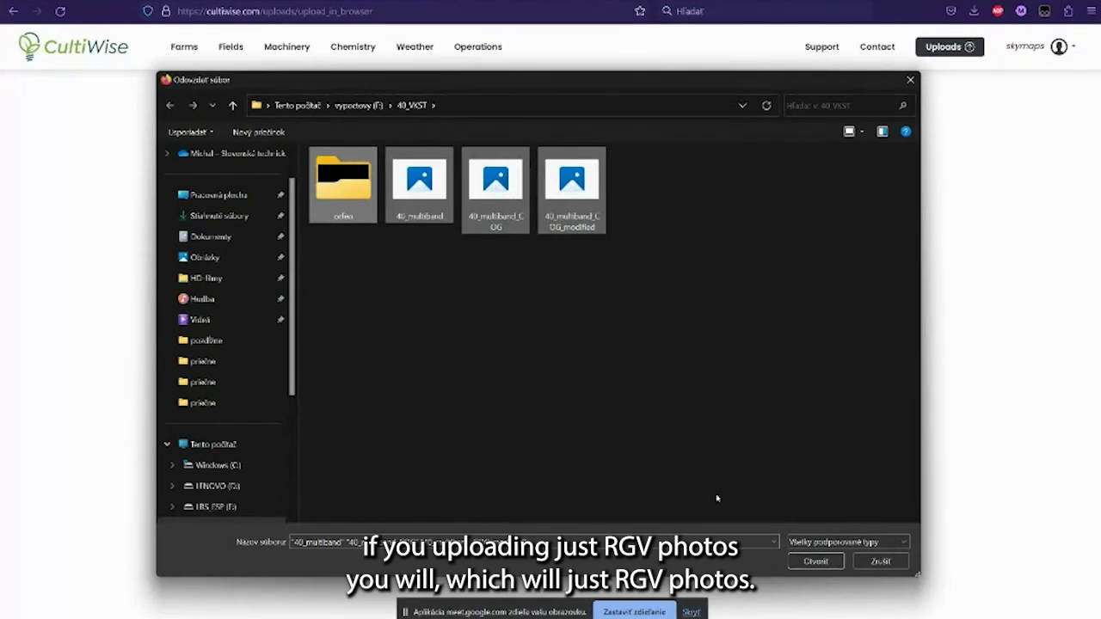
{"action": "left_click", "coordinate": [819, 559]}
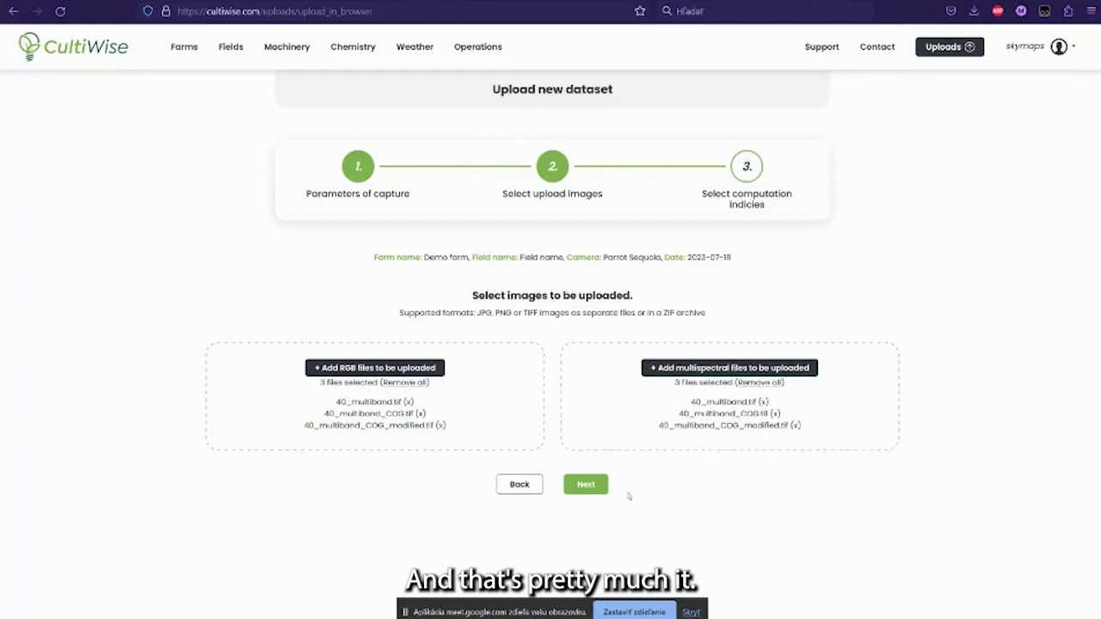
{"action": "left_click", "coordinate": [589, 486]}
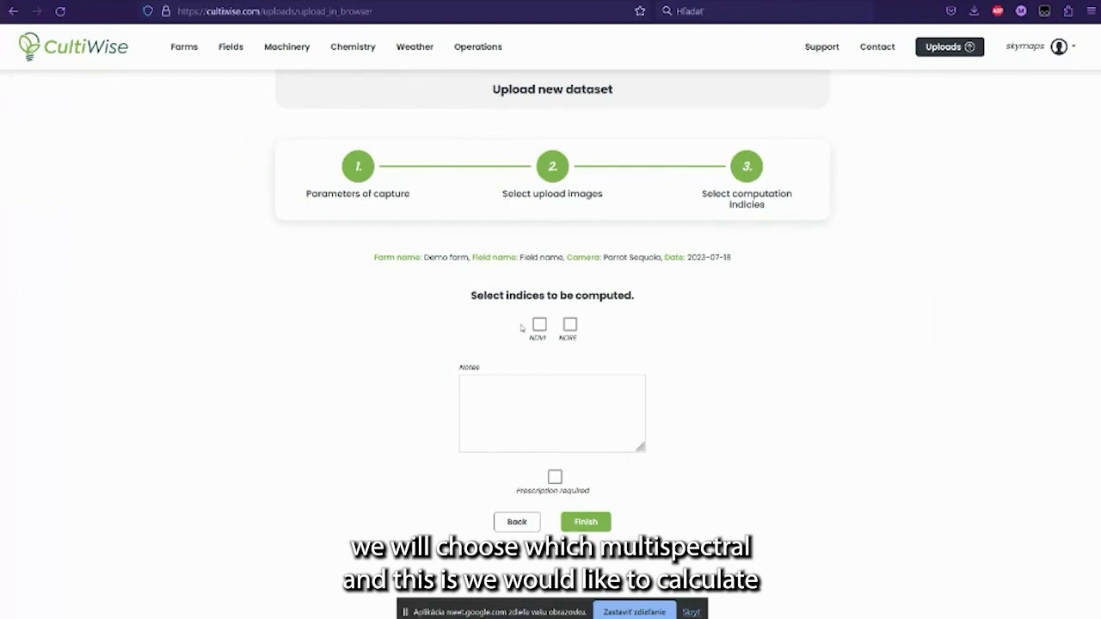
Choose NDVI and NDRE as the indices to compute and mark a prescription as required
{"action": "left_click", "coordinate": [522, 405]}
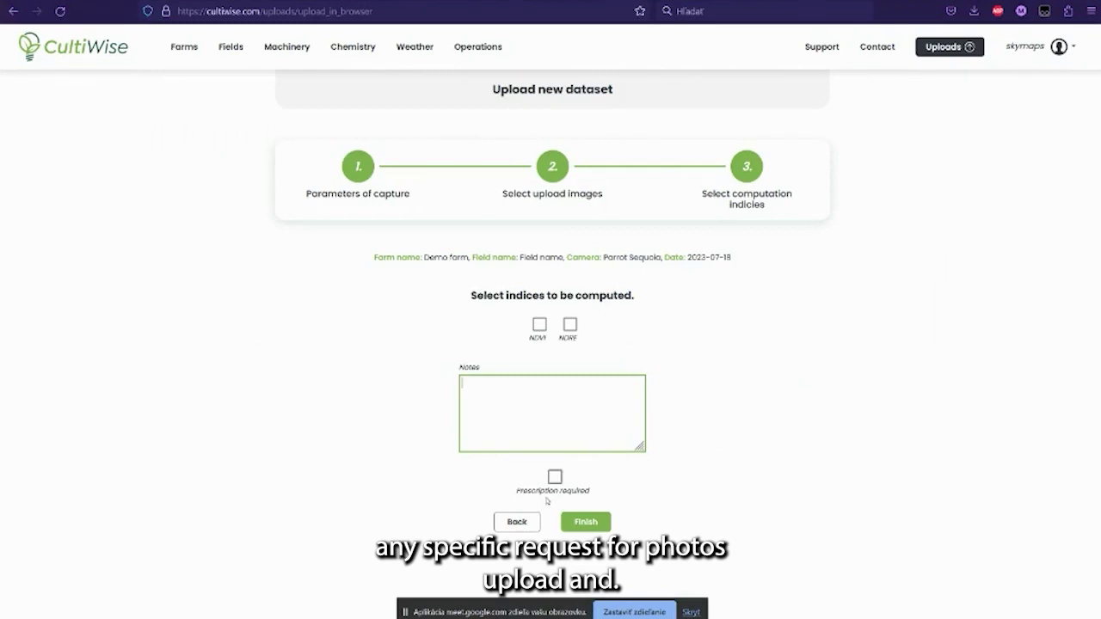
{"action": "left_click", "coordinate": [540, 325]}
{"action": "left_click", "coordinate": [569, 325]}
{"action": "left_click", "coordinate": [555, 478]}
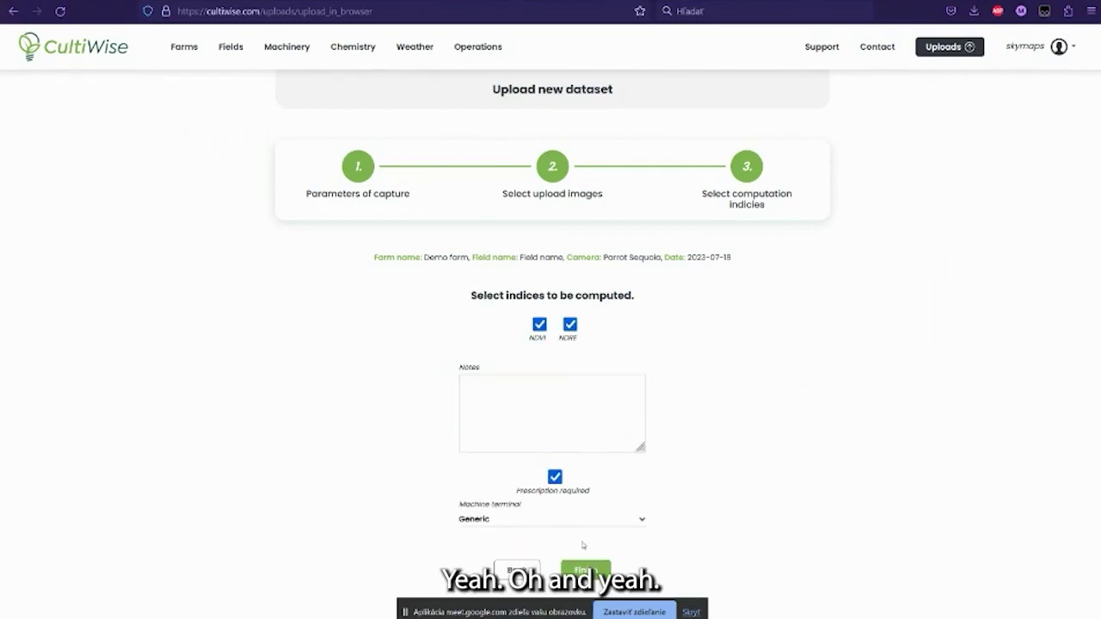
Set the machine terminal to Amazone Amapad 2 and finish the form to begin uploading the dataset
{"action": "scroll", "coordinate": [581, 545], "scroll_direction": "down", "scroll_amount": 1}
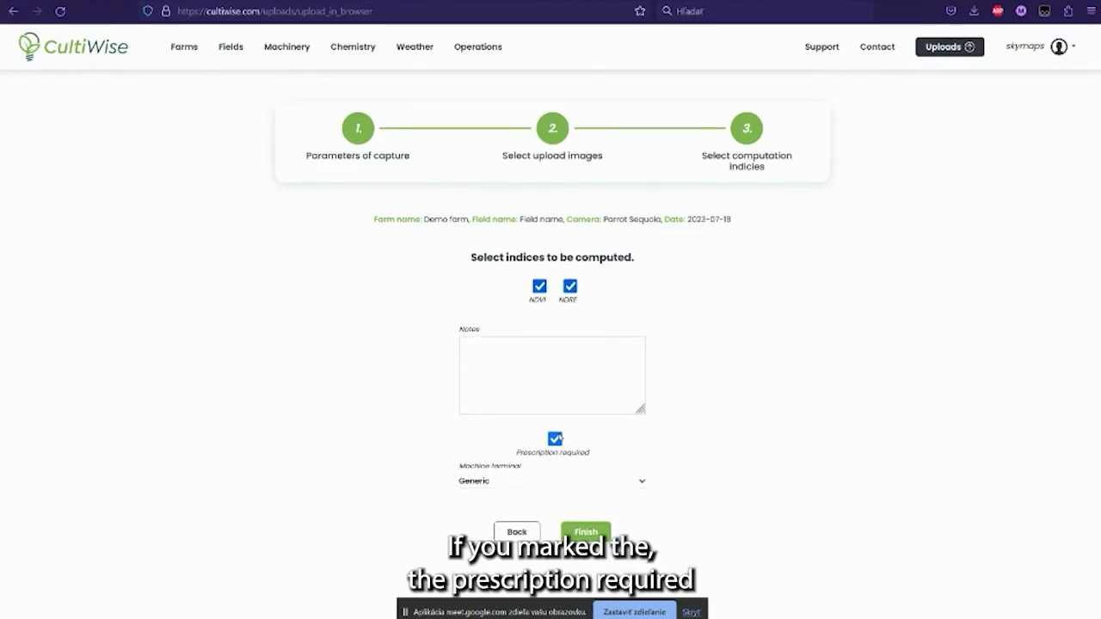
{"action": "left_click", "coordinate": [615, 488]}
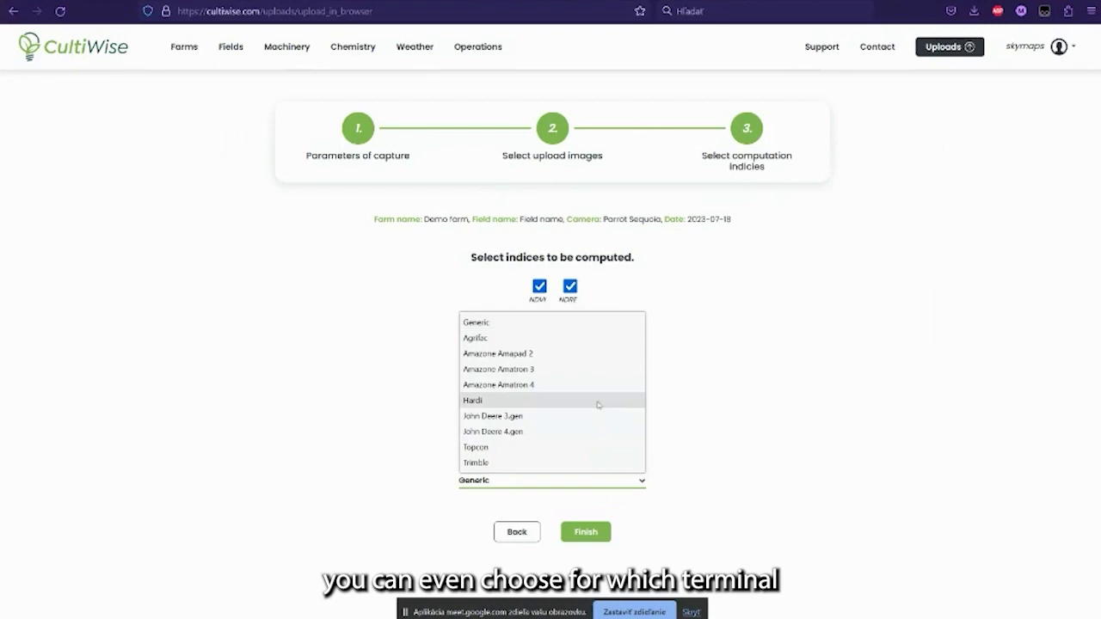
{"action": "left_click", "coordinate": [575, 363]}
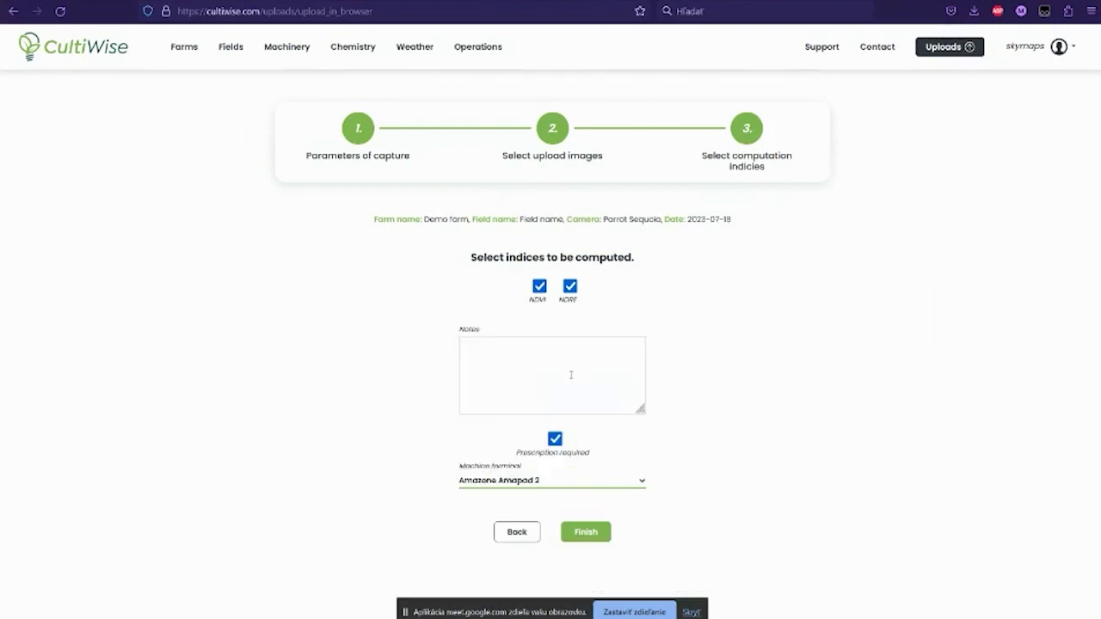
{"action": "left_click", "coordinate": [584, 532]}
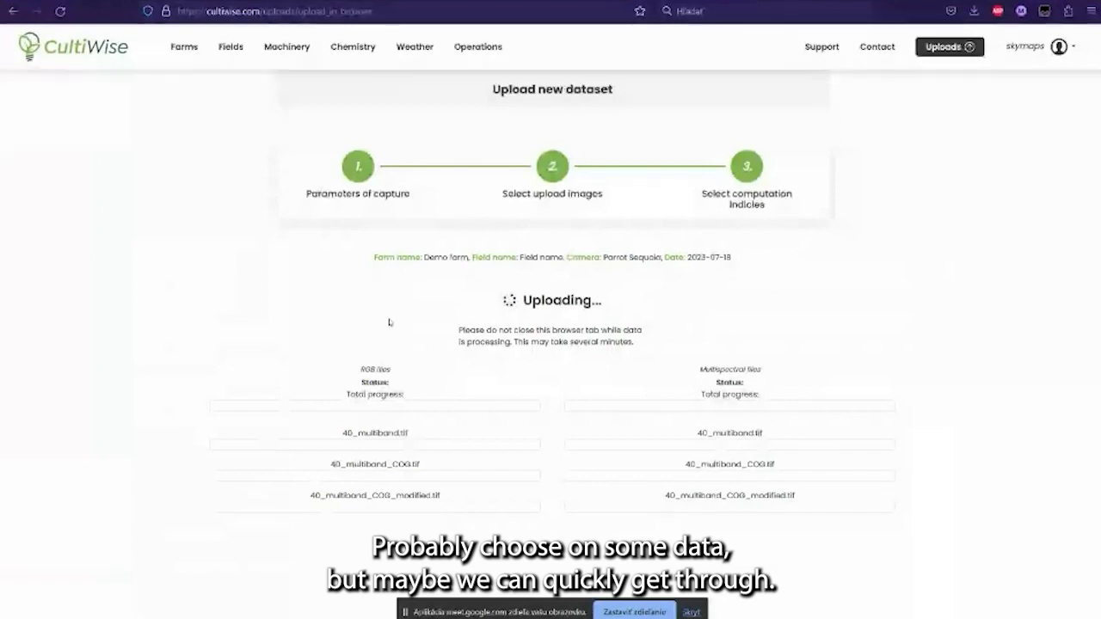
Start another new dataset upload with the Cyberduck option and continue with the default capture parameters
{"action": "left_click", "coordinate": [942, 51]}
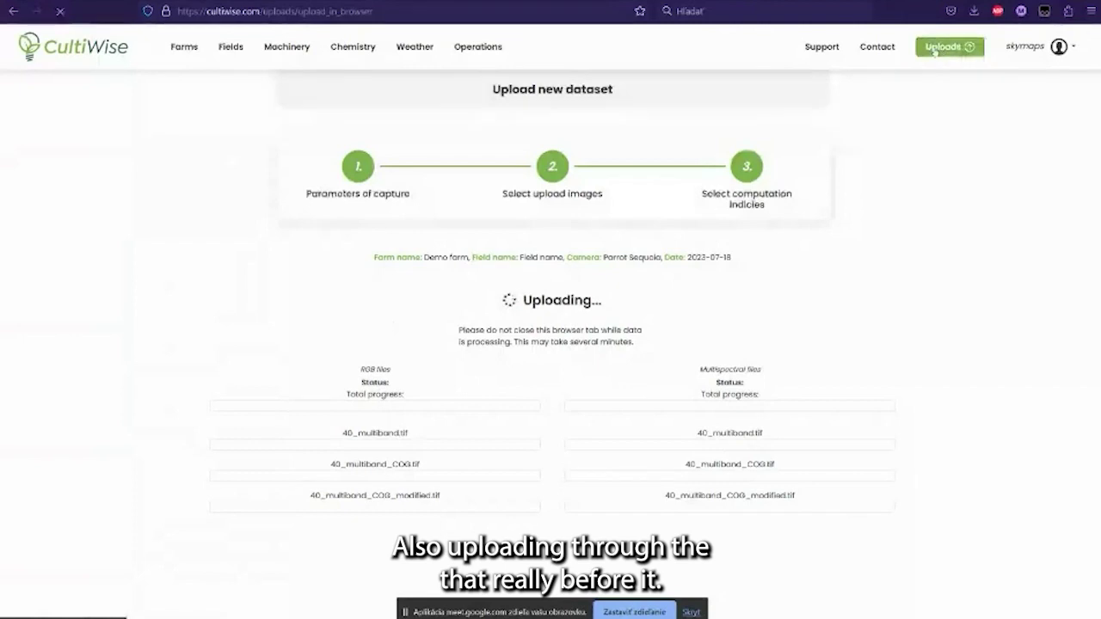
{"action": "left_click", "coordinate": [848, 187]}
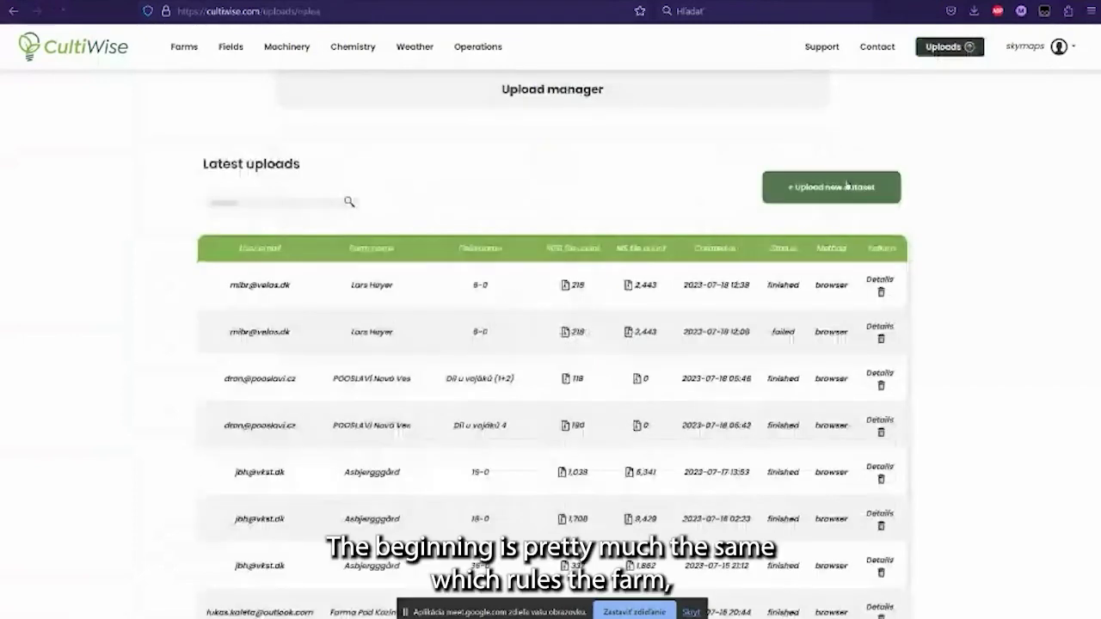
{"action": "left_click", "coordinate": [653, 245]}
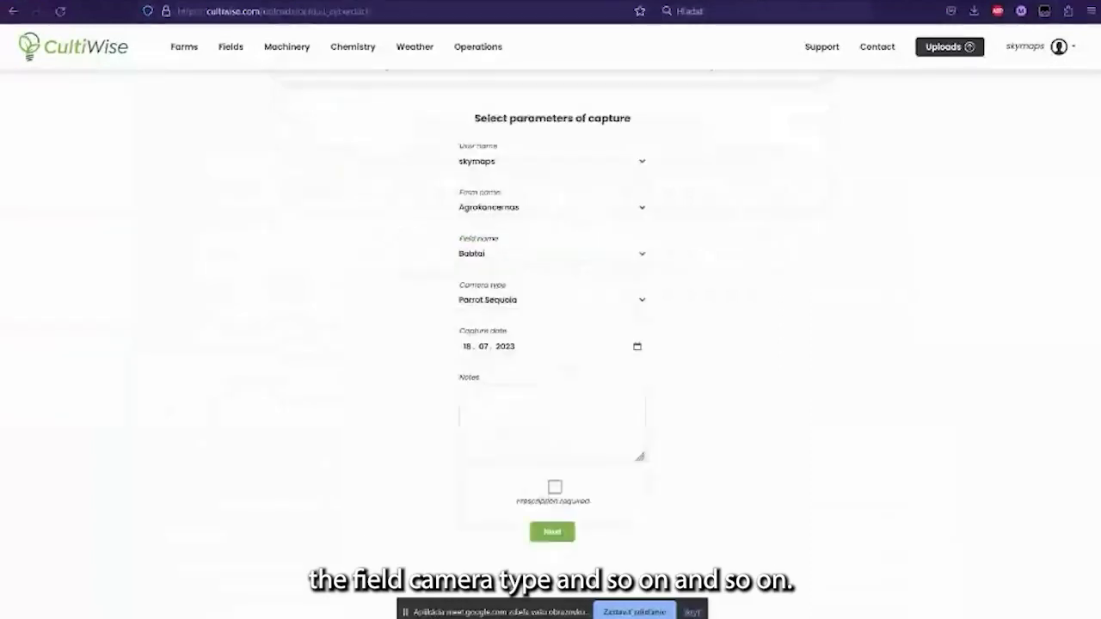
{"action": "left_click", "coordinate": [552, 532]}
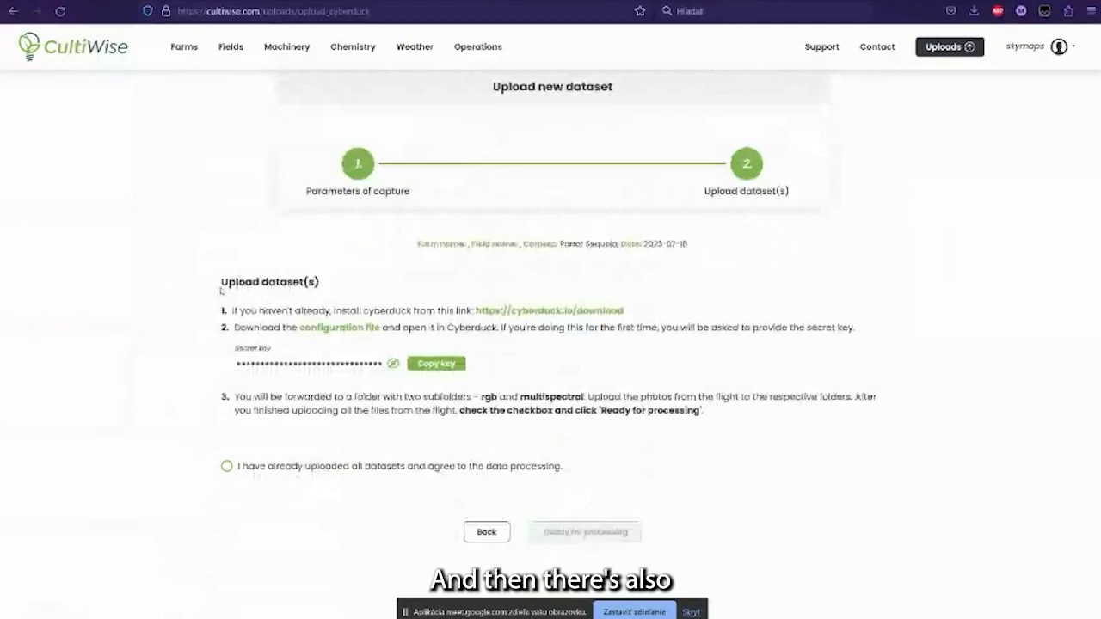
Review the Cyberduck upload instructions, focusing on the step about installing Cyberduck
{"action": "left_click_drag", "start_coordinate": [220, 291], "coordinate": [624, 425]}
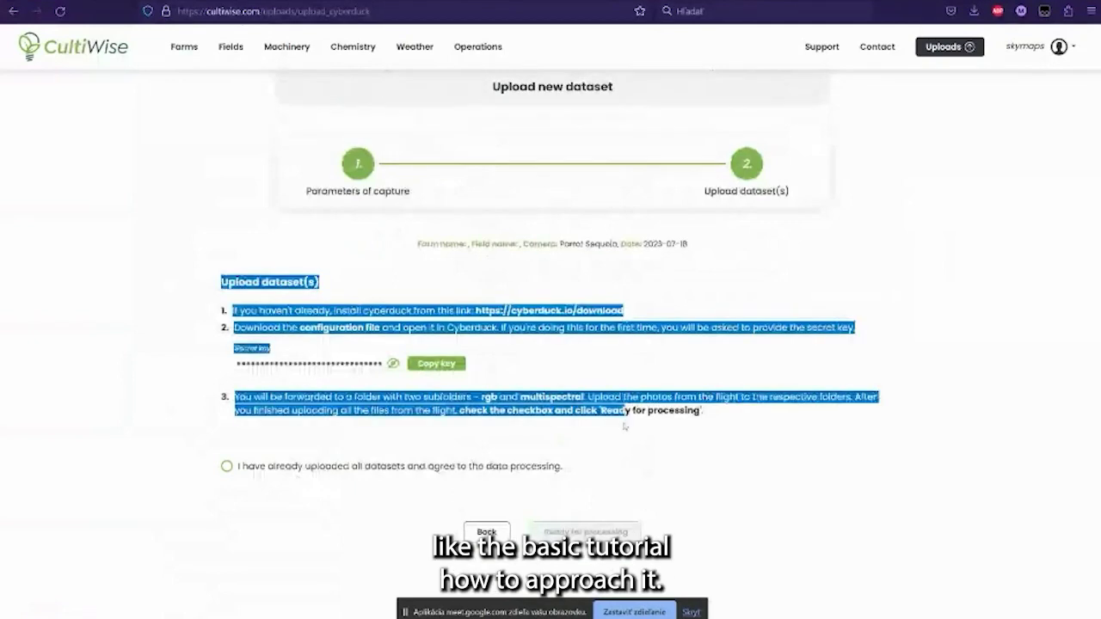
{"action": "left_click", "coordinate": [452, 412]}
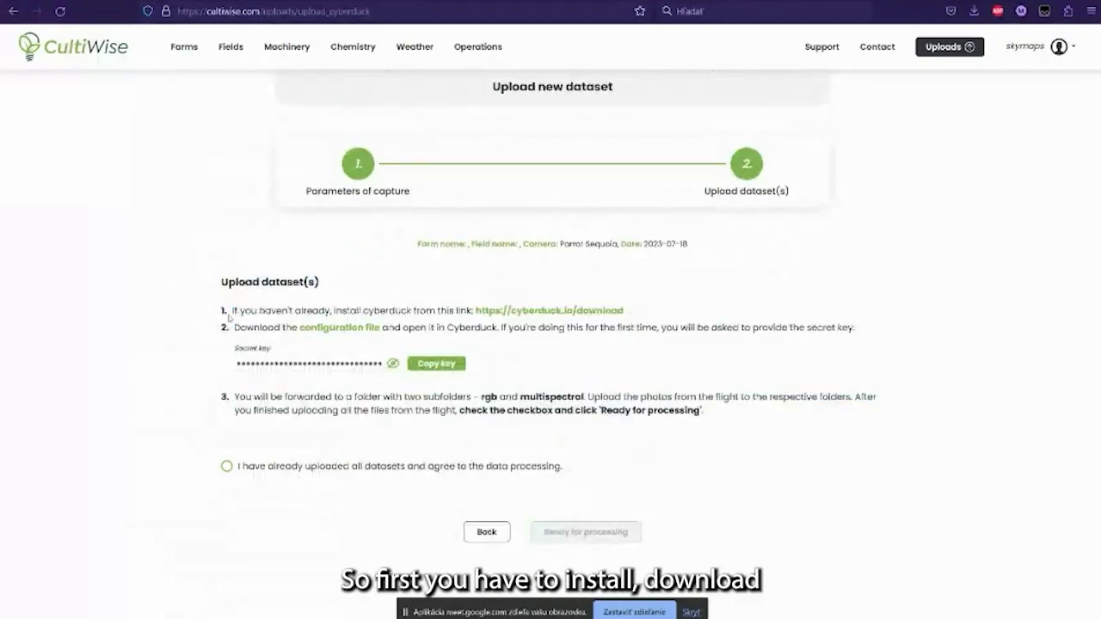
{"action": "left_click_drag", "start_coordinate": [237, 311], "coordinate": [441, 313]}
{"action": "left_click", "coordinate": [487, 318]}
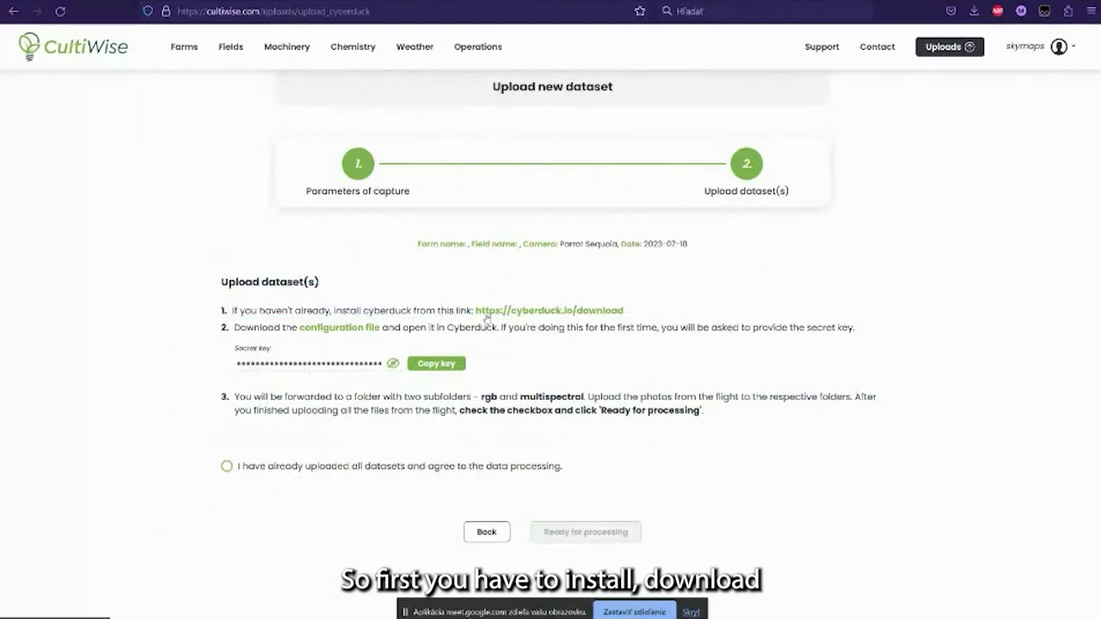
Open the Cyberduck download link and download the configuration file for the upload
{"action": "left_click", "coordinate": [510, 311]}
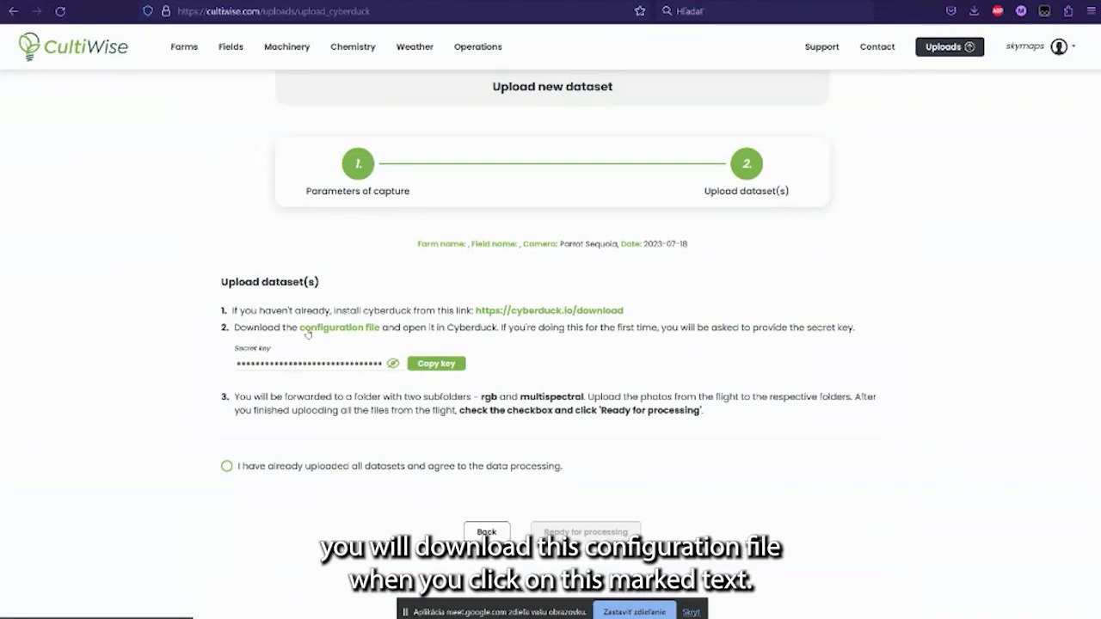
{"action": "left_click", "coordinate": [341, 332]}
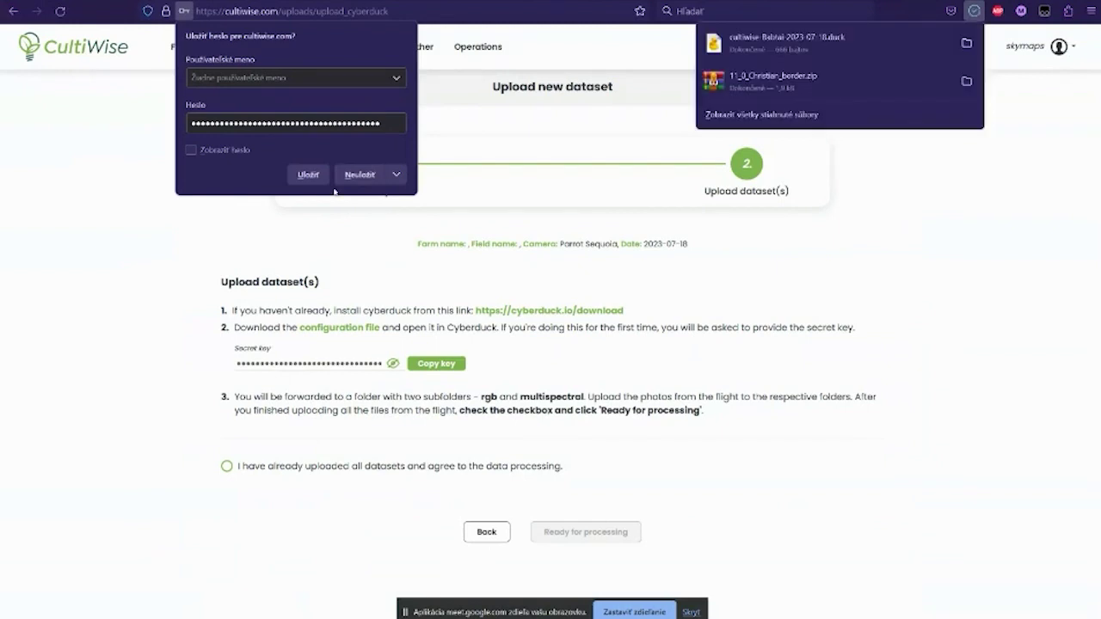
Decline saving the password and open the downloaded configuration file cultiwise-Babtai-2023-07-18.duck in Cyberduck, placing its window over the upload page
{"action": "left_click", "coordinate": [359, 175]}
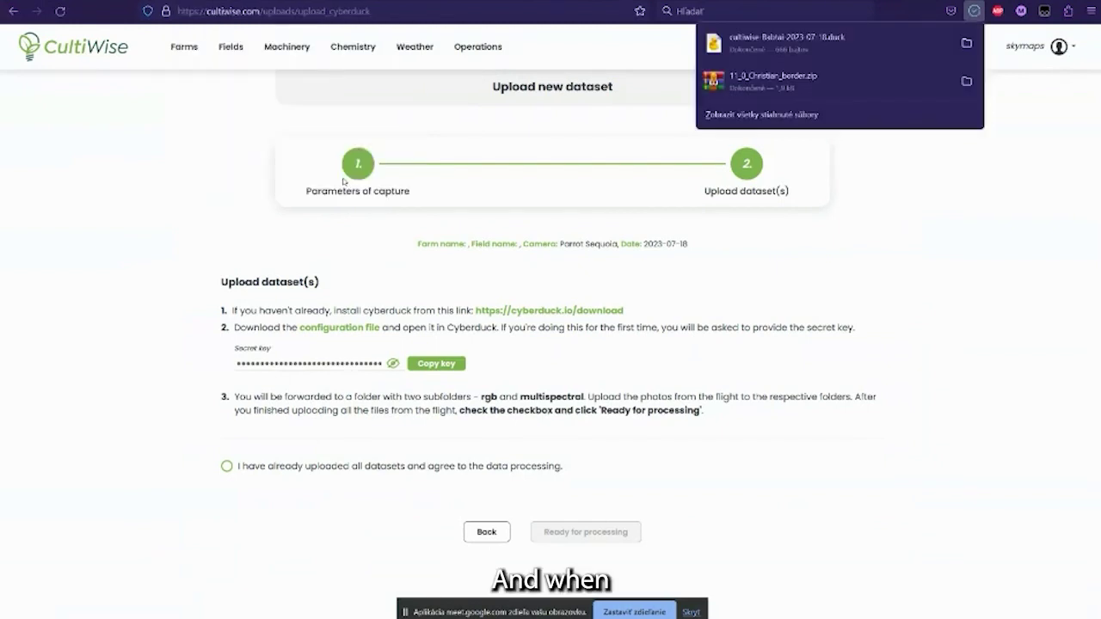
{"action": "left_click", "coordinate": [792, 54]}
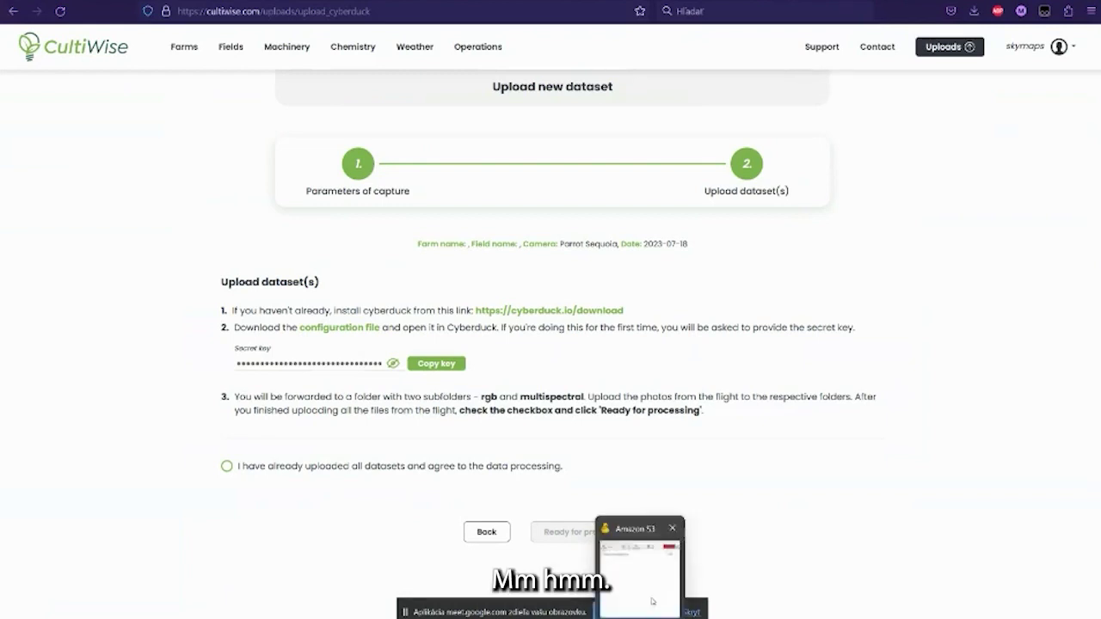
{"action": "mouse_move", "coordinate": [636, 603]}
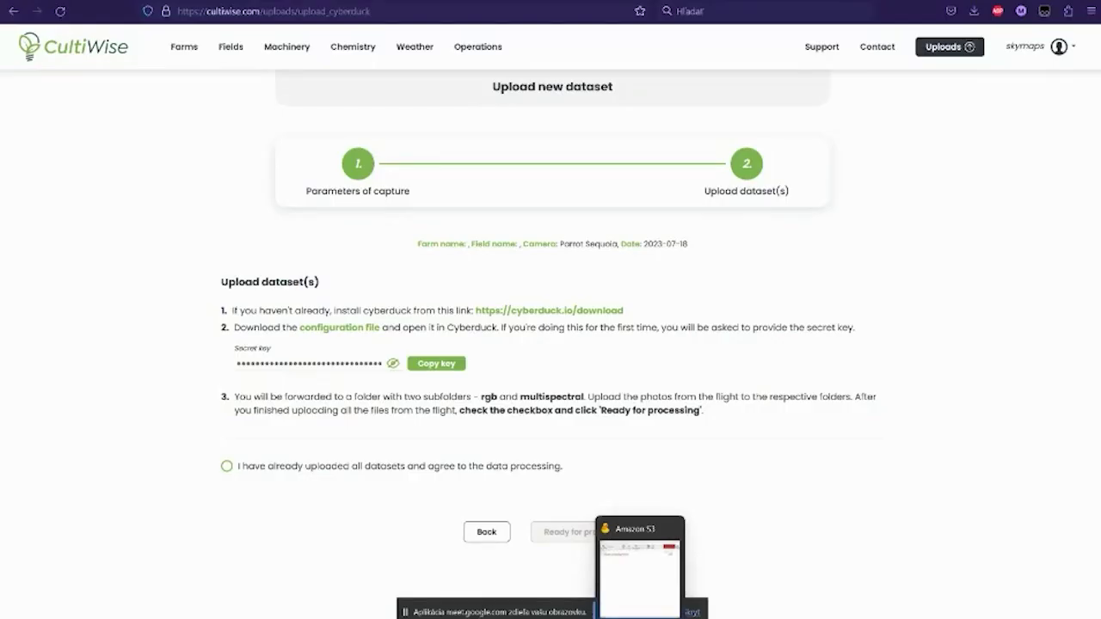
{"action": "left_click", "coordinate": [974, 10]}
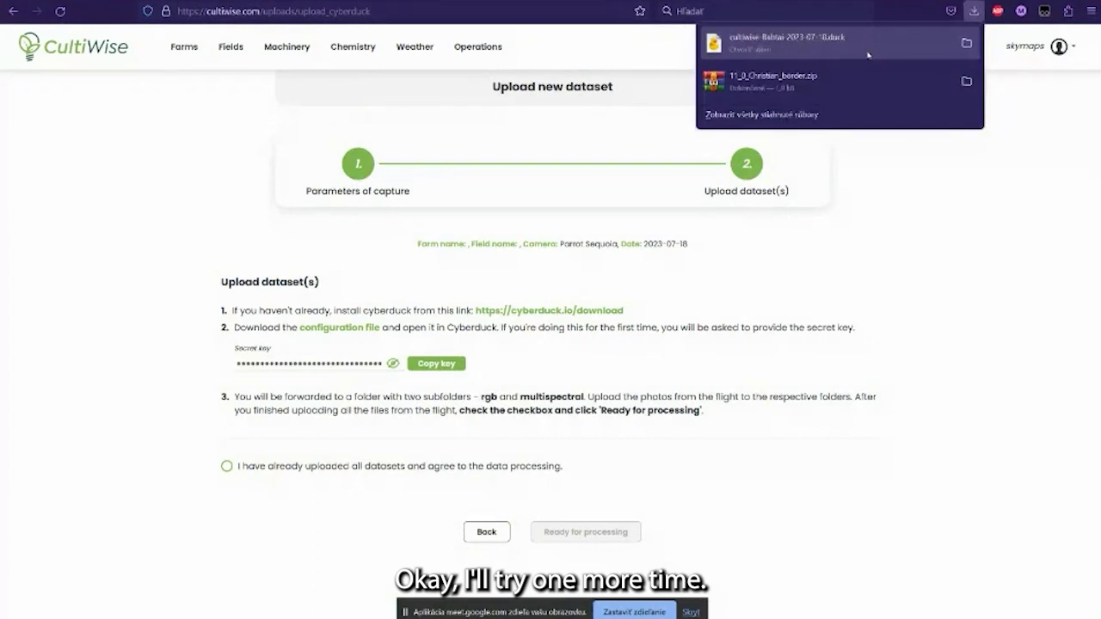
{"action": "left_click", "coordinate": [868, 55]}
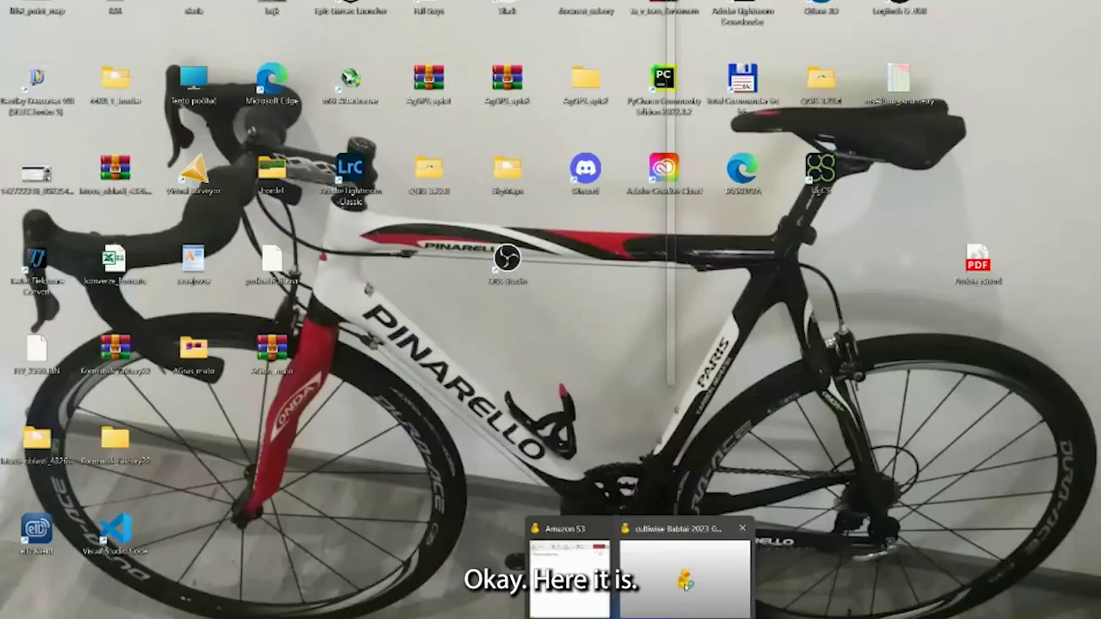
{"action": "left_click", "coordinate": [685, 587]}
{"action": "left_click_drag", "start_coordinate": [320, 4], "coordinate": [643, 29]}
{"action": "left_click_drag", "start_coordinate": [321, 15], "coordinate": [430, 68]}
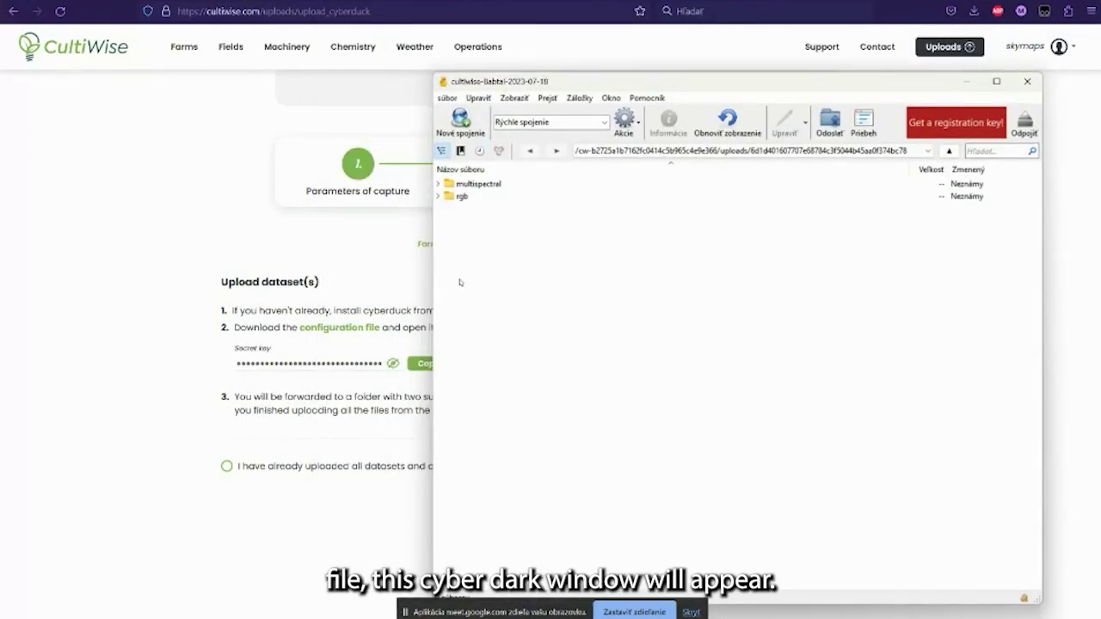
{"action": "left_click_drag", "start_coordinate": [621, 86], "coordinate": [592, 63]}
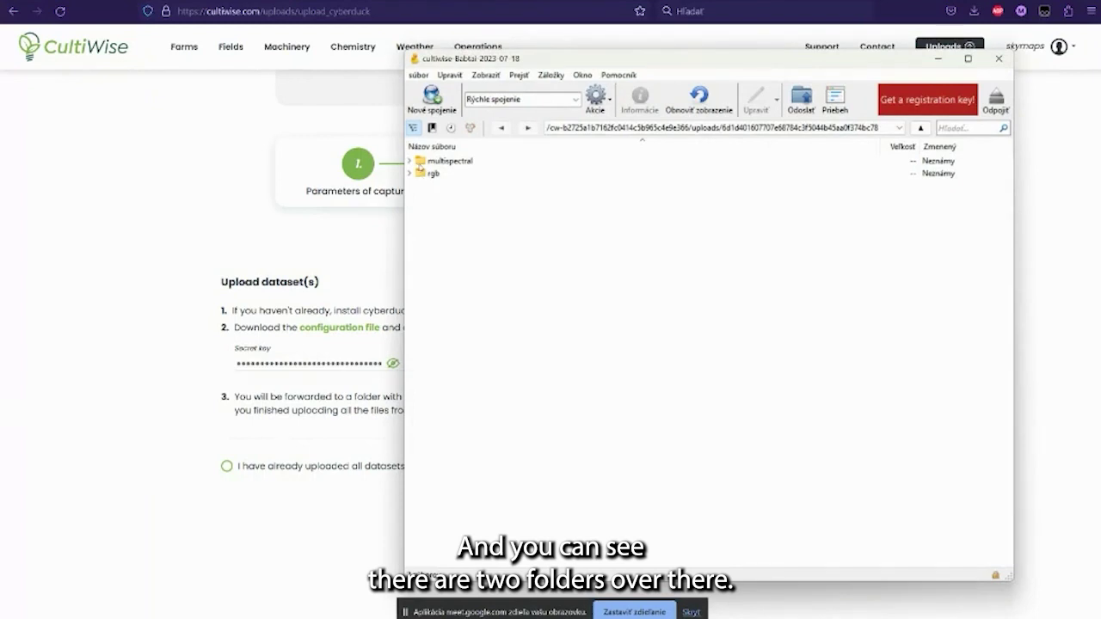
Open the rgb folder in Cyberduck and minimize the other windows behind it
{"action": "left_click", "coordinate": [437, 174]}
{"action": "double_click", "coordinate": [437, 175]}
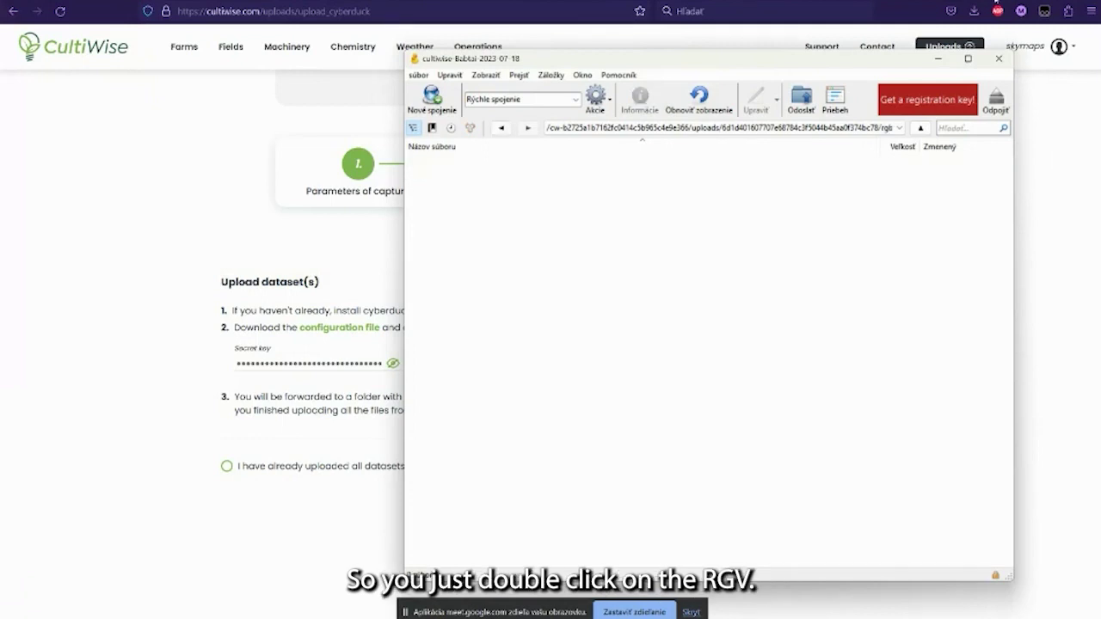
{"action": "left_click", "coordinate": [996, 0]}
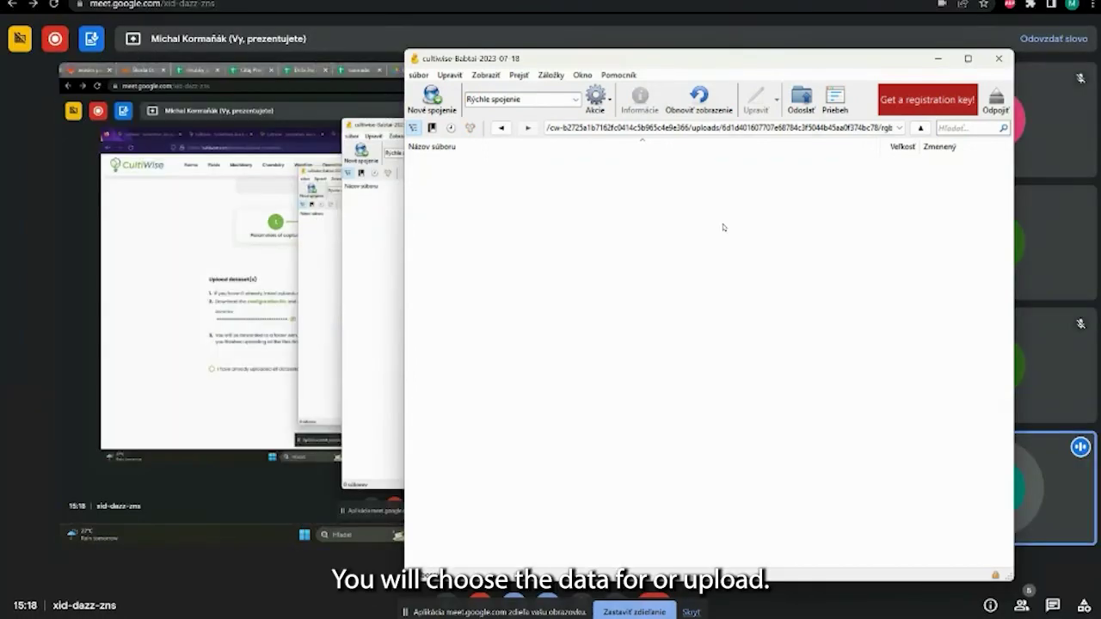
{"action": "left_click", "coordinate": [1000, 1]}
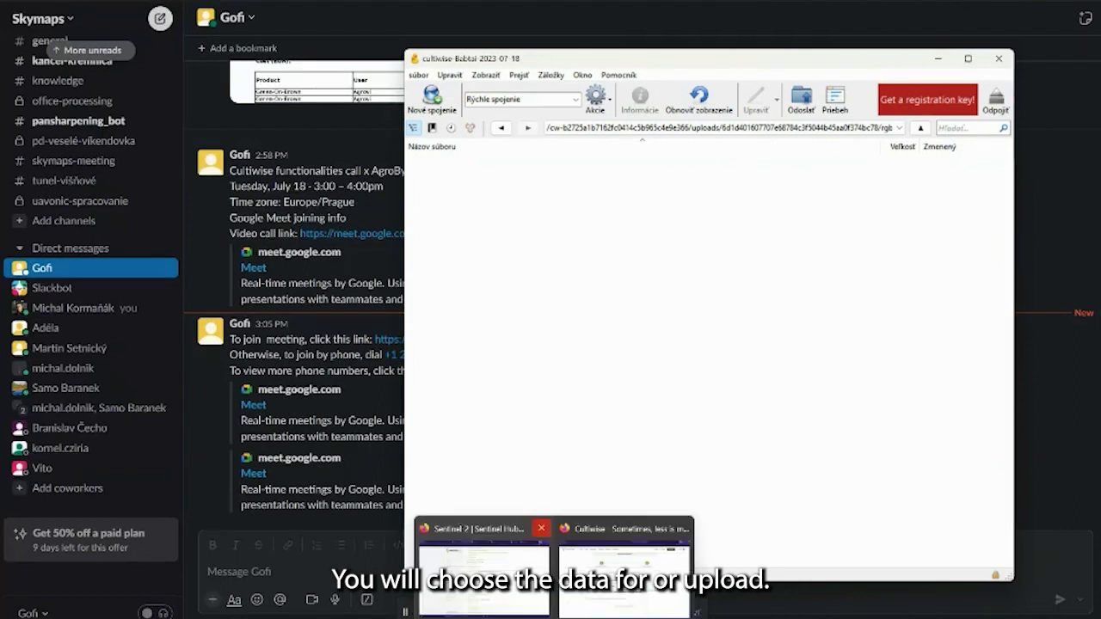
{"action": "left_click", "coordinate": [1002, 1]}
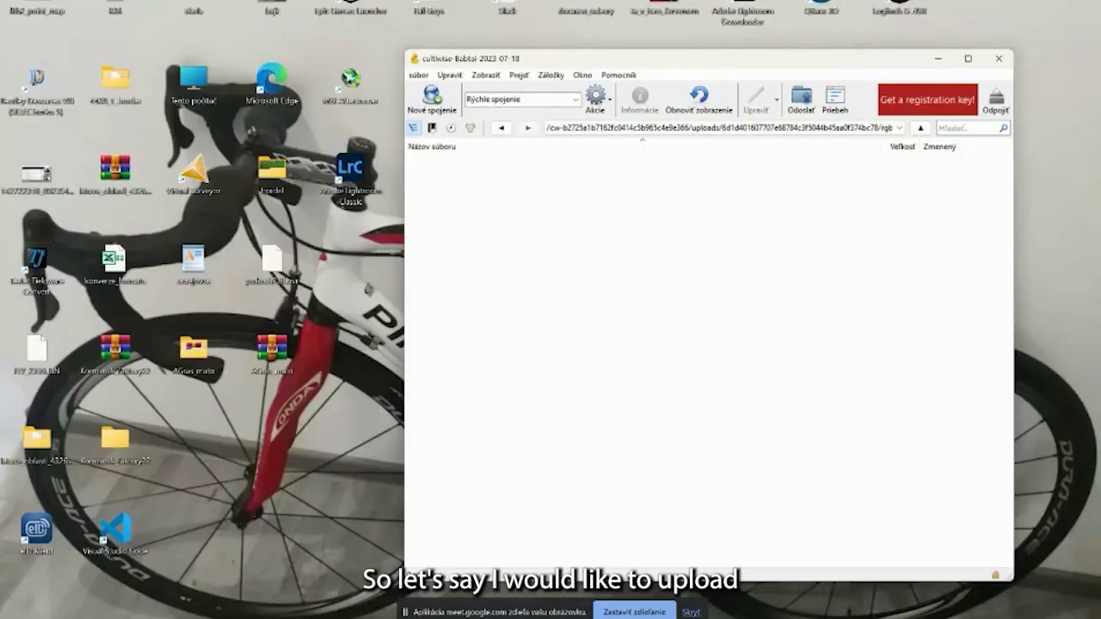
Arrange the Cyberduck window showing the multispectral and rgb folders side by side with the file browser on the vypoctovy (F:) drive
{"action": "mouse_move", "coordinate": [527, 587]}
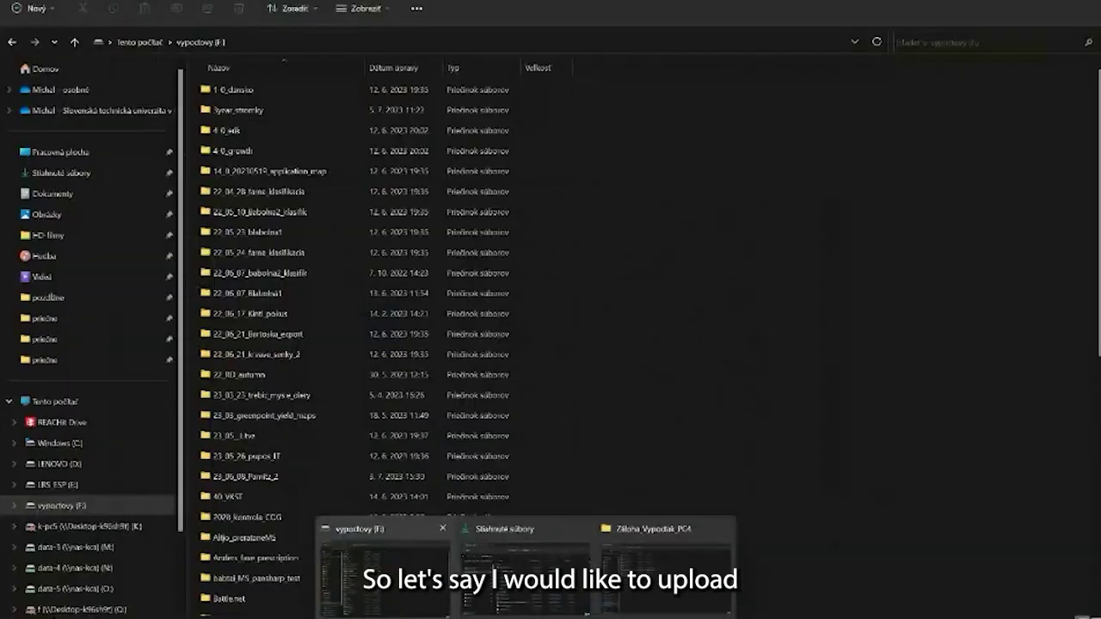
{"action": "left_click", "coordinate": [383, 567]}
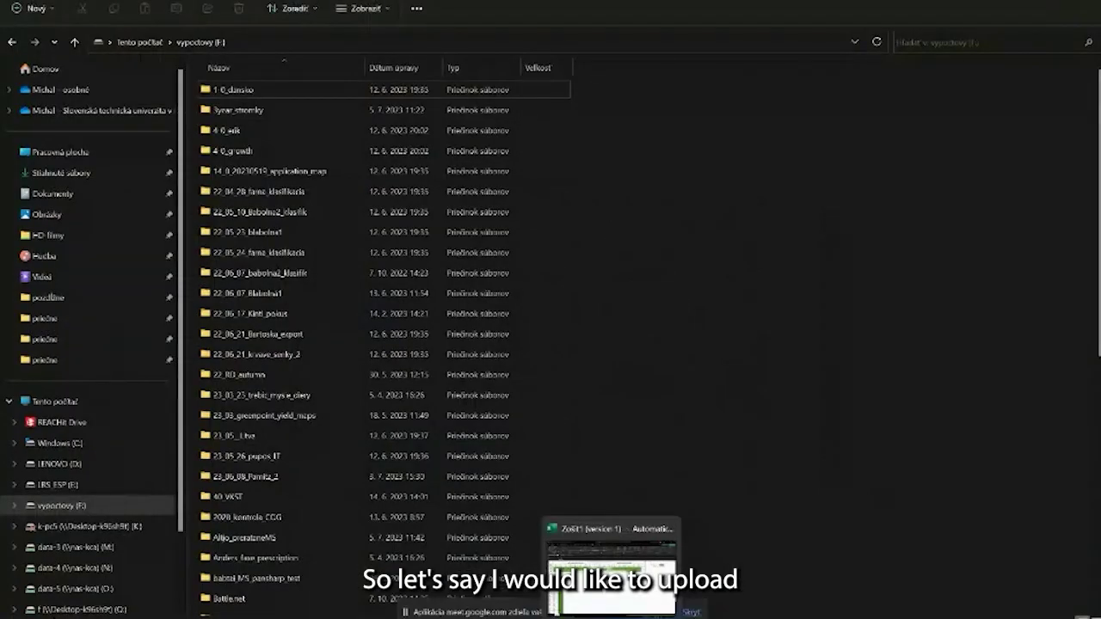
{"action": "left_click", "coordinate": [708, 542]}
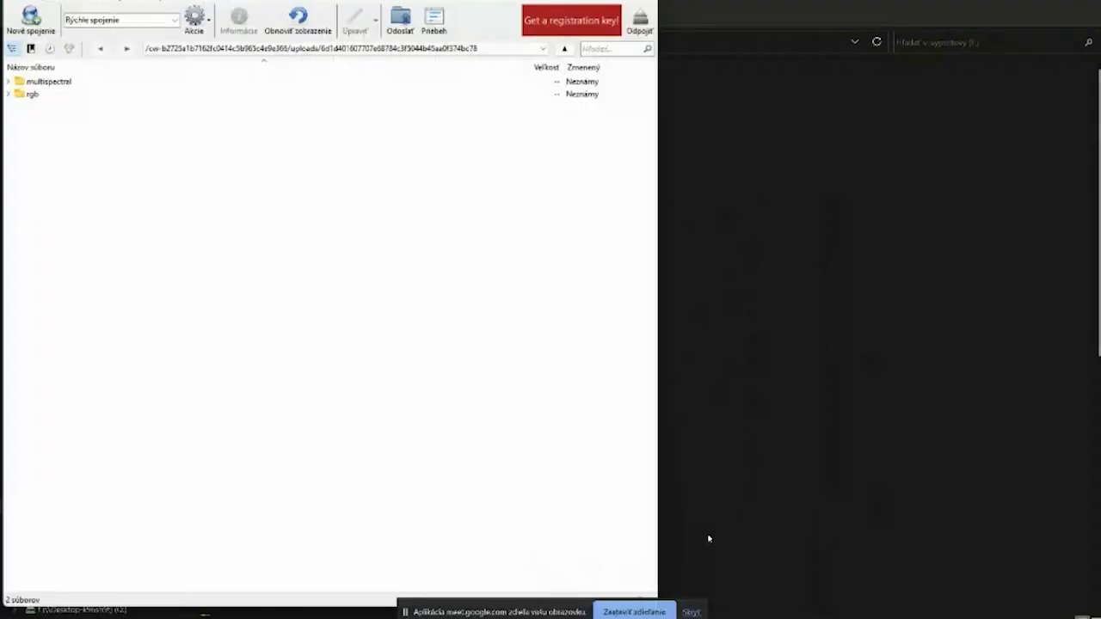
{"action": "key", "text": "super+Right"}
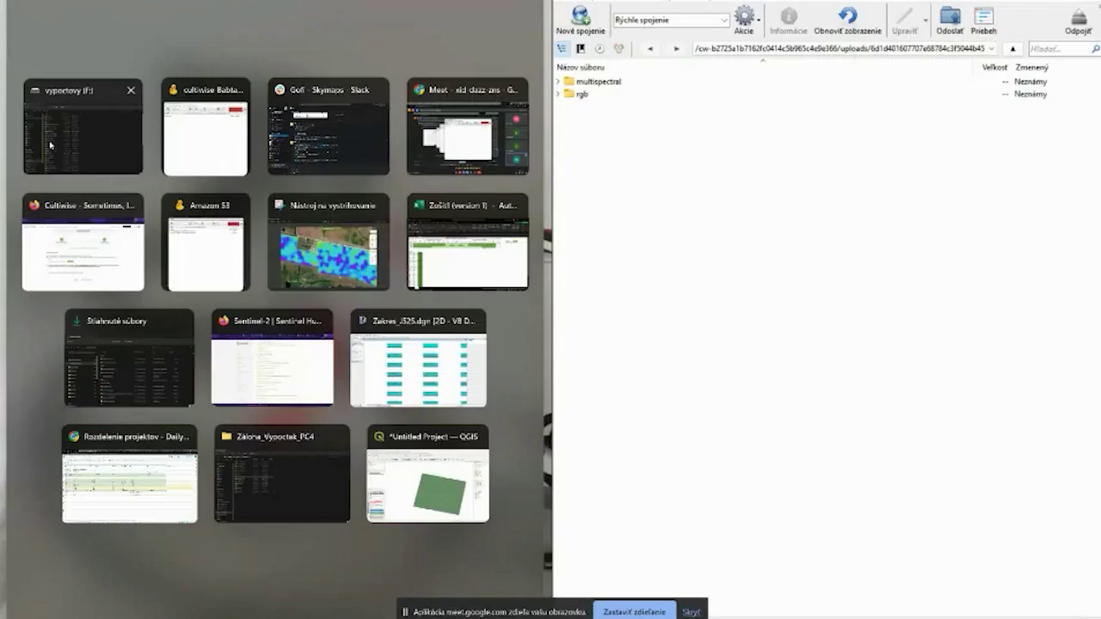
{"action": "left_click", "coordinate": [50, 146]}
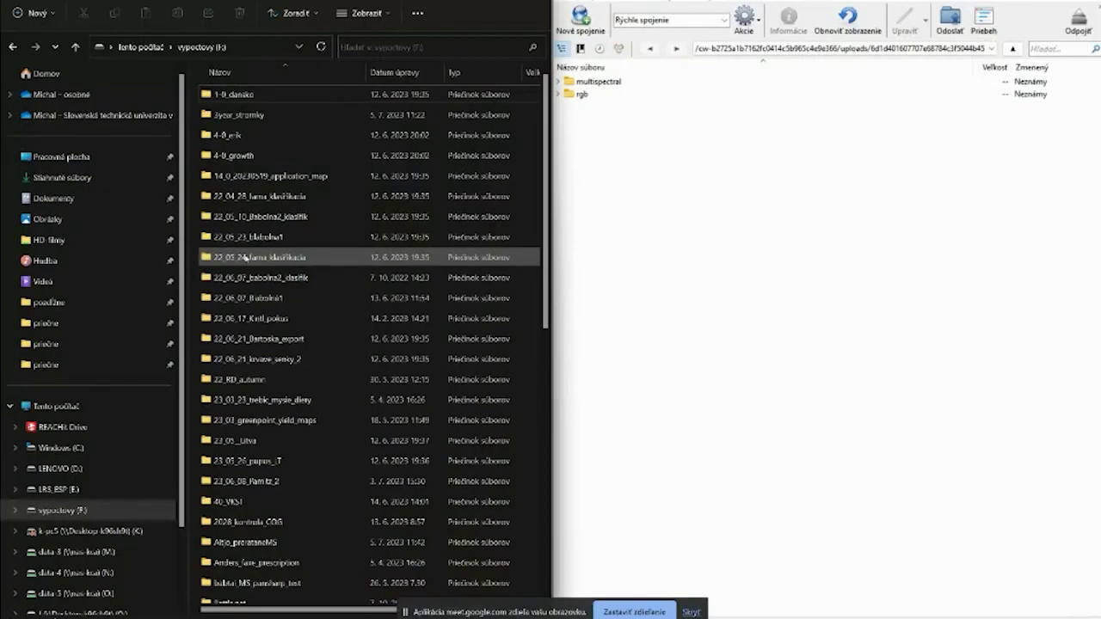
Upload the files from 4-0_multiband.tfw to the end of the 4-0_erik folder into rgb, and decline clearing the finished transfers
{"action": "double_click", "coordinate": [260, 129]}
{"action": "left_click", "coordinate": [273, 420]}
{"action": "left_click", "coordinate": [270, 220], "text": "shift"}
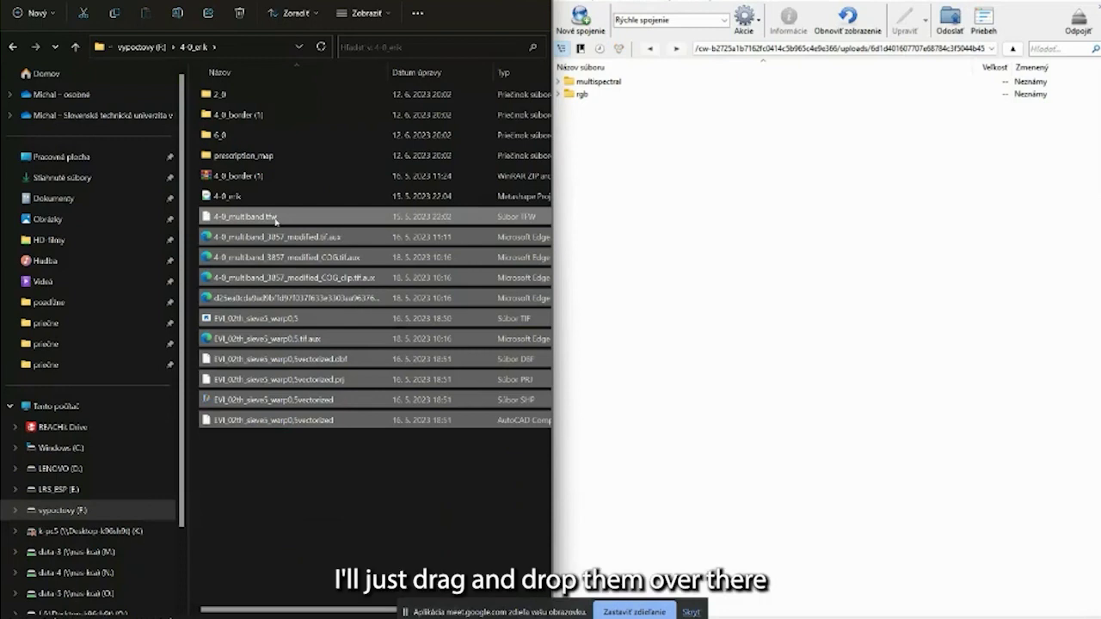
{"action": "left_click_drag", "start_coordinate": [274, 464], "coordinate": [263, 215]}
{"action": "left_click_drag", "start_coordinate": [263, 215], "coordinate": [802, 245]}
{"action": "left_click", "coordinate": [631, 330]}
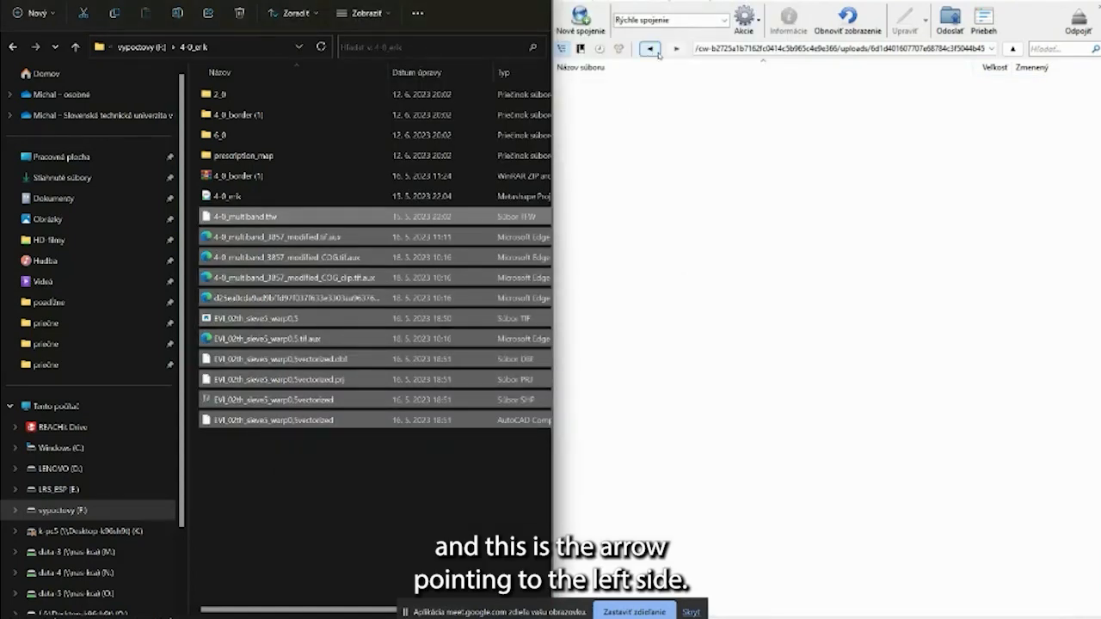
Return to the parent folder, upload the same selected files into multispectral, and decline clearing the finished transfers
{"action": "left_click", "coordinate": [656, 52]}
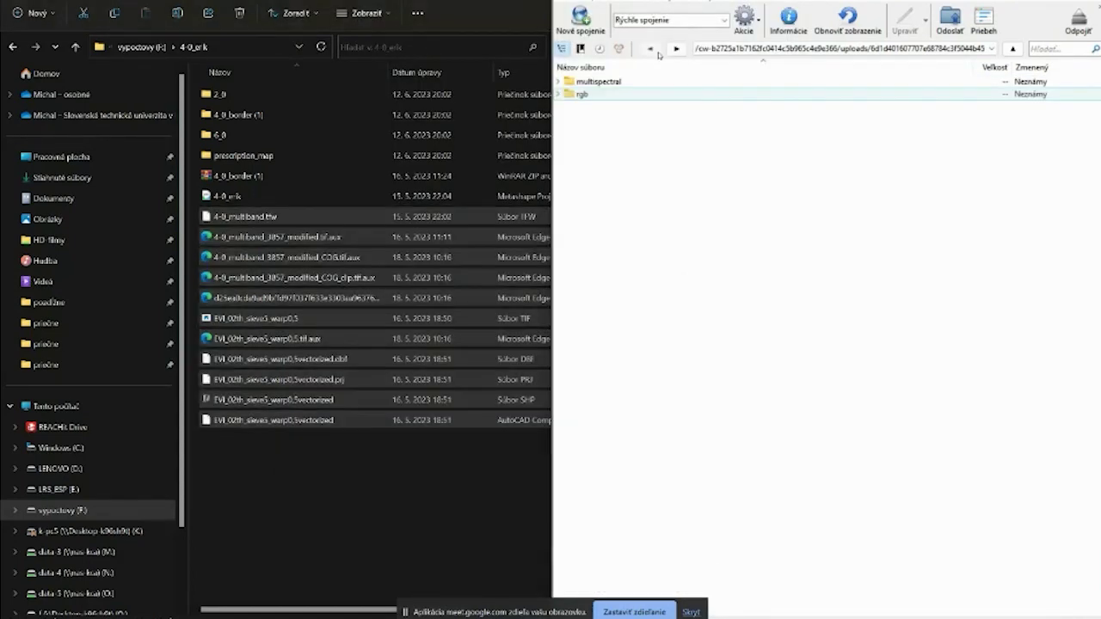
{"action": "left_click", "coordinate": [617, 83]}
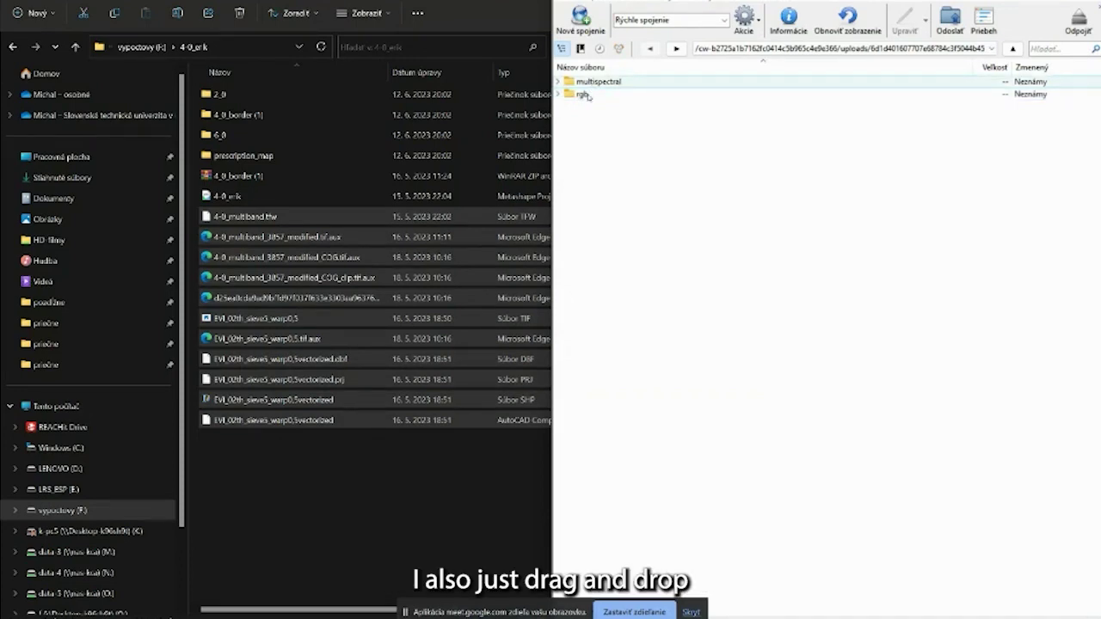
{"action": "double_click", "coordinate": [618, 83]}
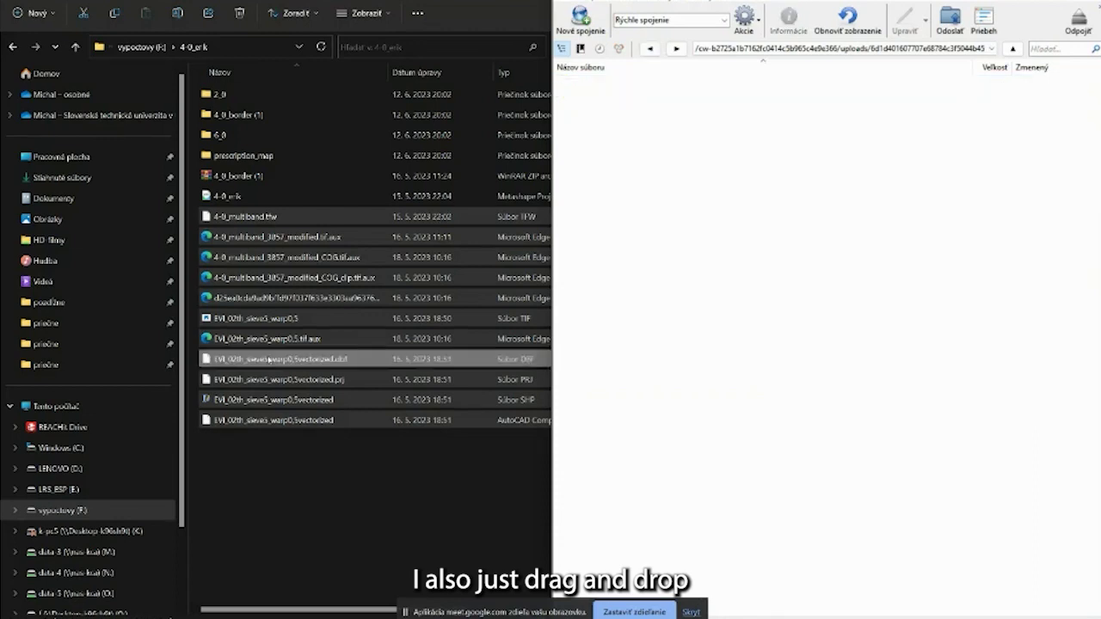
{"action": "left_click_drag", "start_coordinate": [262, 481], "coordinate": [636, 241]}
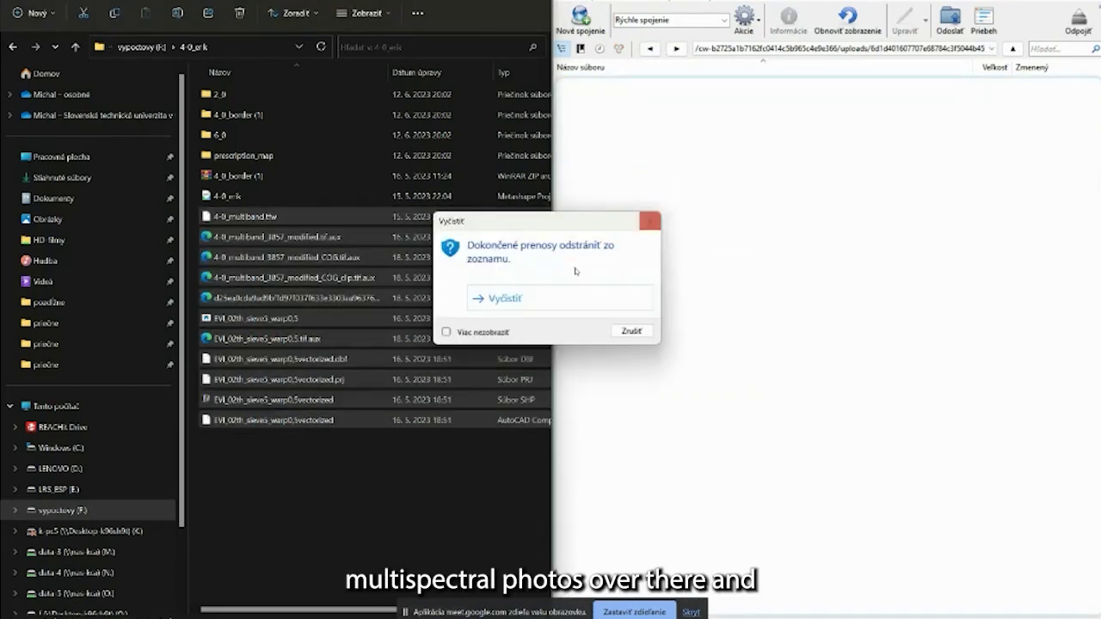
{"action": "left_click", "coordinate": [633, 331]}
Check the upload progress in Cyberduck's transfer list, and confirm on the CultiWise page that all datasets are uploaded and processing is agreed
{"action": "mouse_move", "coordinate": [639, 617]}
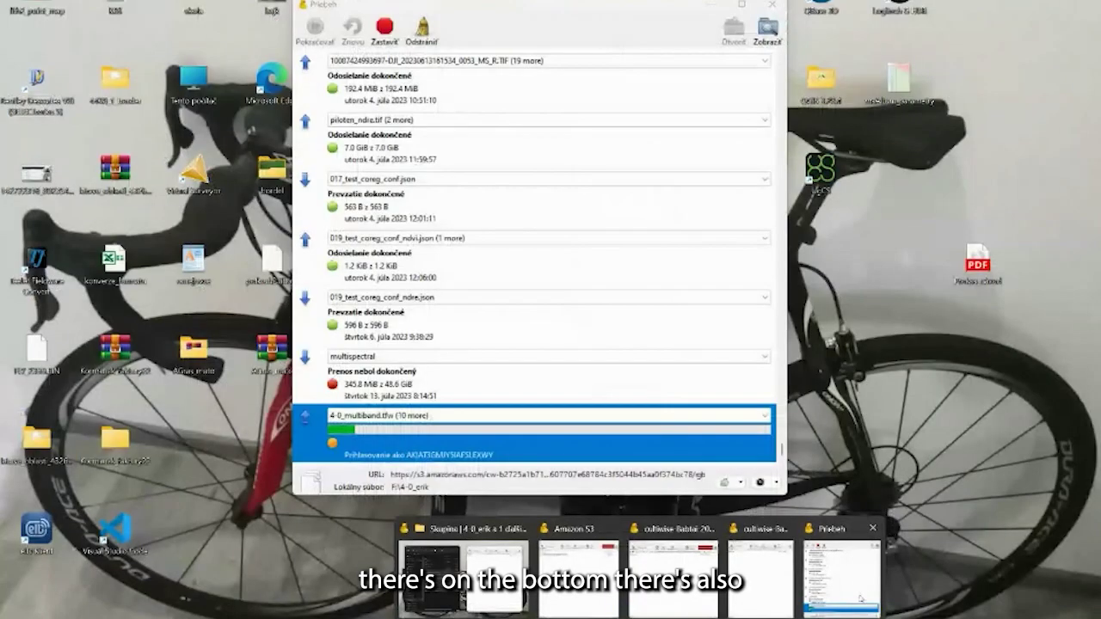
{"action": "left_click", "coordinate": [845, 593]}
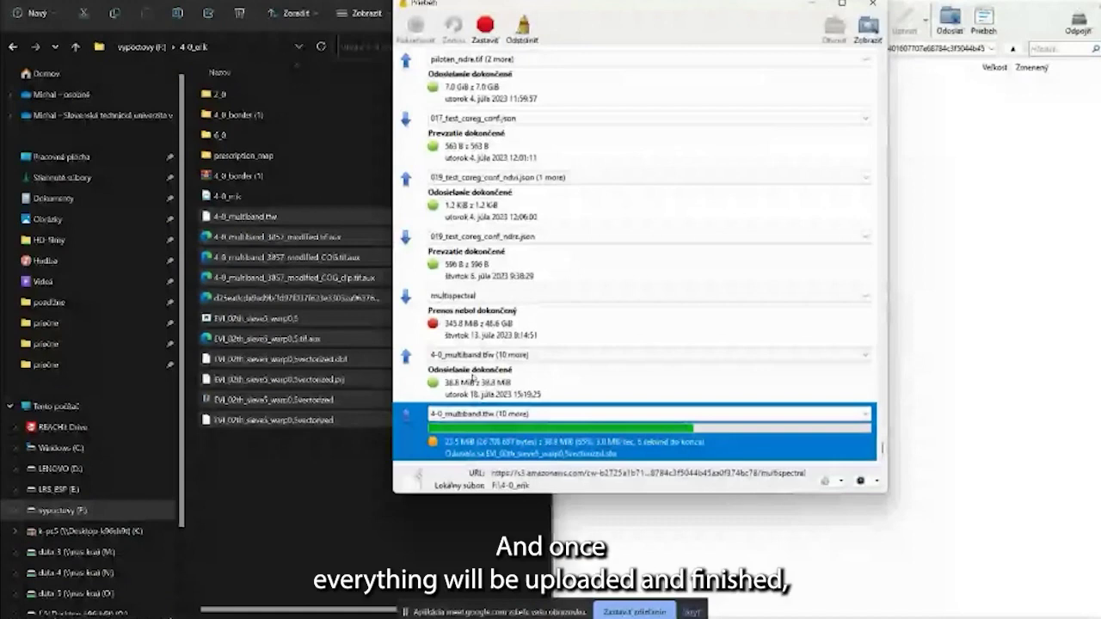
{"action": "mouse_move", "coordinate": [526, 618]}
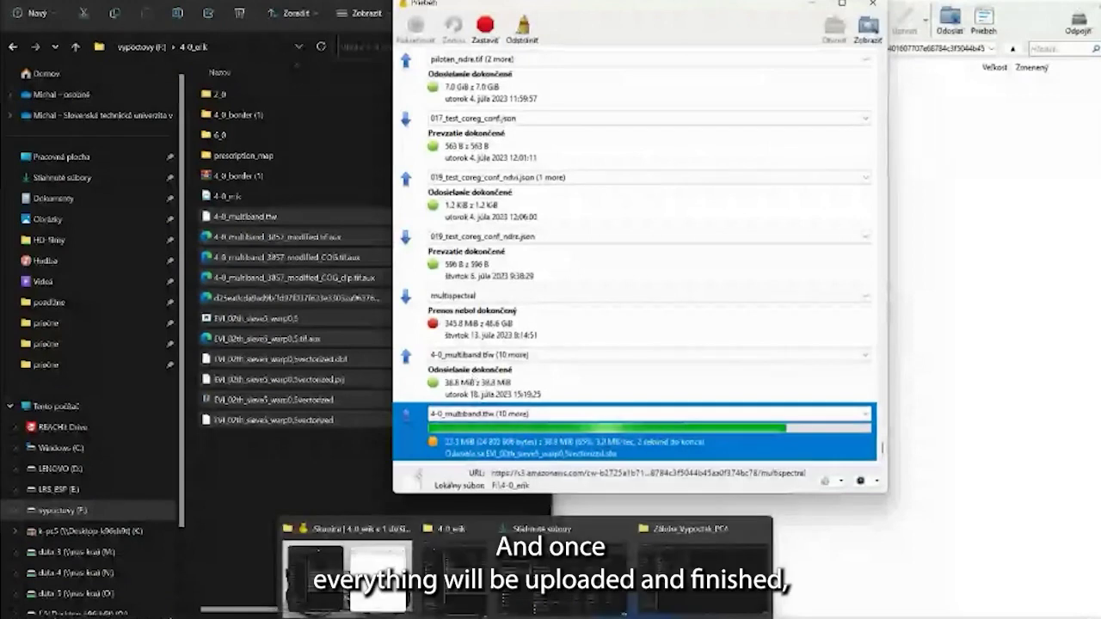
{"action": "left_click", "coordinate": [550, 618]}
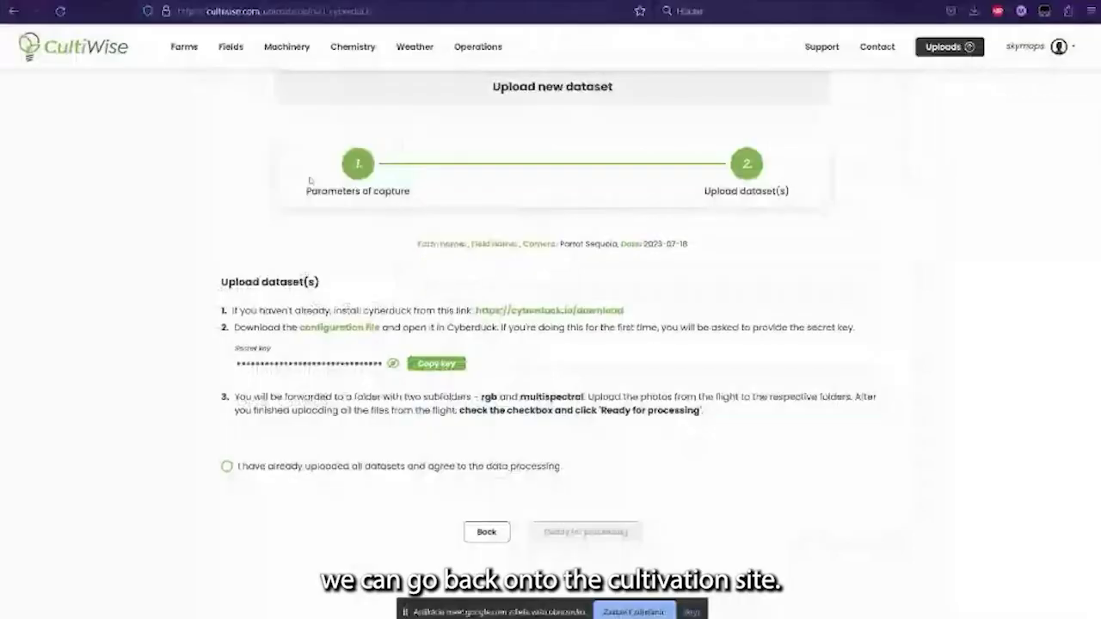
{"action": "left_click", "coordinate": [227, 466]}
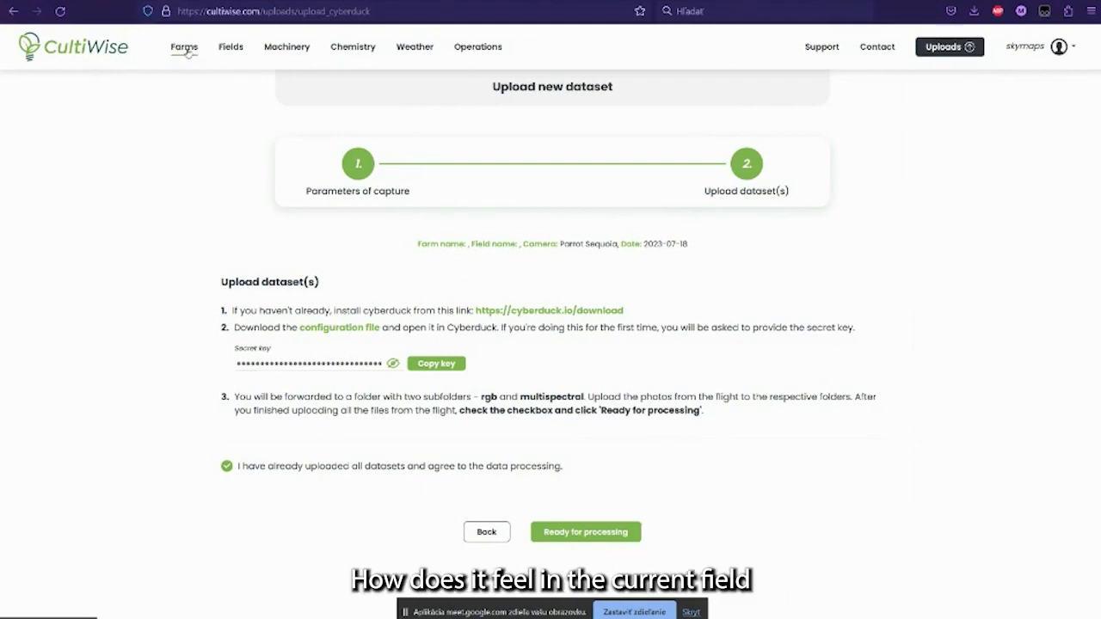
View the field Post-emergent herbicide treatment in corn on the Herbicide application farm, and go back from it
{"action": "left_click", "coordinate": [185, 47]}
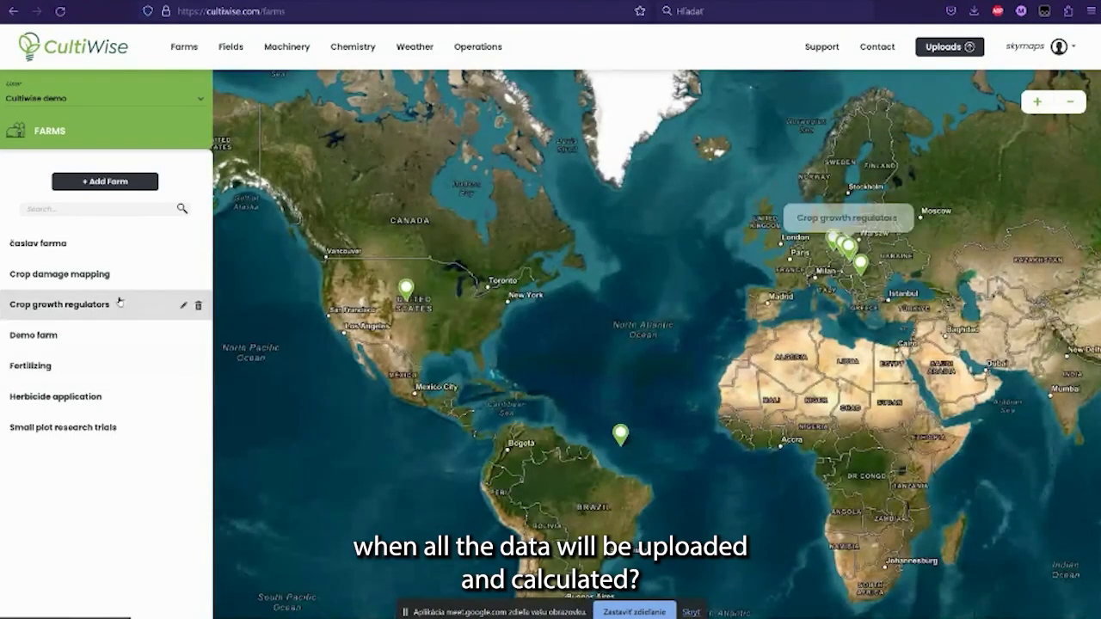
{"action": "left_click", "coordinate": [153, 396]}
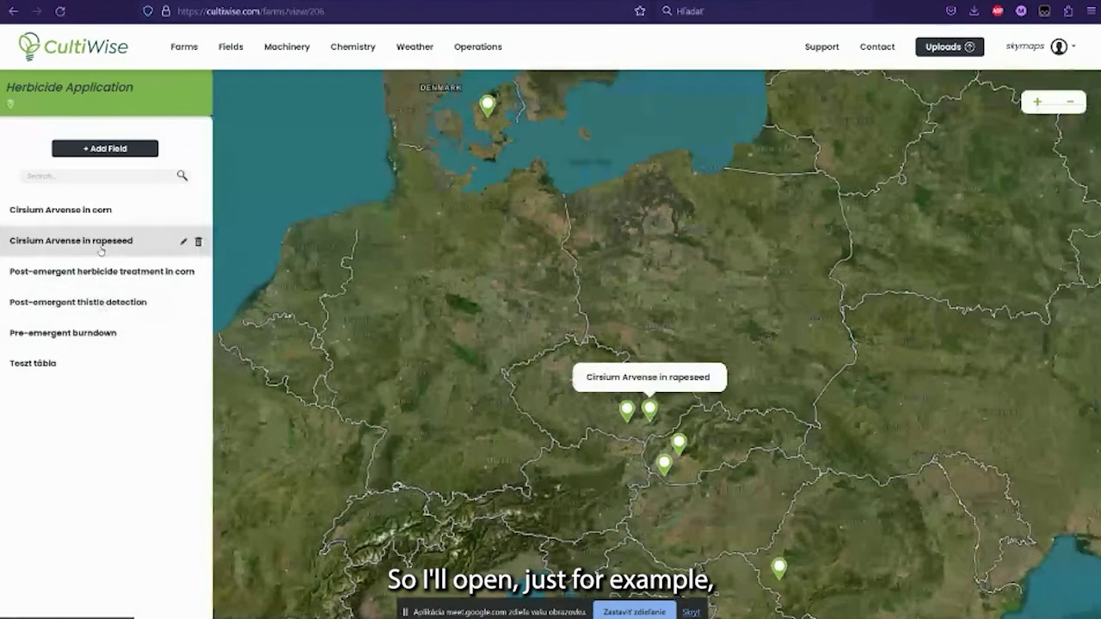
{"action": "left_click", "coordinate": [102, 271]}
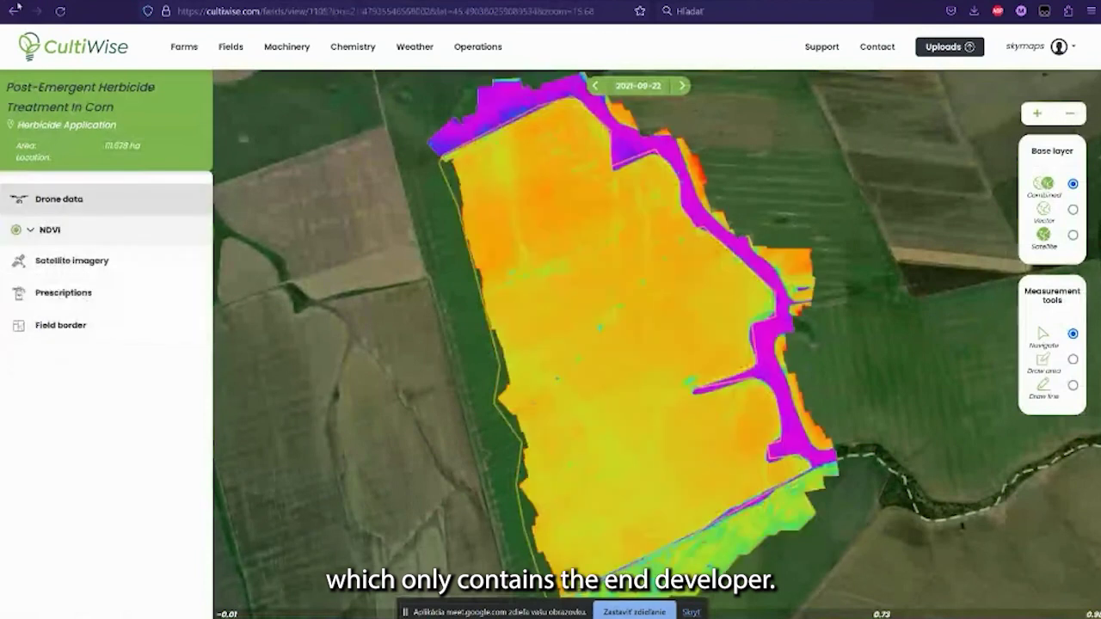
{"action": "left_click", "coordinate": [15, 11]}
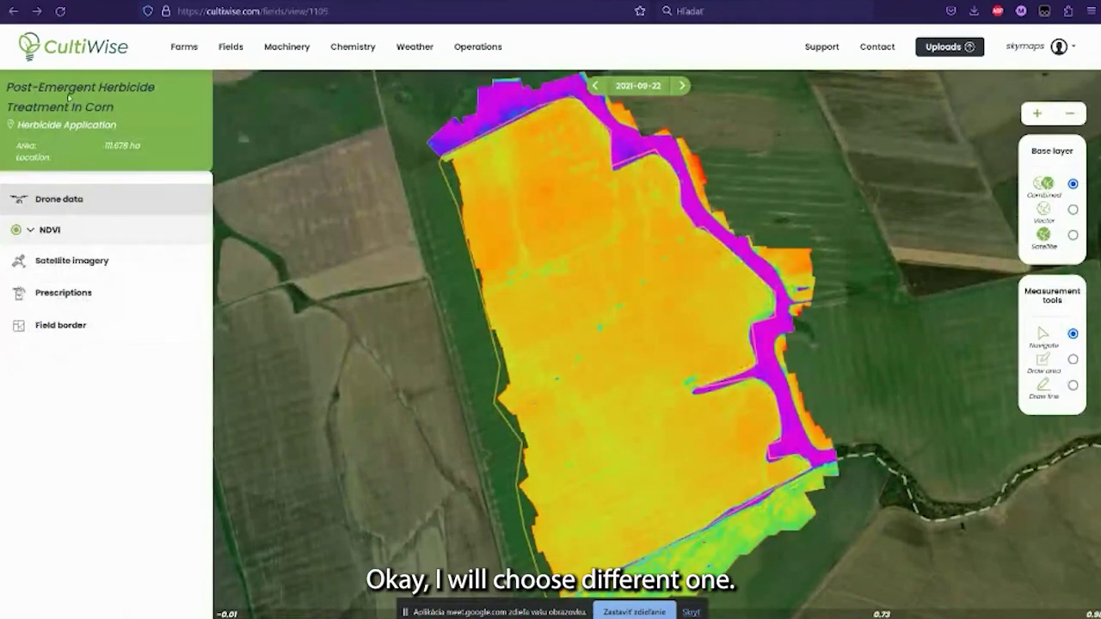
Open the field Cirsium Arvense in corn and display its drone data with the Orthophoto layer turned on
{"action": "left_click", "coordinate": [229, 47]}
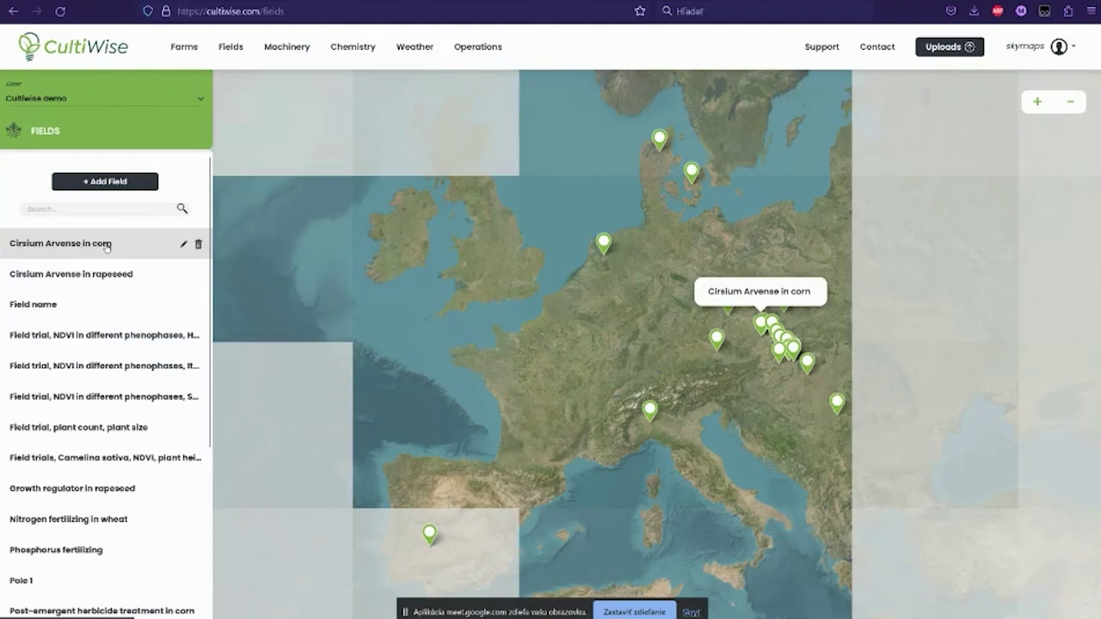
{"action": "left_click", "coordinate": [106, 246]}
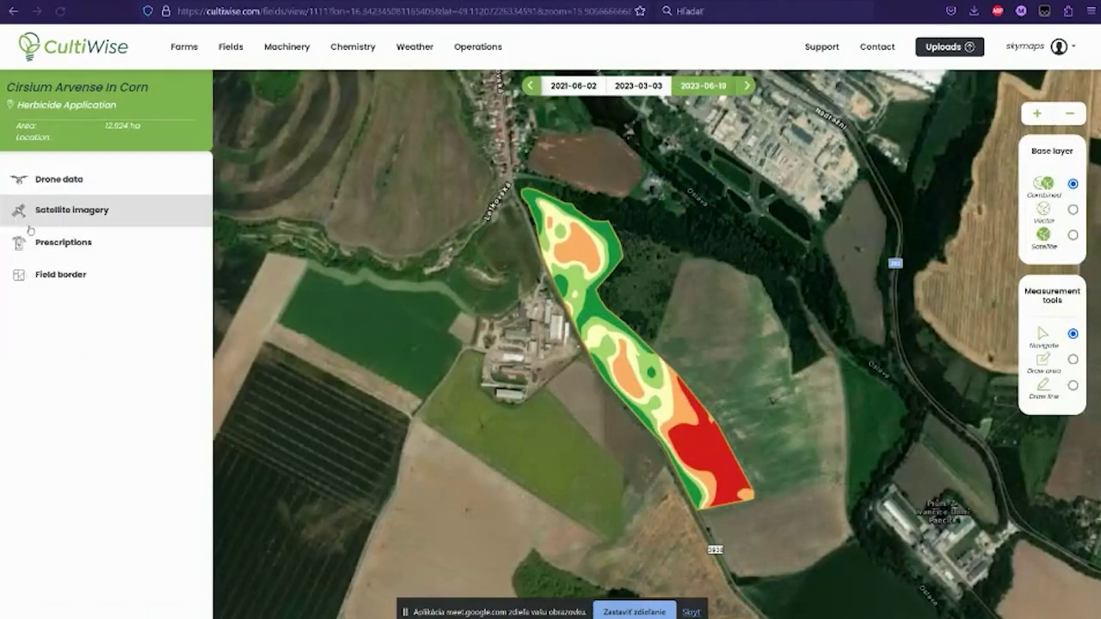
{"action": "left_click", "coordinate": [34, 179]}
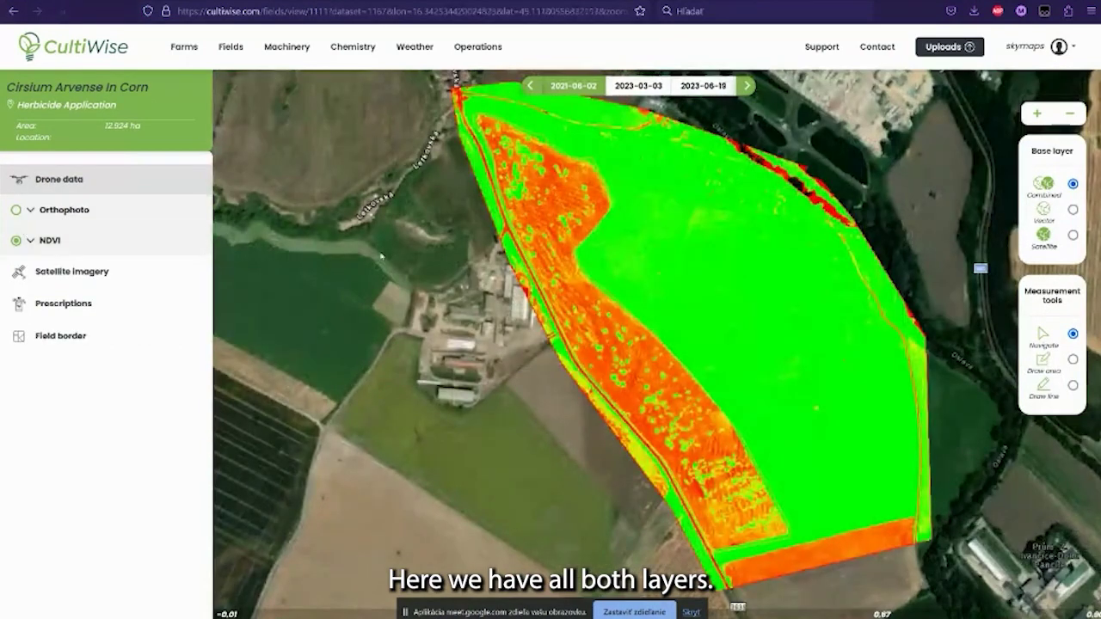
{"action": "left_click", "coordinate": [15, 210]}
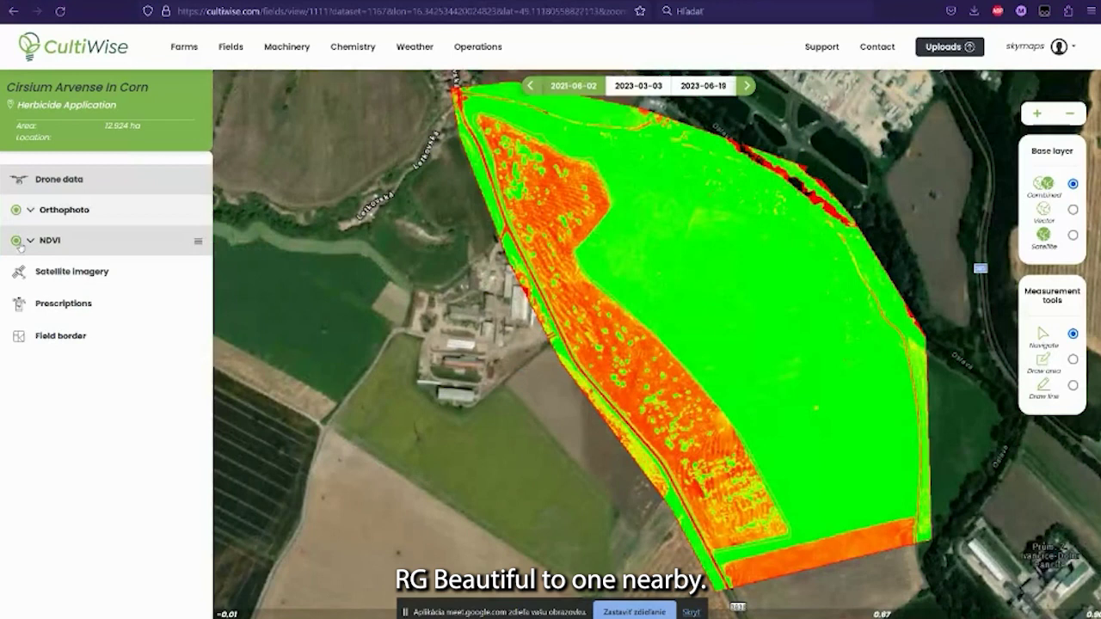
Turn off the NDVI layer and examine the green weed patches on the field's orthophoto up close
{"action": "left_click", "coordinate": [16, 241]}
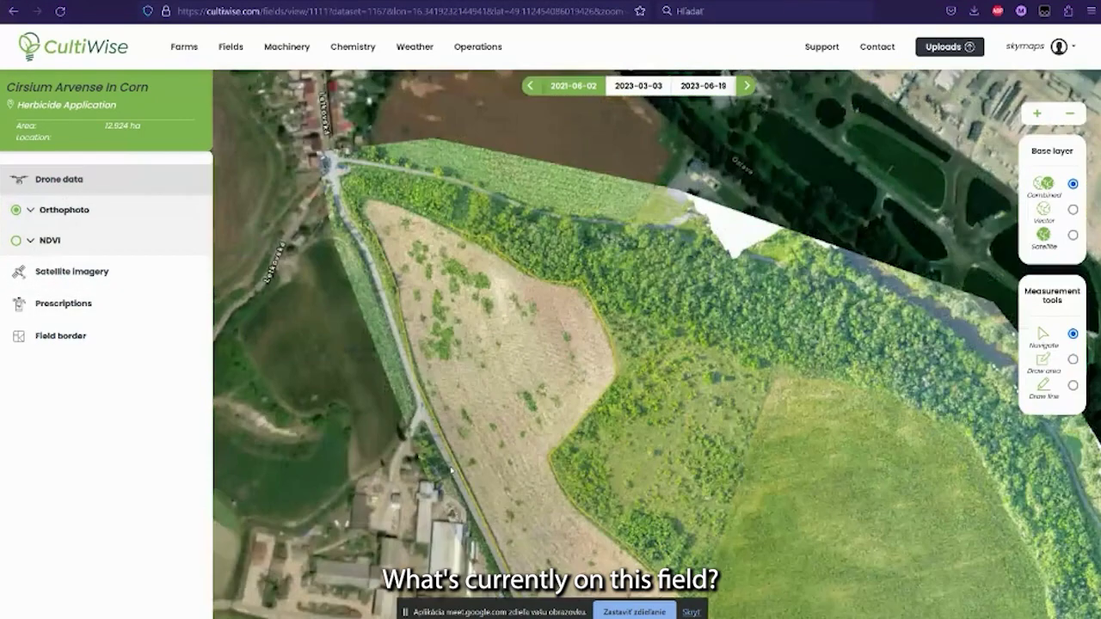
{"action": "left_click_drag", "start_coordinate": [713, 487], "coordinate": [617, 384]}
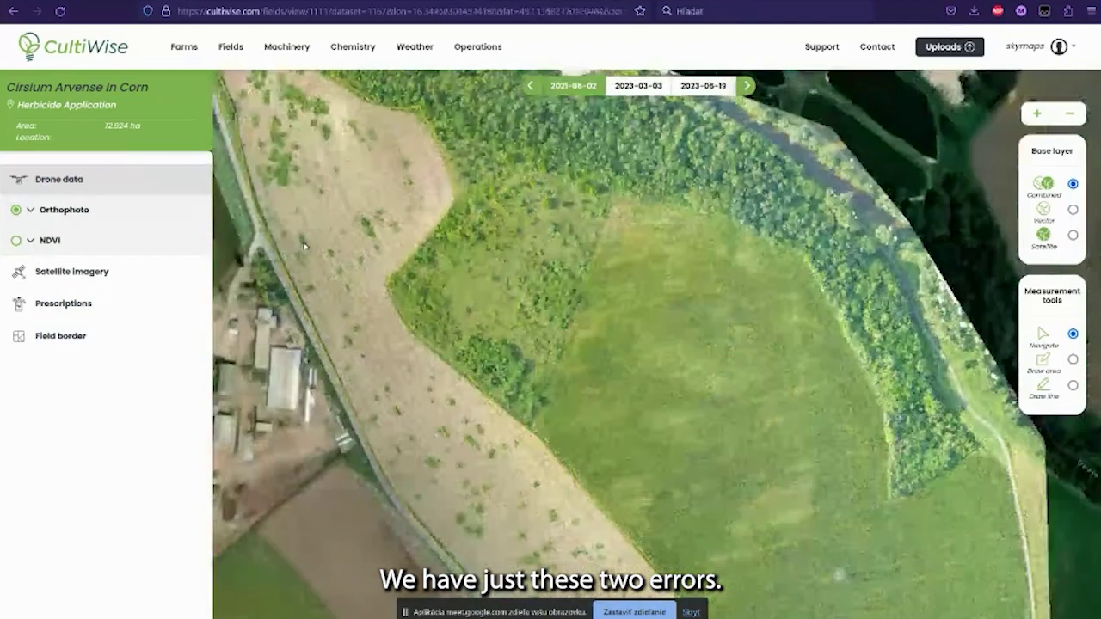
{"action": "left_click_drag", "start_coordinate": [304, 247], "coordinate": [731, 342]}
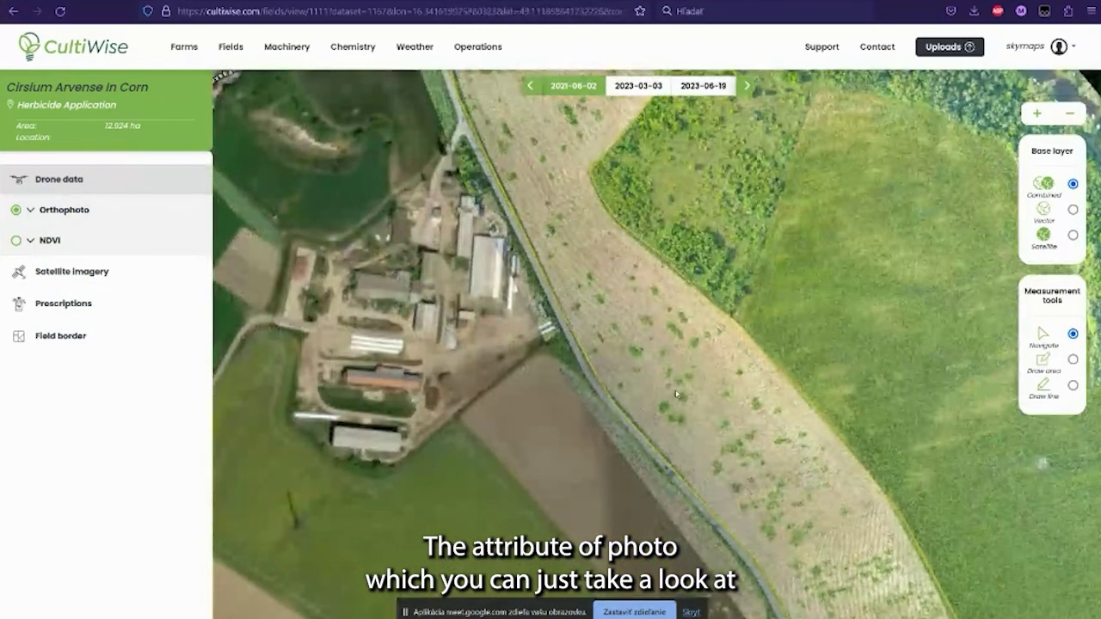
{"action": "scroll", "coordinate": [677, 394], "scroll_direction": "up", "scroll_amount": 3}
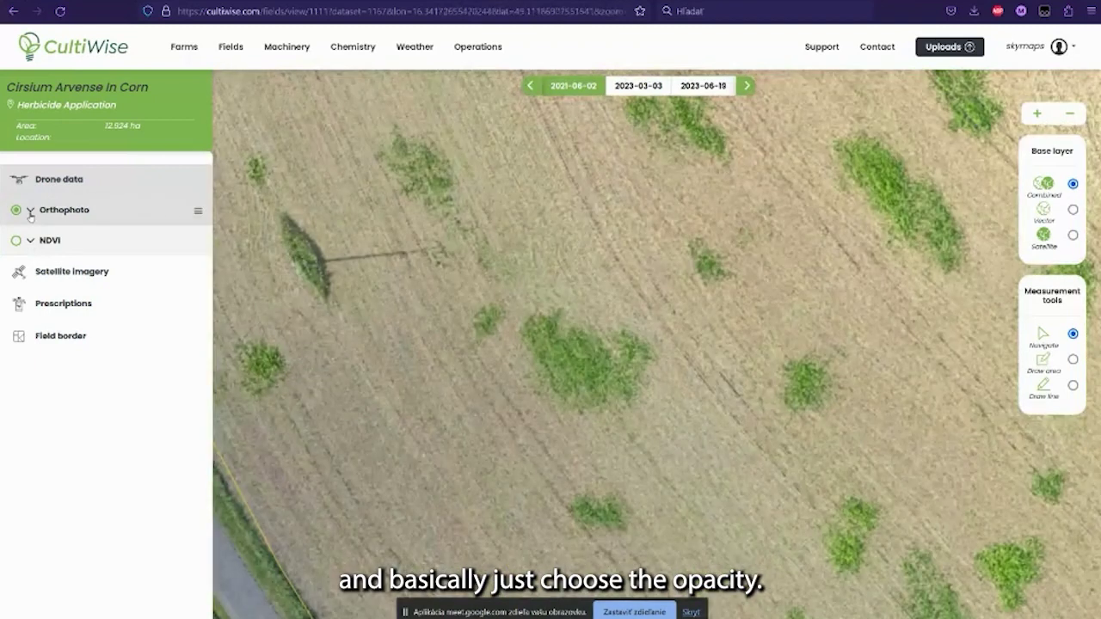
Show the Orthophoto layer's opacity setting, turn NDVI back on, and place NDVI above Orthophoto in the layer order
{"action": "left_click", "coordinate": [30, 210]}
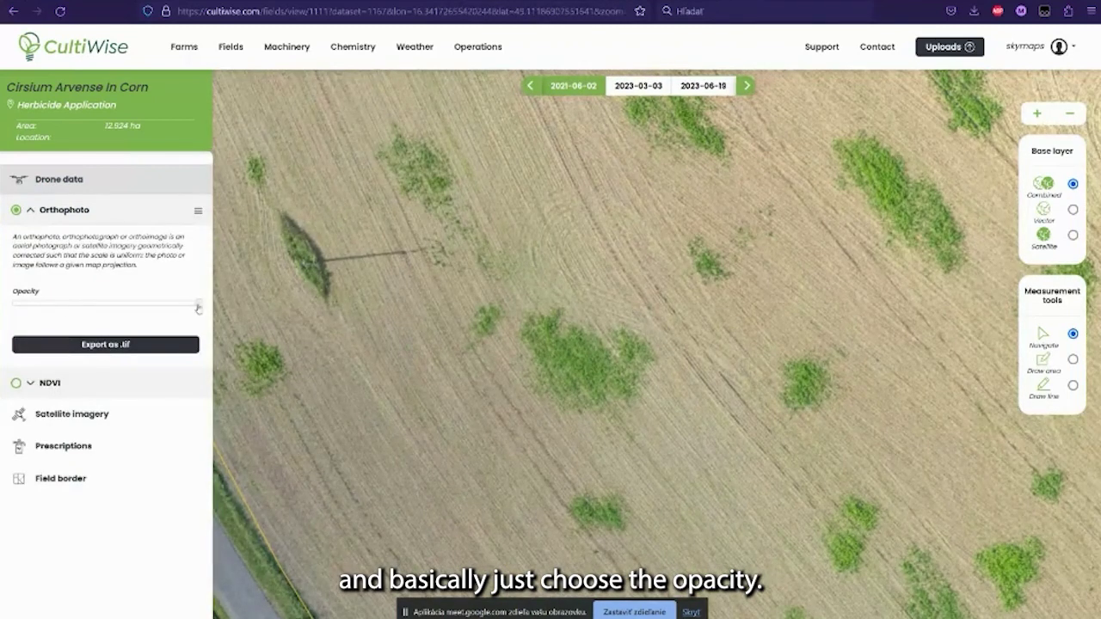
{"action": "mouse_move", "coordinate": [197, 308]}
{"action": "left_mouse_down"}
{"action": "mouse_move", "coordinate": [67, 306]}
{"action": "mouse_move", "coordinate": [198, 306]}
{"action": "left_mouse_up"}
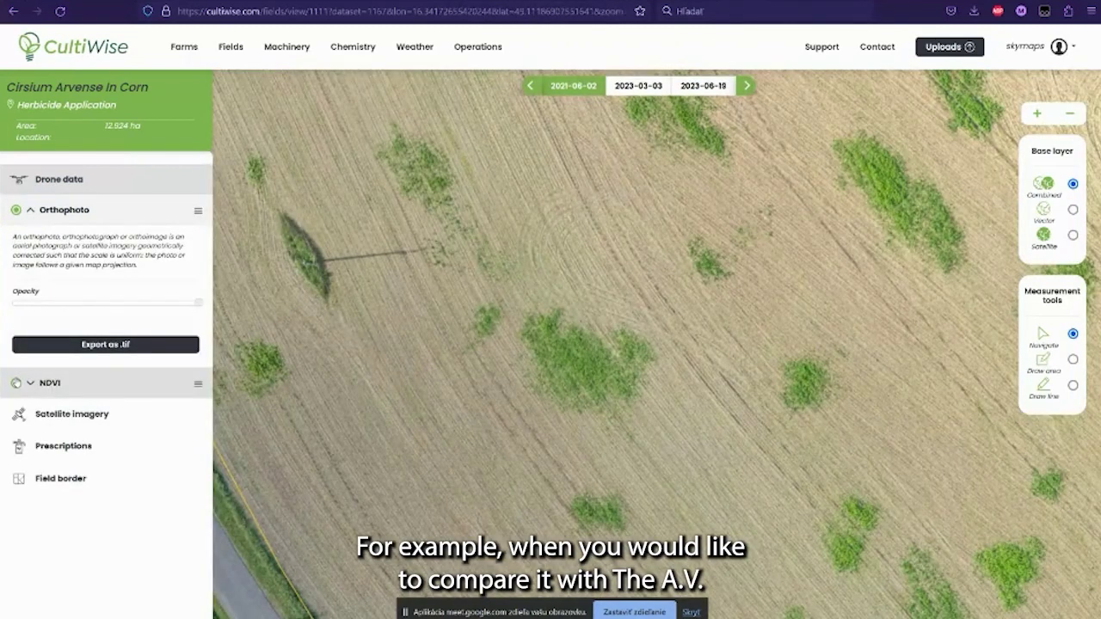
{"action": "left_click", "coordinate": [17, 384]}
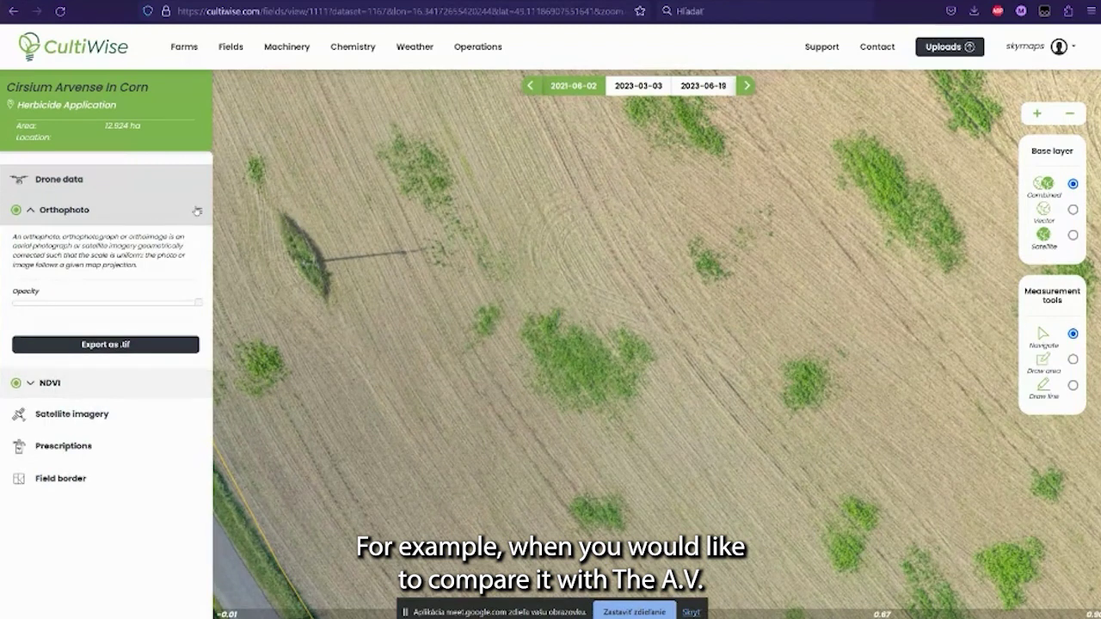
{"action": "left_click_drag", "start_coordinate": [198, 210], "coordinate": [206, 405]}
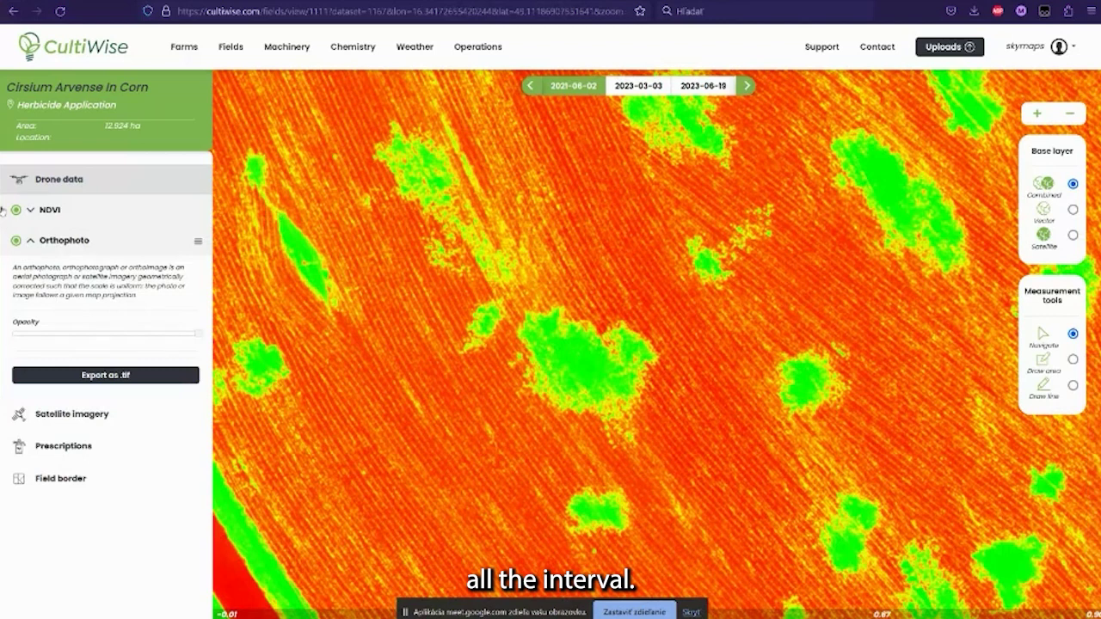
Lower the NDVI layer's opacity to about half for comparison with the orthophoto, and restore it to full
{"action": "left_click", "coordinate": [185, 211]}
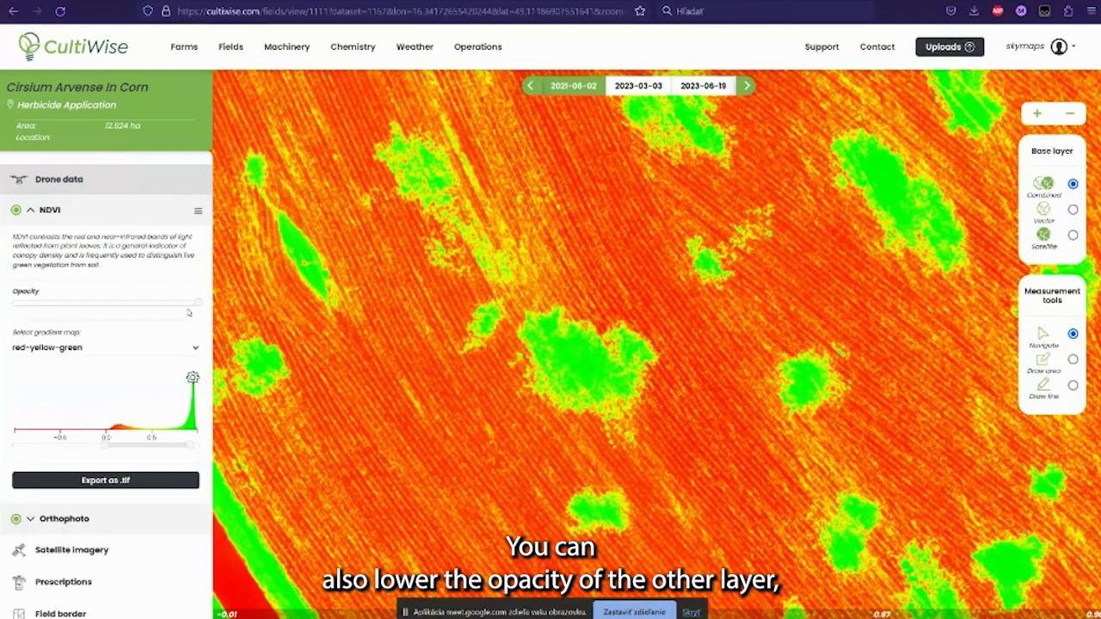
{"action": "left_click_drag", "start_coordinate": [194, 304], "coordinate": [106, 310]}
{"action": "scroll", "coordinate": [289, 277], "scroll_direction": "up", "scroll_amount": 2}
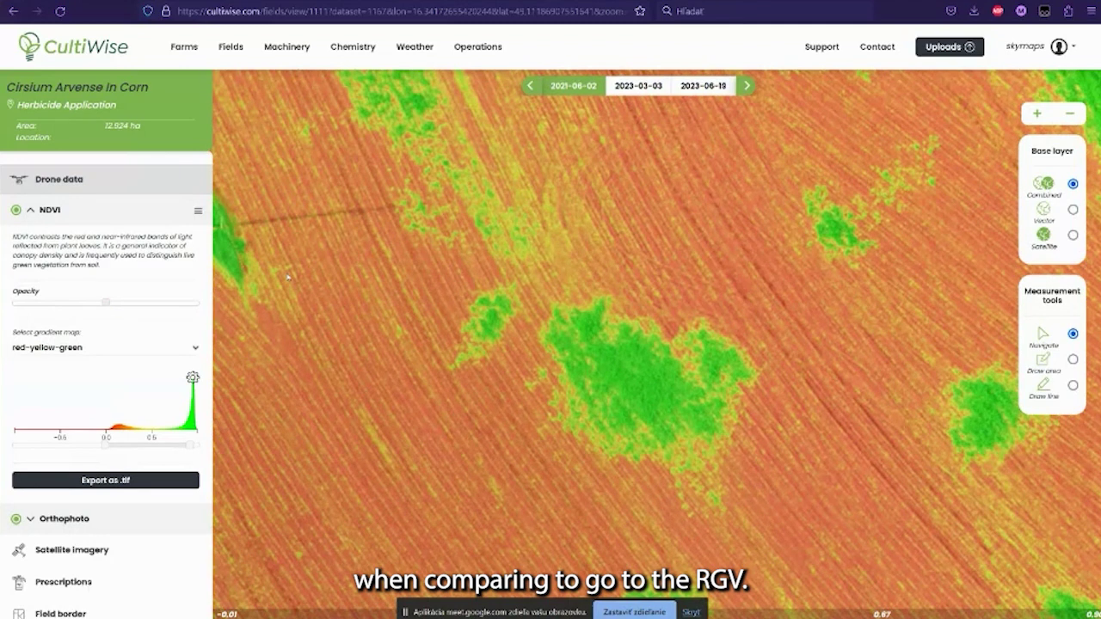
{"action": "left_click_drag", "start_coordinate": [105, 303], "coordinate": [202, 310]}
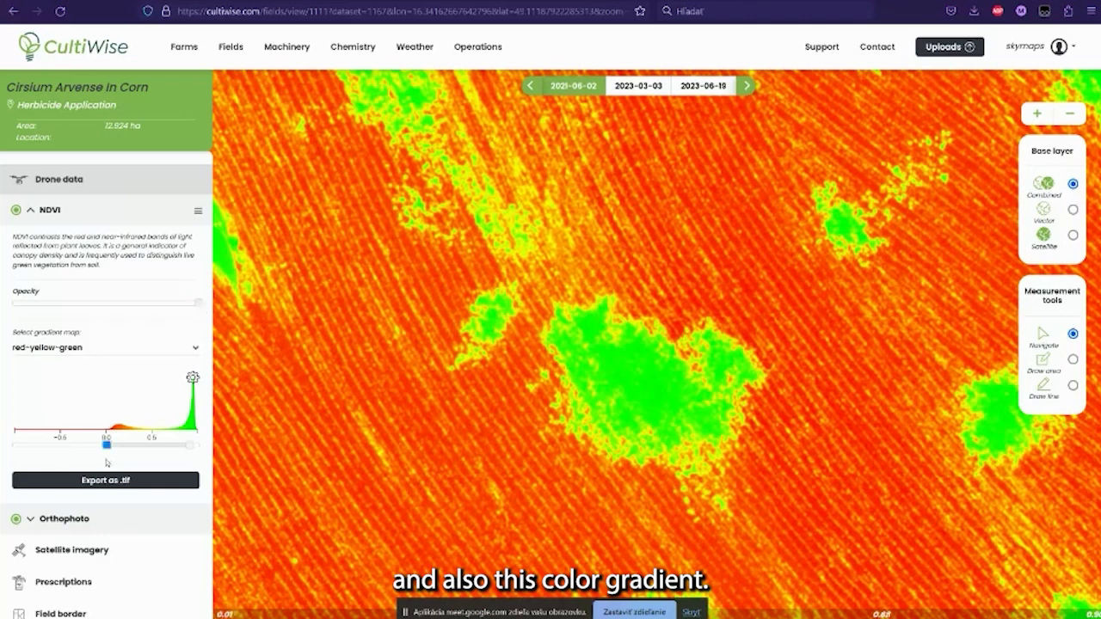
Show the available NDVI gradient maps, keep red-yellow-green, and collapse the NDVI layer's settings
{"action": "left_click", "coordinate": [166, 352]}
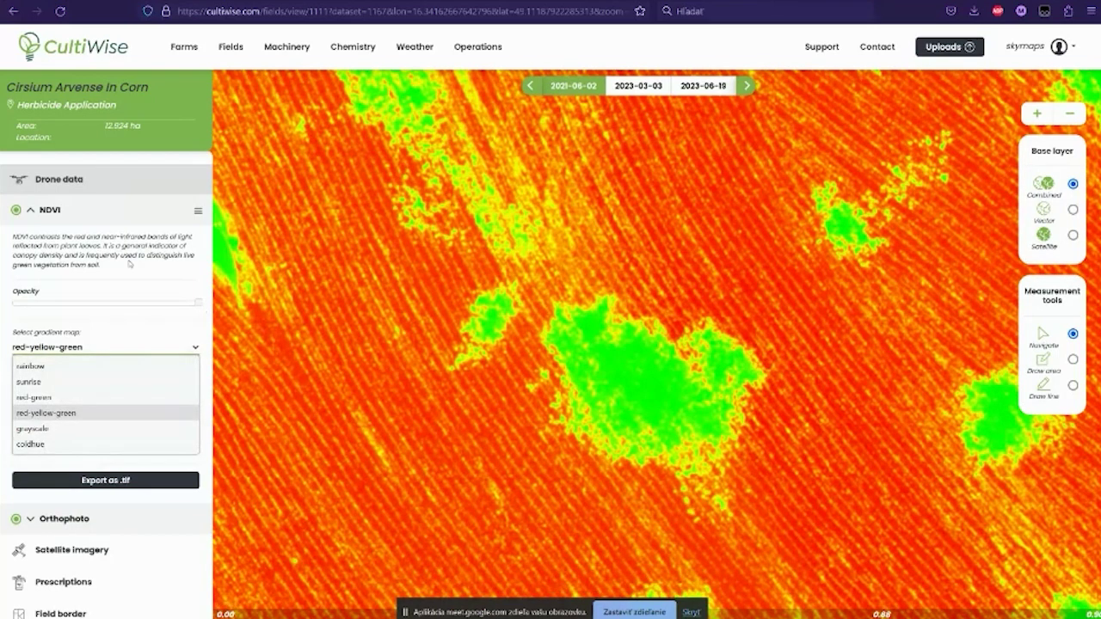
{"action": "left_click", "coordinate": [30, 213]}
{"action": "left_click", "coordinate": [31, 213]}
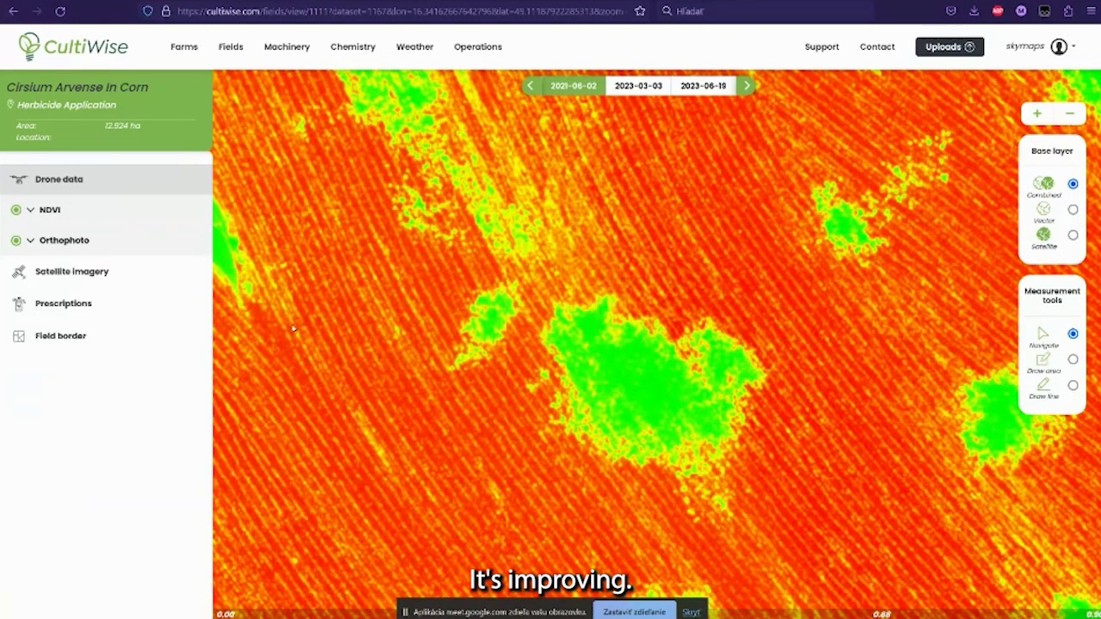
Examine the weed patches in the NDVI layer across the western part of the field
{"action": "scroll", "coordinate": [628, 370], "scroll_direction": "down", "scroll_amount": 2}
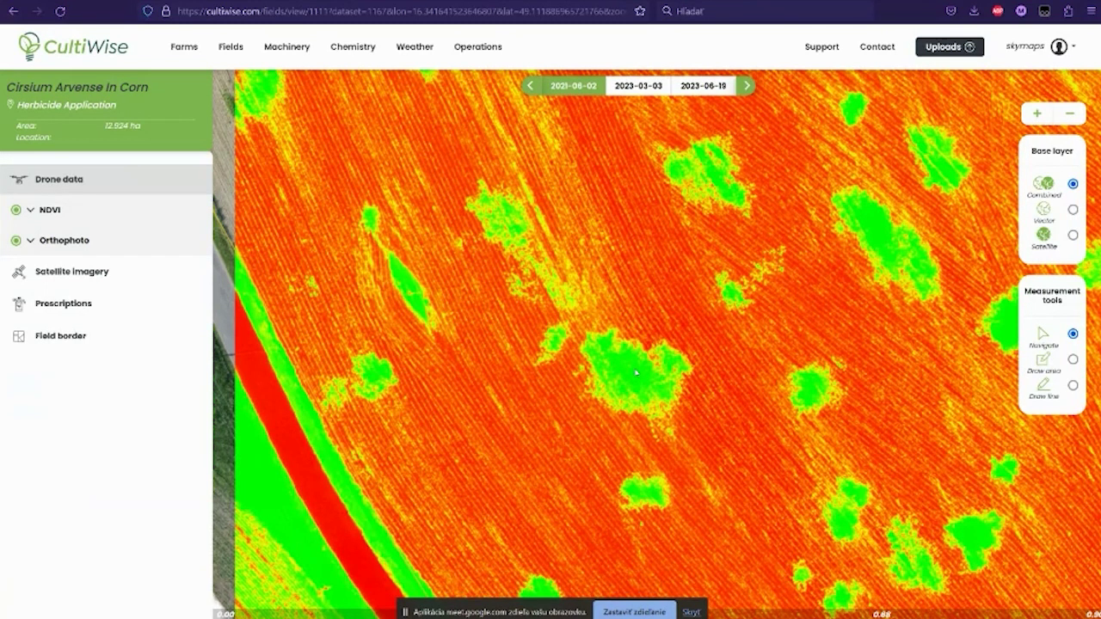
{"action": "scroll", "coordinate": [400, 250], "scroll_direction": "down", "scroll_amount": 1}
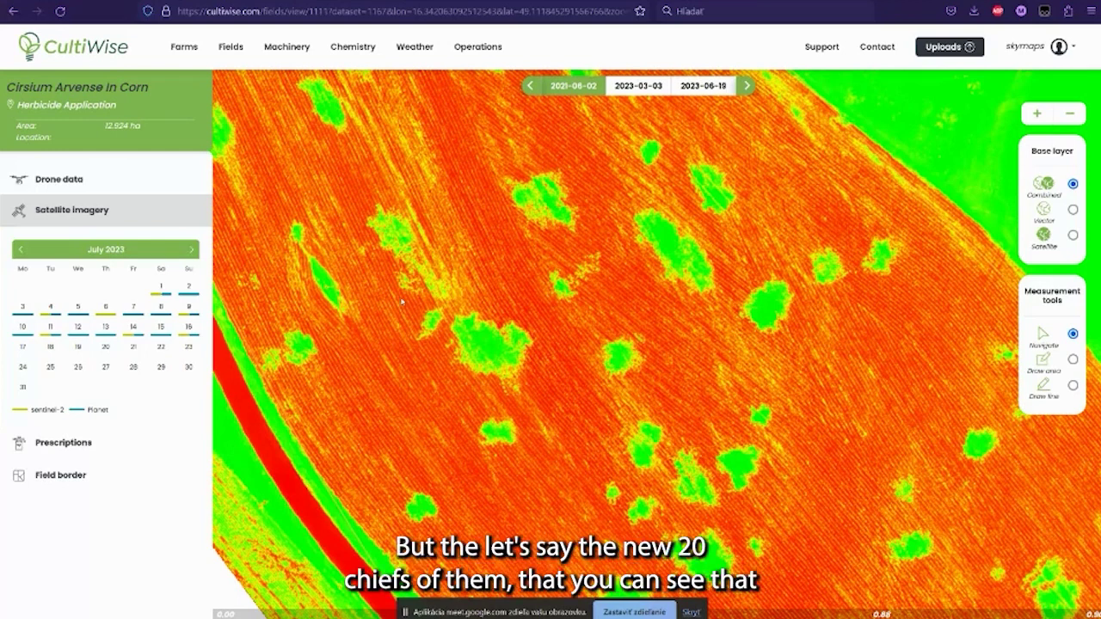
{"action": "left_click_drag", "start_coordinate": [646, 237], "coordinate": [621, 336]}
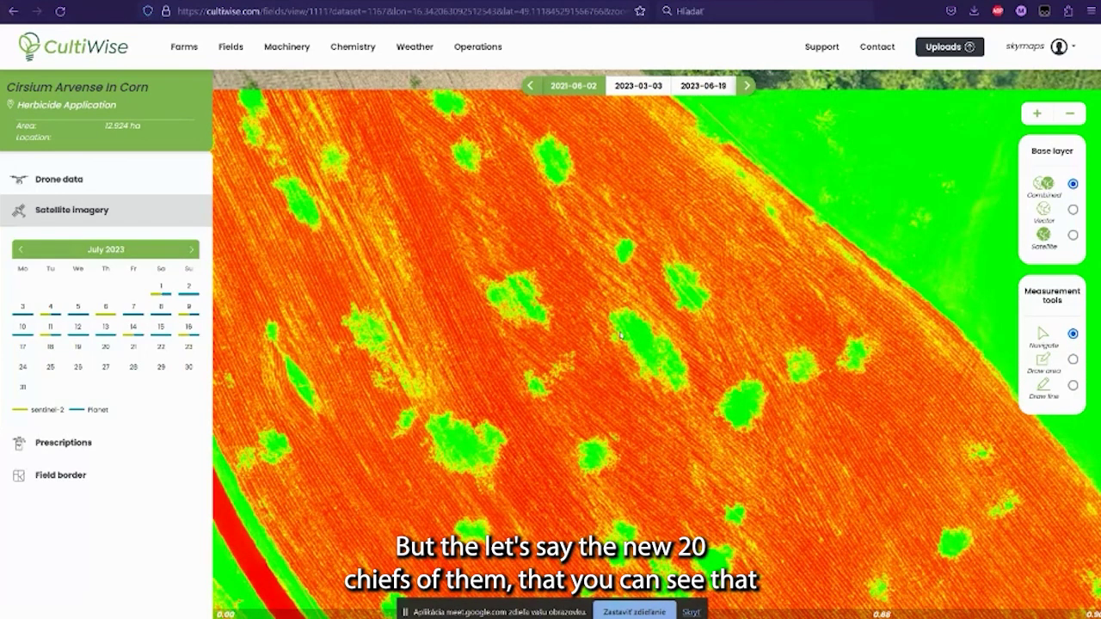
{"action": "left_click_drag", "start_coordinate": [622, 335], "coordinate": [616, 356]}
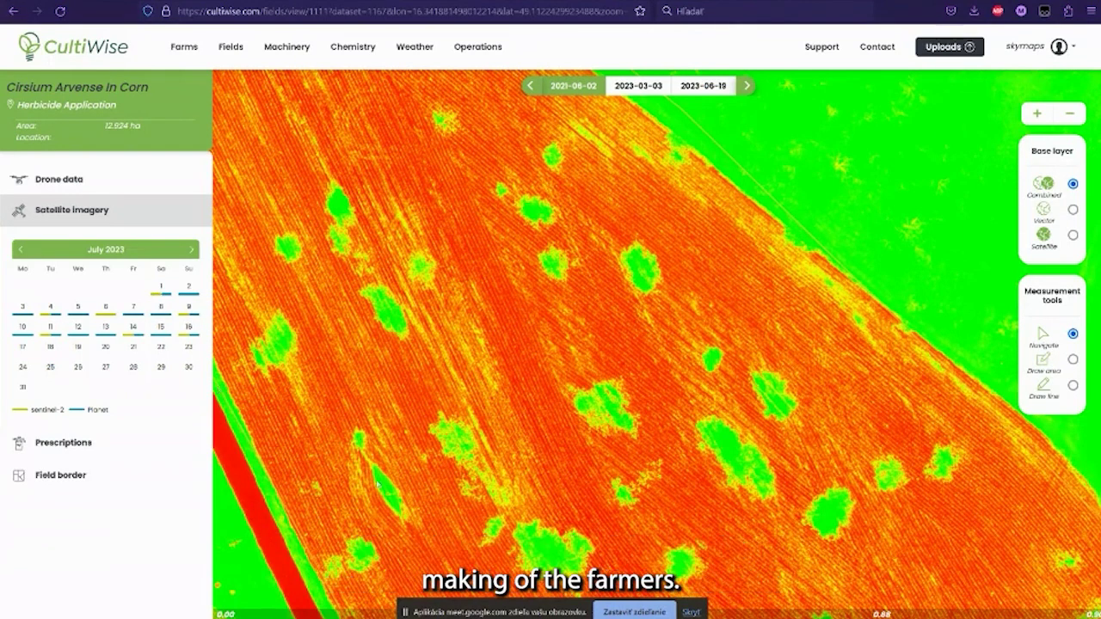
{"action": "left_click_drag", "start_coordinate": [302, 427], "coordinate": [367, 290]}
Turn off the drone data layers and open the field's satellite imagery calendar for July 2023
{"action": "left_click", "coordinate": [59, 179]}
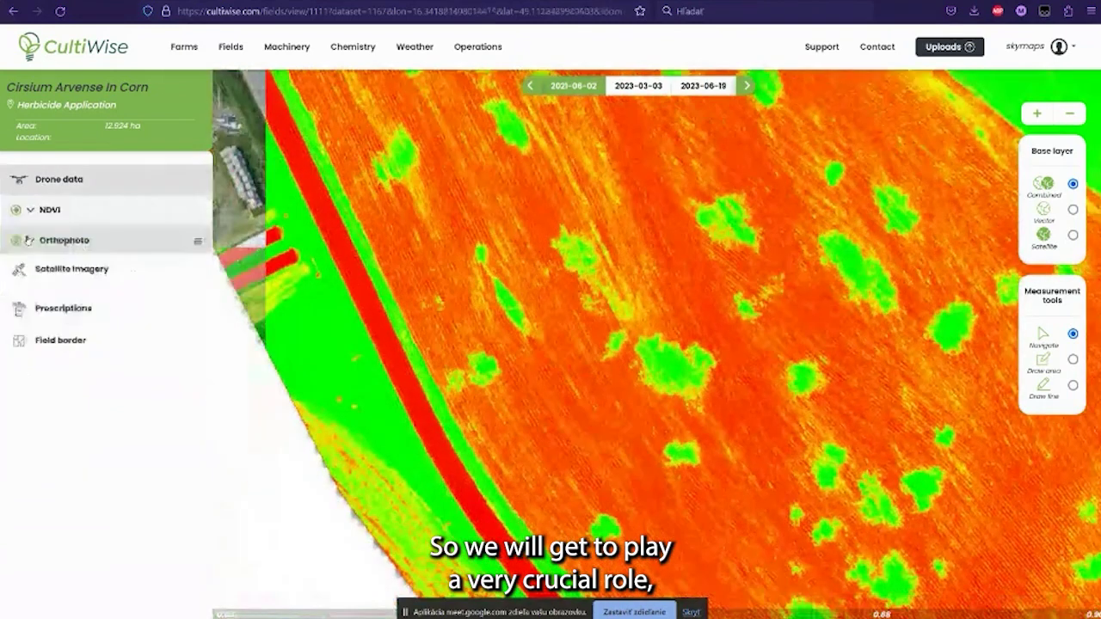
{"action": "left_click", "coordinate": [15, 241]}
{"action": "left_click", "coordinate": [63, 303]}
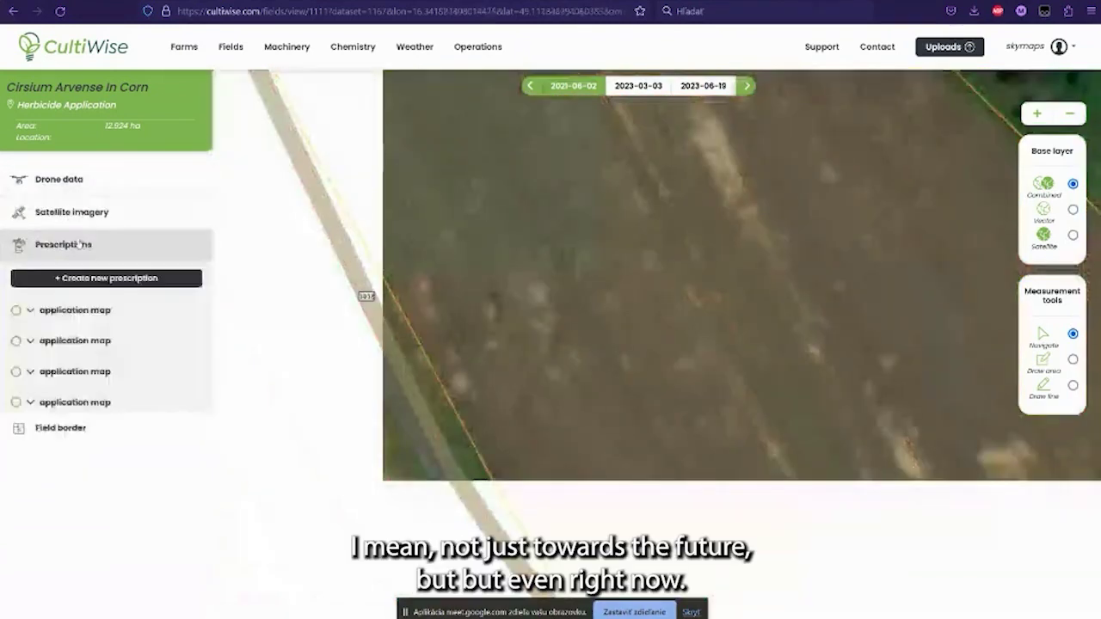
{"action": "left_click", "coordinate": [72, 210]}
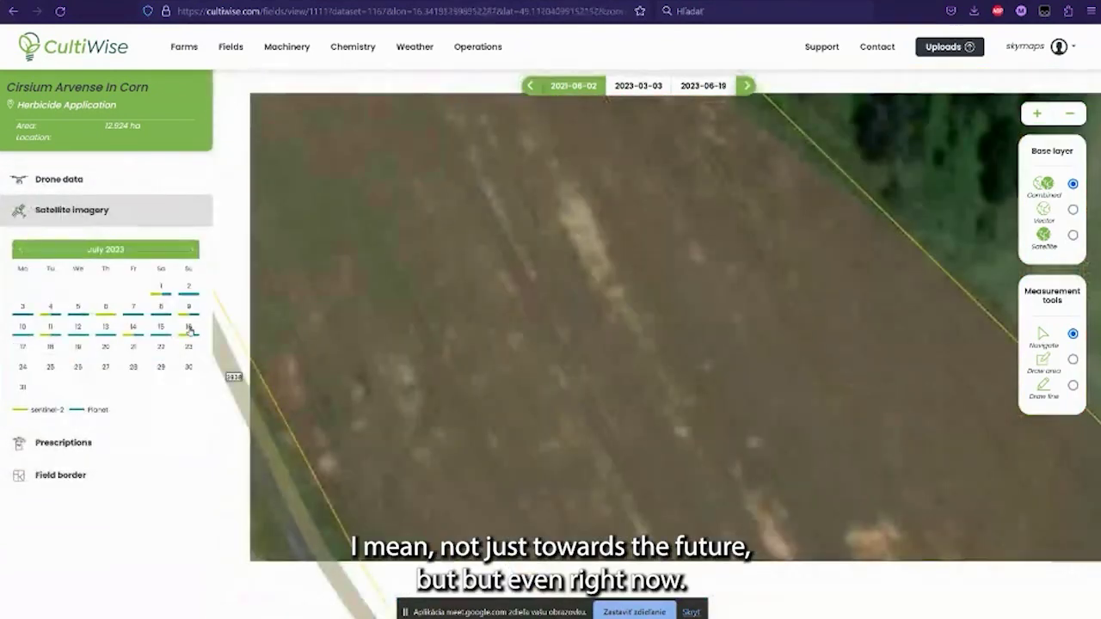
Check the cloud cover of the satellite images from July 16, 14 and 11, 2023
{"action": "left_click", "coordinate": [188, 327]}
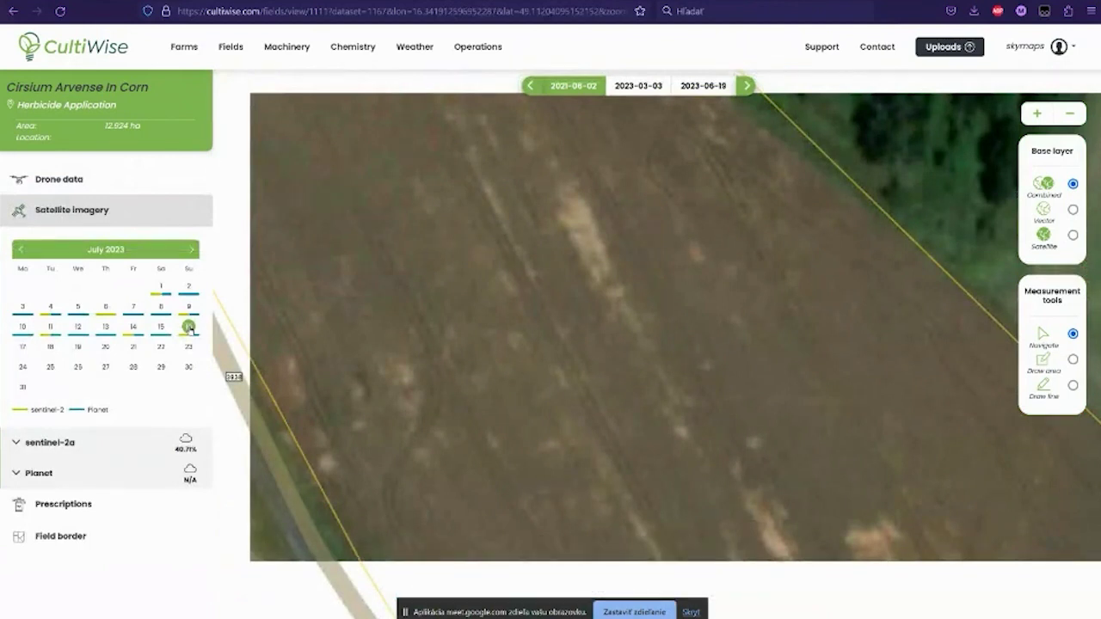
{"action": "scroll", "coordinate": [528, 361], "scroll_direction": "down", "scroll_amount": 2}
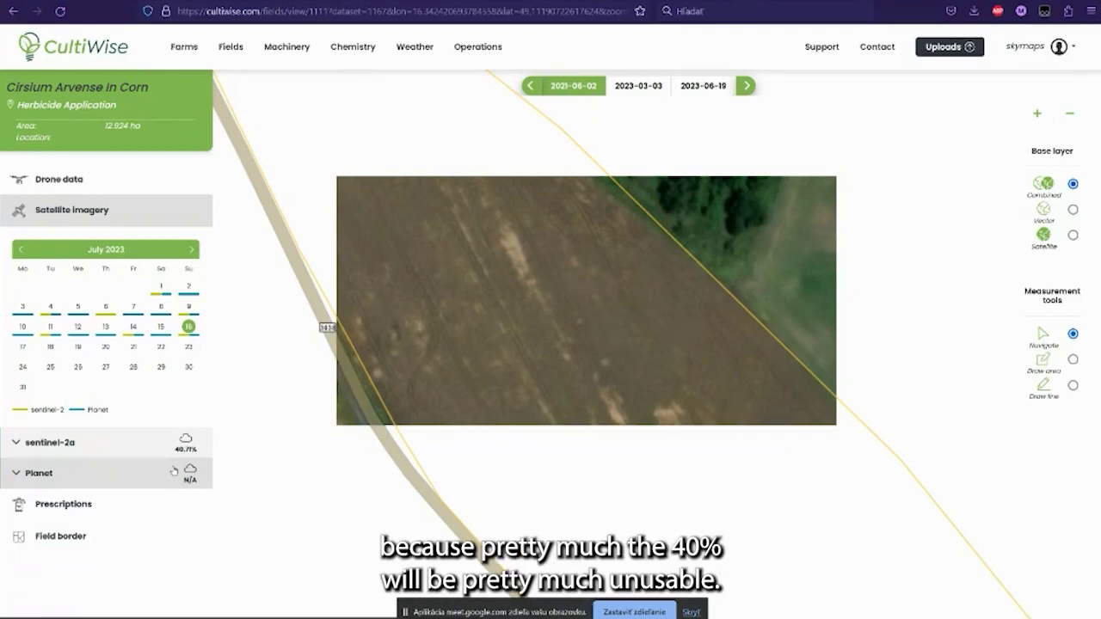
{"action": "left_click", "coordinate": [132, 328]}
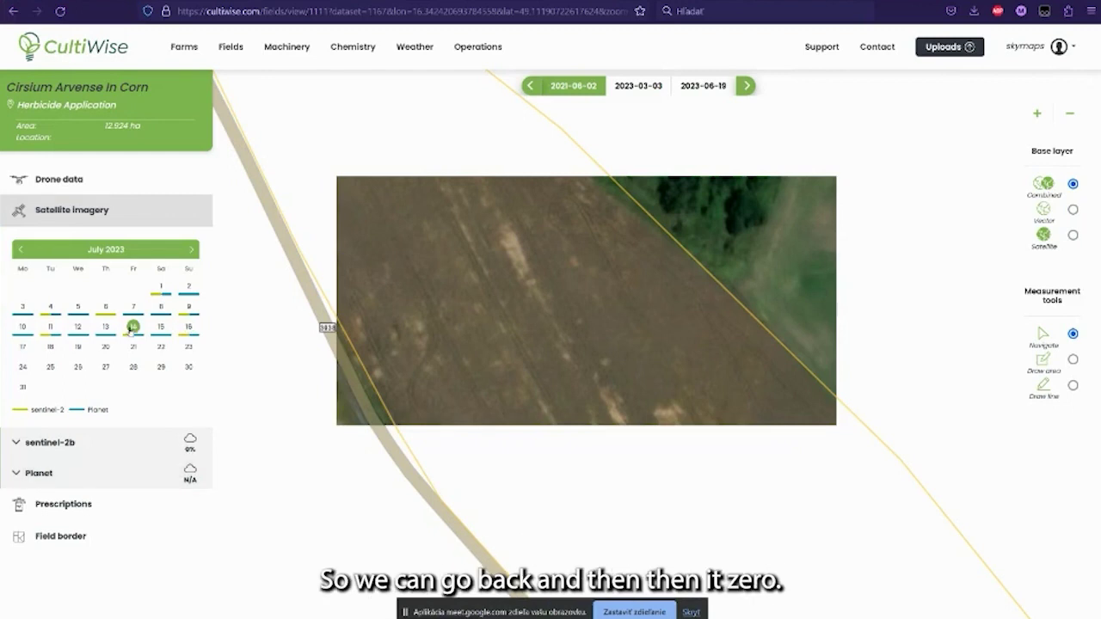
{"action": "left_click", "coordinate": [51, 327]}
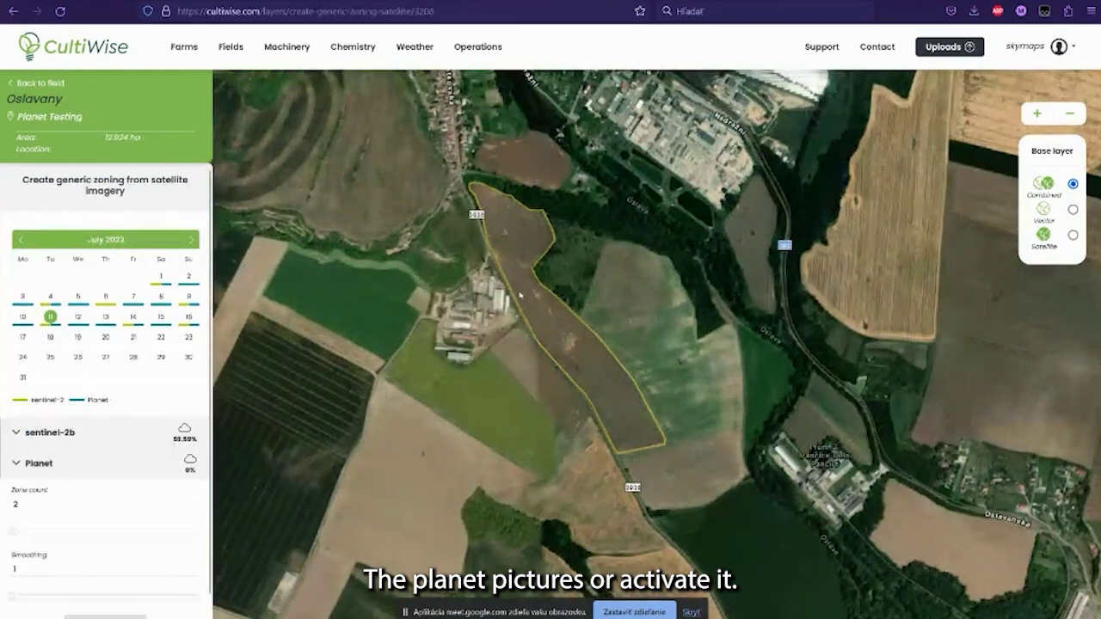
Check the July 15, 2023 Planet image on the generic zoning page and go back to the Oslavany field
{"action": "scroll", "coordinate": [457, 368], "scroll_direction": "up", "scroll_amount": 2}
{"action": "left_click_drag", "start_coordinate": [449, 384], "coordinate": [409, 336]}
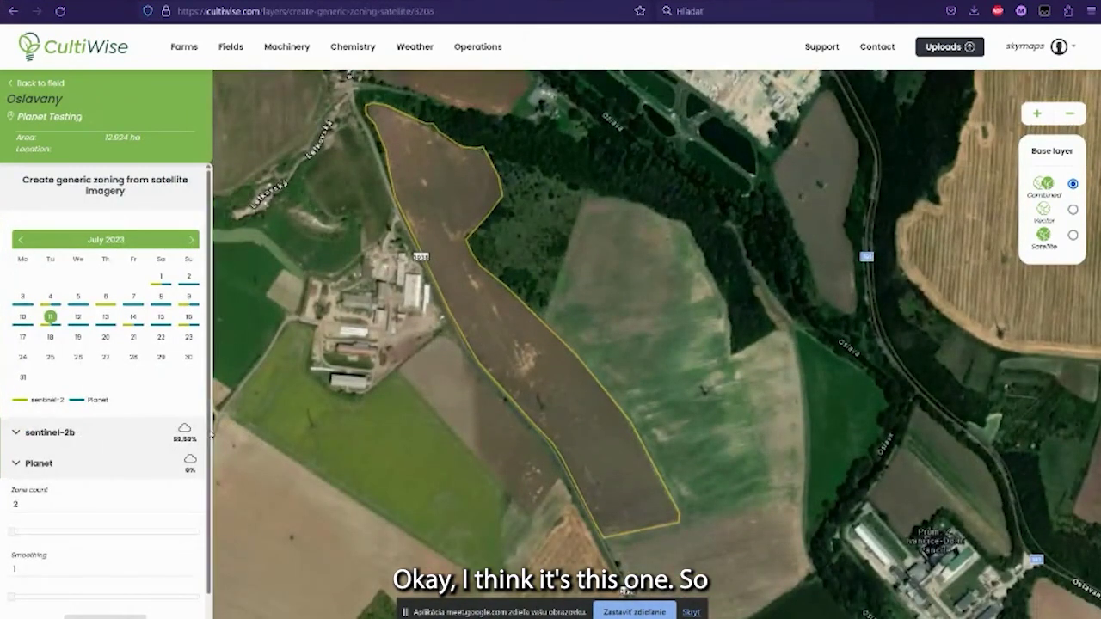
{"action": "left_click", "coordinate": [161, 317]}
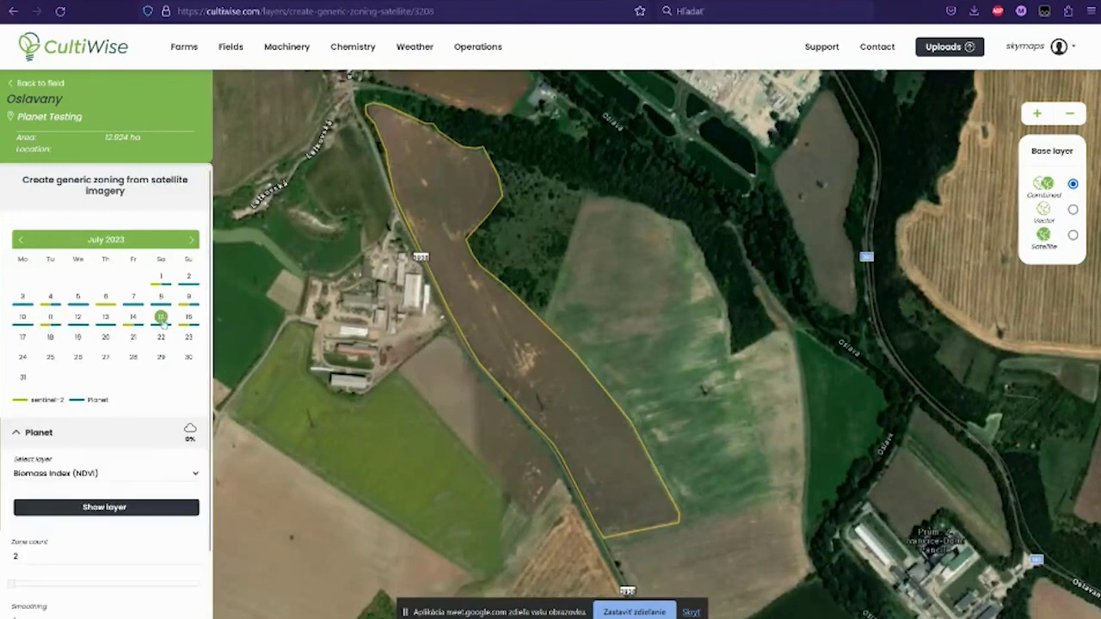
{"action": "left_click", "coordinate": [15, 435]}
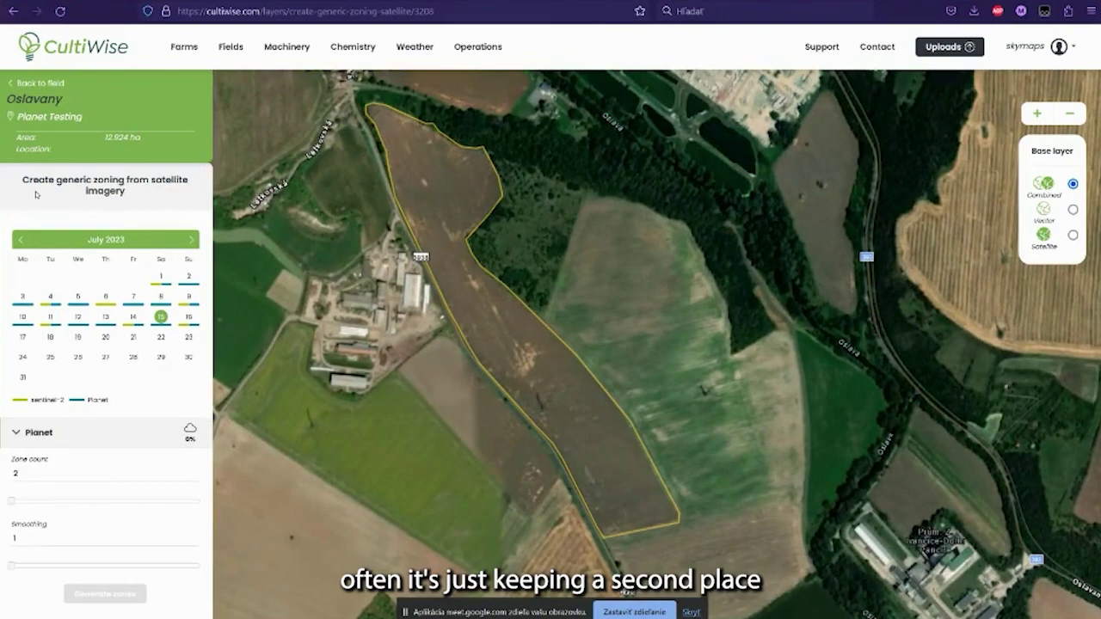
{"action": "left_click", "coordinate": [39, 83]}
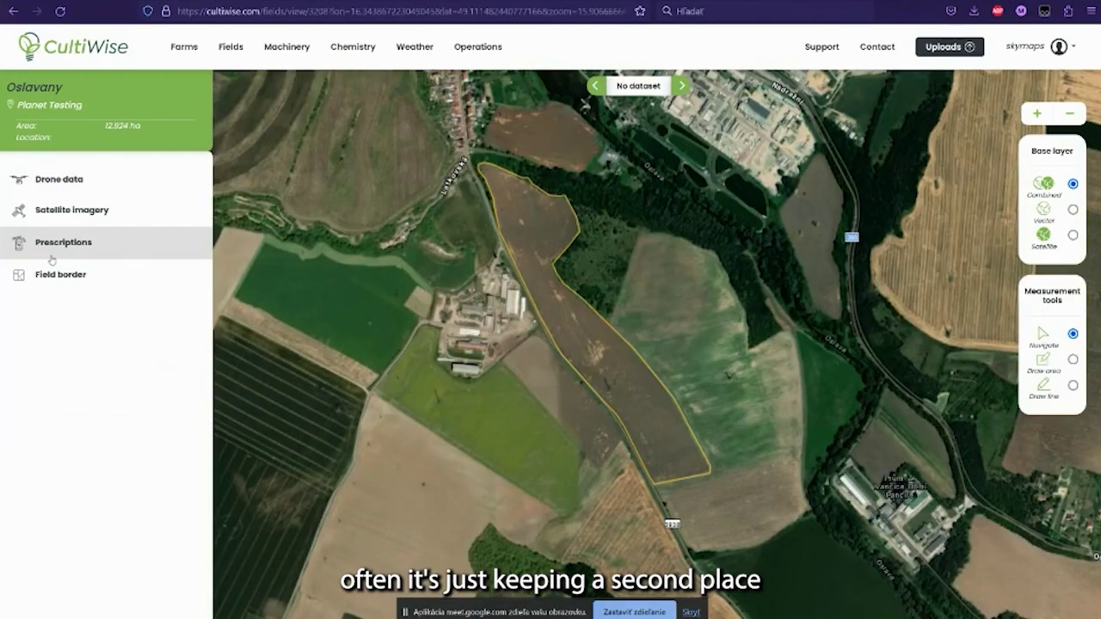
Display the Planet Biomass Index (NDVI) layer from July 15, 2023 on the Oslavany field
{"action": "left_click", "coordinate": [68, 210]}
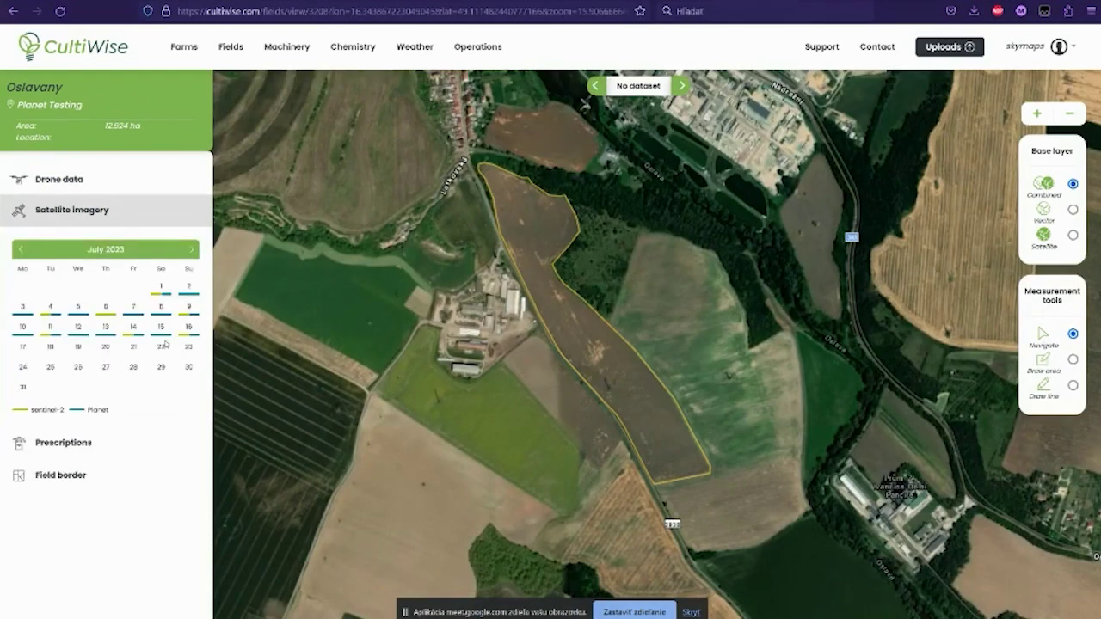
{"action": "left_click", "coordinate": [161, 327]}
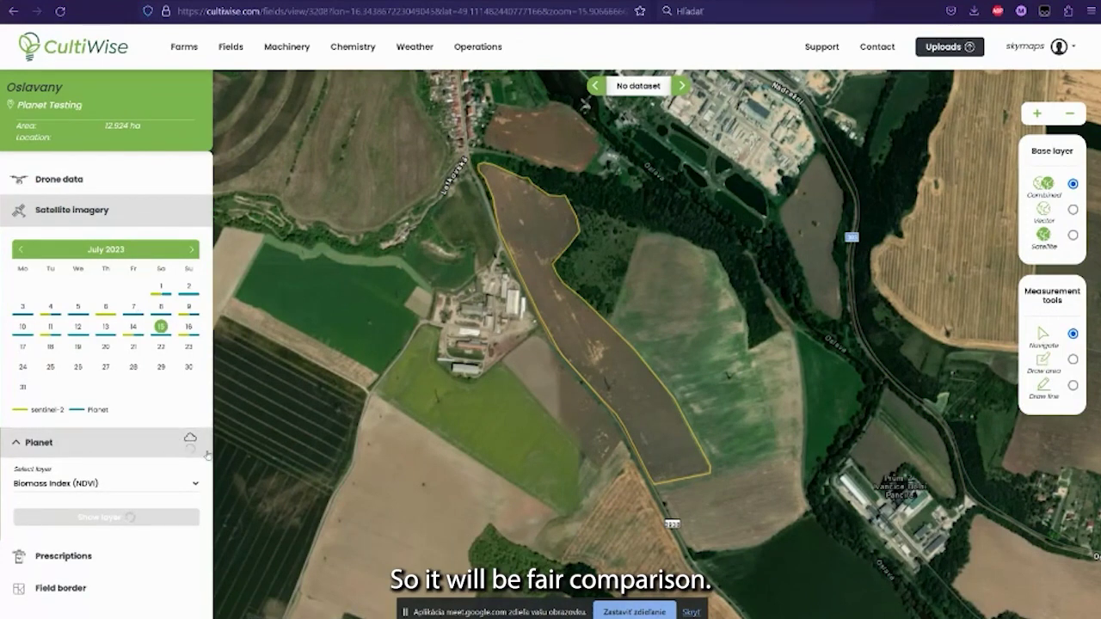
{"action": "left_click", "coordinate": [161, 327]}
{"action": "scroll", "coordinate": [555, 323], "scroll_direction": "up", "scroll_amount": 1}
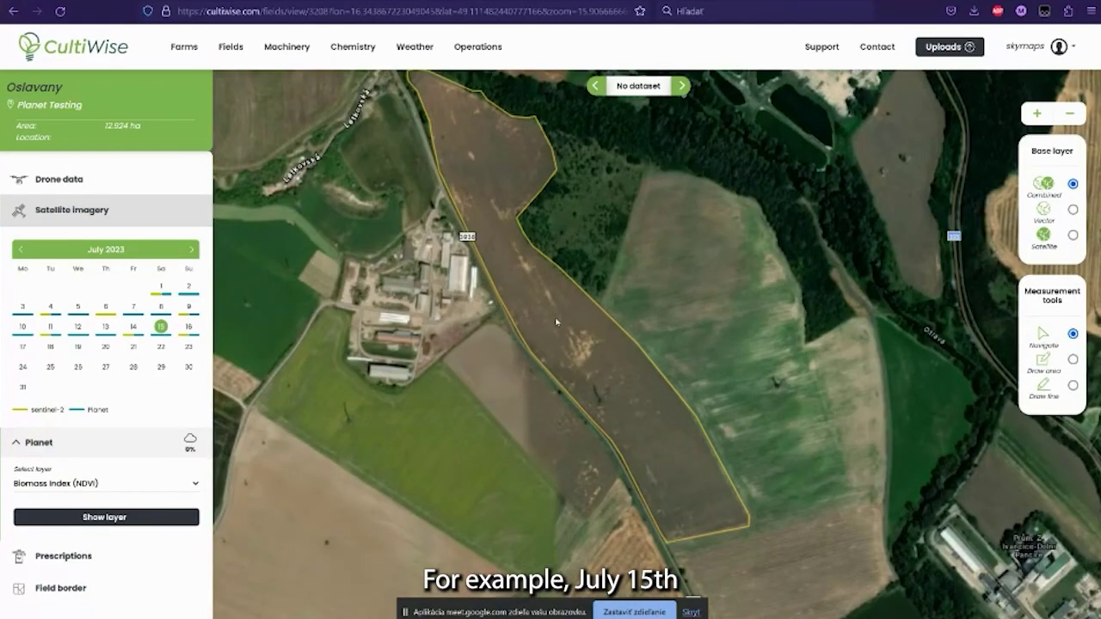
{"action": "scroll", "coordinate": [559, 320], "scroll_direction": "up", "scroll_amount": 1}
{"action": "left_click", "coordinate": [105, 517]}
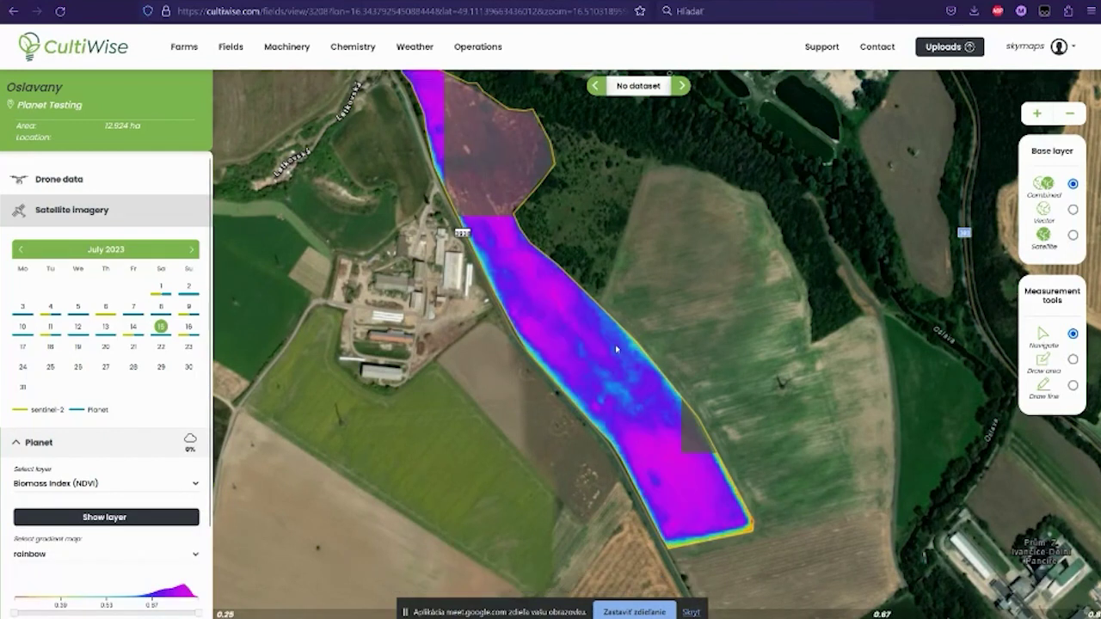
Display the sentinel-2b Biomass Index (NDVI) layer from July 14, 2023 and compare its resolution with the Planet layer
{"action": "scroll", "coordinate": [589, 335], "scroll_direction": "up", "scroll_amount": 2}
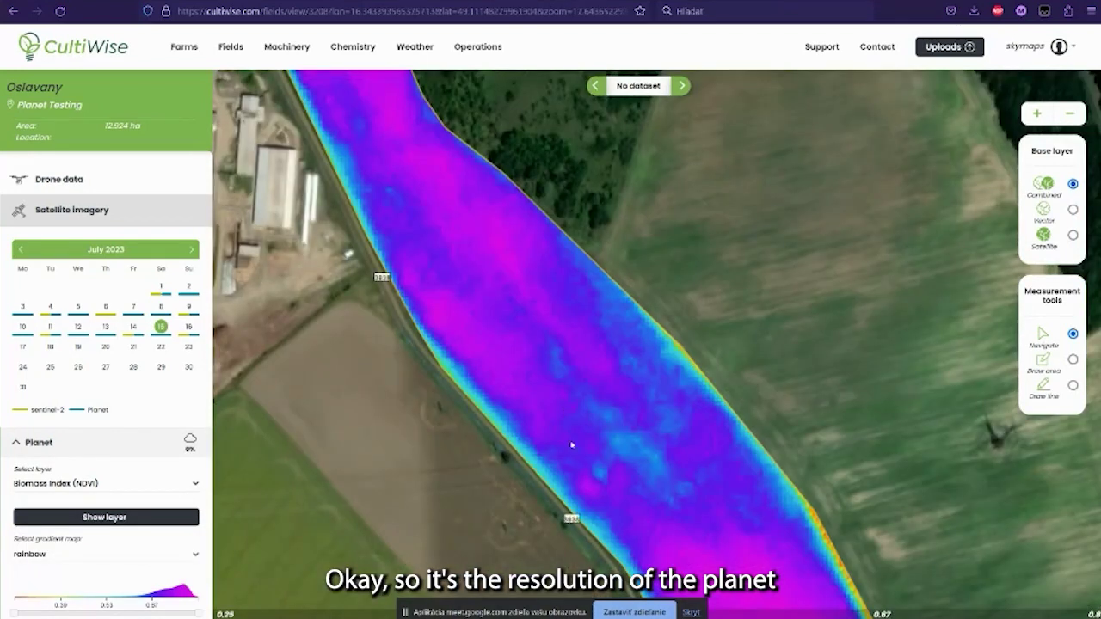
{"action": "left_click_drag", "start_coordinate": [513, 370], "coordinate": [549, 410]}
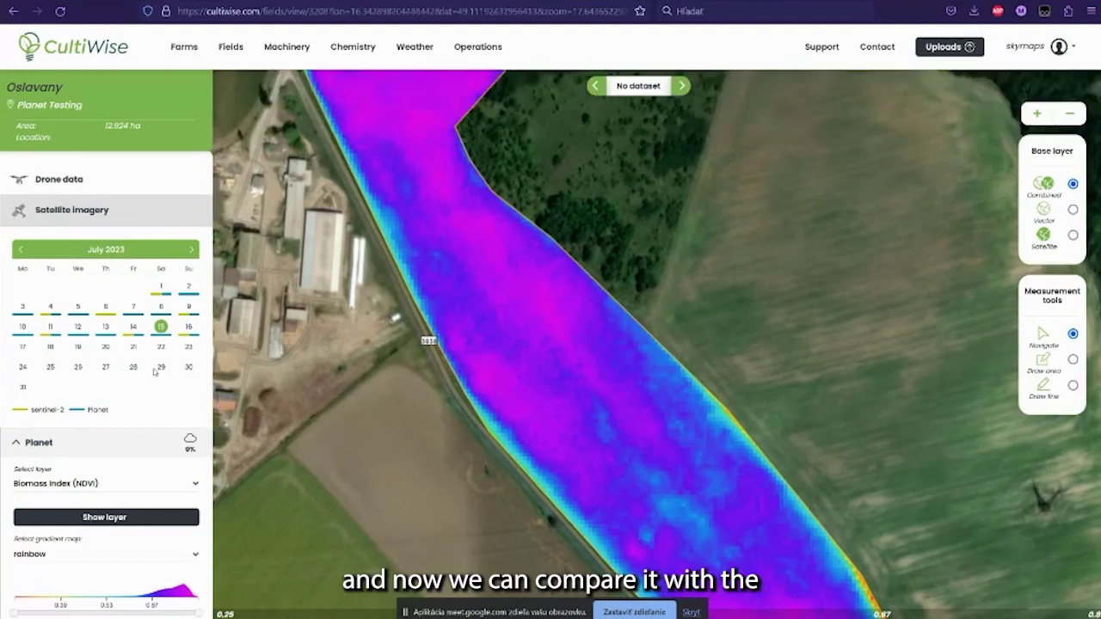
{"action": "left_click", "coordinate": [134, 328]}
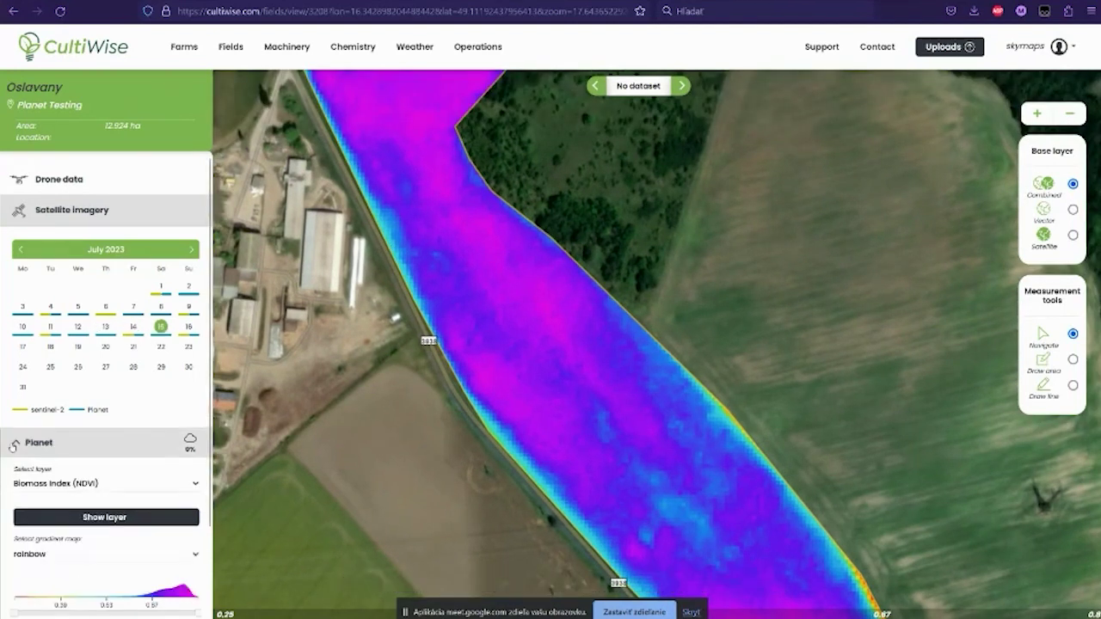
{"action": "left_click", "coordinate": [13, 444]}
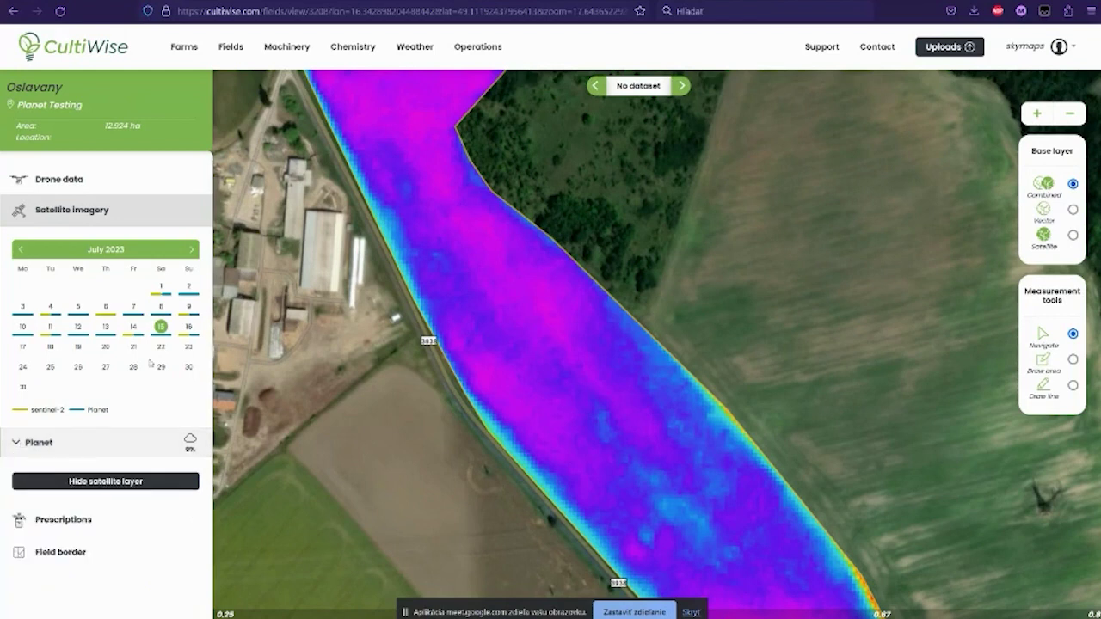
{"action": "left_click", "coordinate": [133, 326]}
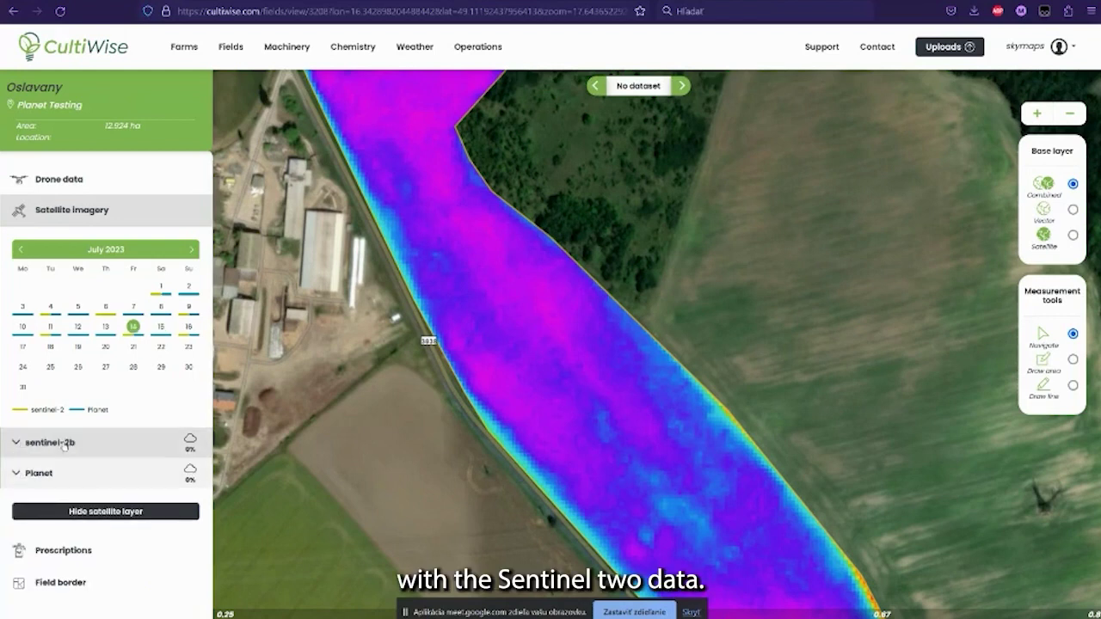
{"action": "left_click", "coordinate": [15, 445]}
{"action": "left_click", "coordinate": [137, 520]}
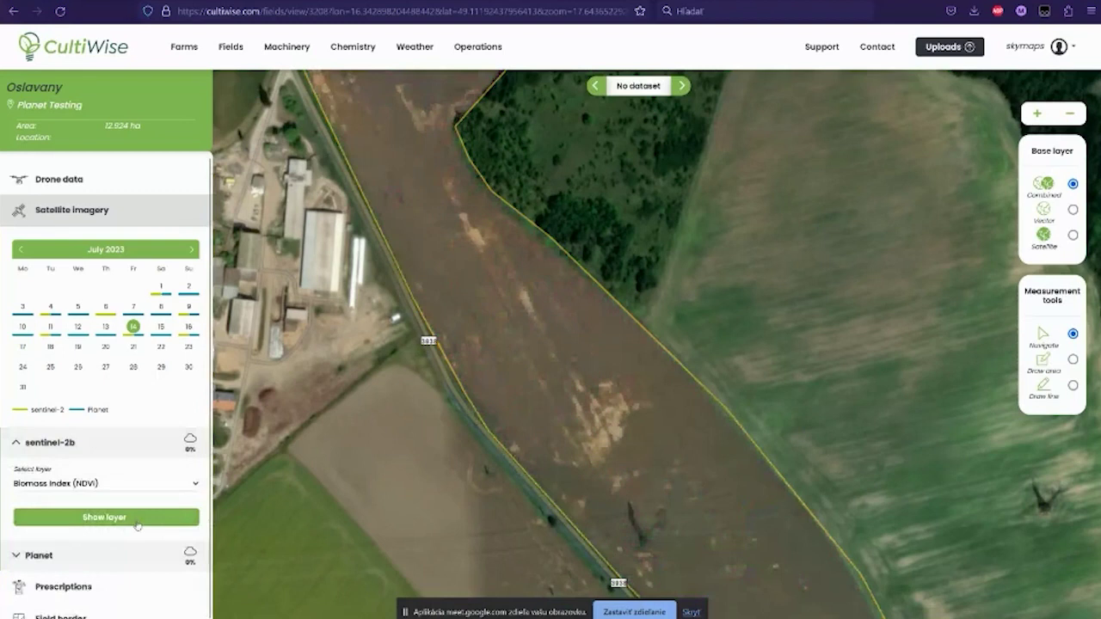
{"action": "left_click", "coordinate": [138, 519]}
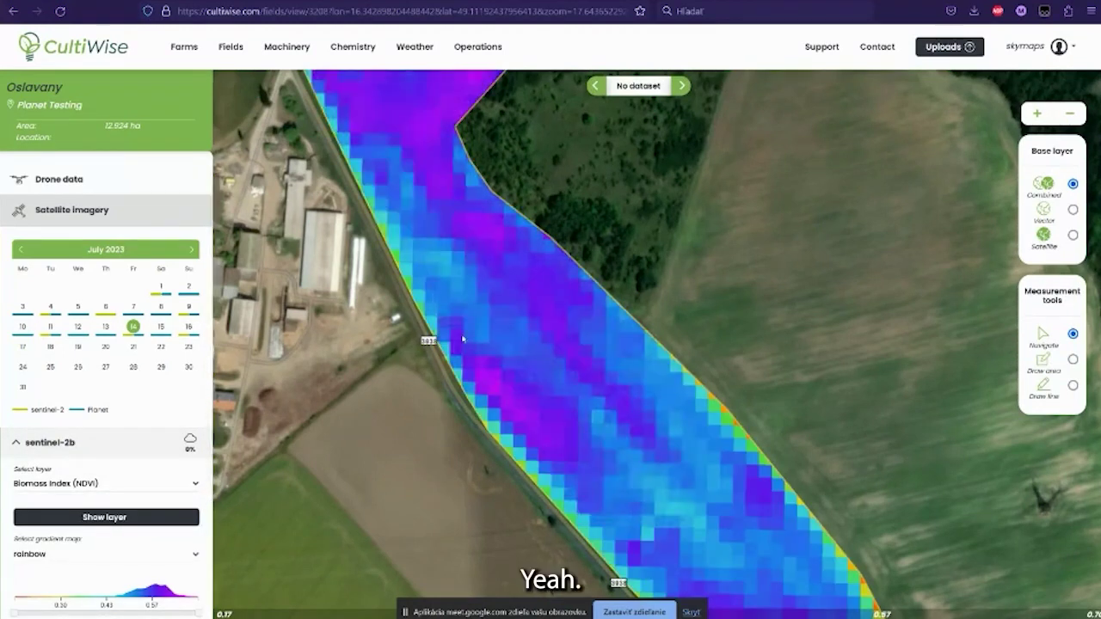
{"action": "left_click_drag", "start_coordinate": [340, 223], "coordinate": [469, 414]}
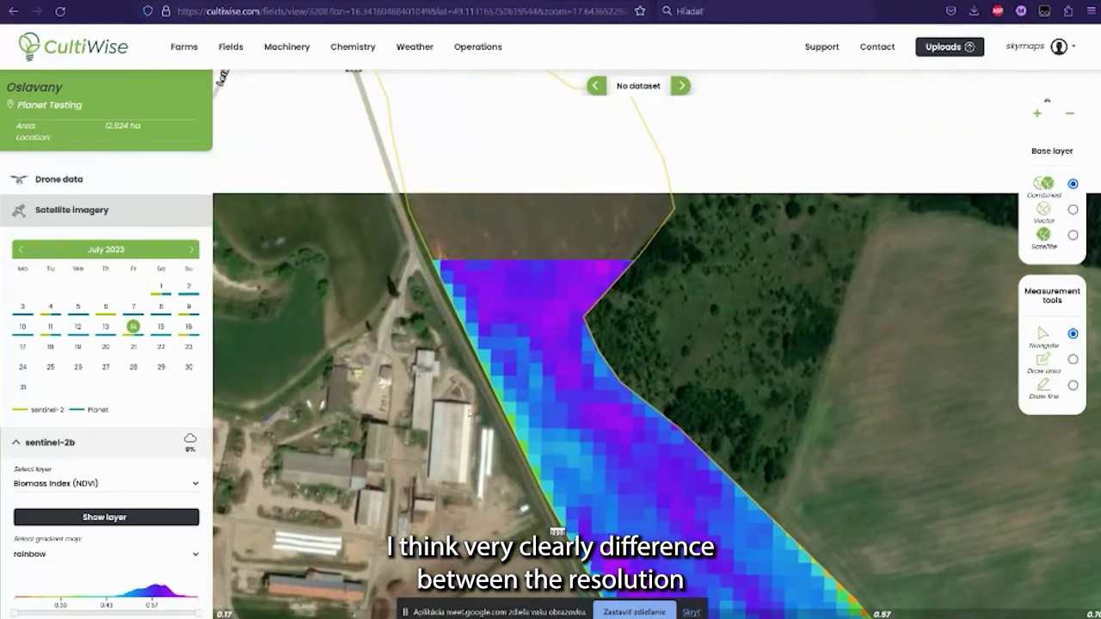
Show the Planet Biomass Index (NDVI) layer from July 15, 2023 on the Oslavany field again
{"action": "left_click", "coordinate": [160, 329]}
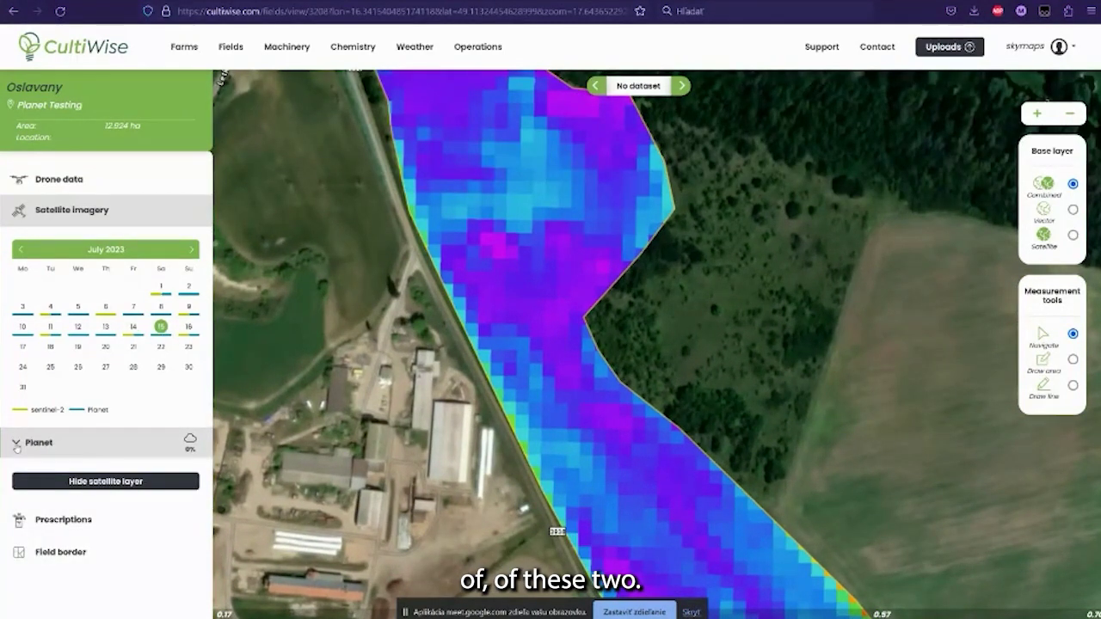
{"action": "left_click", "coordinate": [108, 442]}
{"action": "left_click", "coordinate": [93, 519]}
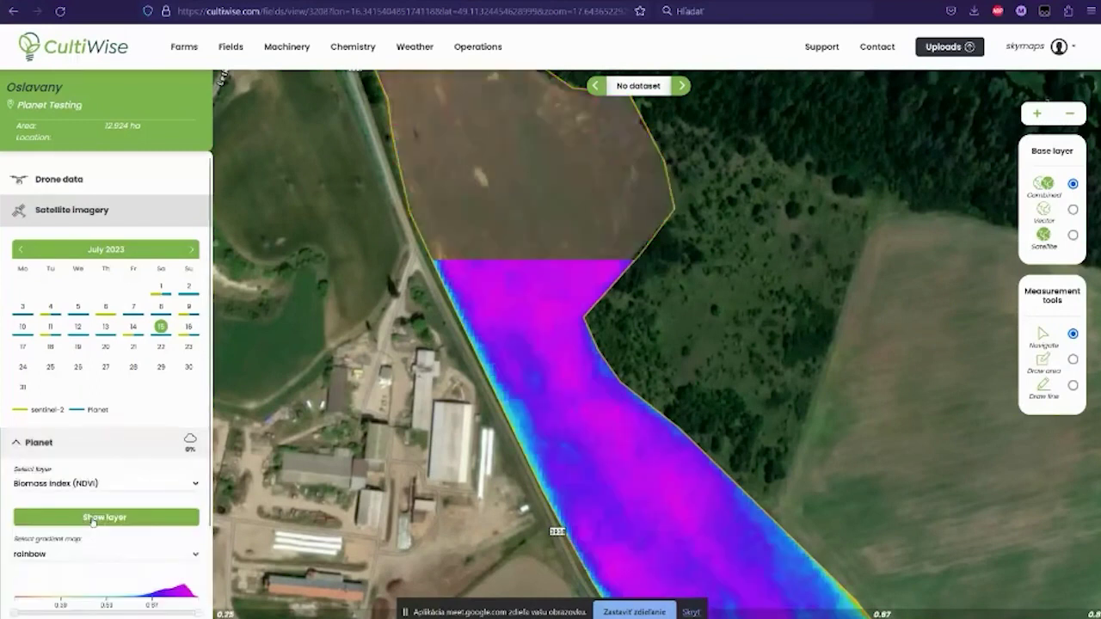
{"action": "left_click", "coordinate": [93, 520]}
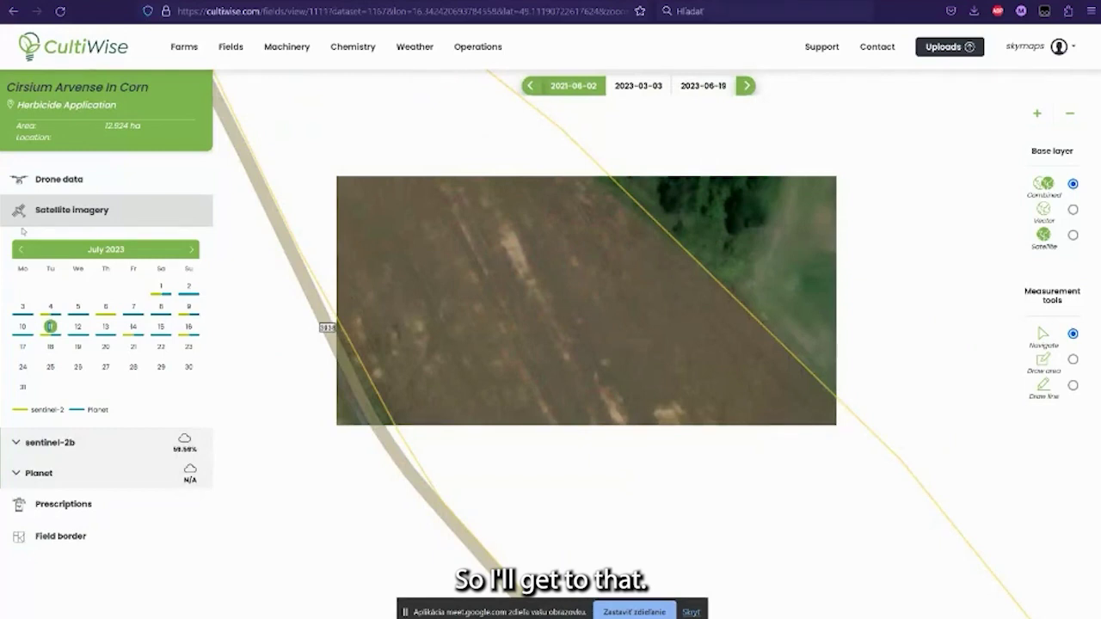
Review the generic zoning options for a new prescription on the Cirsium Arvense In Corn field
{"action": "left_click", "coordinate": [78, 220]}
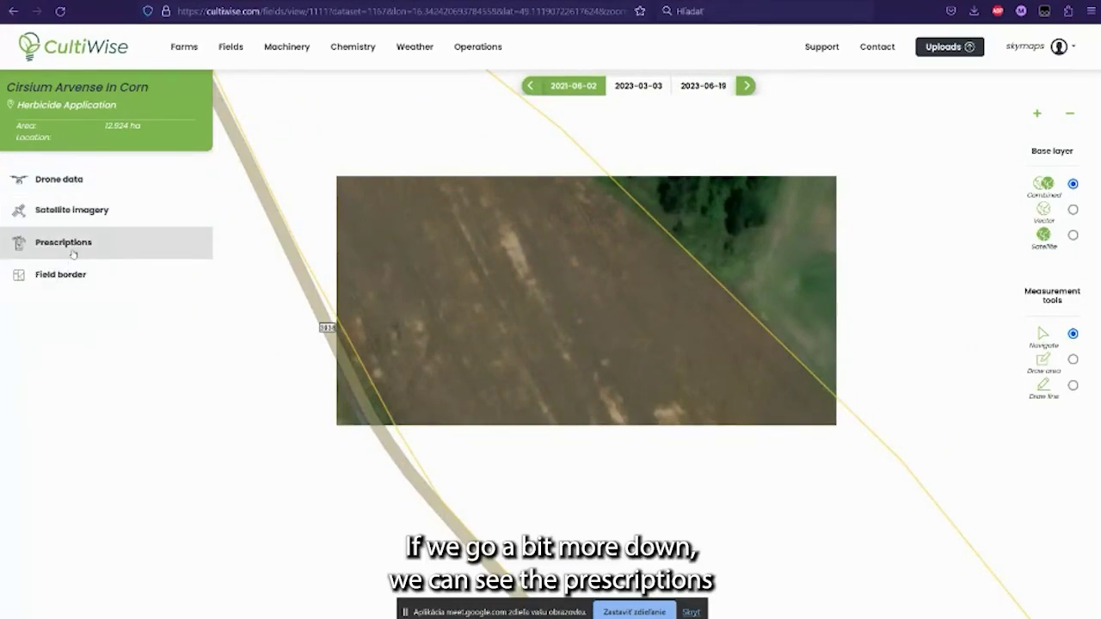
{"action": "left_click", "coordinate": [94, 246]}
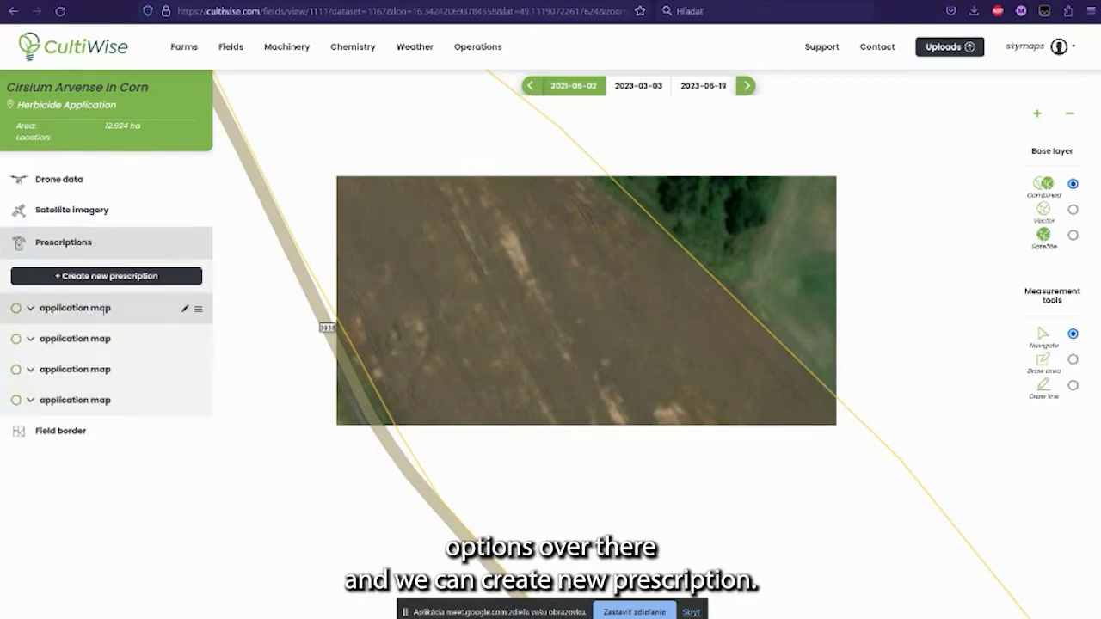
{"action": "left_click", "coordinate": [119, 281]}
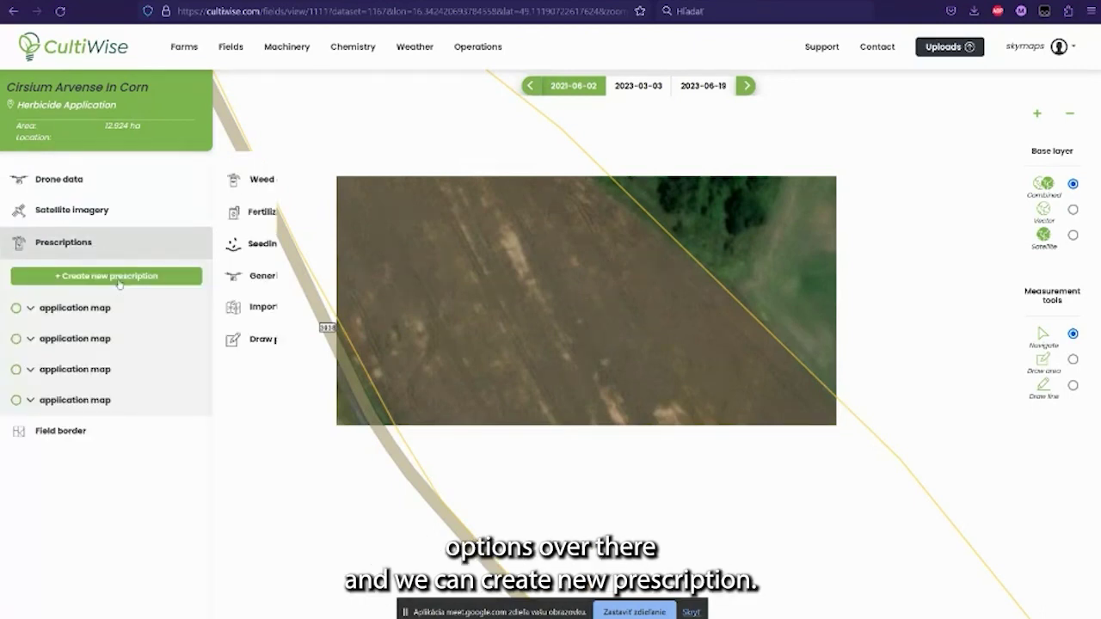
{"action": "left_click", "coordinate": [264, 286]}
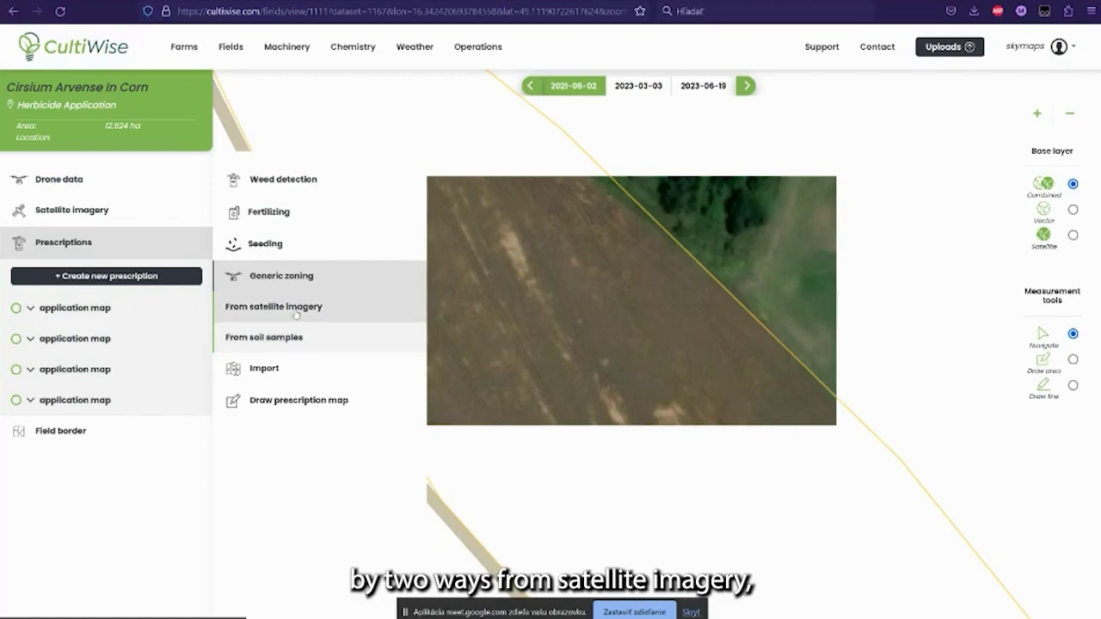
{"action": "left_click_drag", "start_coordinate": [295, 315], "coordinate": [401, 353]}
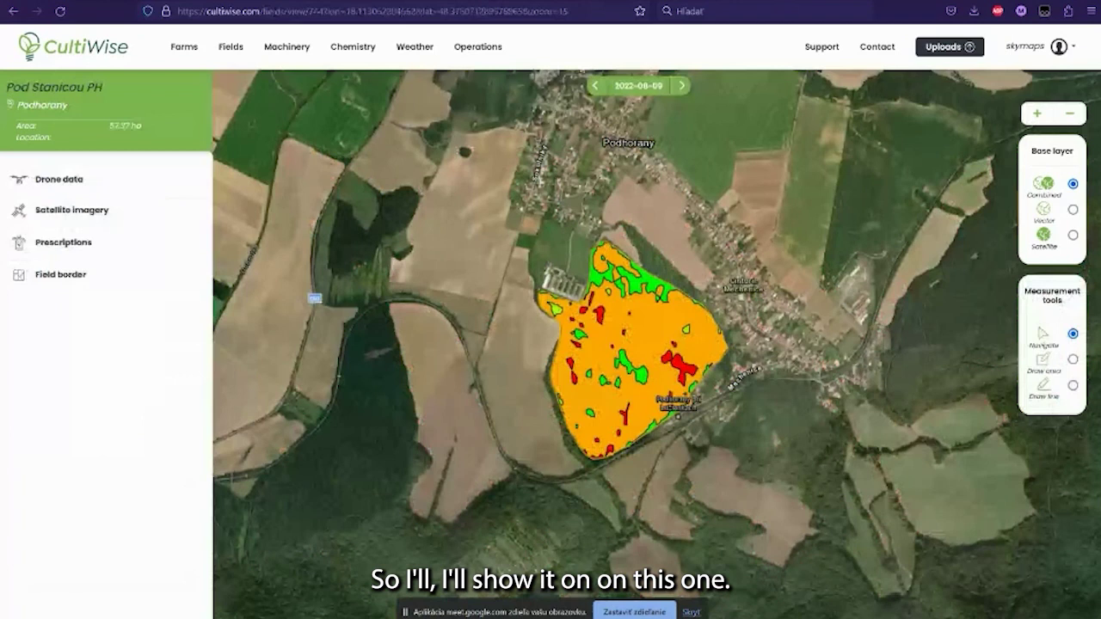
Hide the application map on the Pod Stanicou PH field and start a new generic zoning prescription from soil samples
{"action": "left_click", "coordinate": [34, 243]}
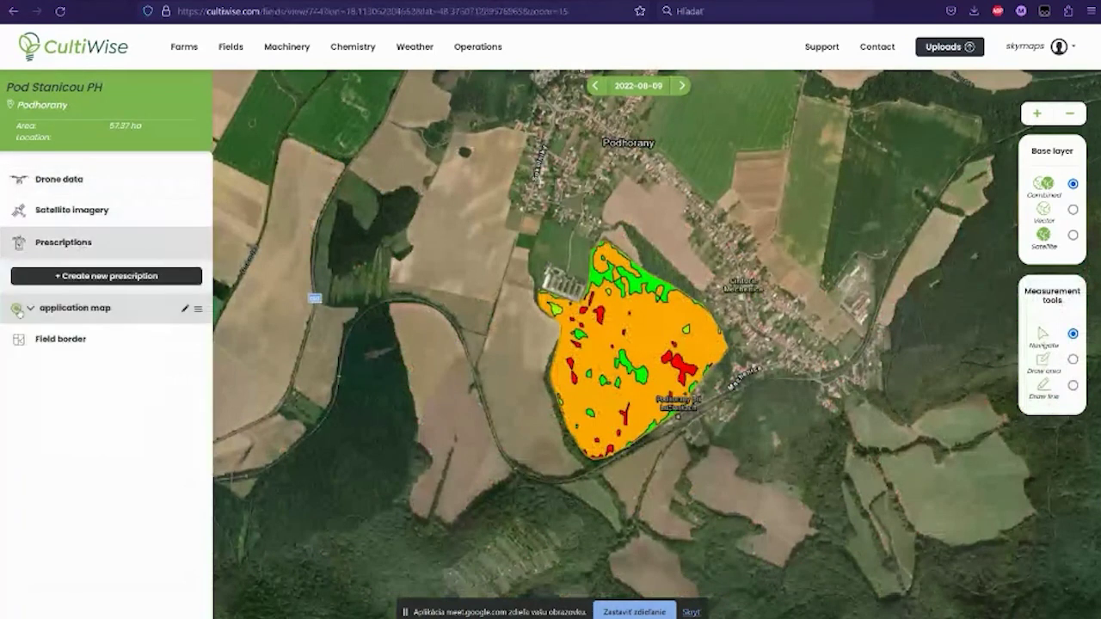
{"action": "left_click", "coordinate": [17, 308]}
{"action": "left_click", "coordinate": [106, 276]}
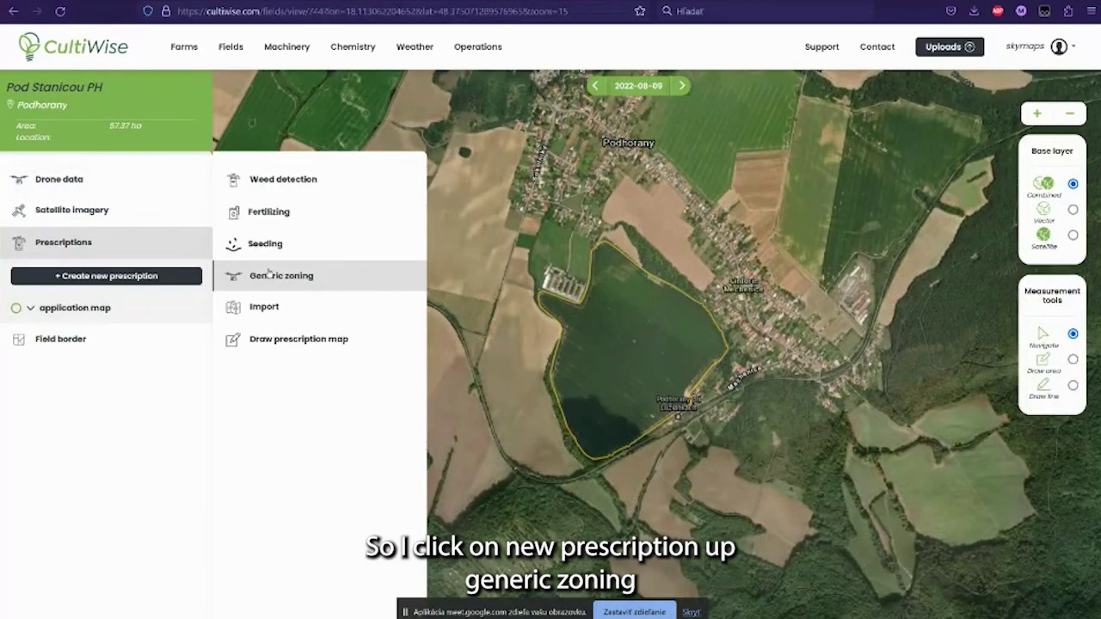
{"action": "left_click", "coordinate": [269, 276]}
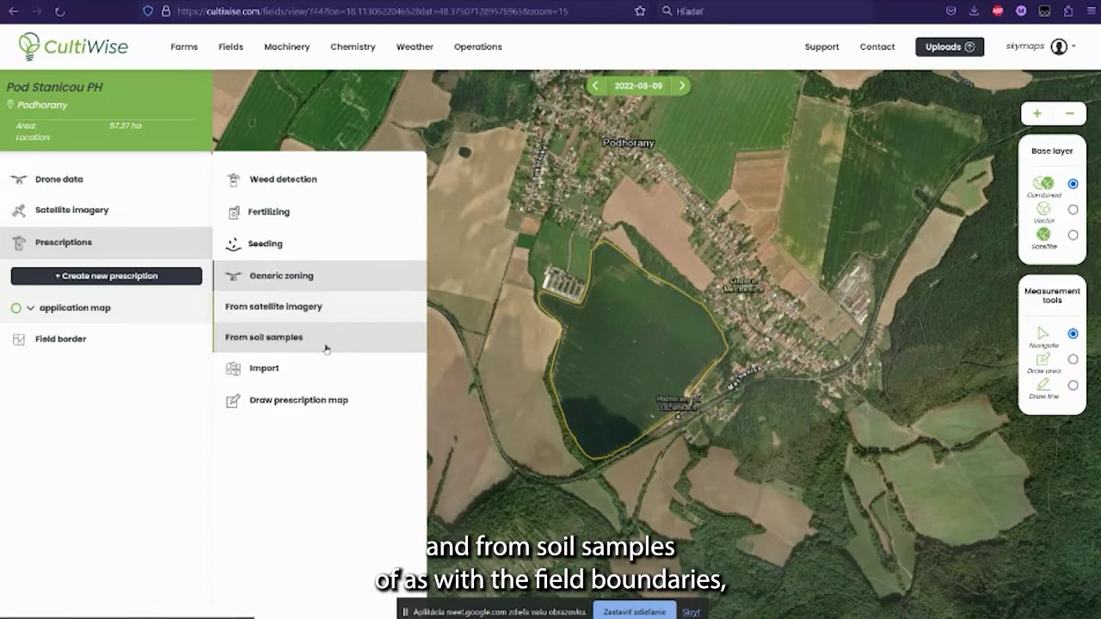
{"action": "left_click", "coordinate": [326, 347]}
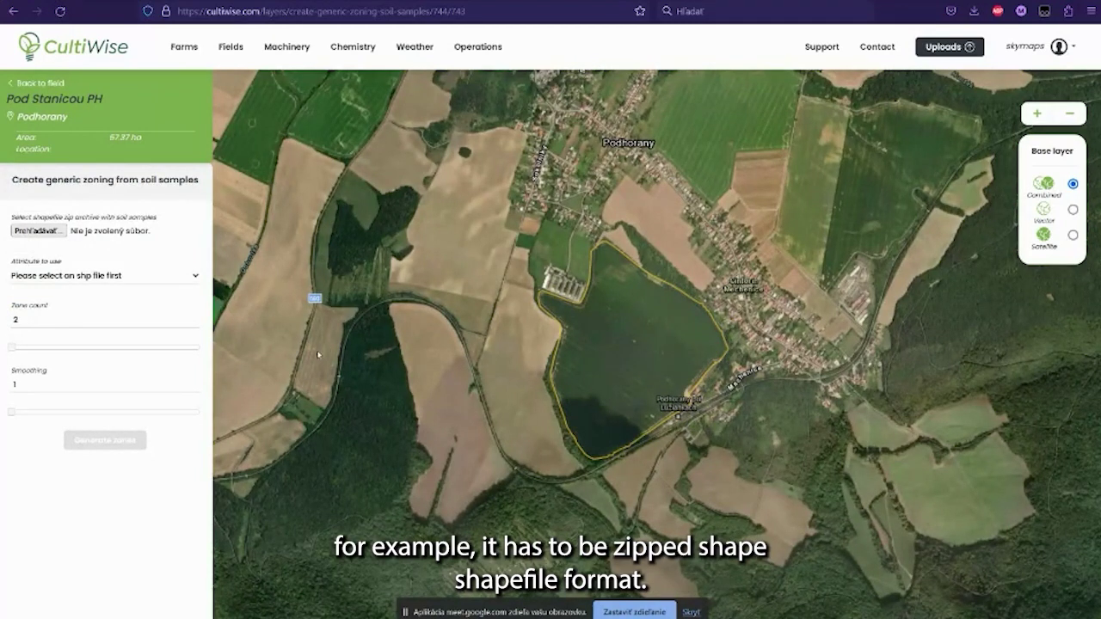
Load the soil sample shapefile archive "VPHFPod stanicou.zip" from the downloads folder
{"action": "left_click", "coordinate": [30, 230]}
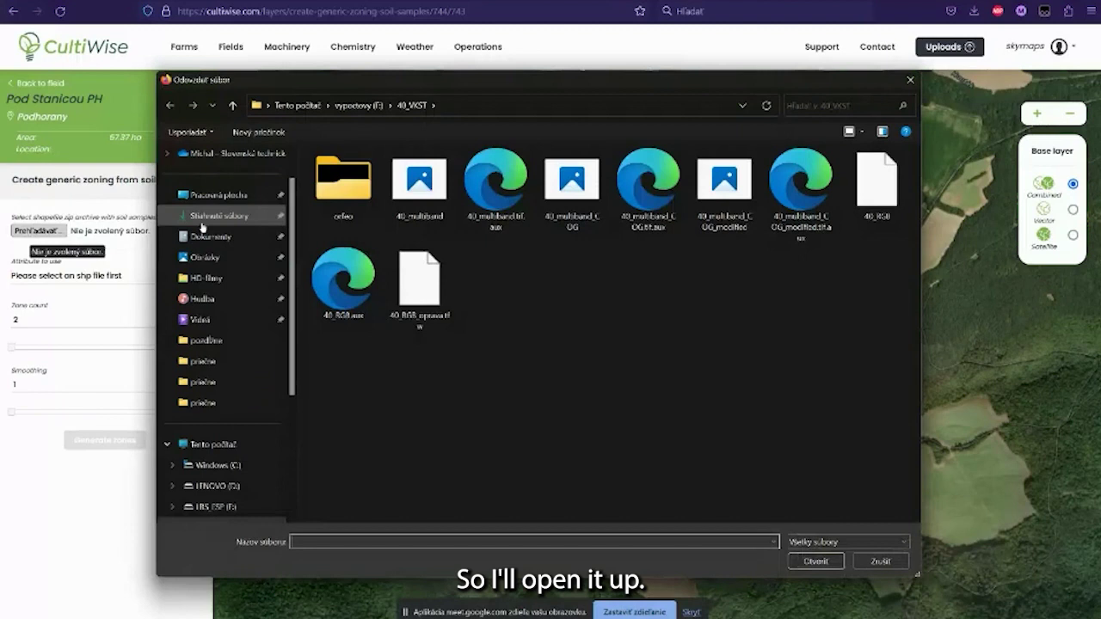
{"action": "left_click", "coordinate": [203, 224]}
{"action": "left_click", "coordinate": [357, 231]}
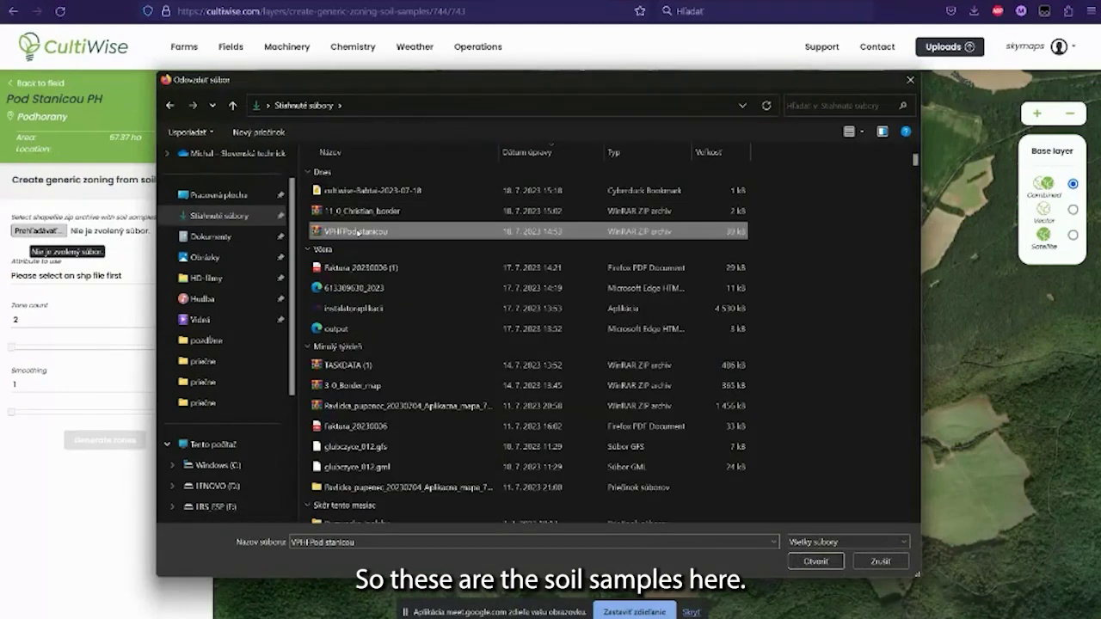
{"action": "left_click", "coordinate": [807, 561]}
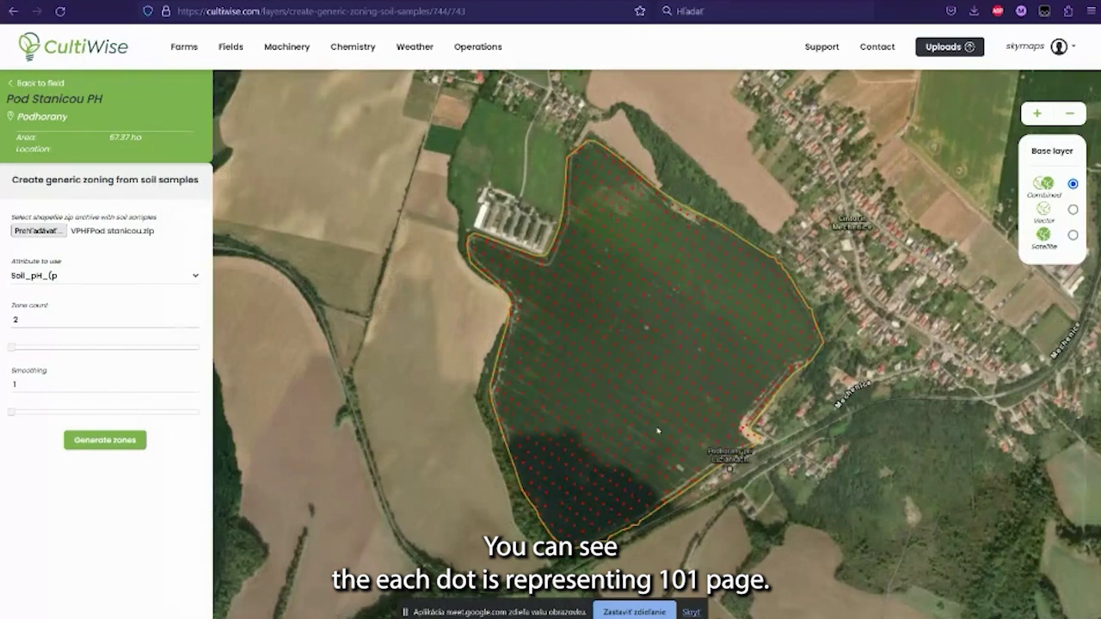
Inspect the soil sample points on the map, set the zone count to 3 and generate the zones
{"action": "scroll", "coordinate": [585, 440], "scroll_direction": "up", "scroll_amount": 3}
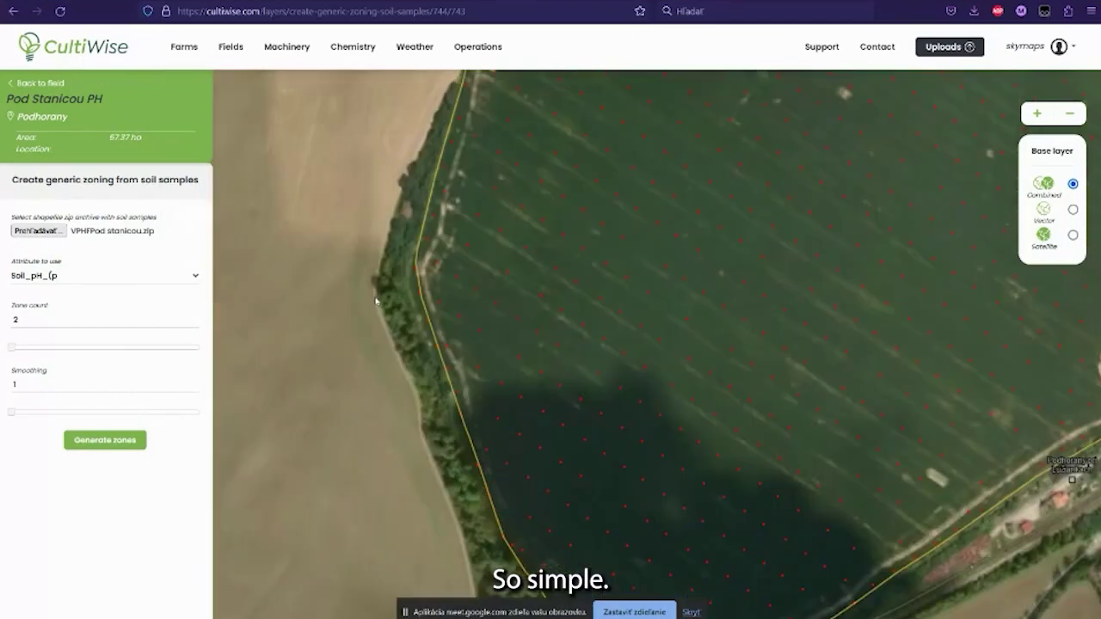
{"action": "left_click_drag", "start_coordinate": [663, 254], "coordinate": [450, 379]}
{"action": "scroll", "coordinate": [402, 268], "scroll_direction": "down", "scroll_amount": 2}
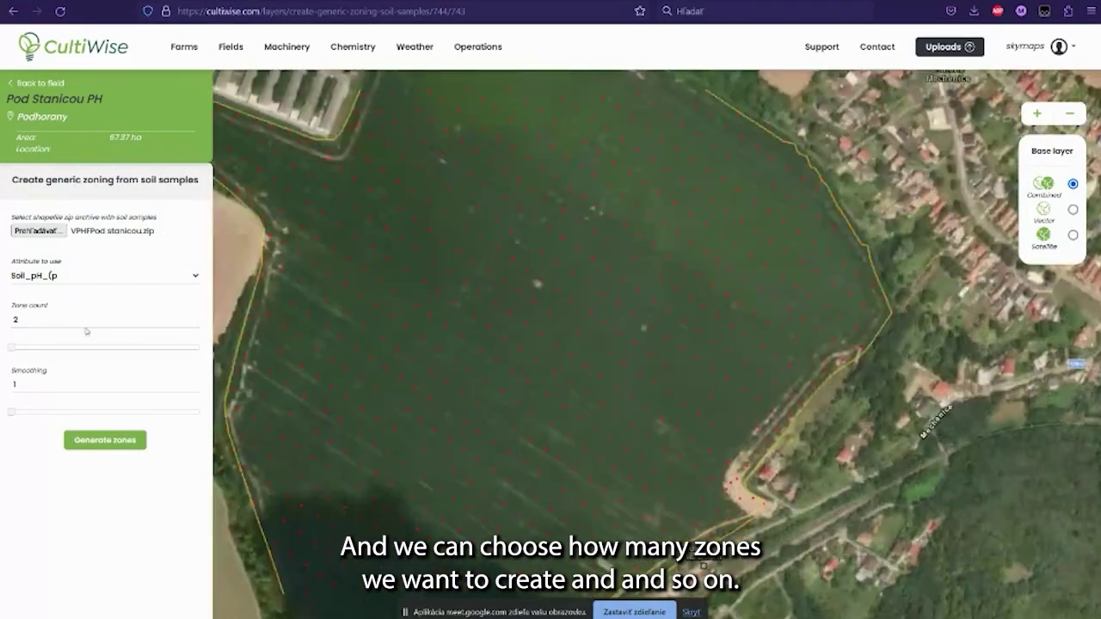
{"action": "left_click", "coordinate": [34, 348]}
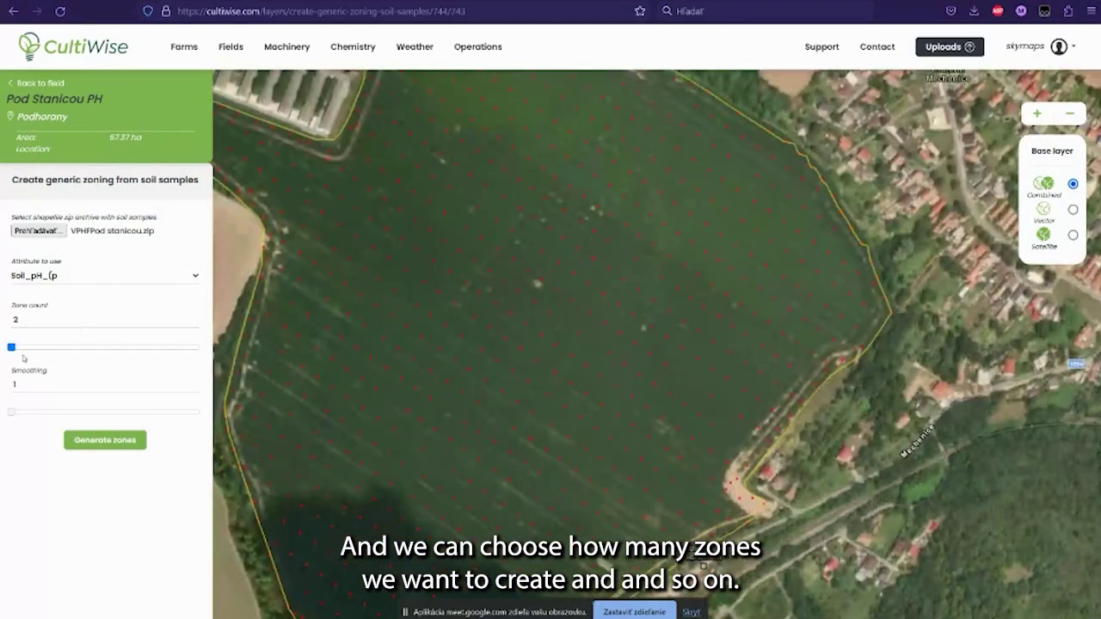
{"action": "left_click", "coordinate": [128, 444]}
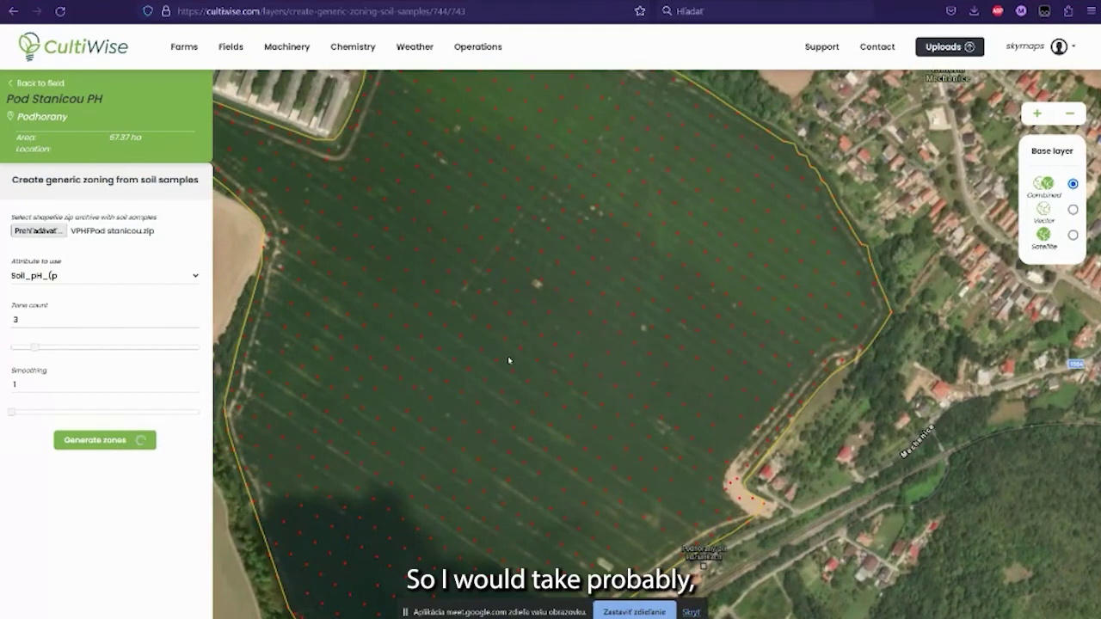
{"action": "left_click_drag", "start_coordinate": [507, 358], "coordinate": [584, 307]}
{"action": "scroll", "coordinate": [584, 307], "scroll_direction": "down", "scroll_amount": 2}
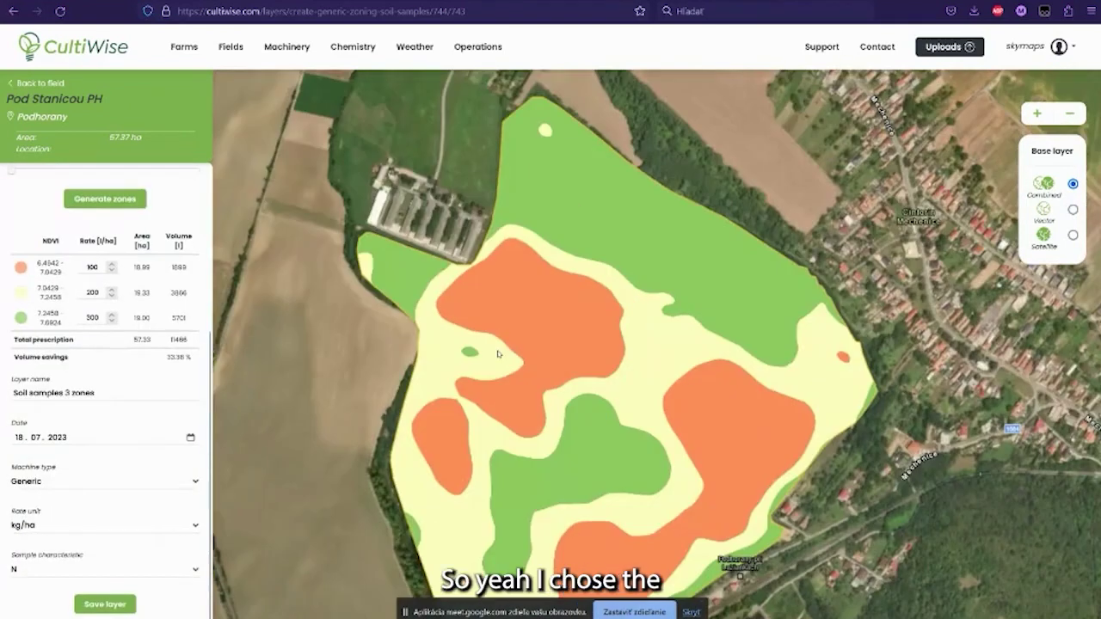
Examine the generated zones, their rate table and smoothing setting, and the small isolated green polygon in the yellow zone
{"action": "scroll", "coordinate": [143, 373], "scroll_direction": "up", "scroll_amount": 1}
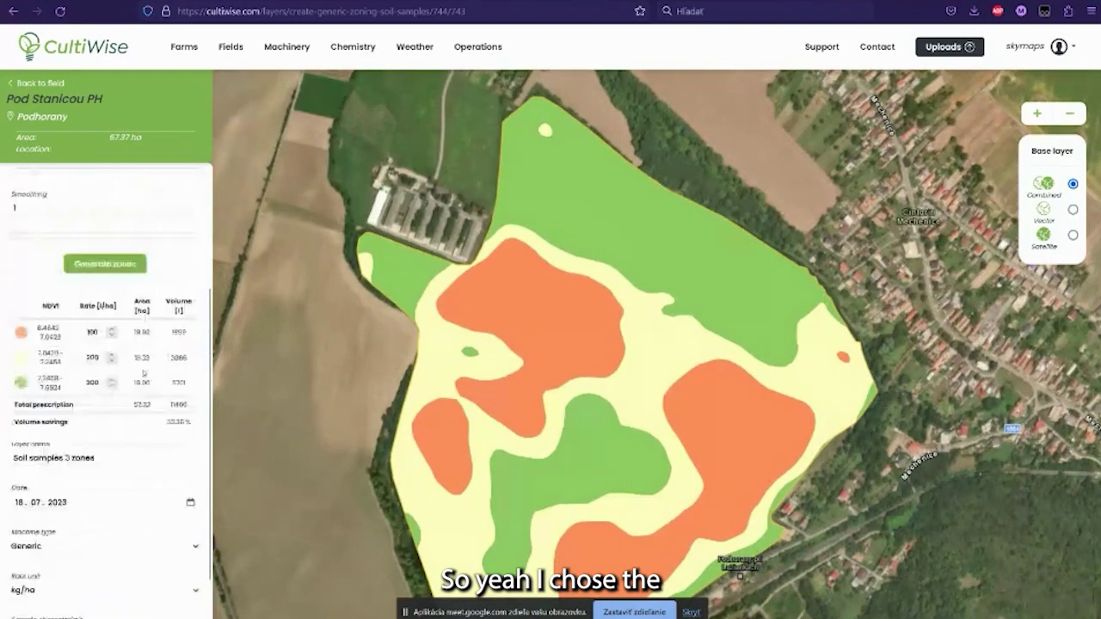
{"action": "scroll", "coordinate": [8, 215], "scroll_direction": "up", "scroll_amount": 1}
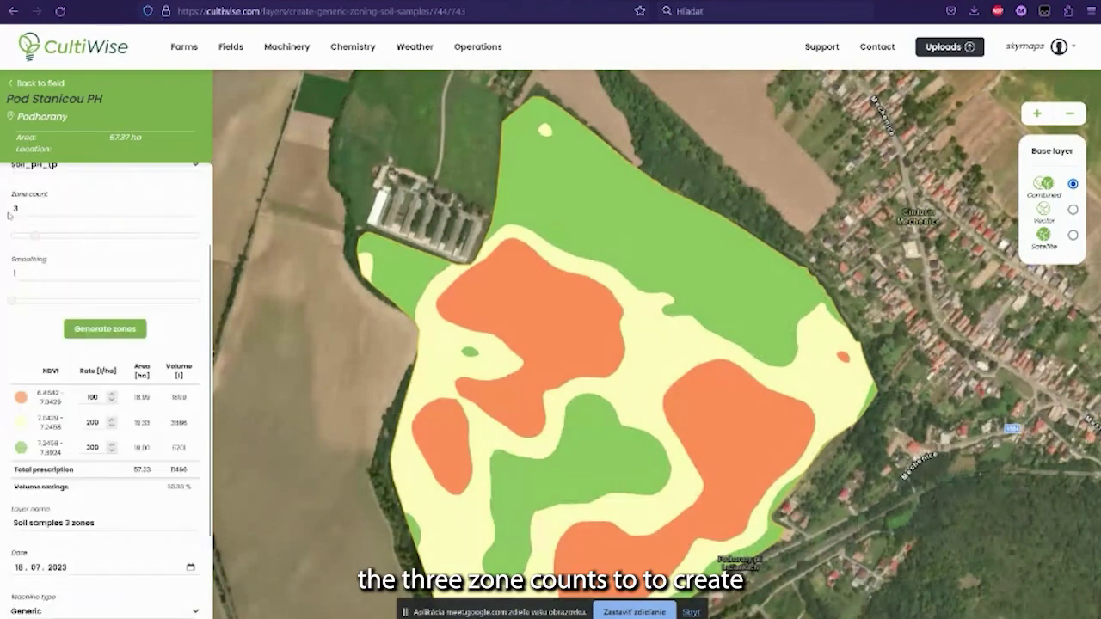
{"action": "left_click_drag", "start_coordinate": [452, 261], "coordinate": [403, 167]}
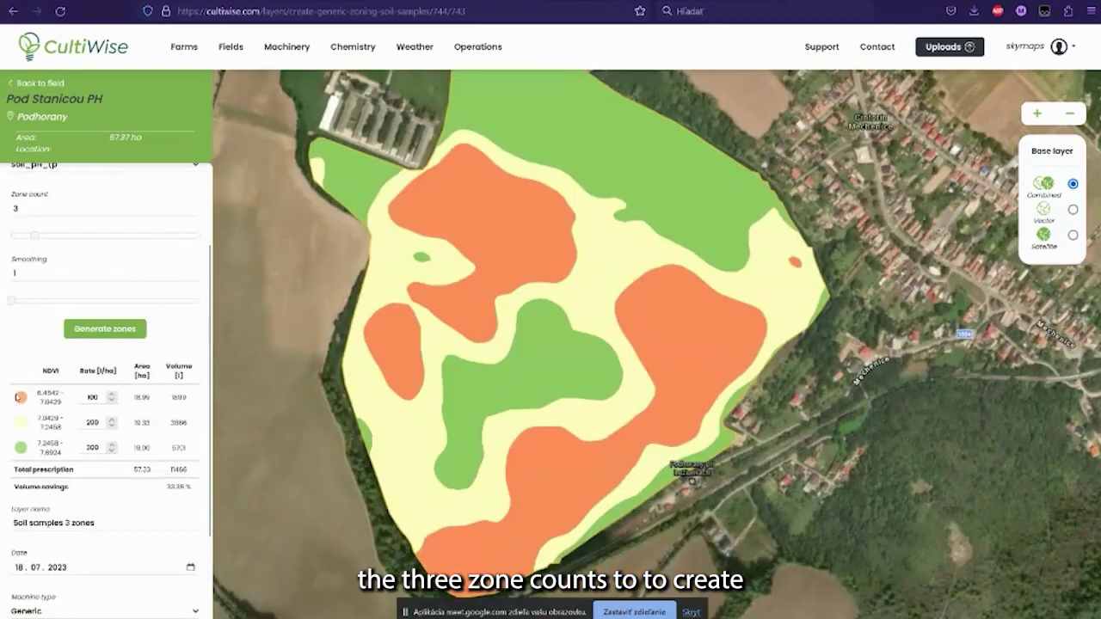
{"action": "left_click_drag", "start_coordinate": [250, 256], "coordinate": [219, 280]}
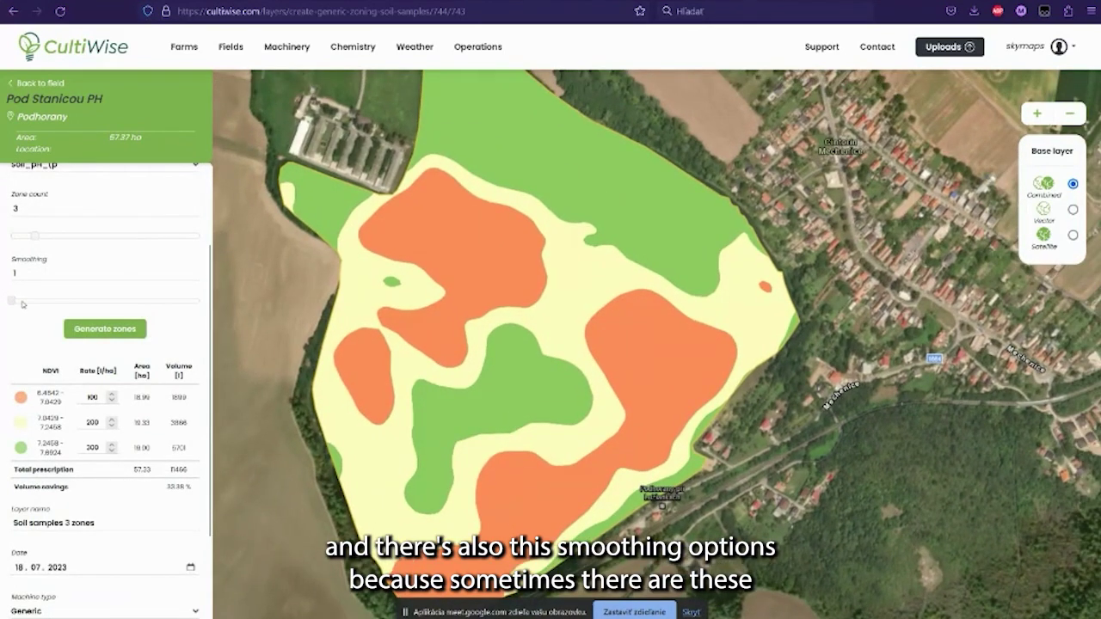
{"action": "scroll", "coordinate": [392, 288], "scroll_direction": "up", "scroll_amount": 1}
{"action": "scroll", "coordinate": [391, 288], "scroll_direction": "up", "scroll_amount": 2}
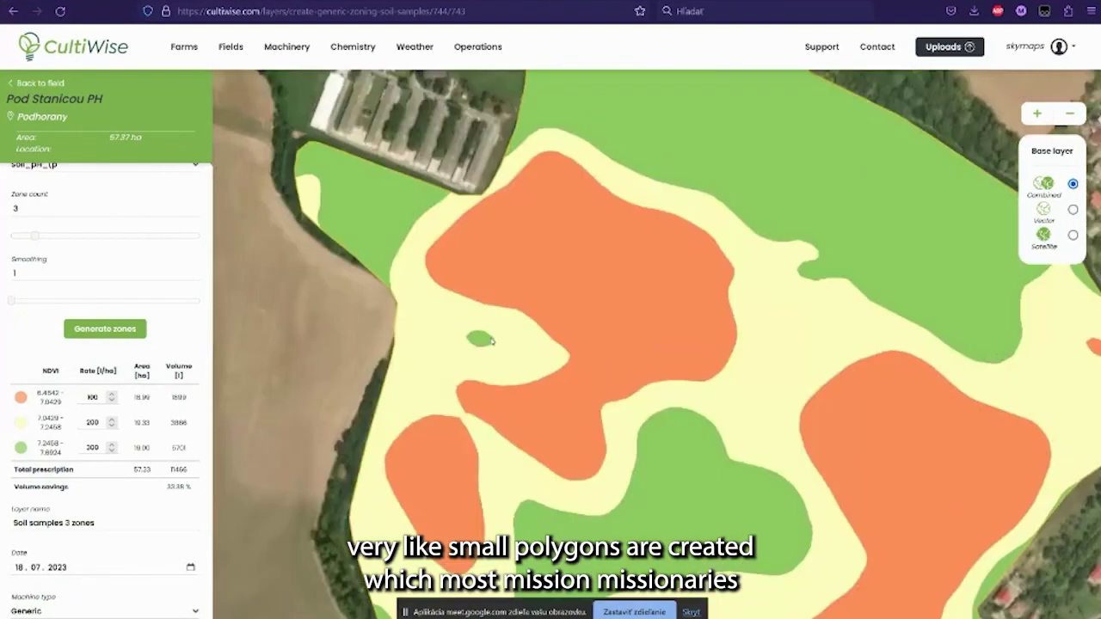
{"action": "left_click_drag", "start_coordinate": [492, 341], "coordinate": [473, 361]}
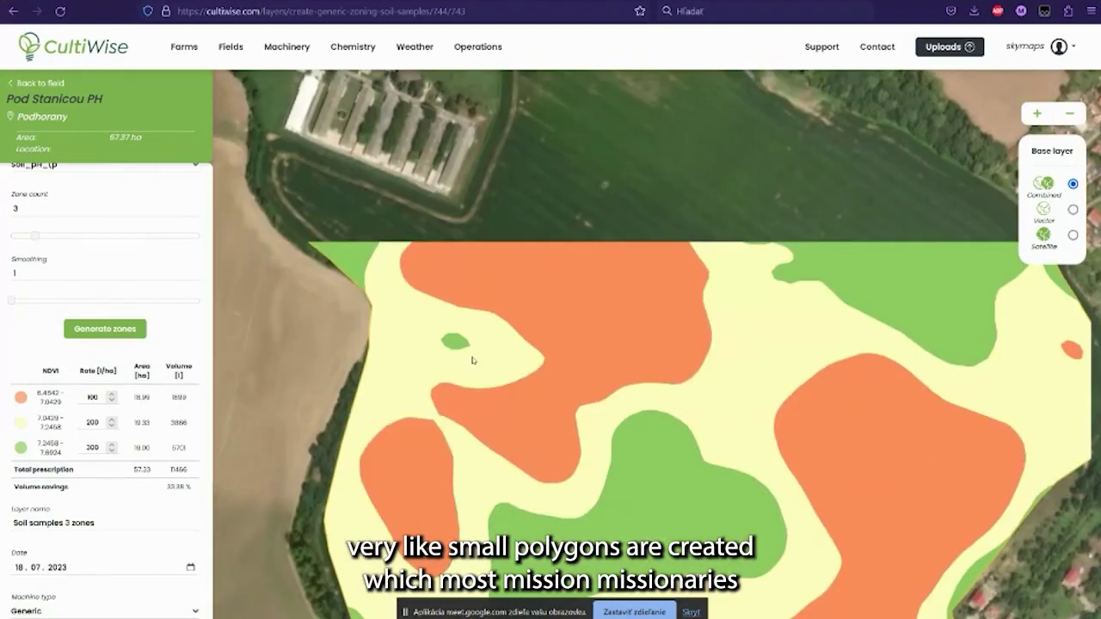
{"action": "scroll", "coordinate": [472, 361], "scroll_direction": "up", "scroll_amount": 2}
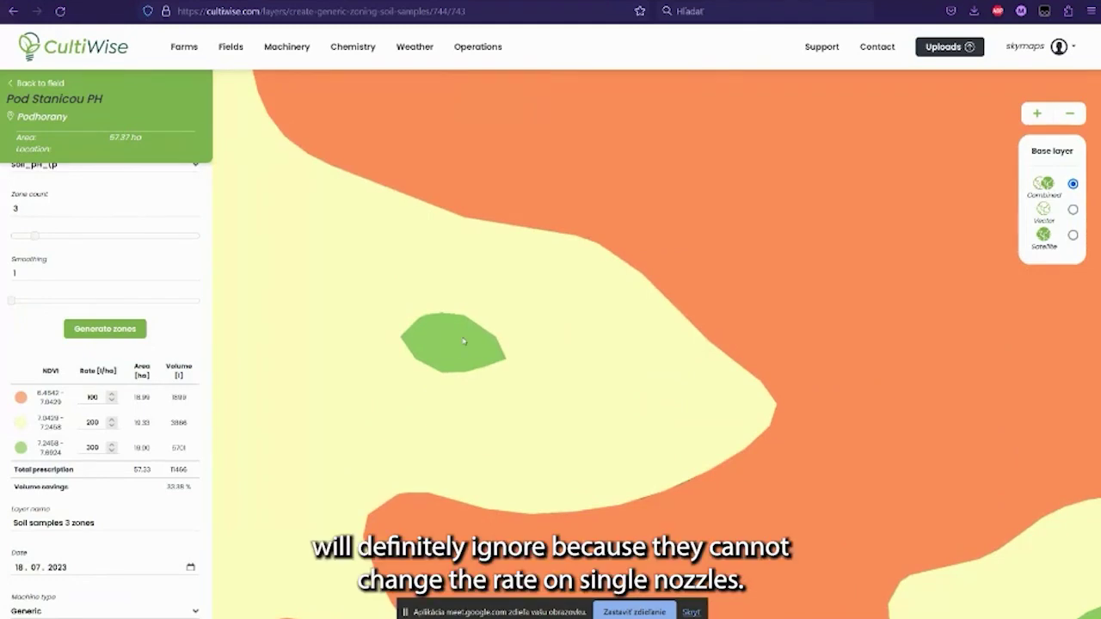
Set the smoothing to 3 and regenerate the soil sample zones around the small isolated green polygon
{"action": "left_click_drag", "start_coordinate": [684, 277], "coordinate": [514, 447]}
{"action": "scroll", "coordinate": [730, 248], "scroll_direction": "down", "scroll_amount": 1}
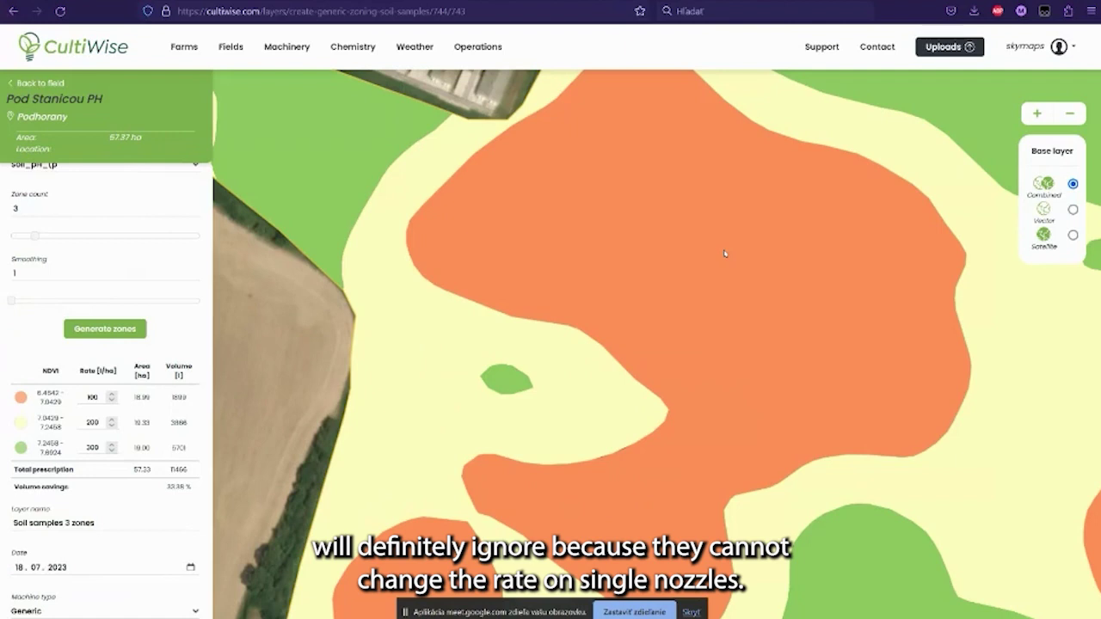
{"action": "scroll", "coordinate": [462, 349], "scroll_direction": "up", "scroll_amount": 1}
{"action": "scroll", "coordinate": [403, 353], "scroll_direction": "down", "scroll_amount": 1}
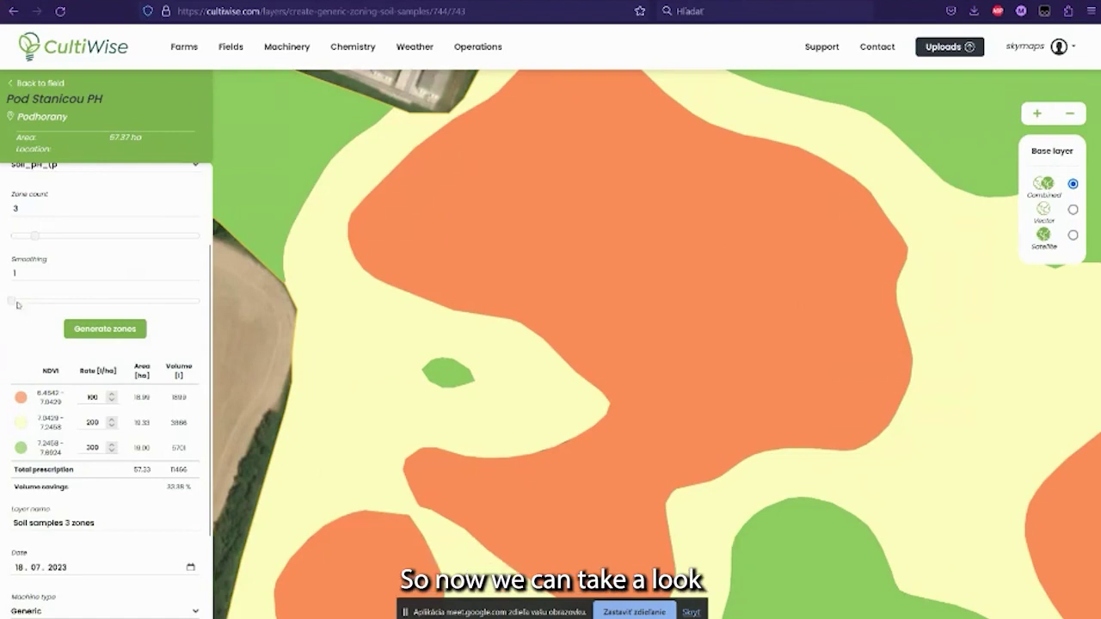
{"action": "left_click_drag", "start_coordinate": [19, 300], "coordinate": [105, 302]}
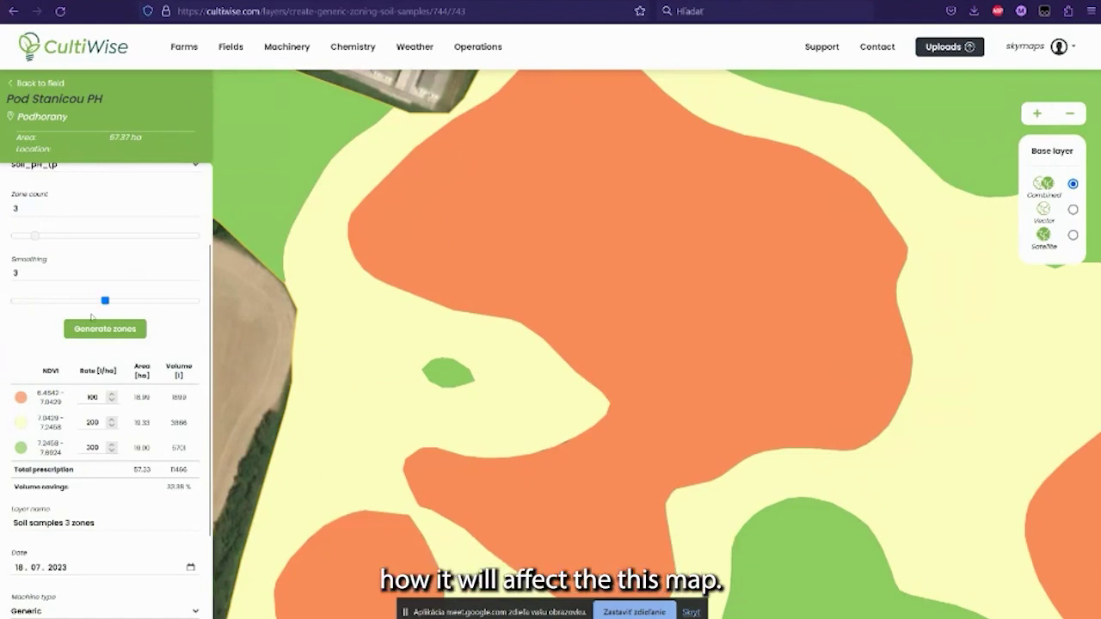
{"action": "left_click", "coordinate": [93, 327]}
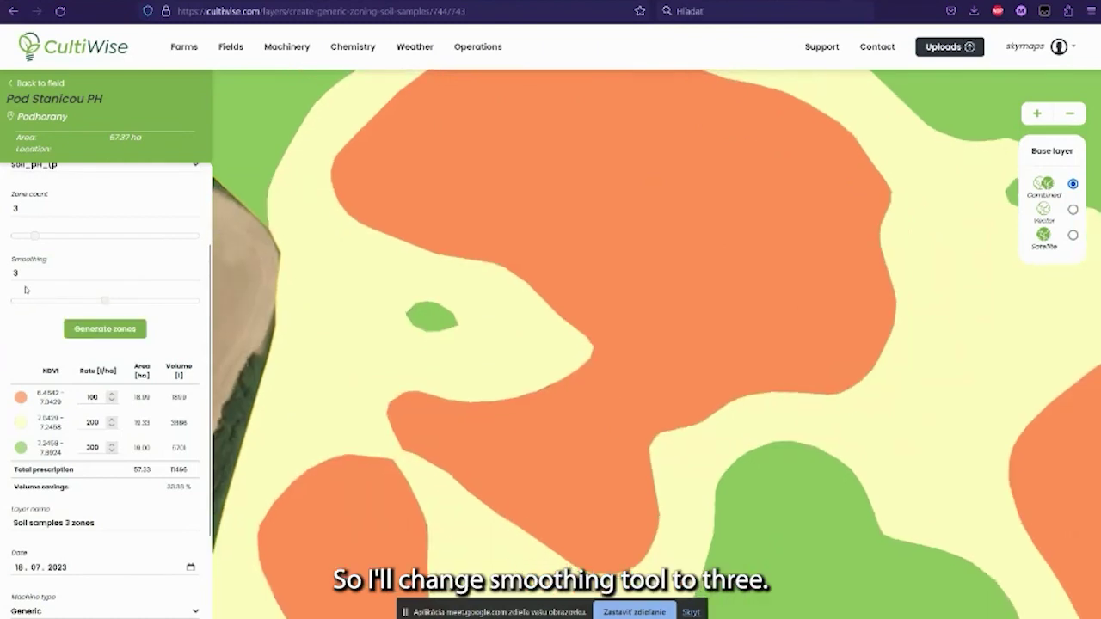
{"action": "left_click", "coordinate": [94, 329]}
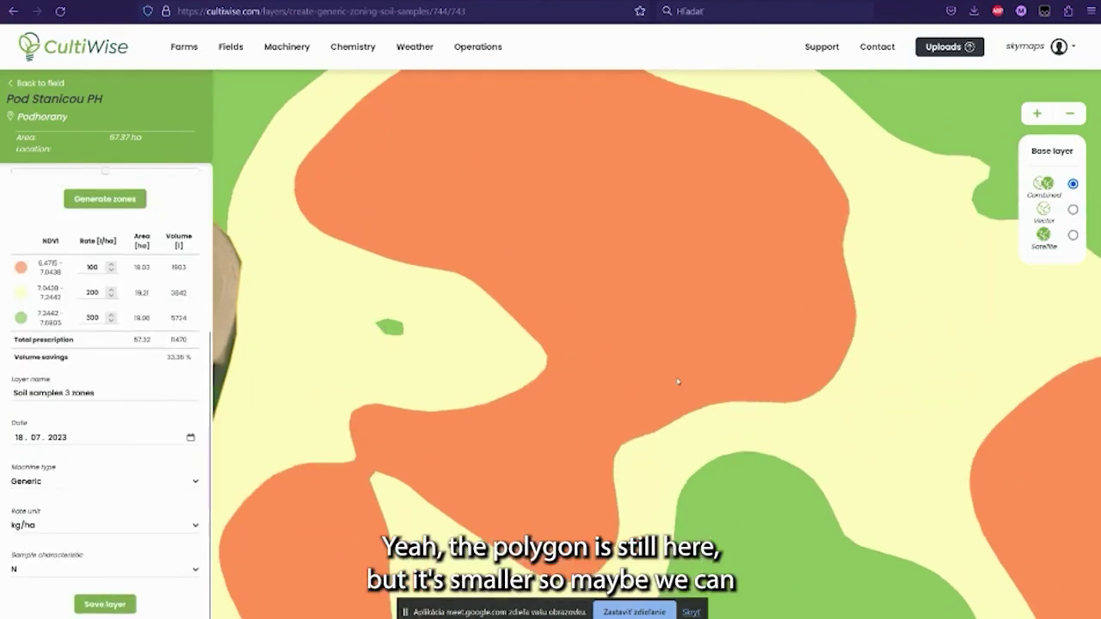
Raise the smoothing to 5, regenerate the zones and inspect the zone edges across the field
{"action": "scroll", "coordinate": [52, 274], "scroll_direction": "up", "scroll_amount": 2}
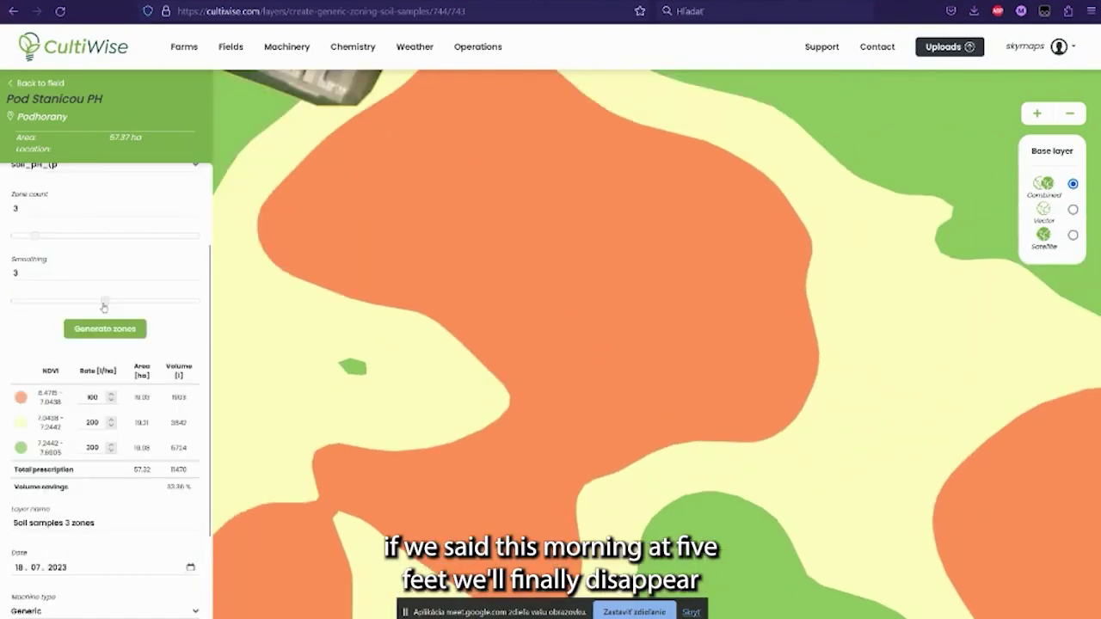
{"action": "left_click_drag", "start_coordinate": [103, 306], "coordinate": [199, 301]}
{"action": "left_click", "coordinate": [104, 329]}
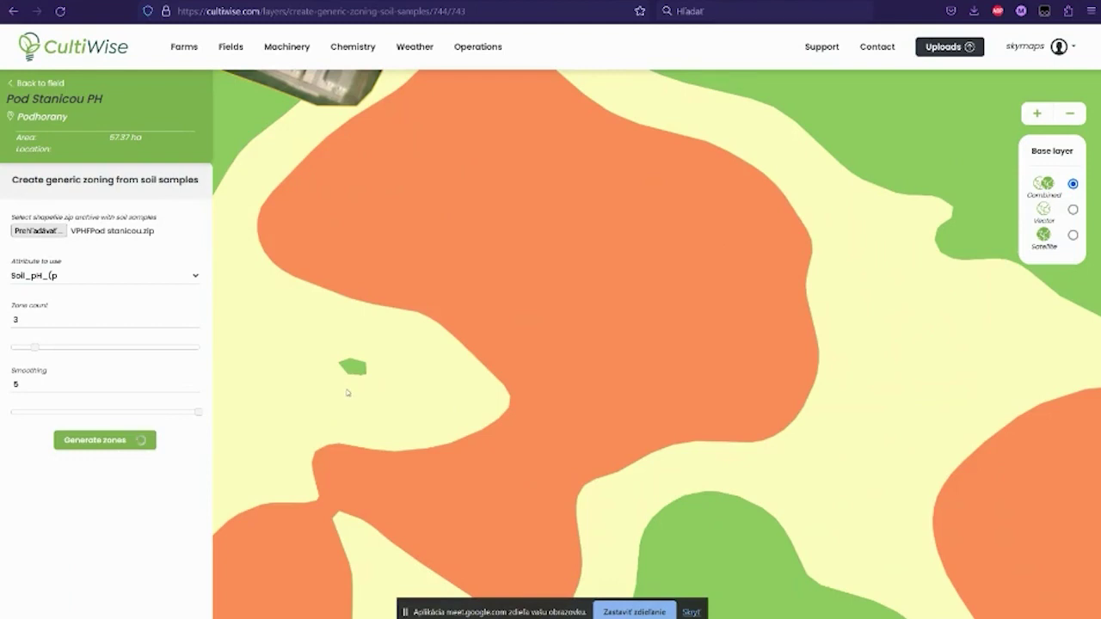
{"action": "scroll", "coordinate": [489, 364], "scroll_direction": "down", "scroll_amount": 3}
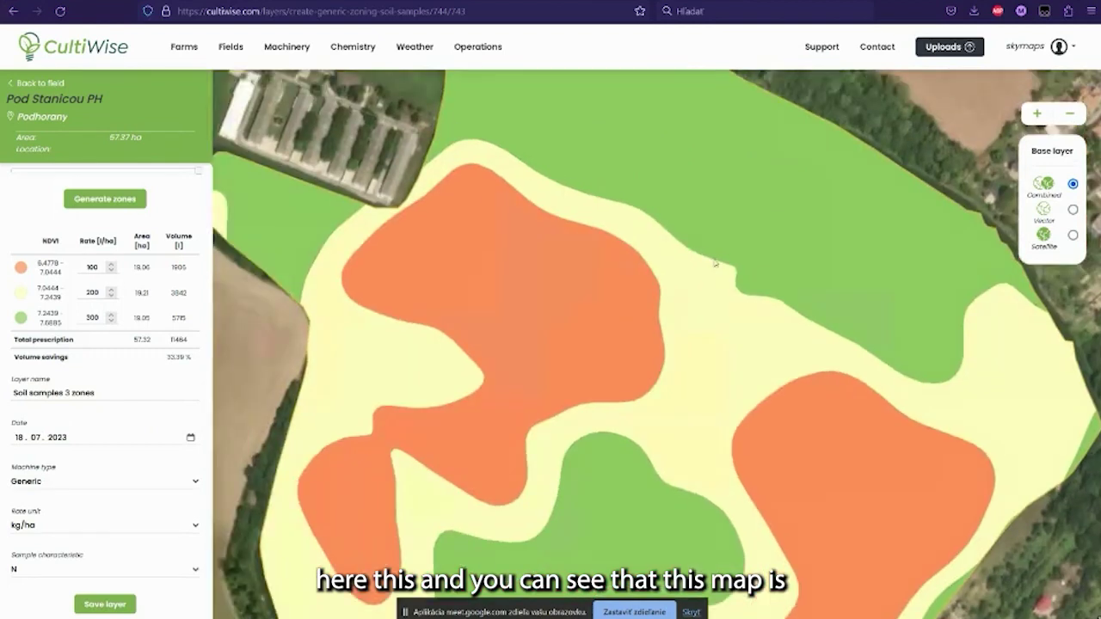
{"action": "left_click_drag", "start_coordinate": [431, 384], "coordinate": [444, 269]}
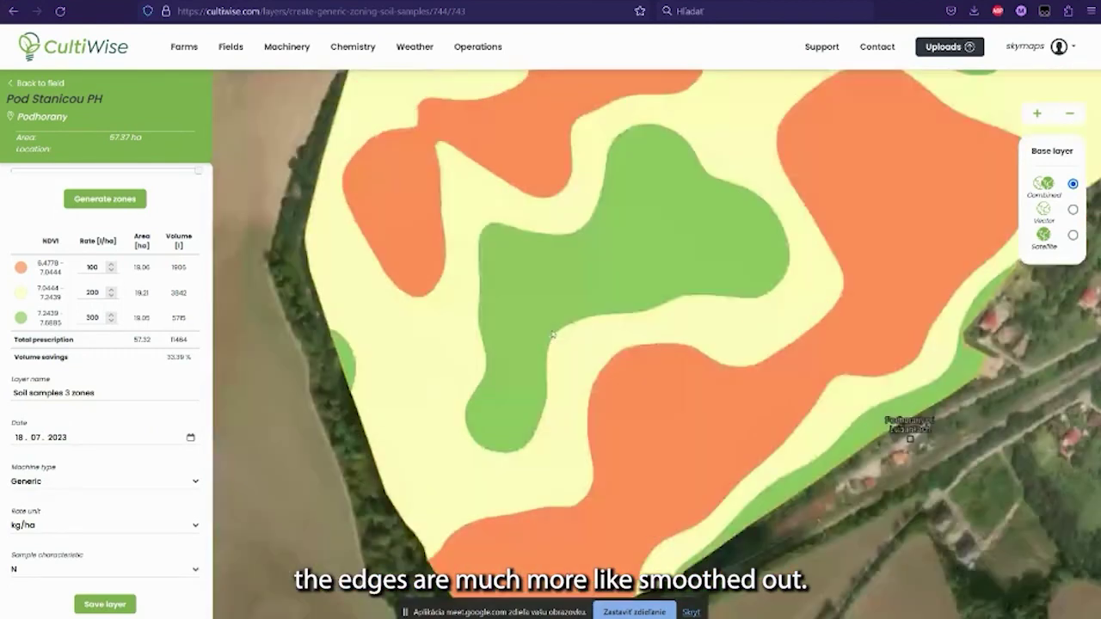
Set the zone count to 4 for the soil sample zoning
{"action": "scroll", "coordinate": [77, 261], "scroll_direction": "up", "scroll_amount": 3}
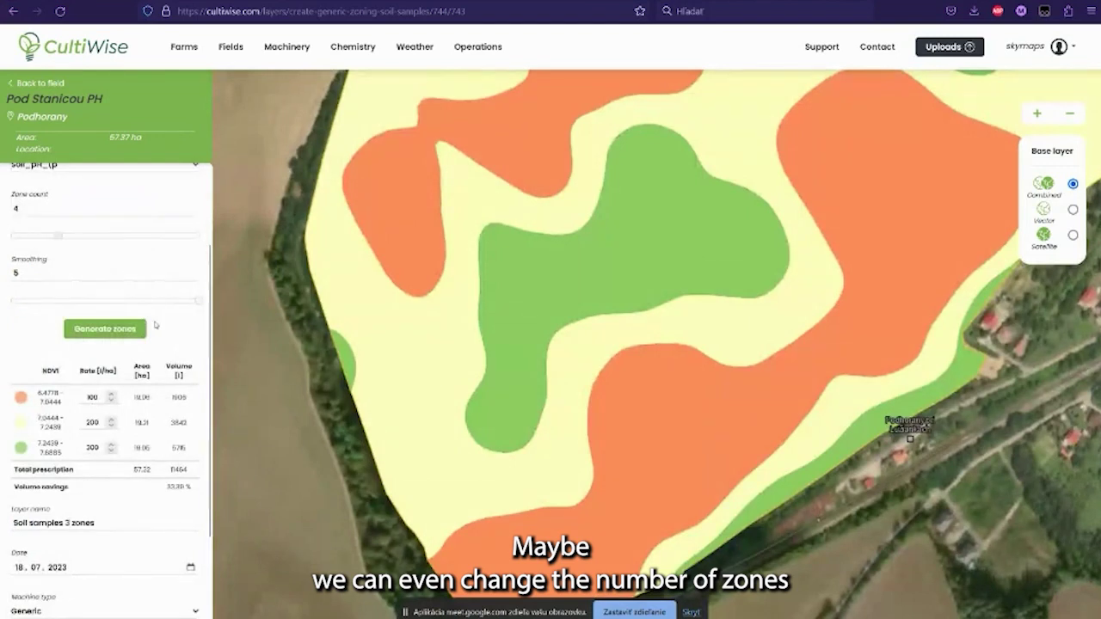
Regenerate the soil-sample zones of the Pod Stanicou PH field with a zone count of 4
{"action": "scroll", "coordinate": [129, 250], "scroll_direction": "down", "scroll_amount": 2}
{"action": "left_click", "coordinate": [119, 266]}
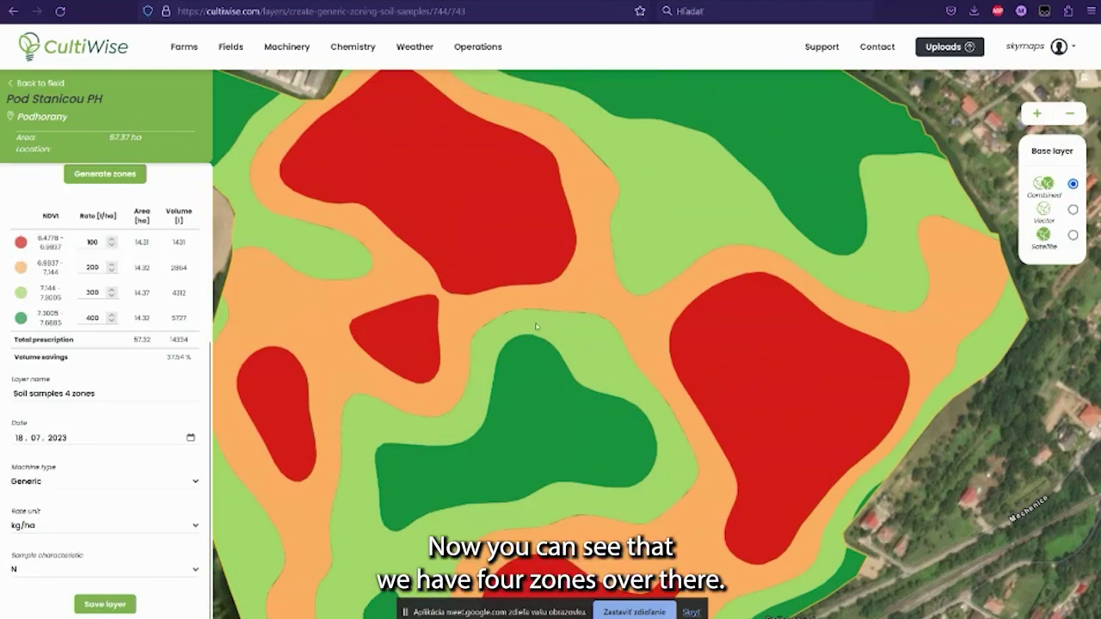
{"action": "left_click_drag", "start_coordinate": [336, 134], "coordinate": [744, 180]}
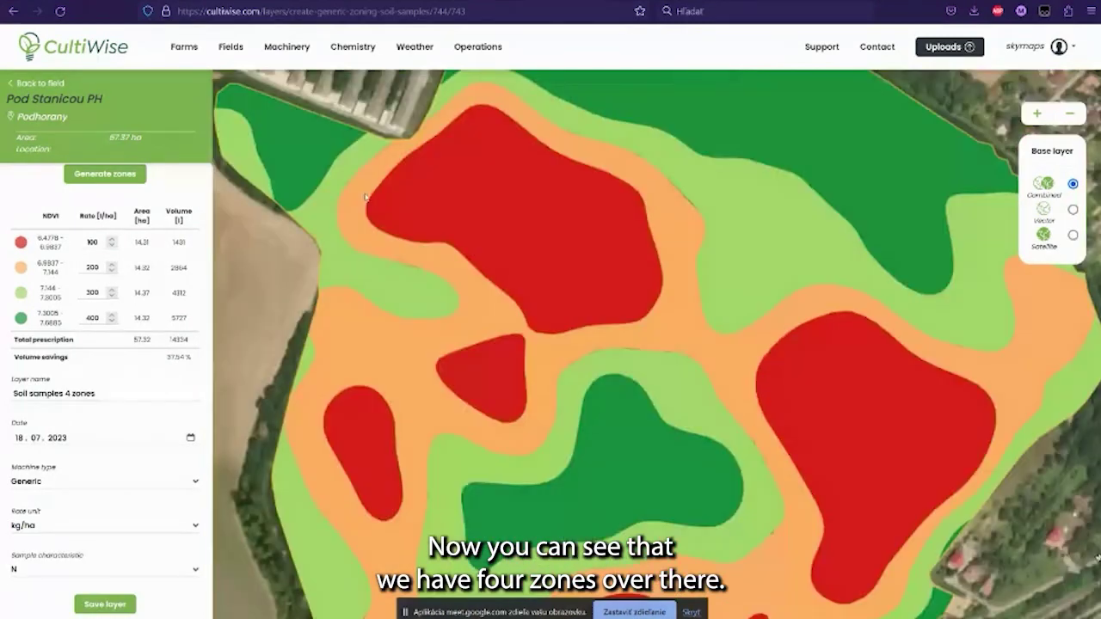
Examine the rates of the zones, the total prescription volume and the proposed layer name
{"action": "double_click", "coordinate": [92, 242]}
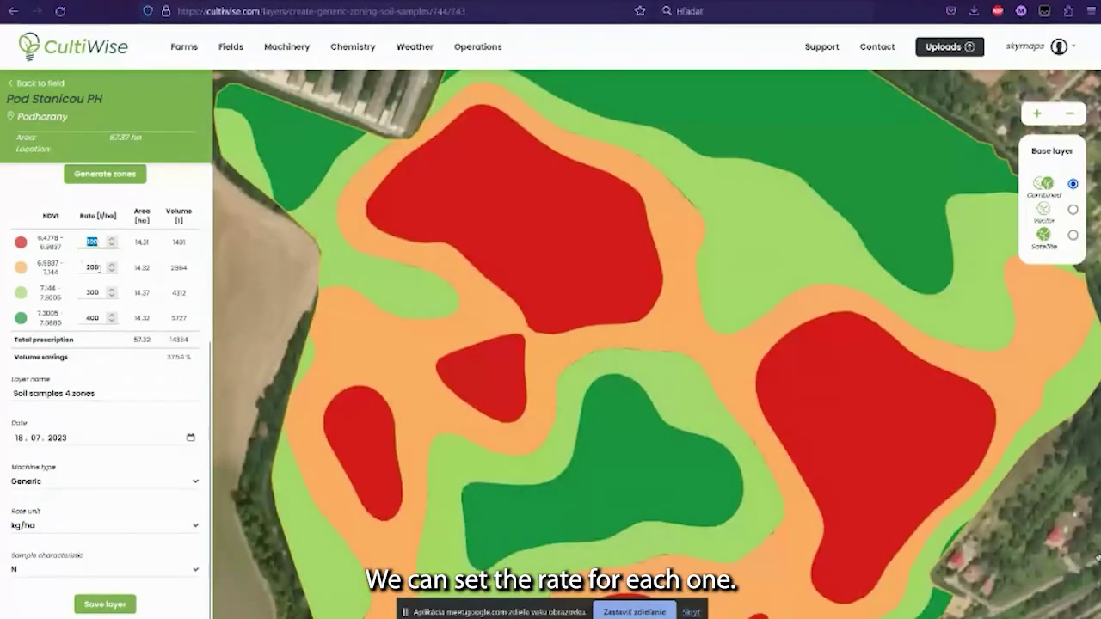
{"action": "key", "text": "Tab"}
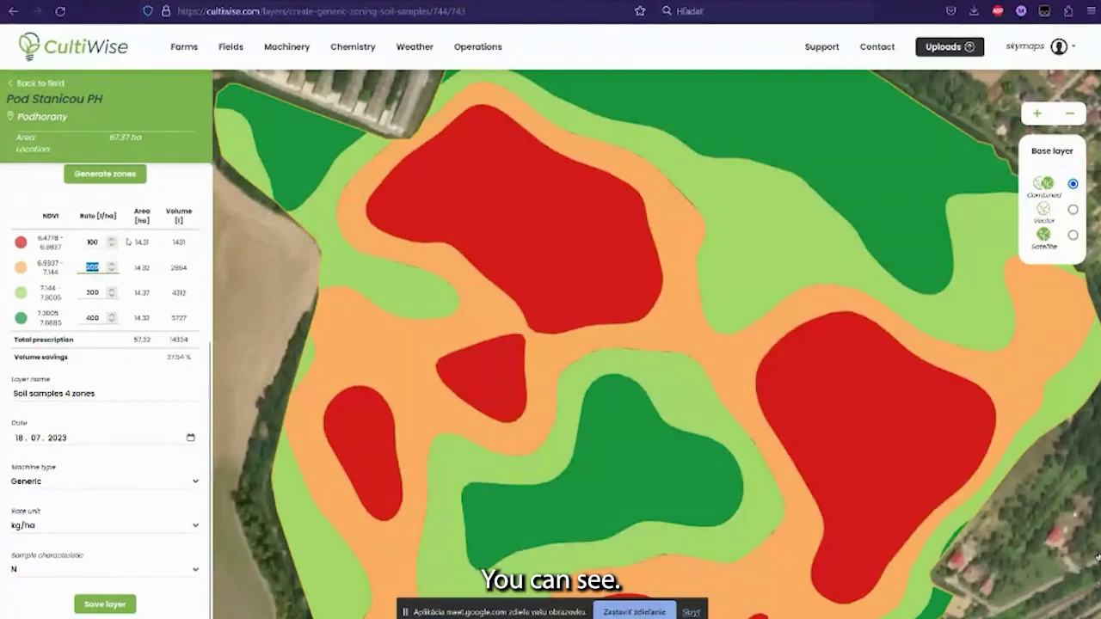
{"action": "double_click", "coordinate": [170, 340]}
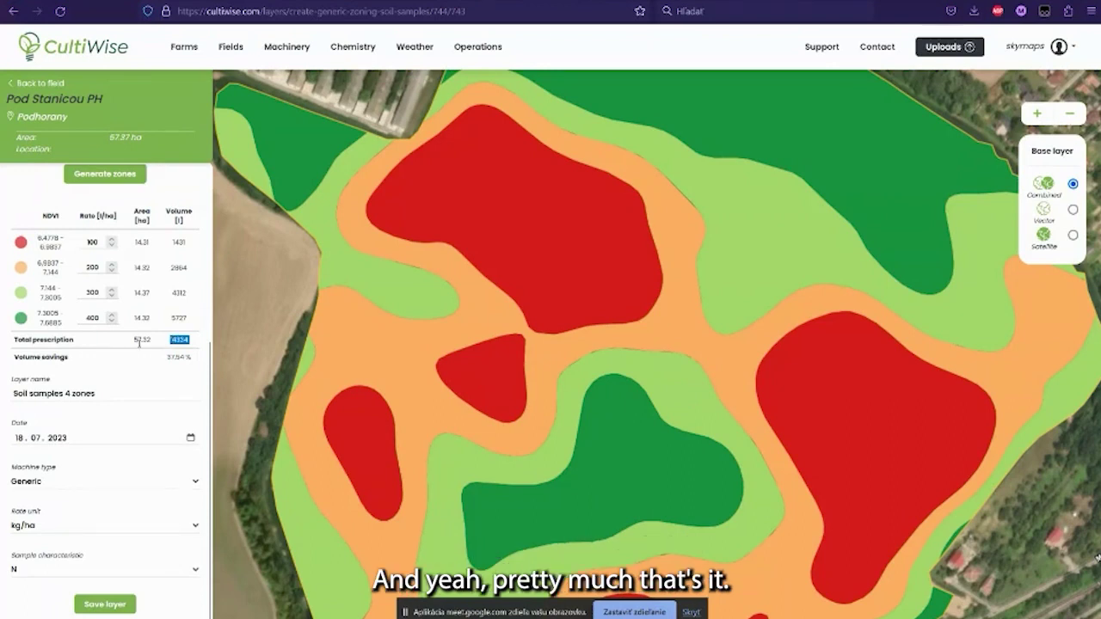
{"action": "left_click", "coordinate": [137, 385]}
{"action": "left_click_drag", "start_coordinate": [121, 393], "coordinate": [12, 393]}
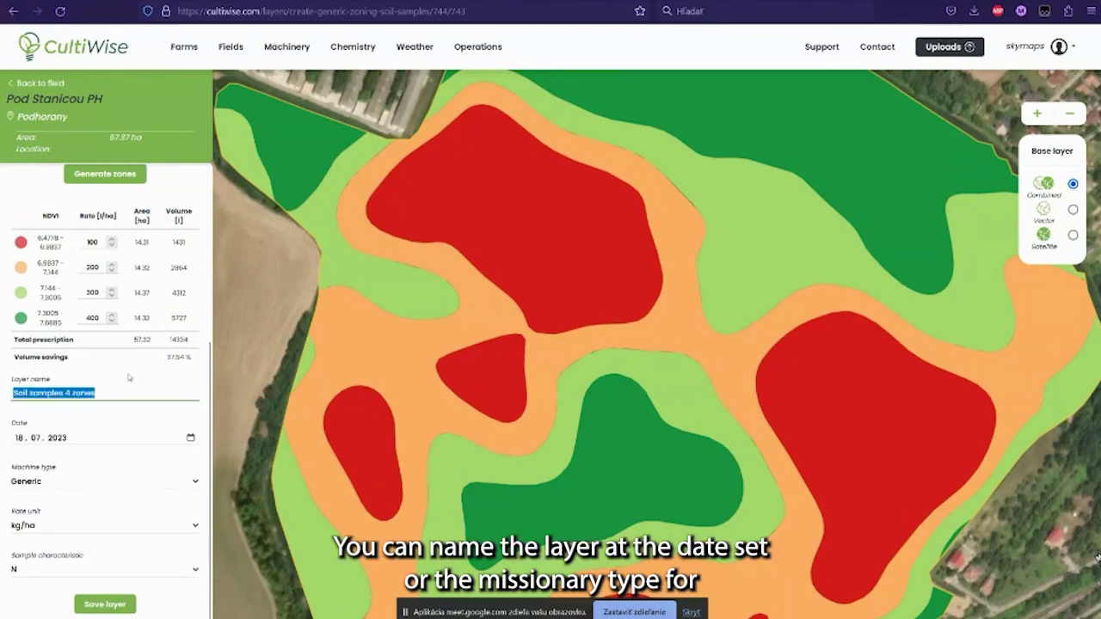
Save the zoning layer with machine type John Deere Gen. 4, rate unit kg/ha and sample characteristic N
{"action": "left_click", "coordinate": [129, 483]}
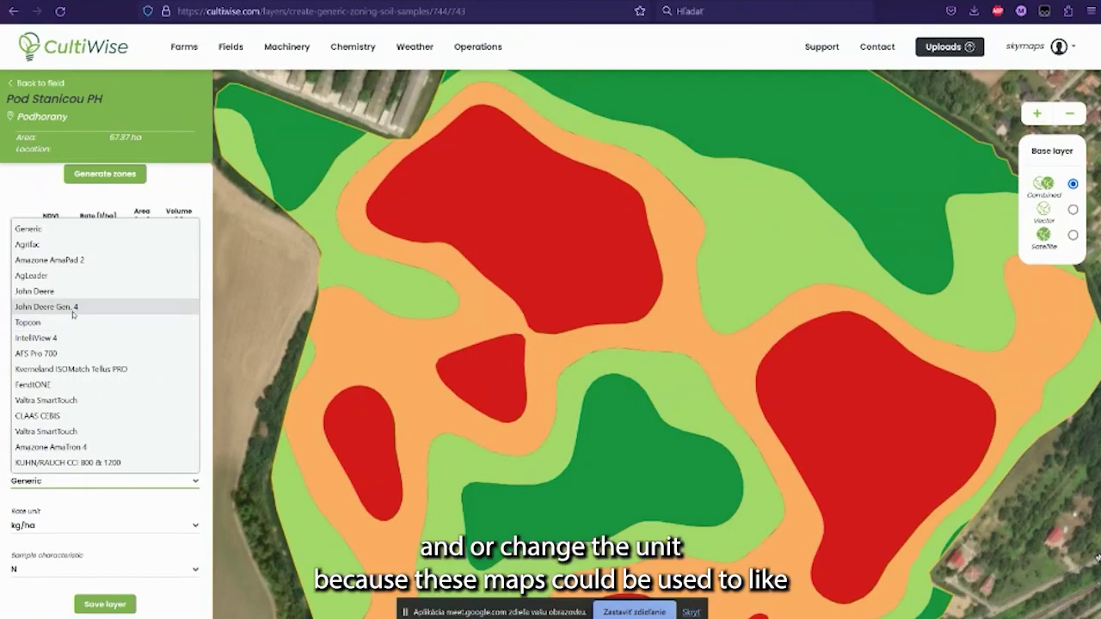
{"action": "left_click", "coordinate": [73, 308]}
{"action": "left_click", "coordinate": [47, 525]}
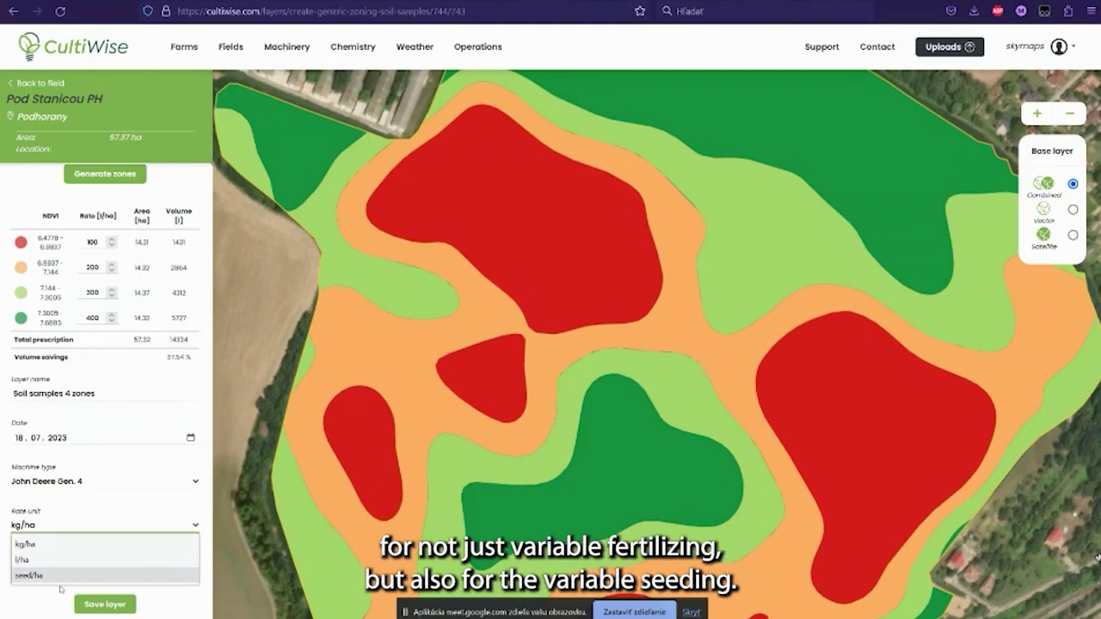
{"action": "left_click", "coordinate": [67, 544]}
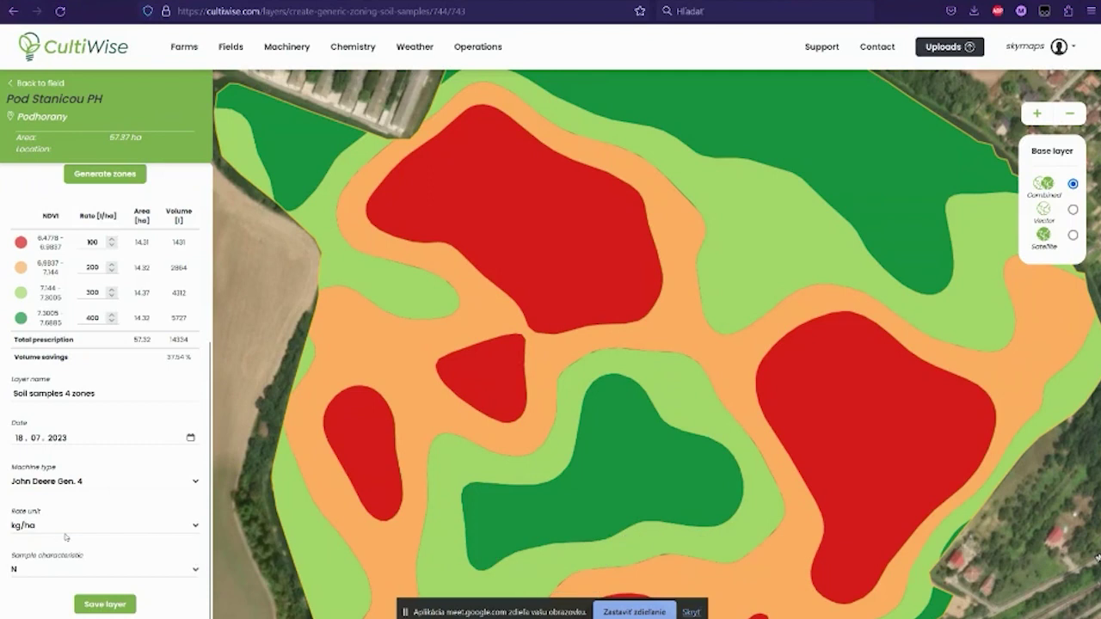
{"action": "left_click", "coordinate": [56, 572]}
{"action": "left_click", "coordinate": [54, 577]}
{"action": "scroll", "coordinate": [489, 428], "scroll_direction": "down", "scroll_amount": 2}
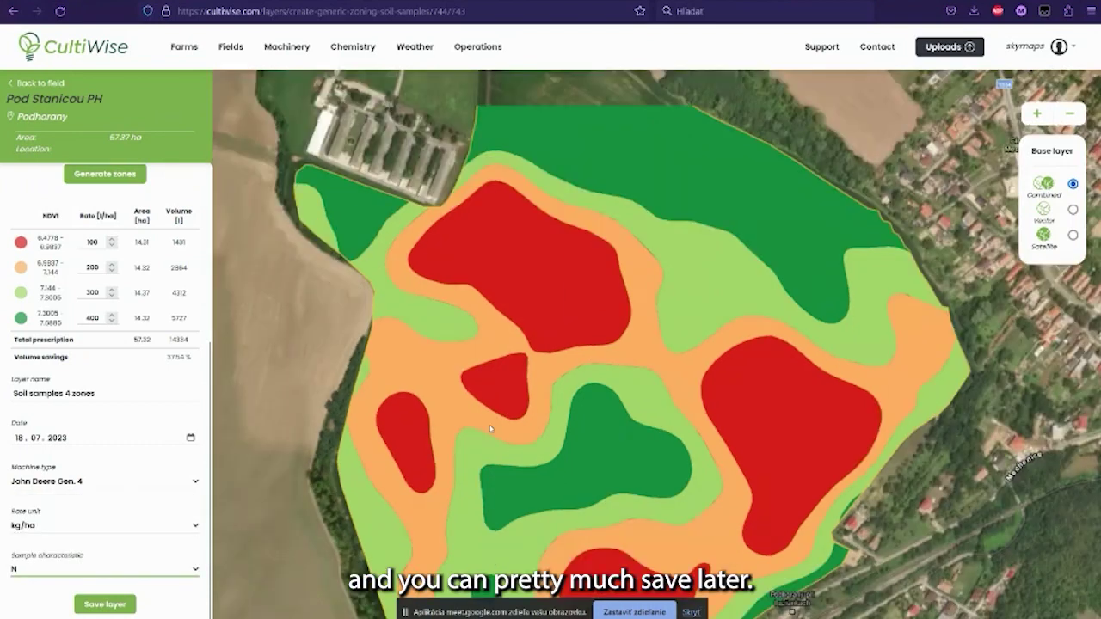
{"action": "left_click", "coordinate": [104, 605]}
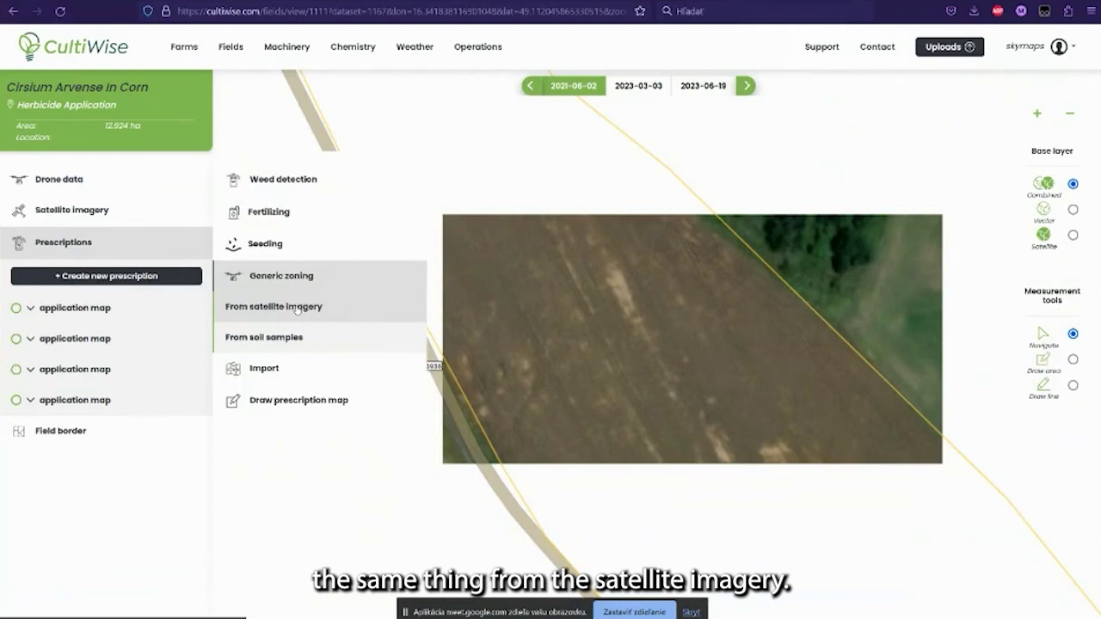
Start generic zoning from satellite imagery, try to show the Biomass Index (NDVI) layer of 6 July 2023, and set the zone count to 4
{"action": "left_click", "coordinate": [297, 310]}
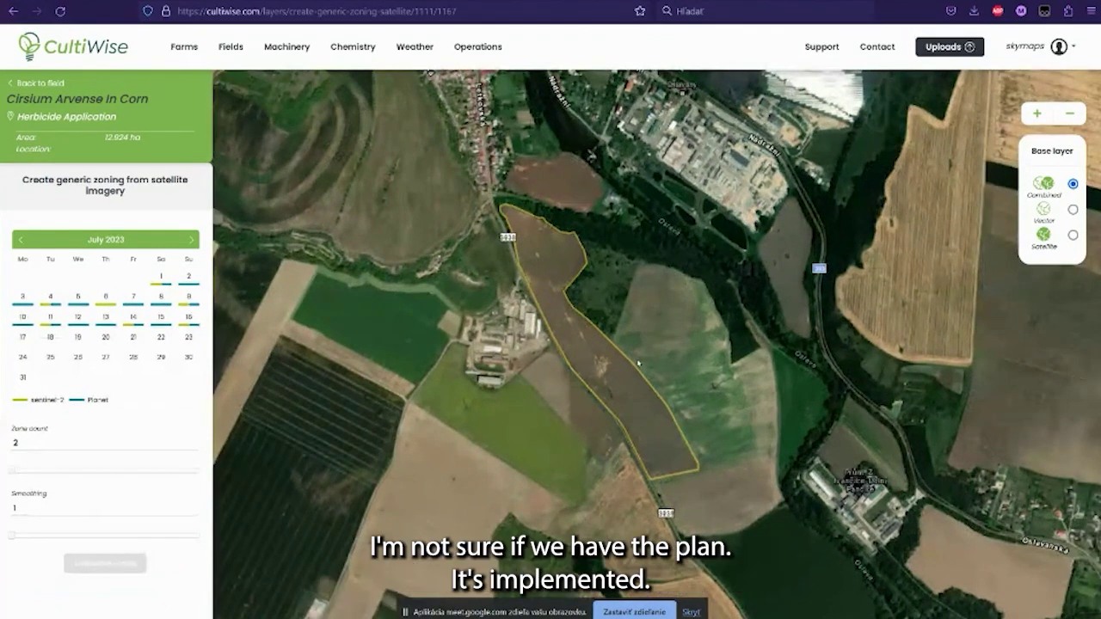
{"action": "scroll", "coordinate": [638, 365], "scroll_direction": "up", "scroll_amount": 2}
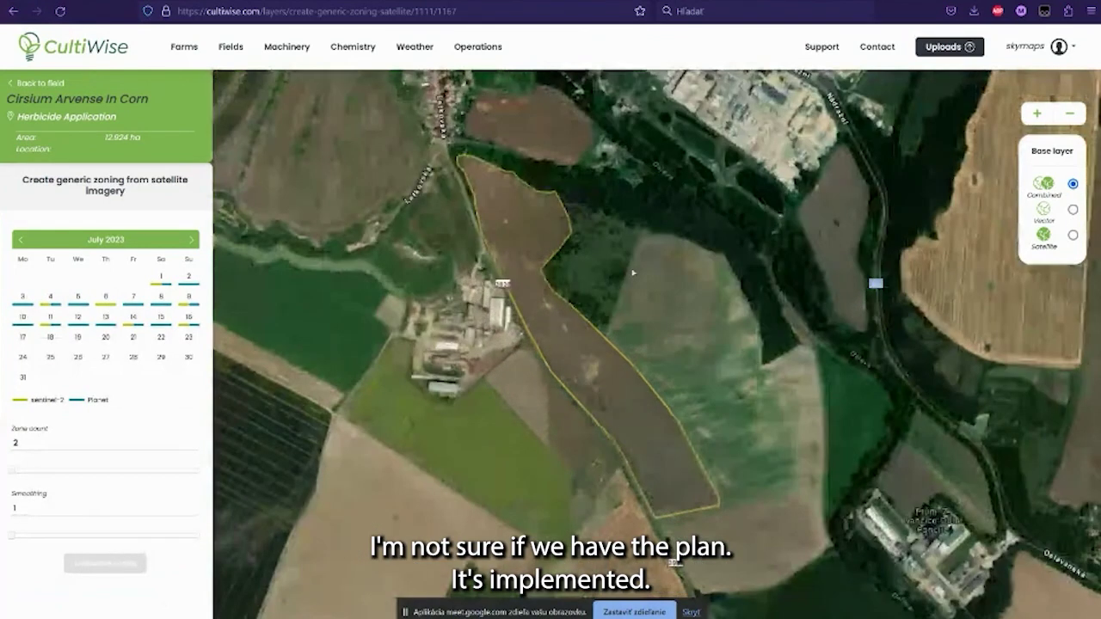
{"action": "left_click", "coordinate": [106, 301]}
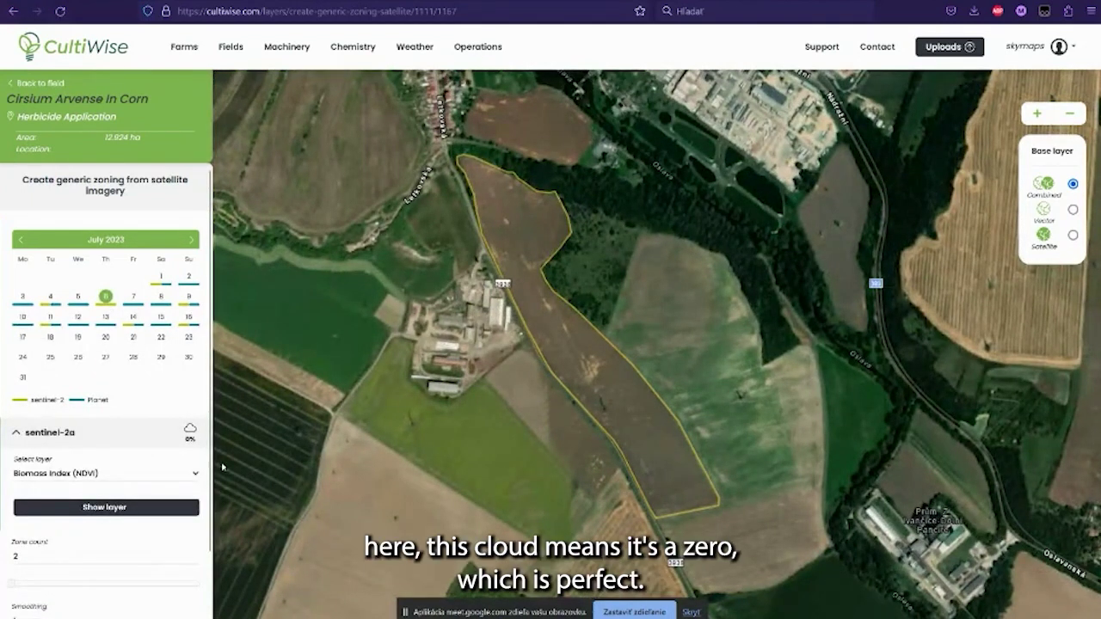
{"action": "left_click", "coordinate": [70, 511]}
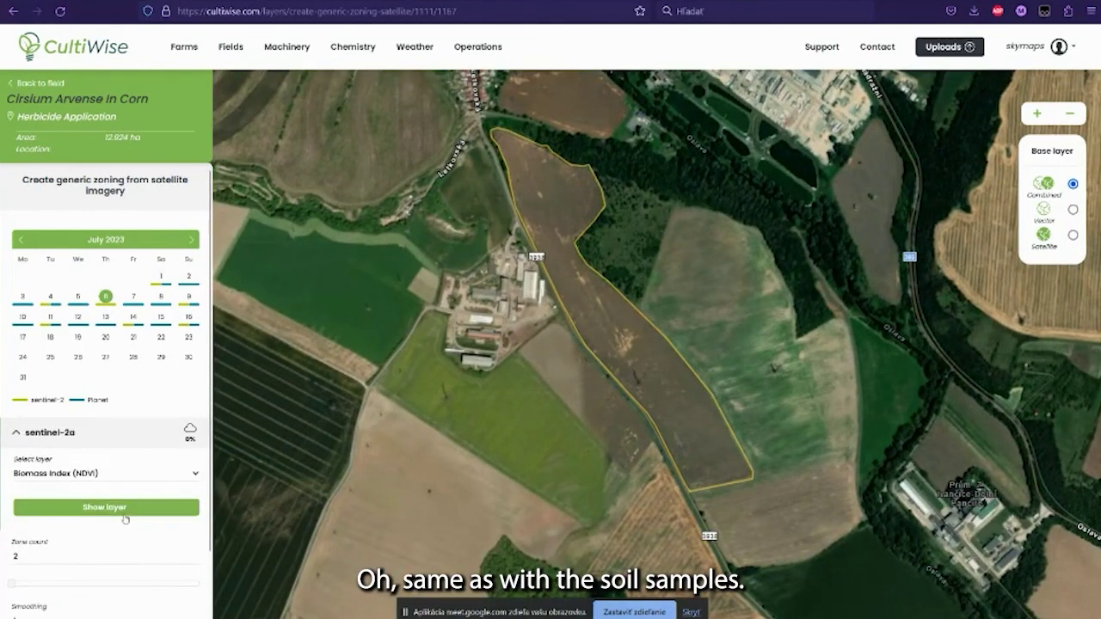
{"action": "scroll", "coordinate": [15, 513], "scroll_direction": "down", "scroll_amount": 2}
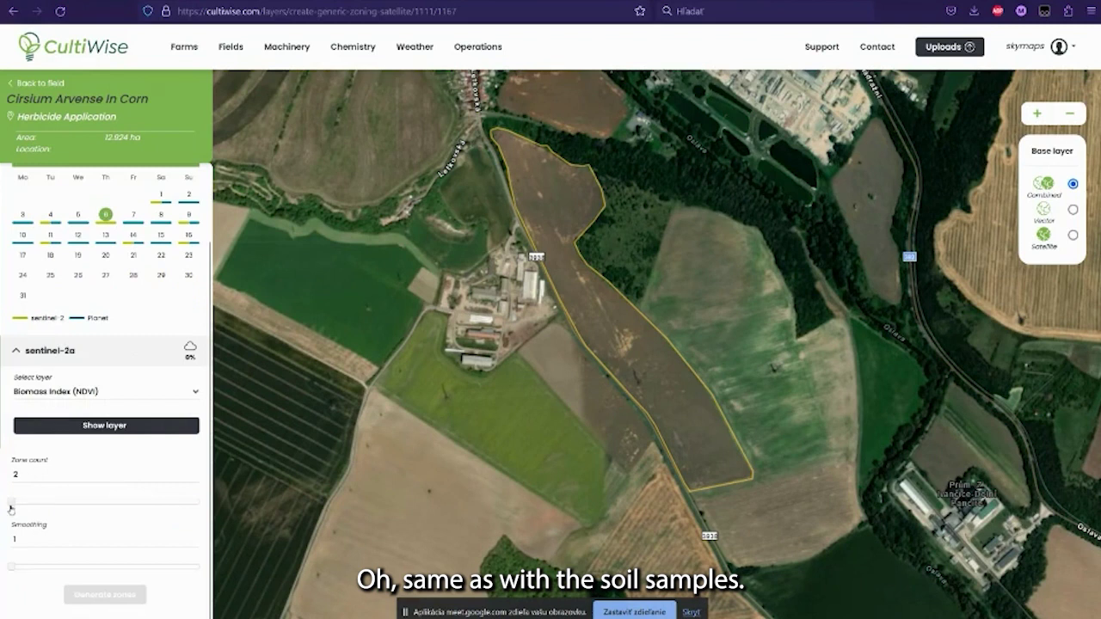
{"action": "left_click_drag", "start_coordinate": [13, 508], "coordinate": [57, 504]}
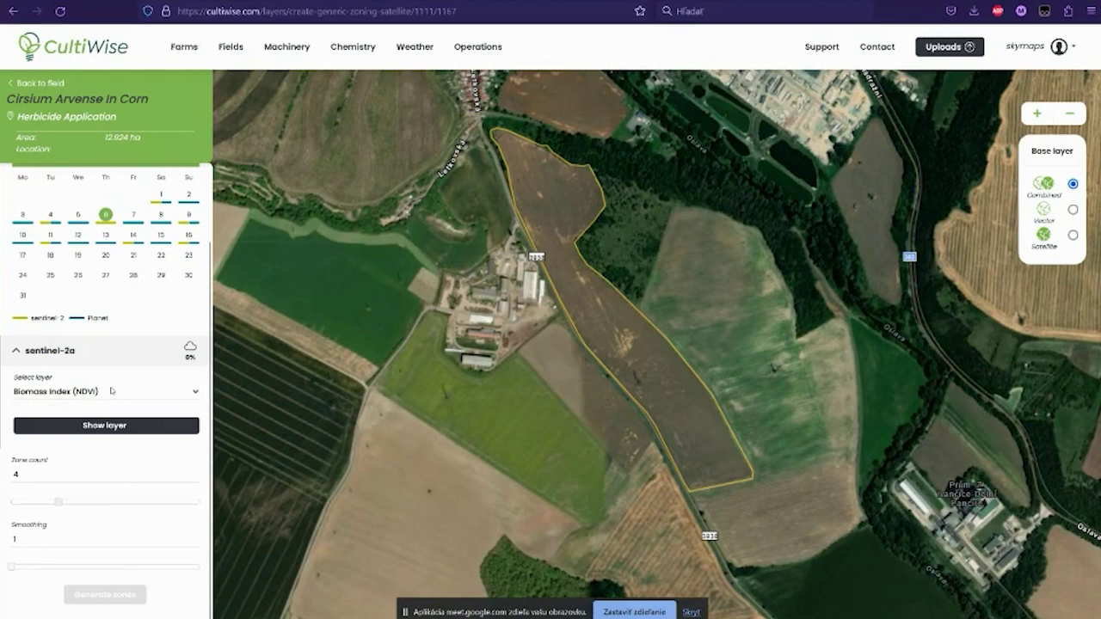
Check the cloud cover of the 4 July 2023 imagery and return to the field
{"action": "scroll", "coordinate": [116, 310], "scroll_direction": "up", "scroll_amount": 2}
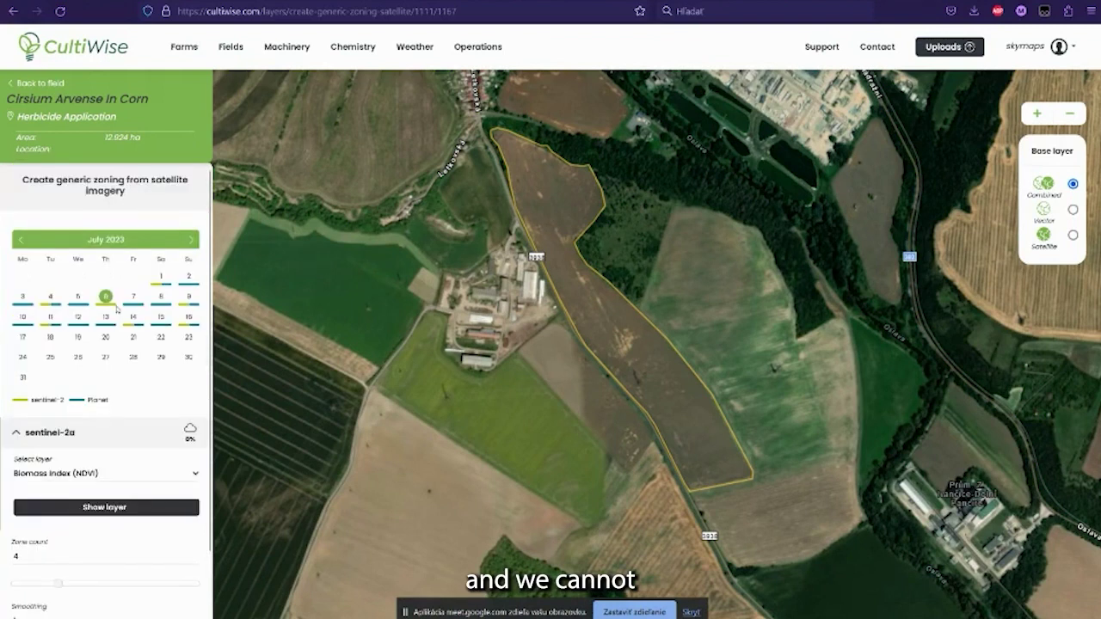
{"action": "left_click", "coordinate": [50, 297]}
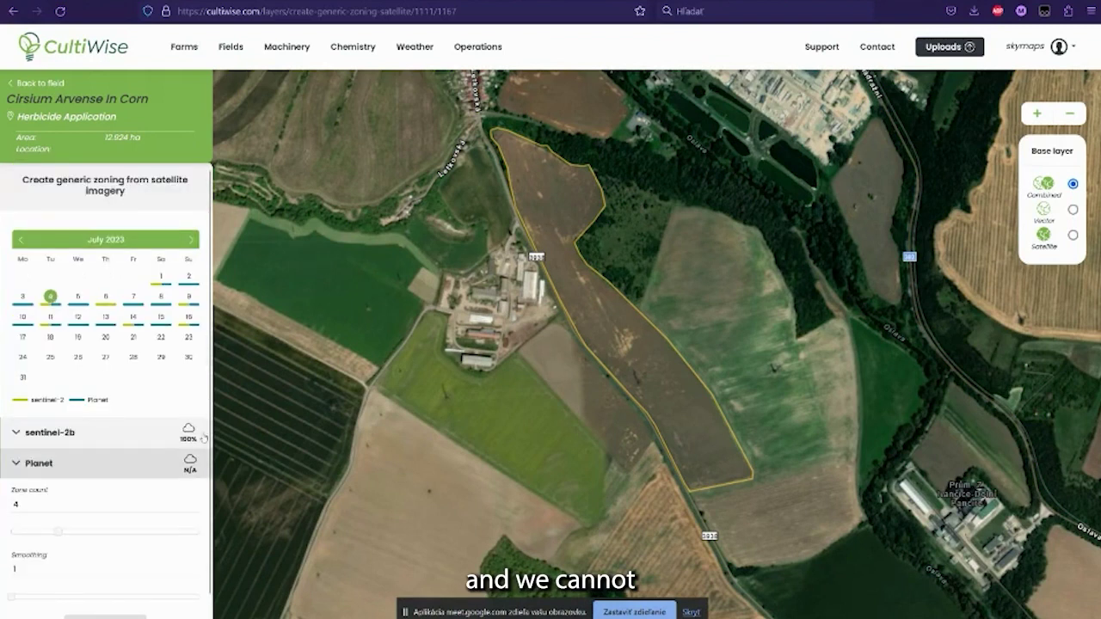
{"action": "left_click", "coordinate": [12, 10]}
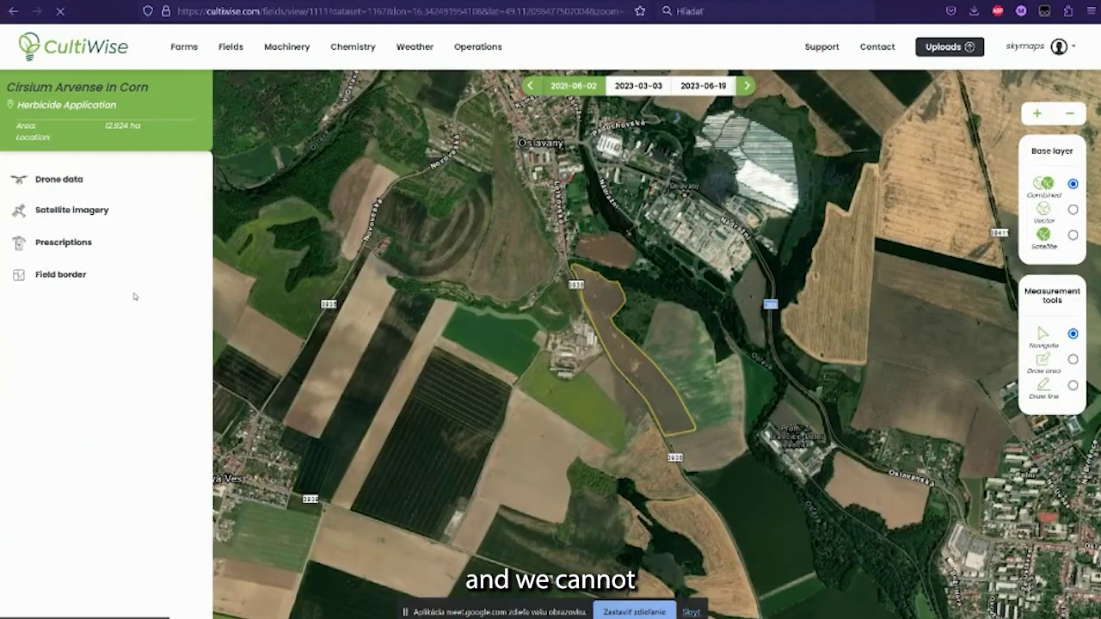
Start a generic zoning prescription from satellite imagery for the Cirsium Arvense In Corn field and select the 6 July 2023 imagery
{"action": "left_click", "coordinate": [77, 242]}
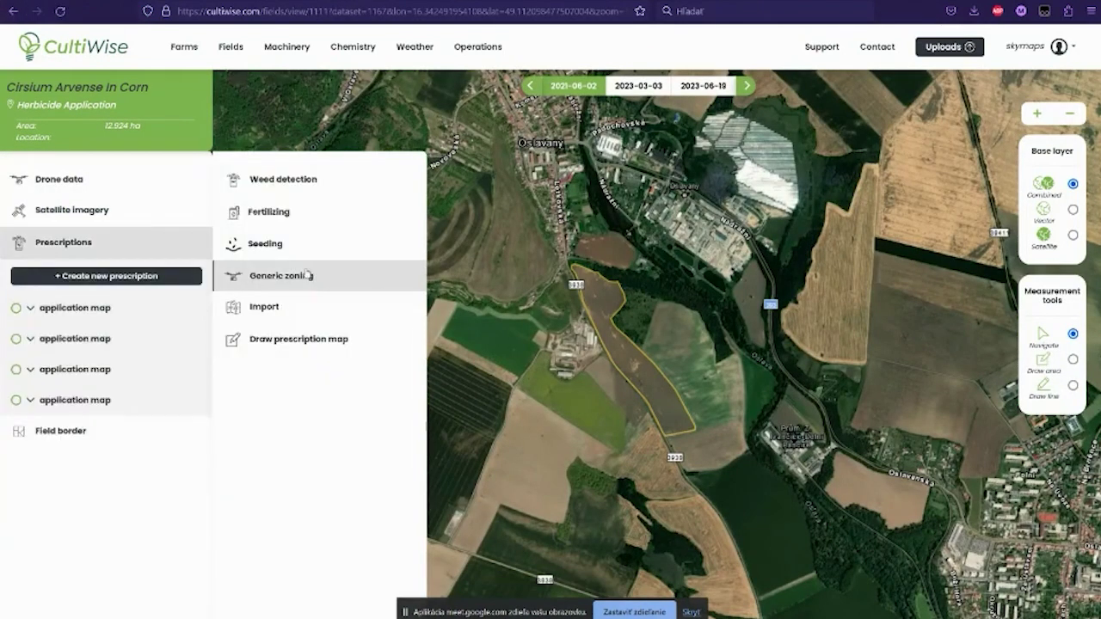
{"action": "left_click", "coordinate": [277, 276]}
{"action": "left_click", "coordinate": [287, 315]}
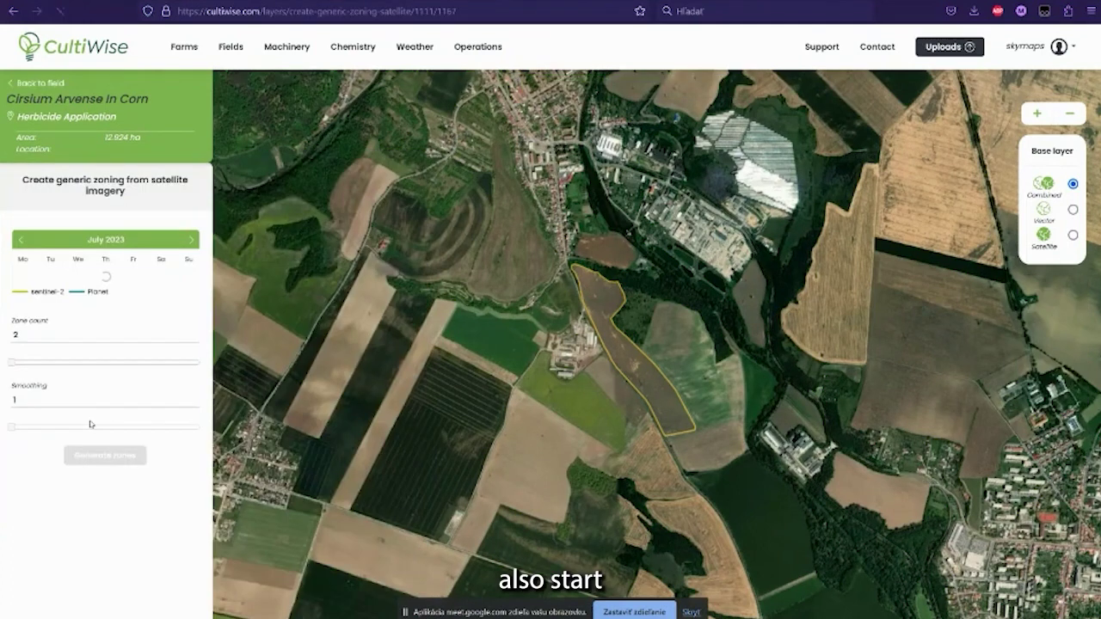
{"action": "left_click", "coordinate": [105, 296]}
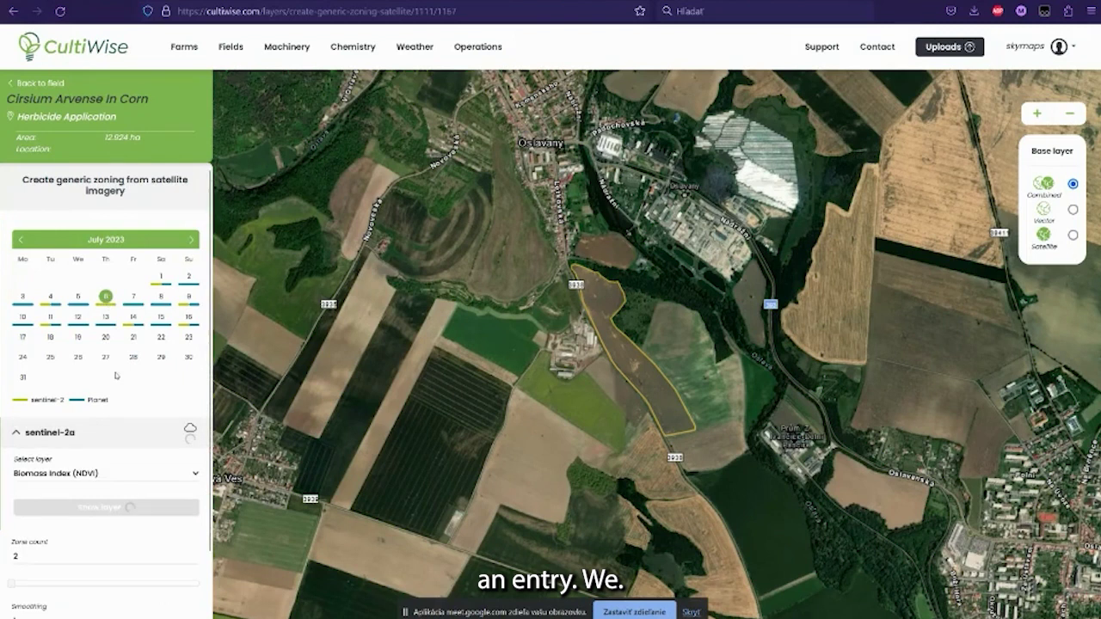
{"action": "scroll", "coordinate": [115, 376], "scroll_direction": "down", "scroll_amount": 2}
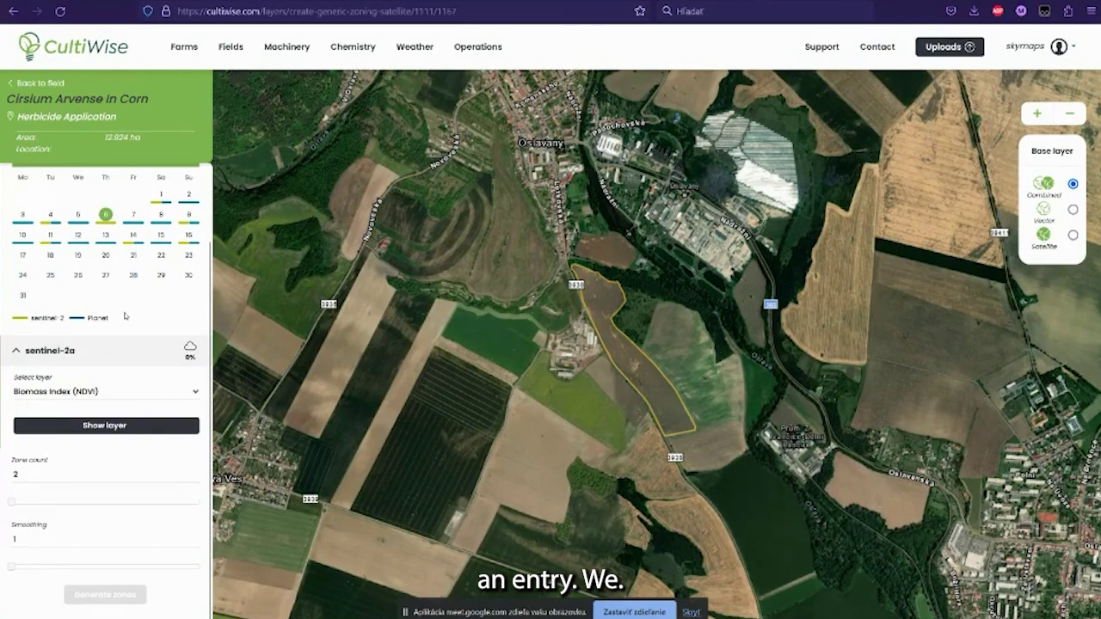
{"action": "scroll", "coordinate": [124, 317], "scroll_direction": "up", "scroll_amount": 2}
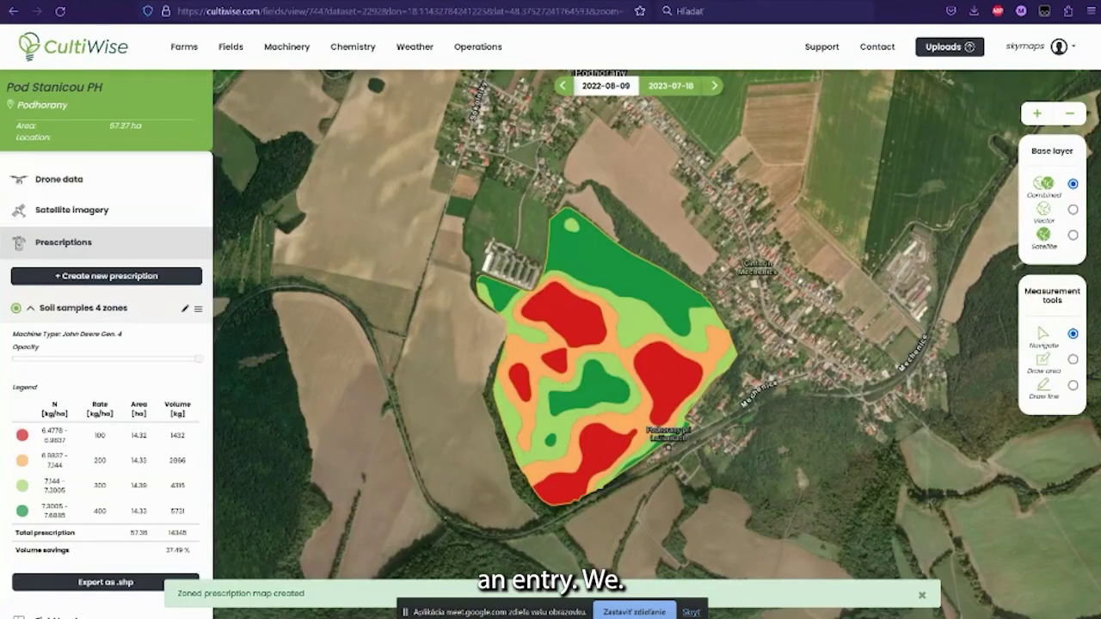
Start generic zoning from satellite imagery for the Pod Stanicou PH field and select the date 6 July 2023
{"action": "left_click", "coordinate": [163, 276]}
{"action": "left_click", "coordinate": [267, 275]}
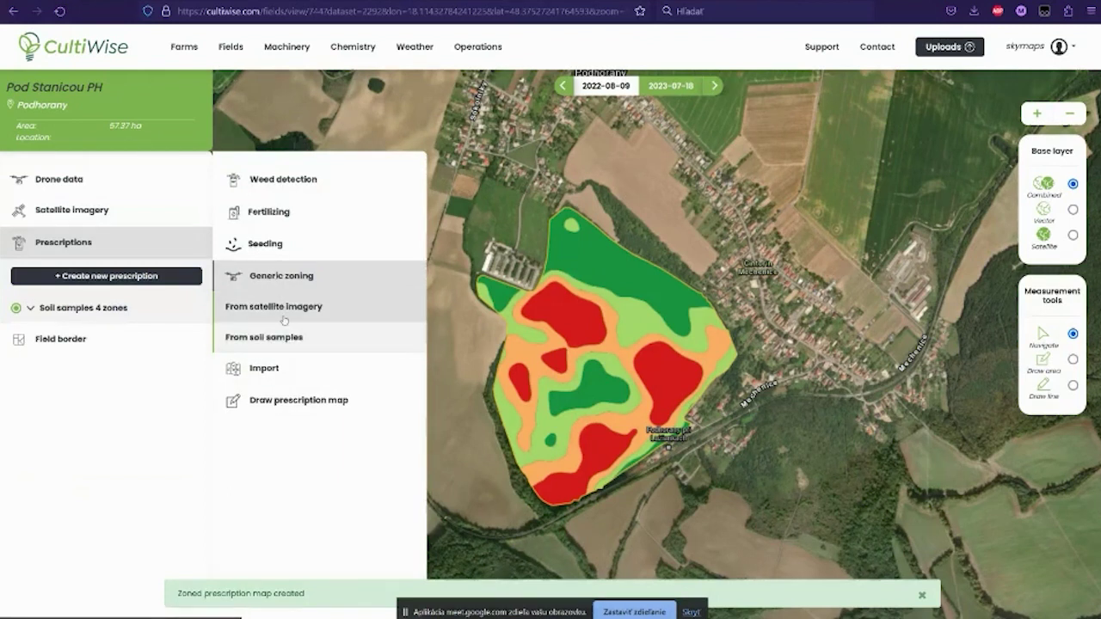
{"action": "left_click", "coordinate": [274, 306]}
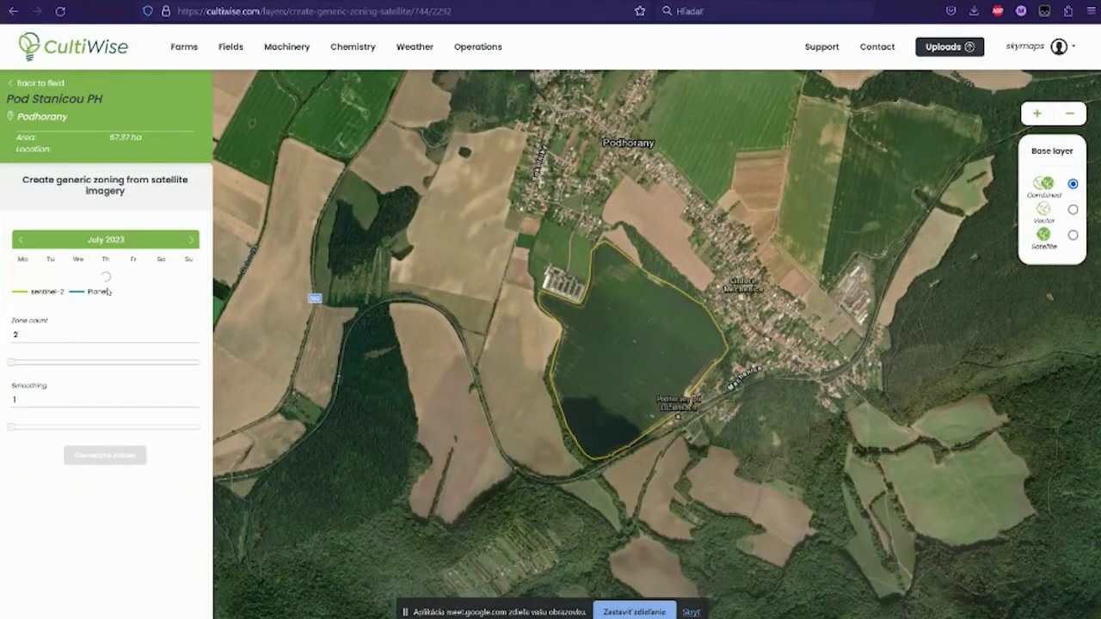
{"action": "scroll", "coordinate": [108, 554], "scroll_direction": "down", "scroll_amount": 1}
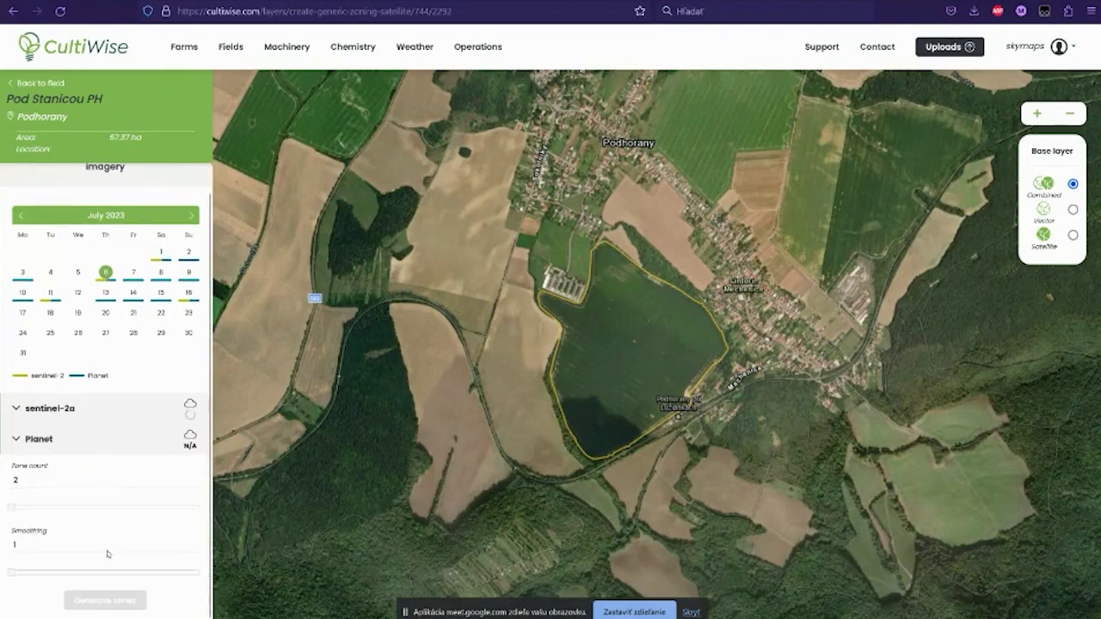
{"action": "scroll", "coordinate": [107, 554], "scroll_direction": "down", "scroll_amount": 1}
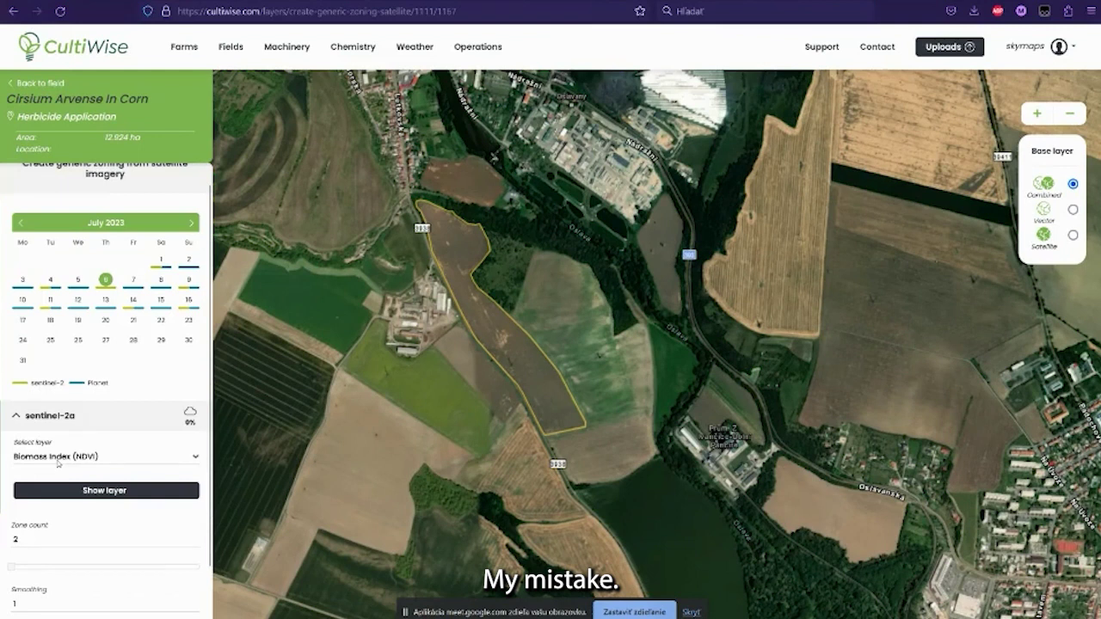
Show the sentinel-2a Biomass Index (NDVI) layer on the Cirsium Arvense In Corn field and inspect it on the map
{"action": "scroll", "coordinate": [57, 462], "scroll_direction": "up", "scroll_amount": 1}
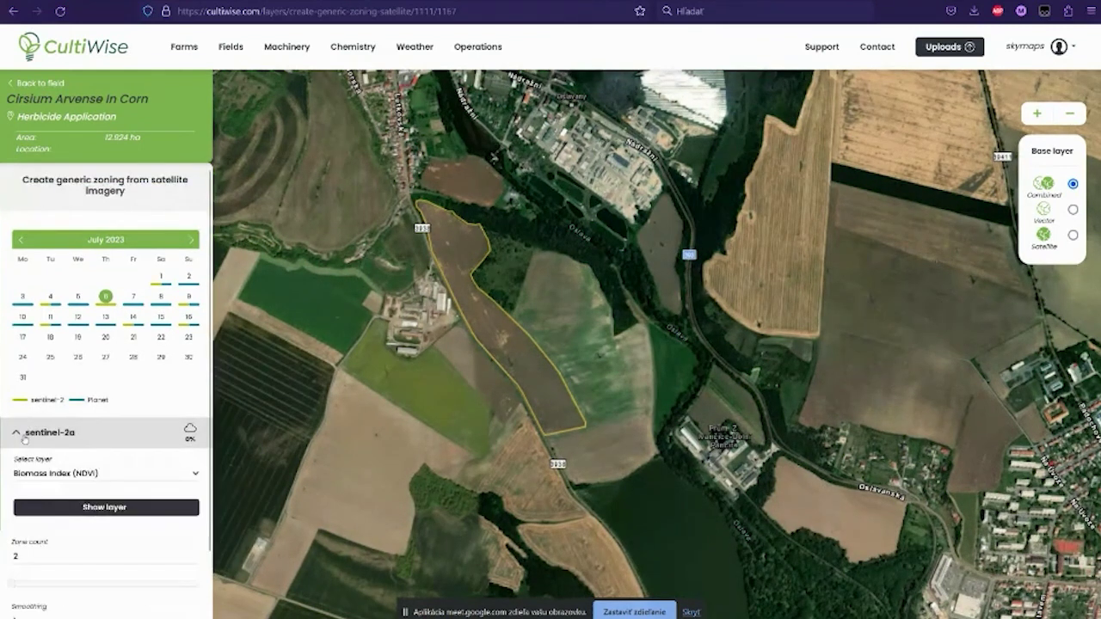
{"action": "scroll", "coordinate": [102, 454], "scroll_direction": "down", "scroll_amount": 1}
{"action": "left_click", "coordinate": [101, 442]}
{"action": "scroll", "coordinate": [49, 578], "scroll_direction": "down", "scroll_amount": 2}
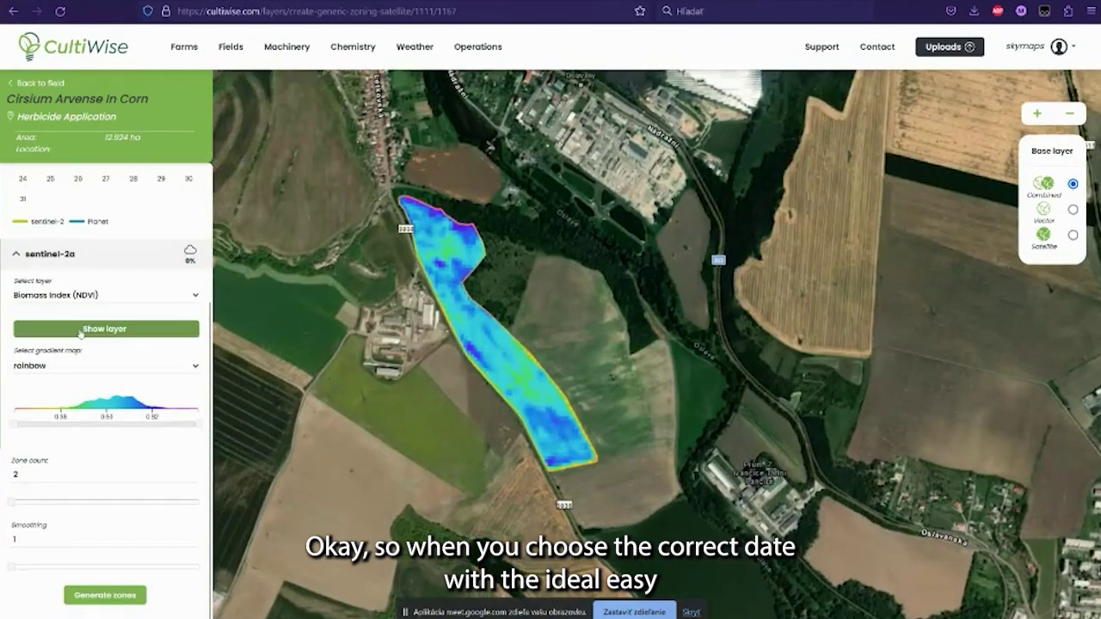
{"action": "scroll", "coordinate": [115, 253], "scroll_direction": "up", "scroll_amount": 2}
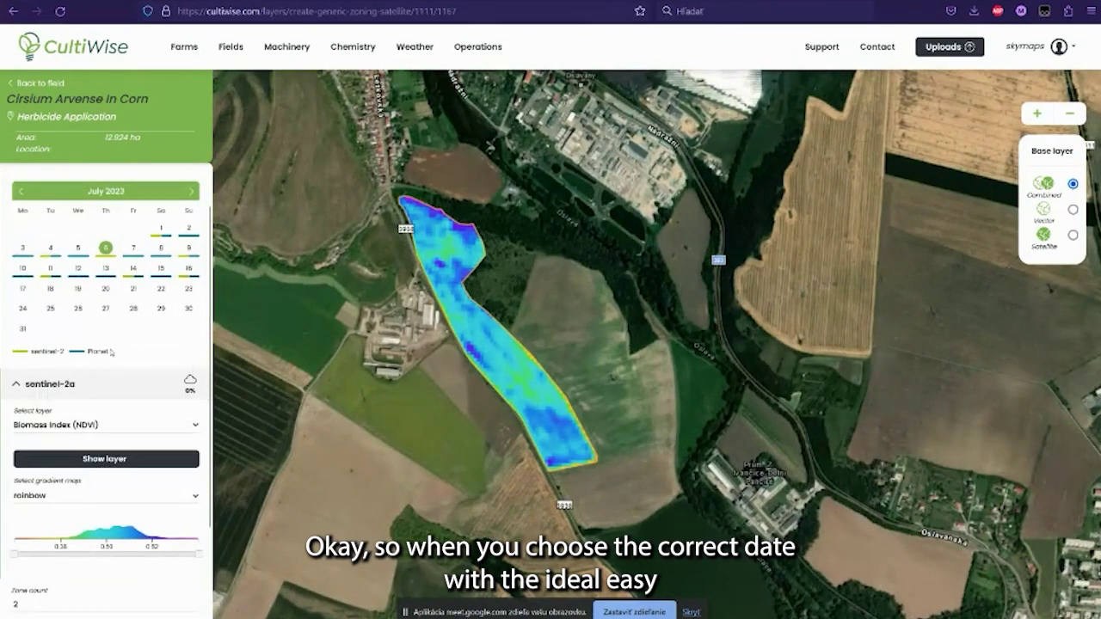
{"action": "left_click_drag", "start_coordinate": [437, 271], "coordinate": [470, 362]}
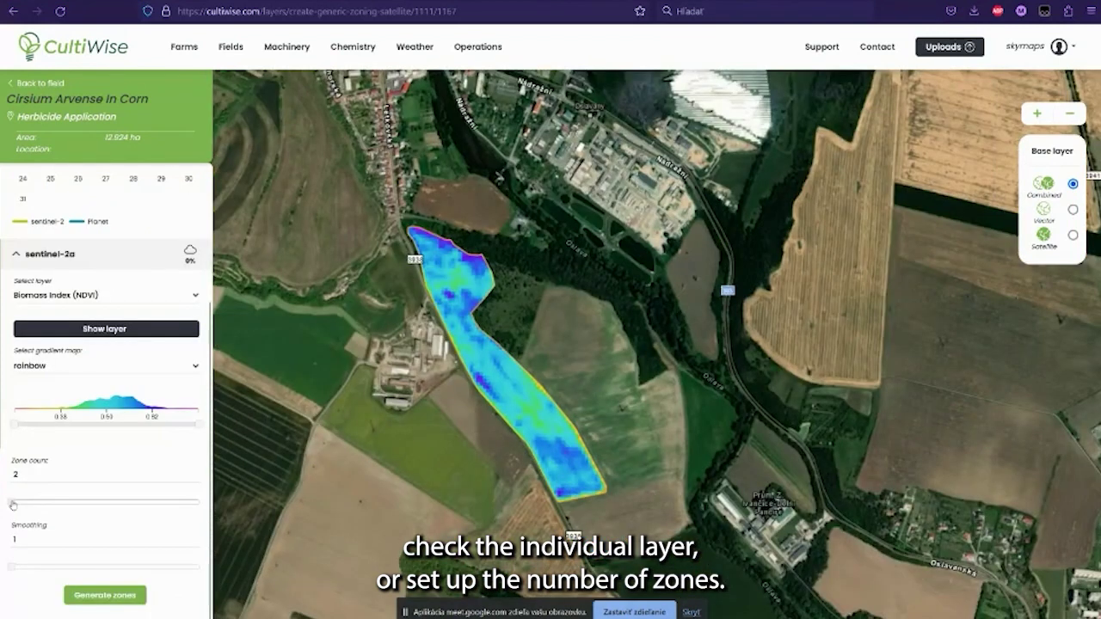
Generate the satellite-based zones with a zone count of 4 and smoothing of 3
{"action": "left_click_drag", "start_coordinate": [13, 503], "coordinate": [53, 502]}
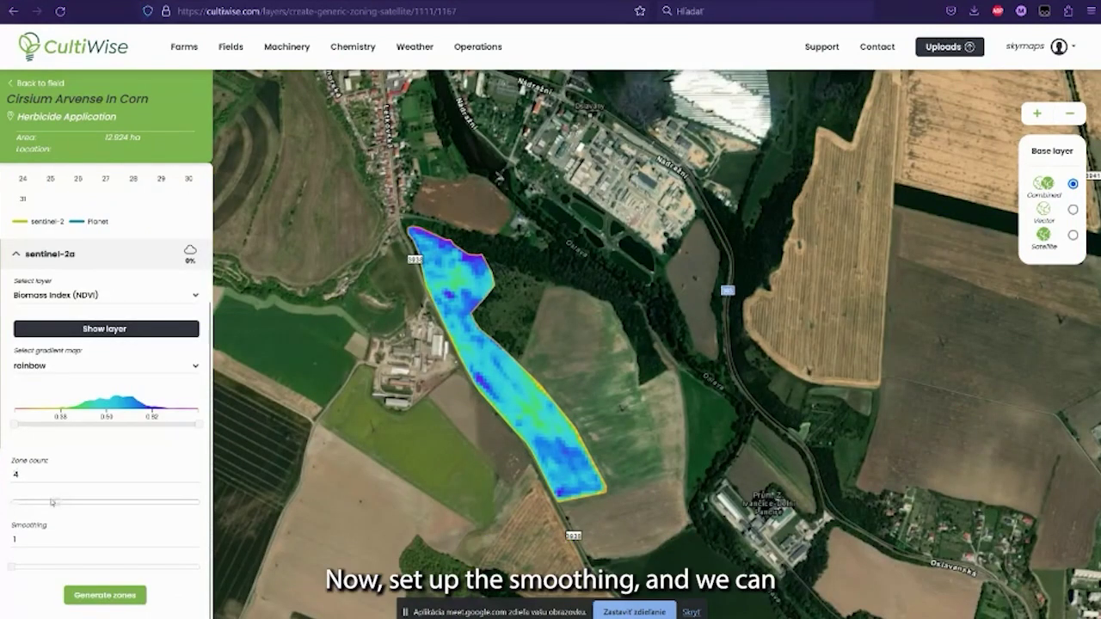
{"action": "left_click_drag", "start_coordinate": [11, 568], "coordinate": [58, 568]}
{"action": "left_click", "coordinate": [104, 567]}
{"action": "left_click", "coordinate": [105, 595]}
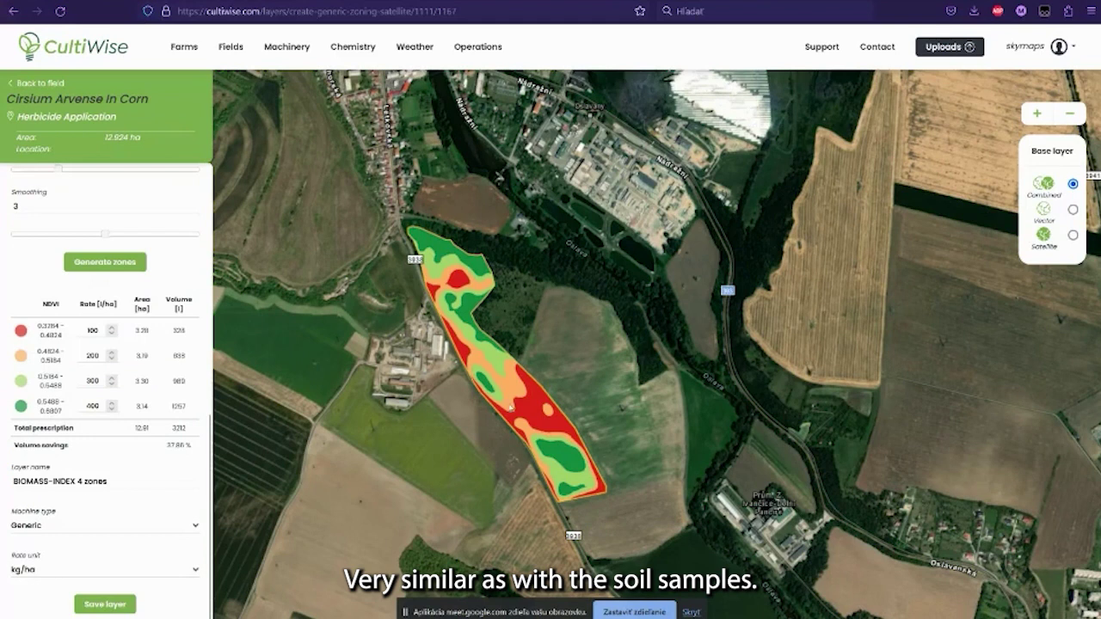
Keep the machine type as Generic and save the BIOMASS-INDEX 4 zones prescription layer
{"action": "scroll", "coordinate": [511, 406], "scroll_direction": "up", "scroll_amount": 2}
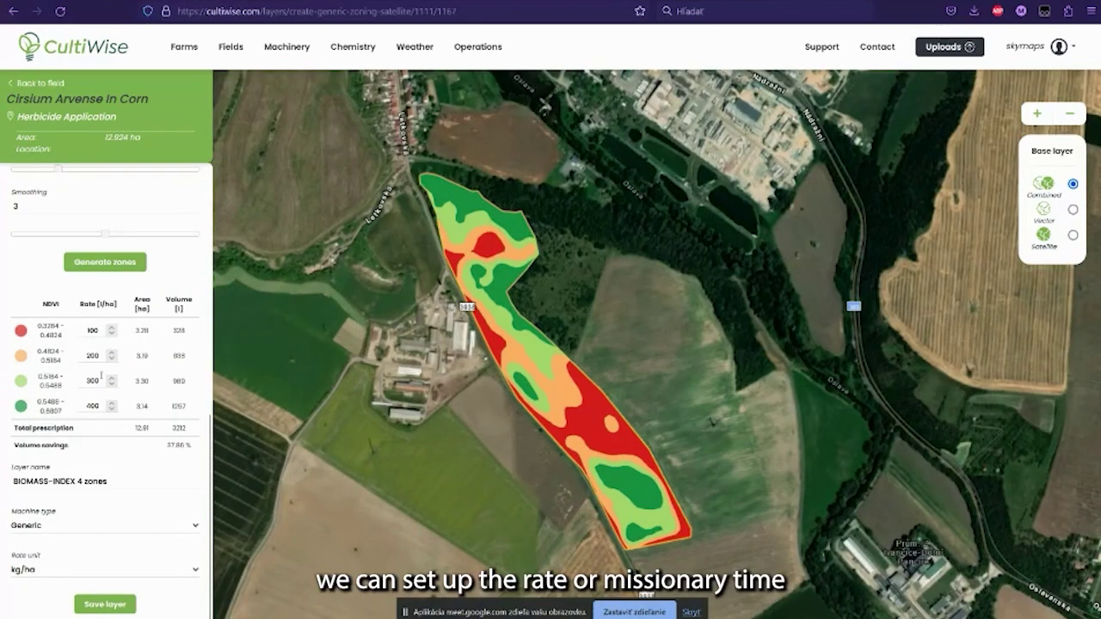
{"action": "left_click", "coordinate": [107, 525]}
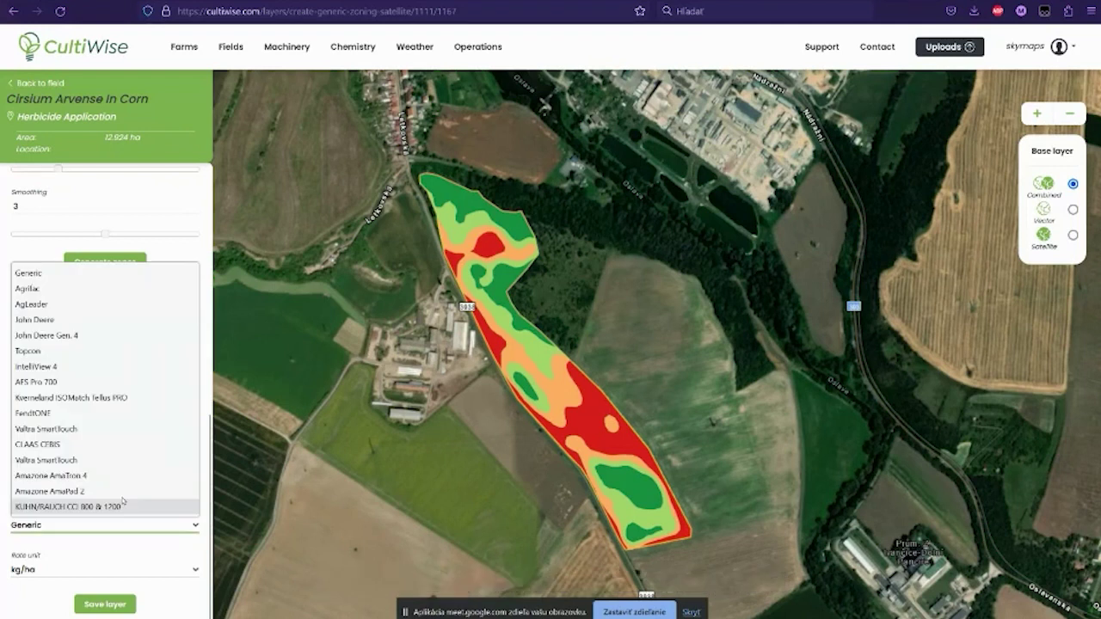
{"action": "left_click", "coordinate": [110, 523]}
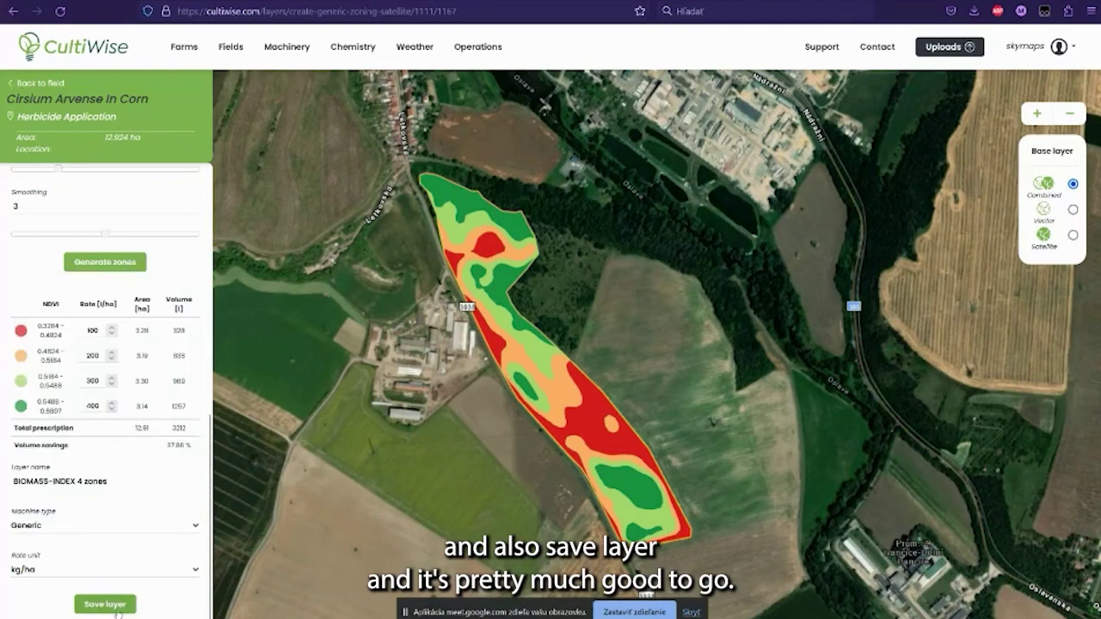
{"action": "left_click", "coordinate": [116, 605]}
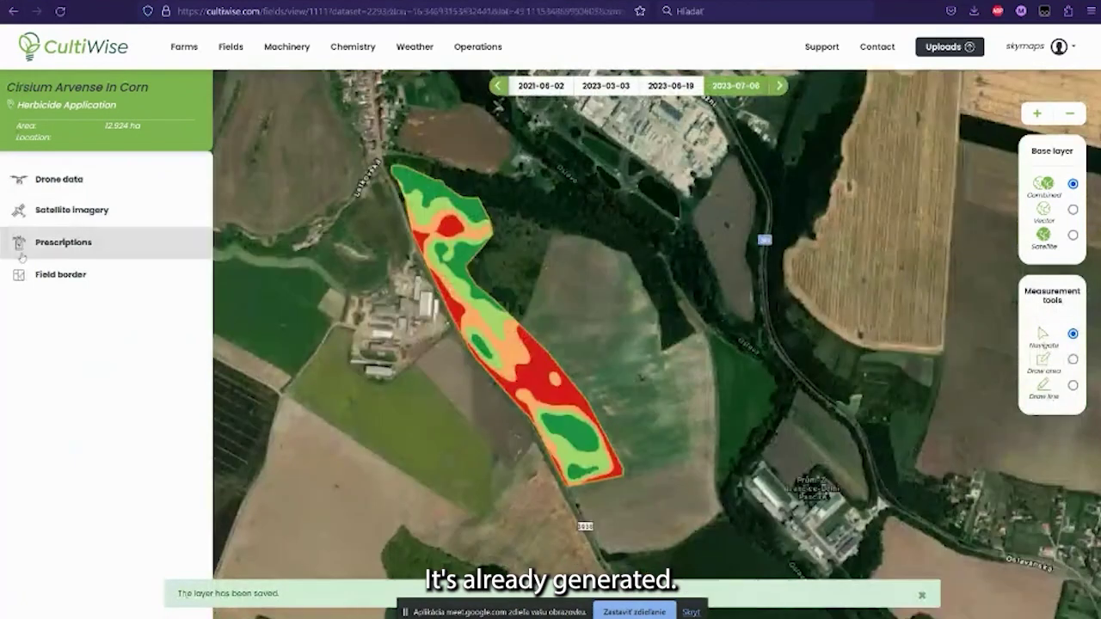
Review the saved BIOMASS-INDEX 4 zones layer among the field's prescriptions
{"action": "left_click", "coordinate": [22, 255]}
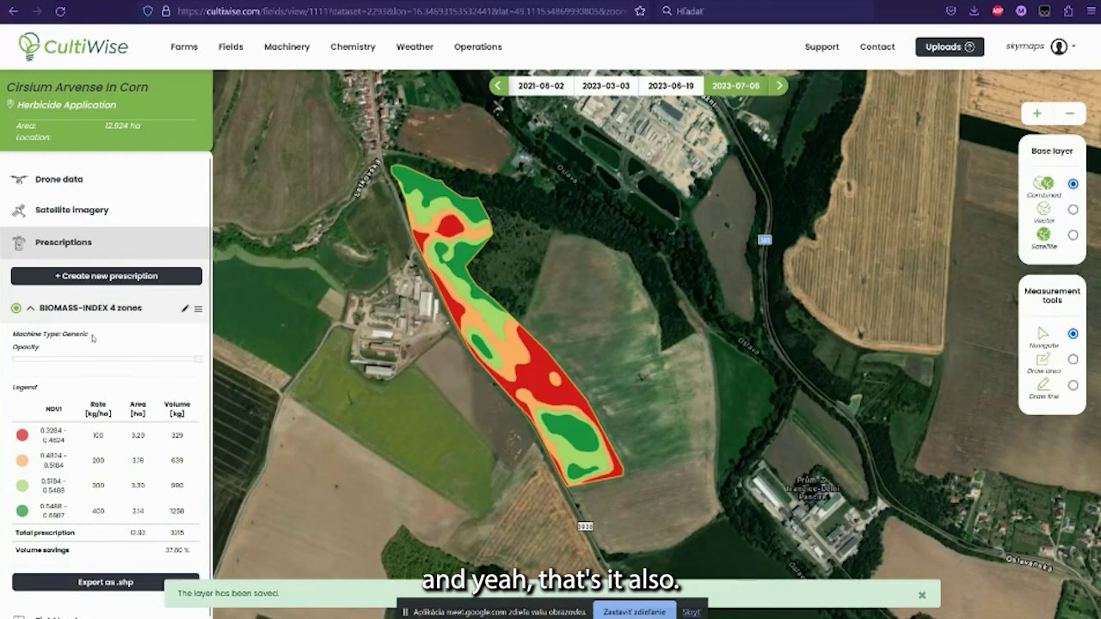
{"action": "left_click", "coordinate": [77, 246]}
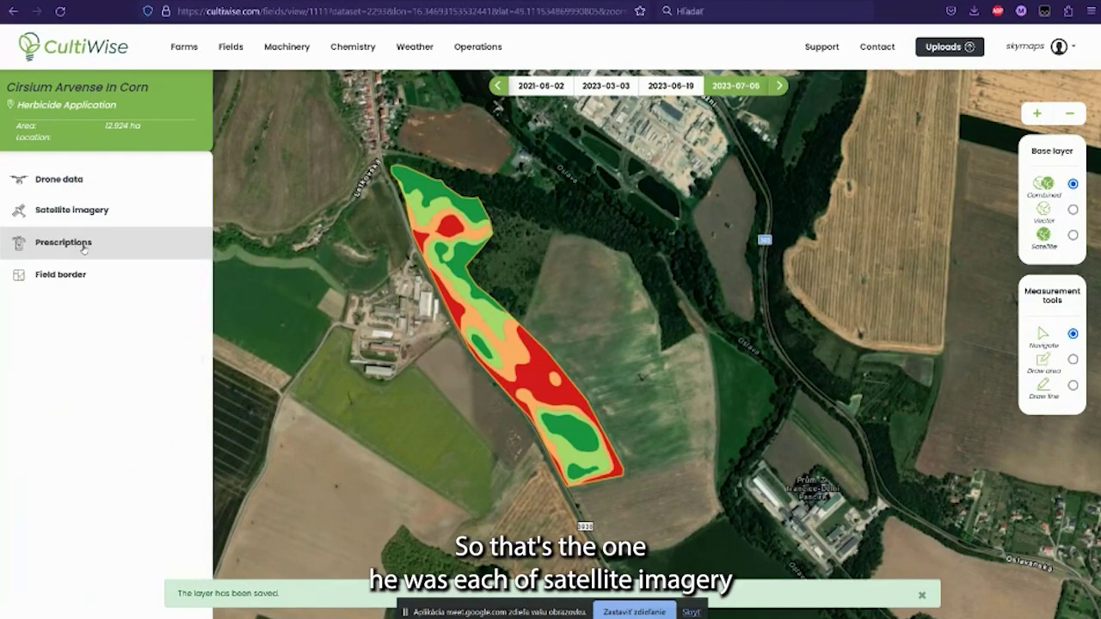
{"action": "left_click", "coordinate": [84, 246]}
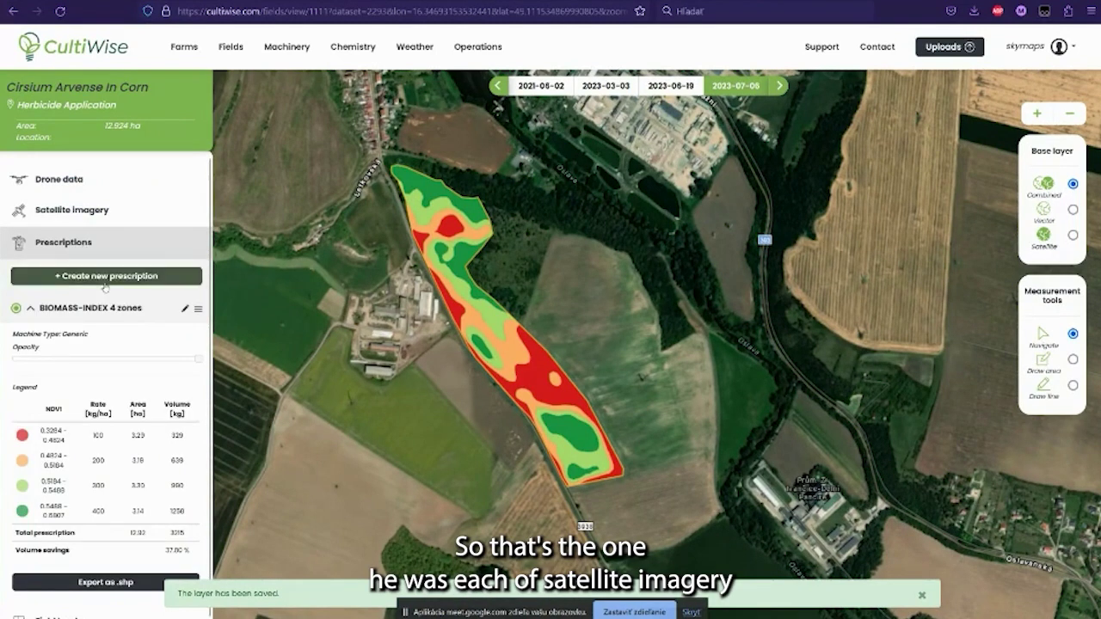
Start a new fertilizing prescription and select the fields Agro výstava, AU 214.0, Babindol and Babtai
{"action": "left_click", "coordinate": [106, 278]}
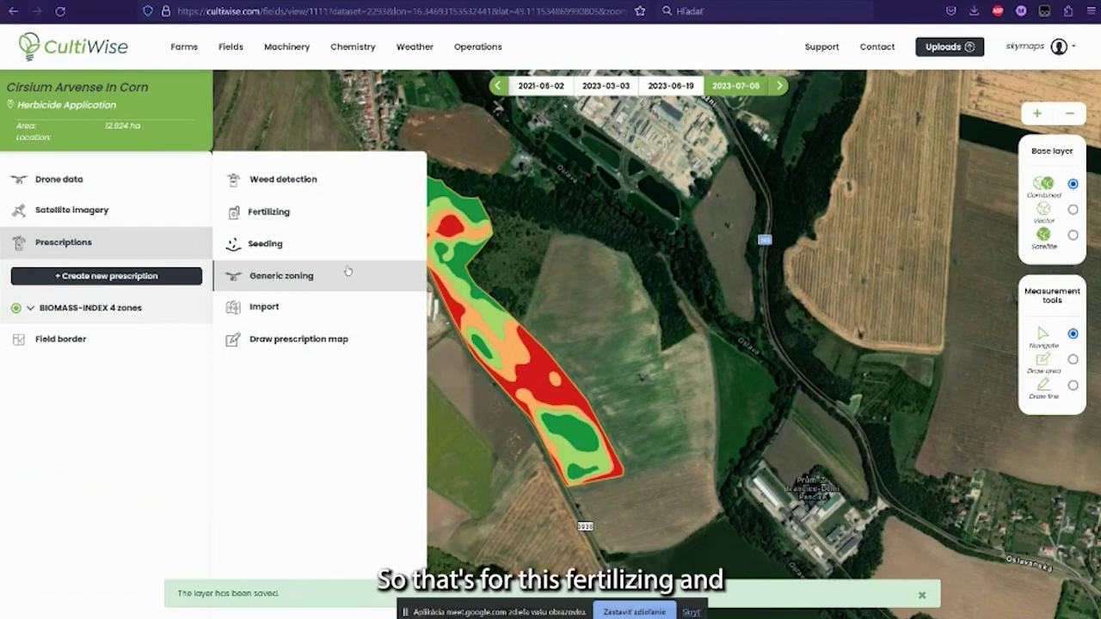
{"action": "left_click", "coordinate": [313, 227]}
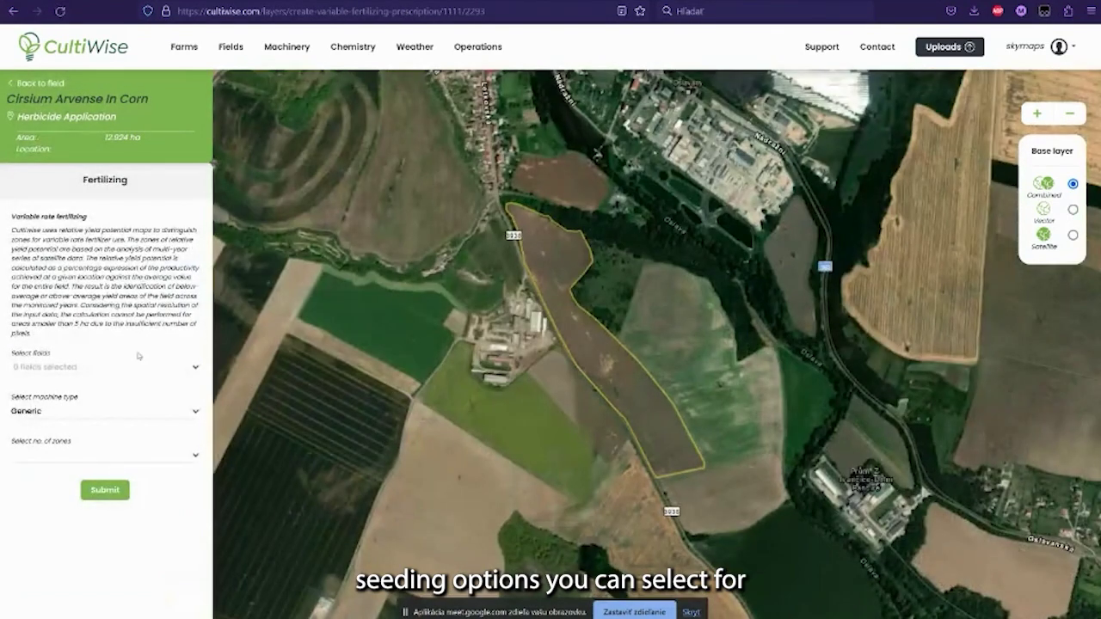
{"action": "left_click", "coordinate": [201, 367]}
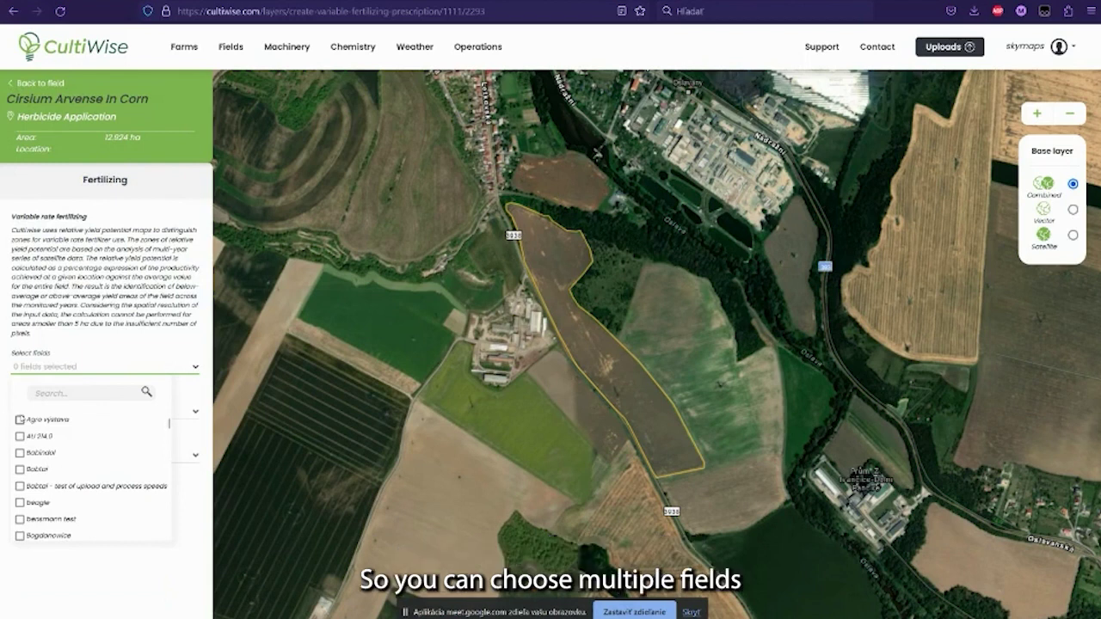
{"action": "left_click", "coordinate": [20, 420]}
{"action": "left_click", "coordinate": [20, 437]}
{"action": "left_click", "coordinate": [19, 453]}
{"action": "left_click", "coordinate": [20, 469]}
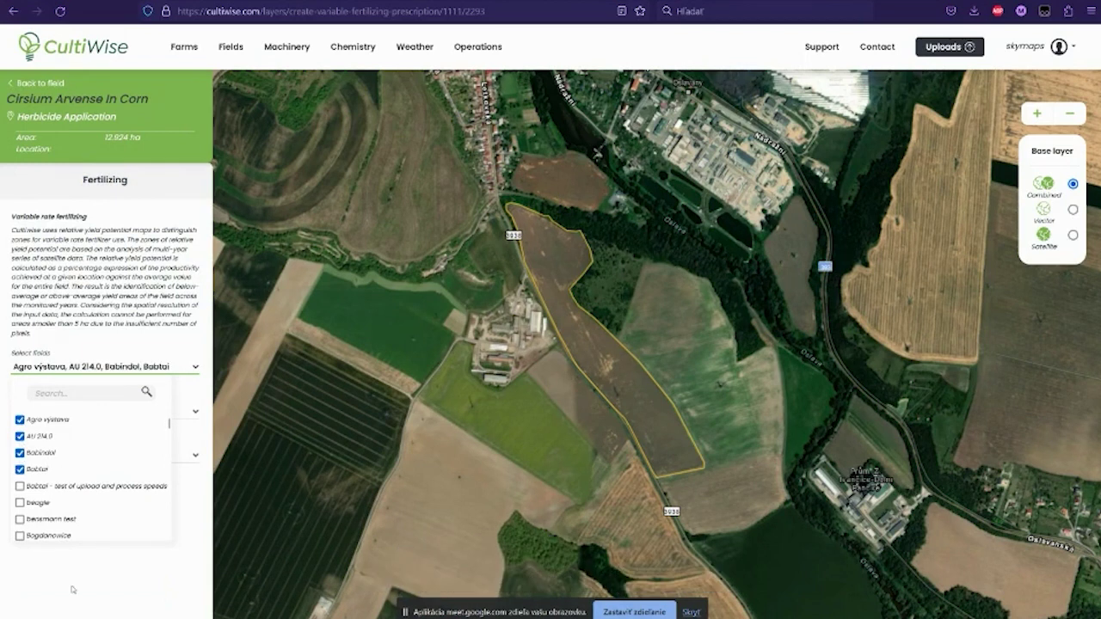
{"action": "left_click", "coordinate": [73, 590]}
Set the fertilizing prescription's machine type to Topcon and its number of zones to 3, and submit it
{"action": "left_click", "coordinate": [12, 411]}
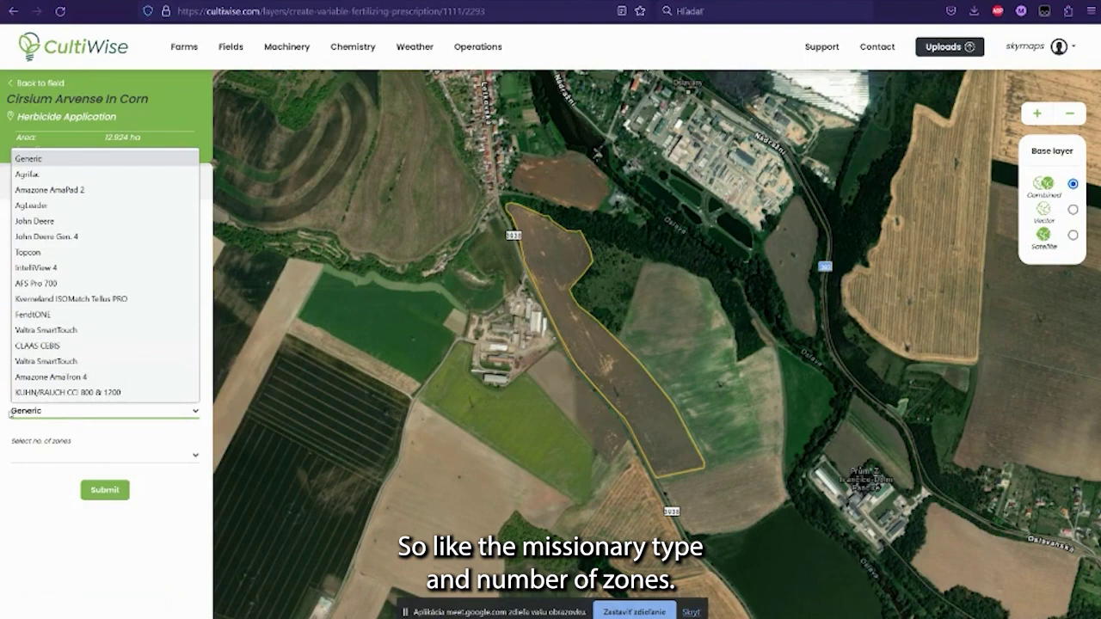
{"action": "left_click", "coordinate": [34, 252]}
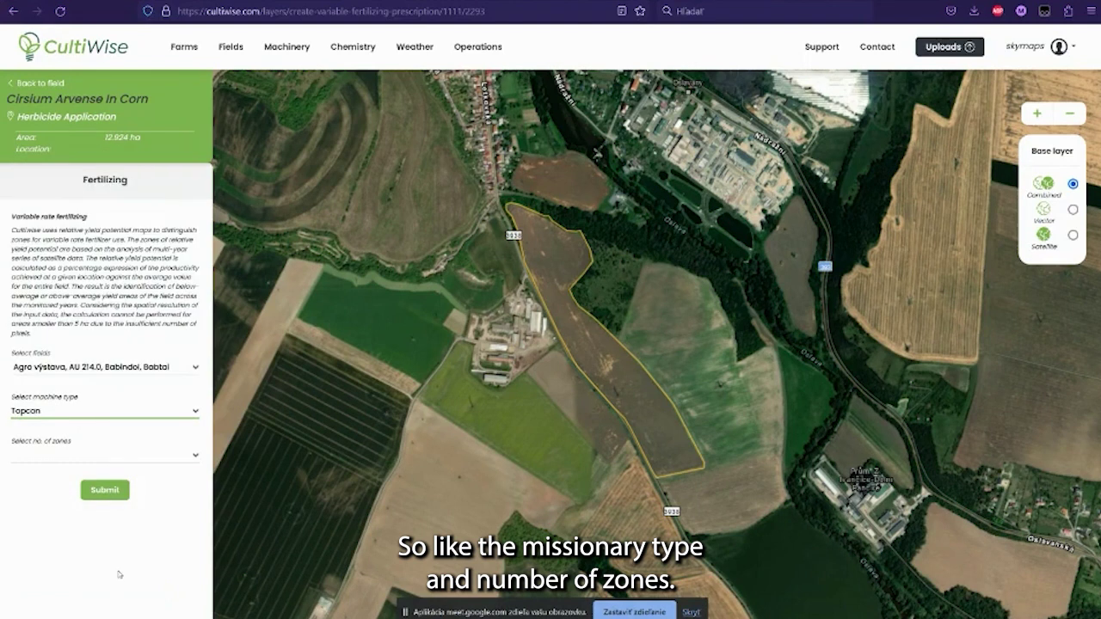
{"action": "left_click", "coordinate": [90, 455]}
{"action": "left_click", "coordinate": [21, 472]}
{"action": "left_click", "coordinate": [123, 584]}
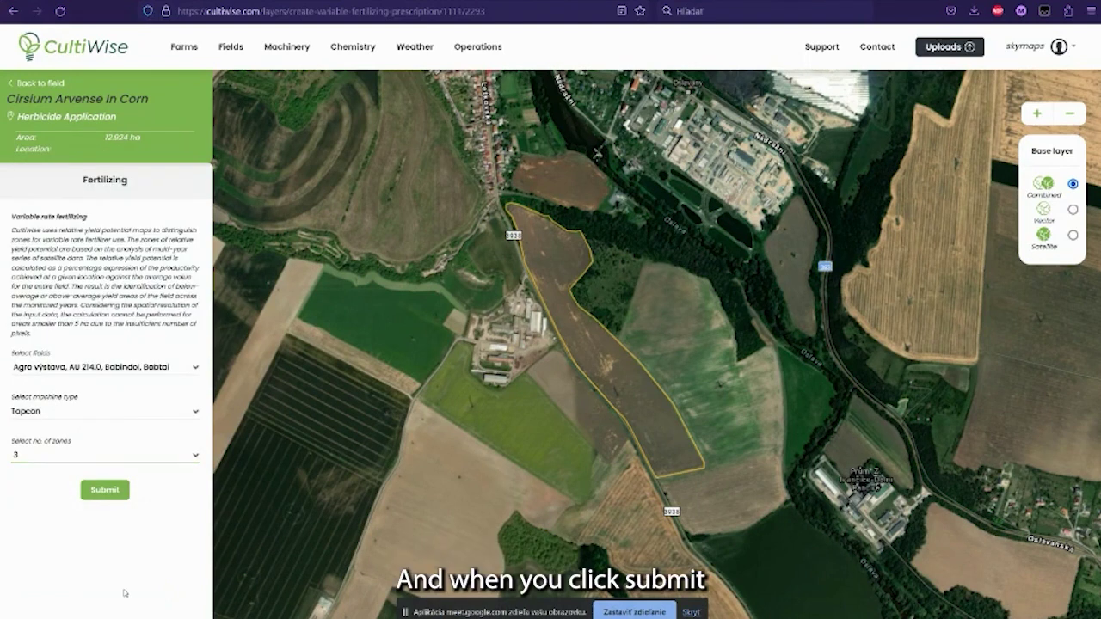
{"action": "left_click", "coordinate": [94, 491]}
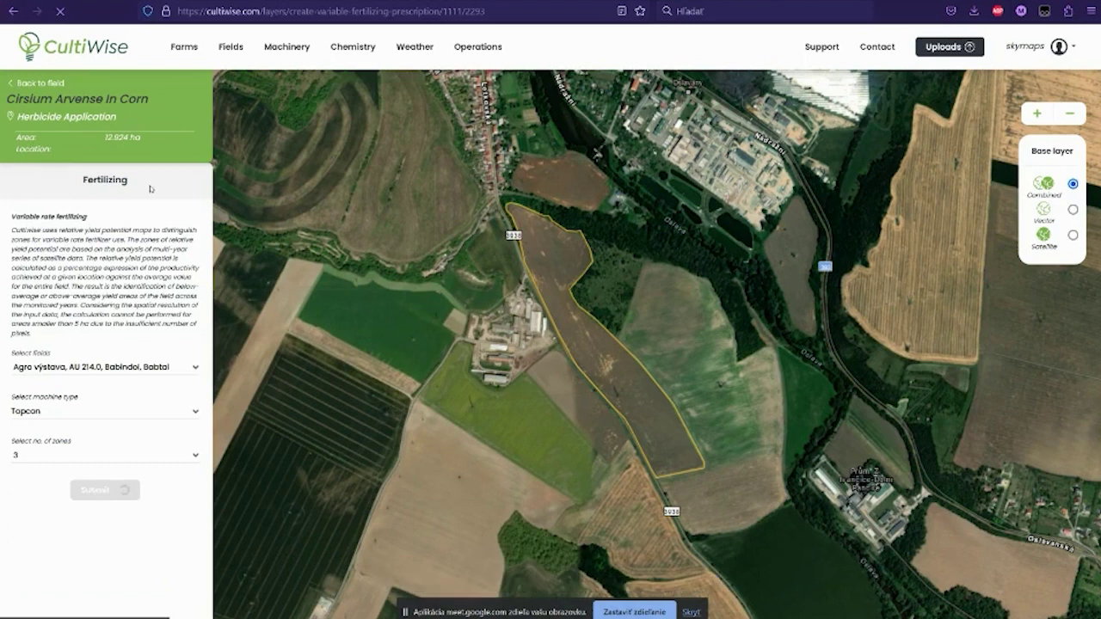
Leave the fertilizing form and load the cultiwise.com start page
{"action": "left_click", "coordinate": [10, 86]}
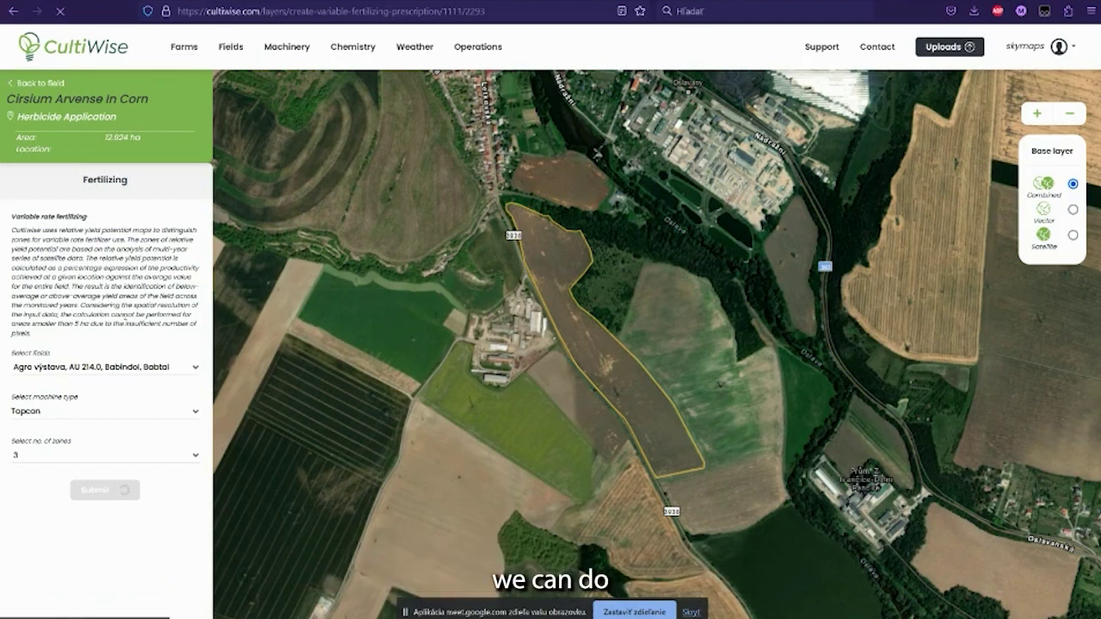
{"action": "mouse_move", "coordinate": [754, 618]}
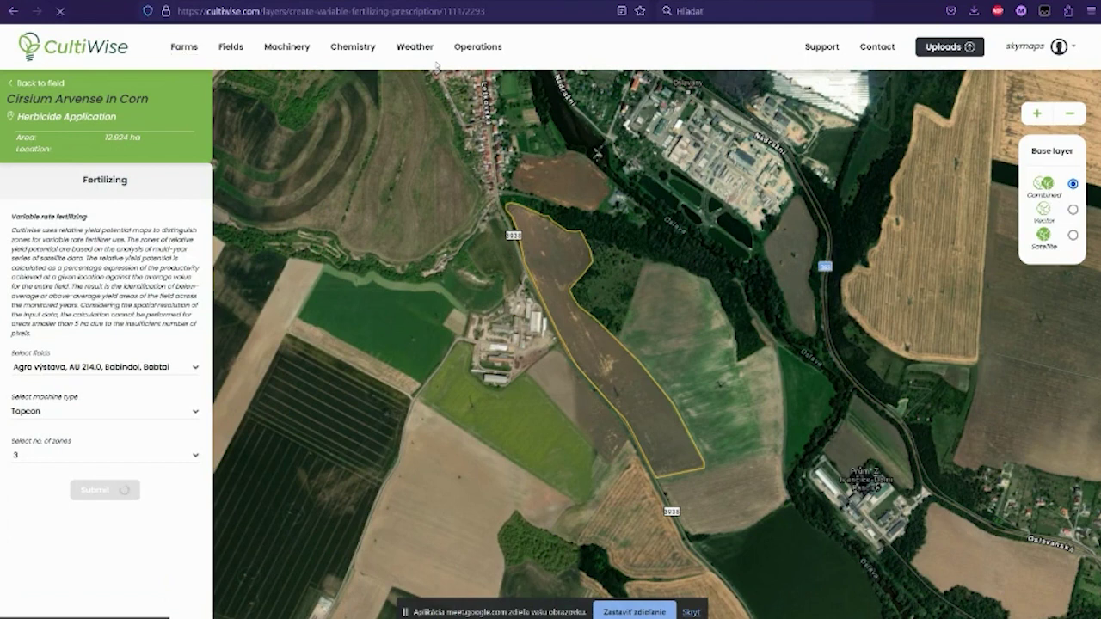
{"action": "left_click", "coordinate": [439, 11]}
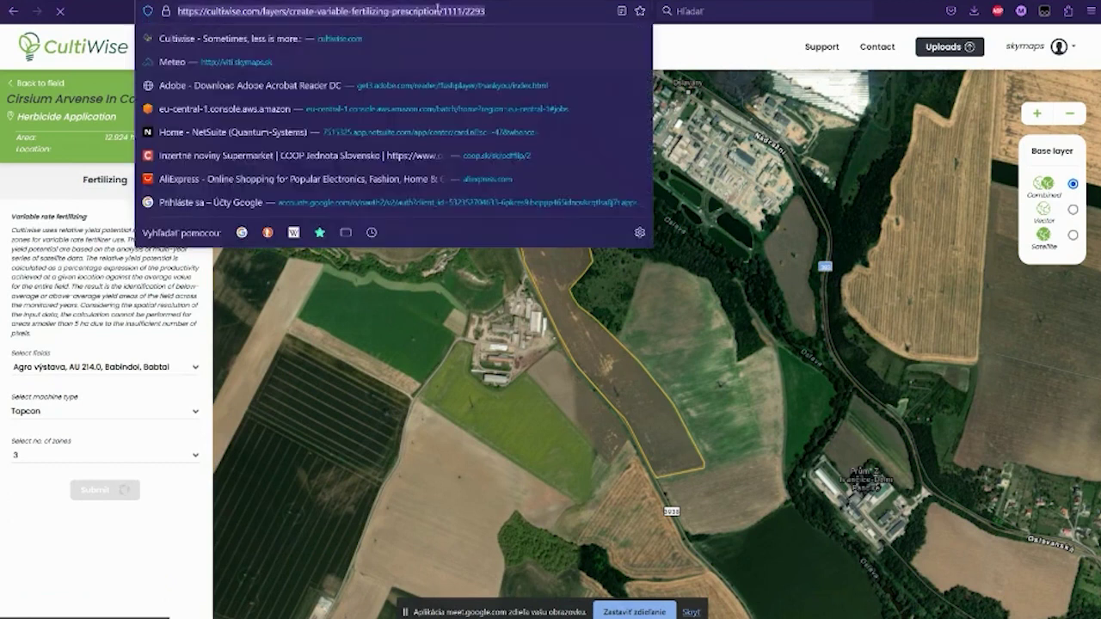
{"action": "type", "text": "cultiwise.com/"}
{"action": "key", "text": "Return"}
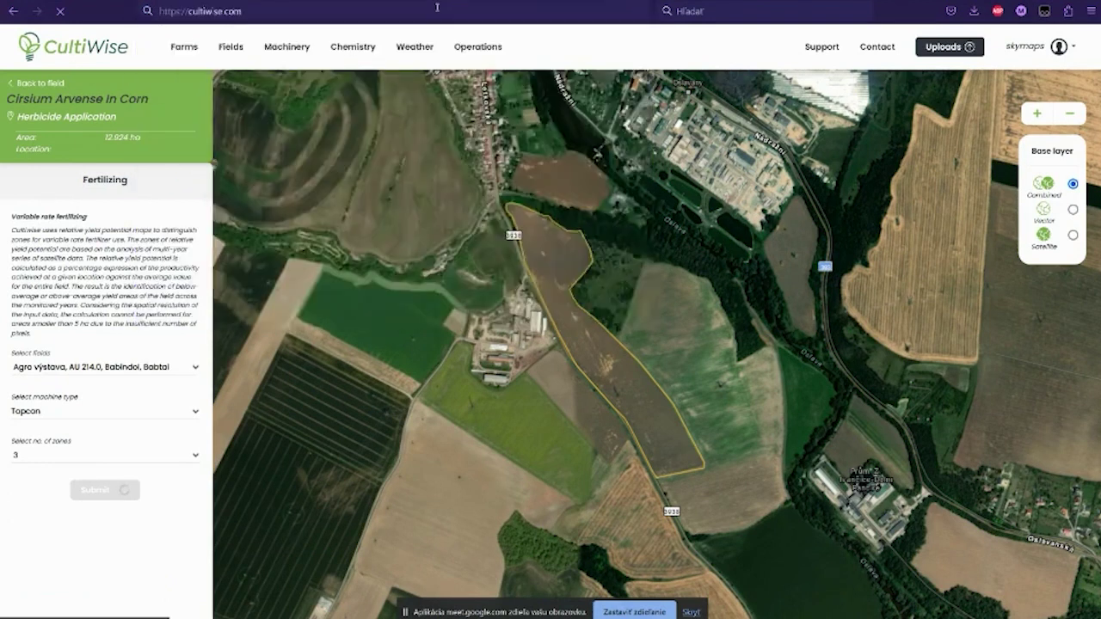
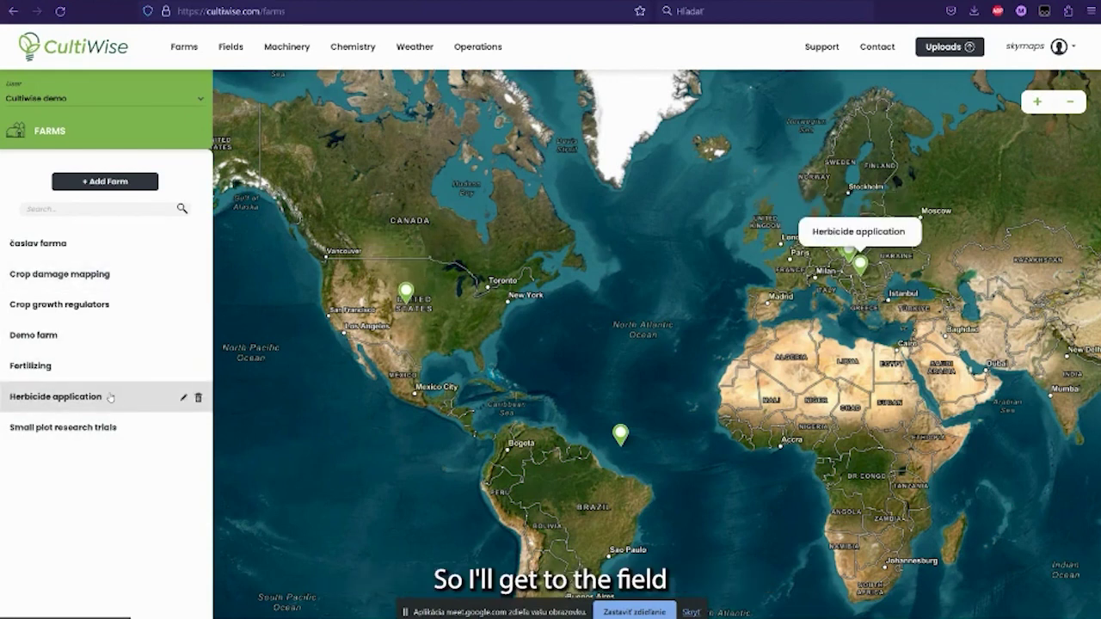
Open the Cirsium Arvense in rapeseed field of the Herbicide application farm and hide its displayed application map
{"action": "left_click", "coordinate": [155, 395]}
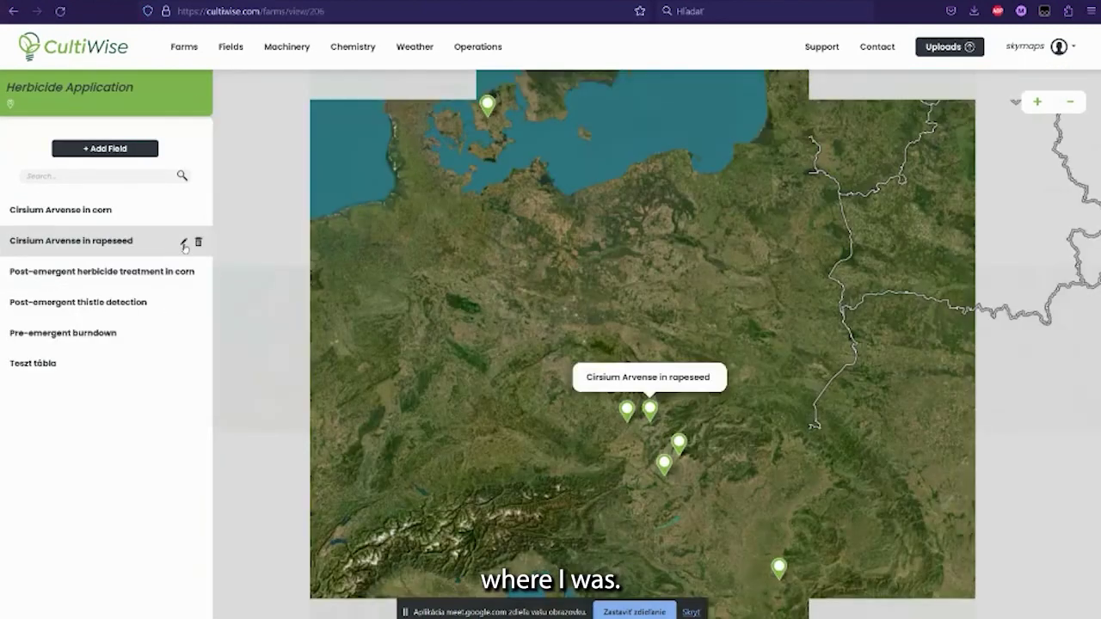
{"action": "left_click", "coordinate": [185, 246]}
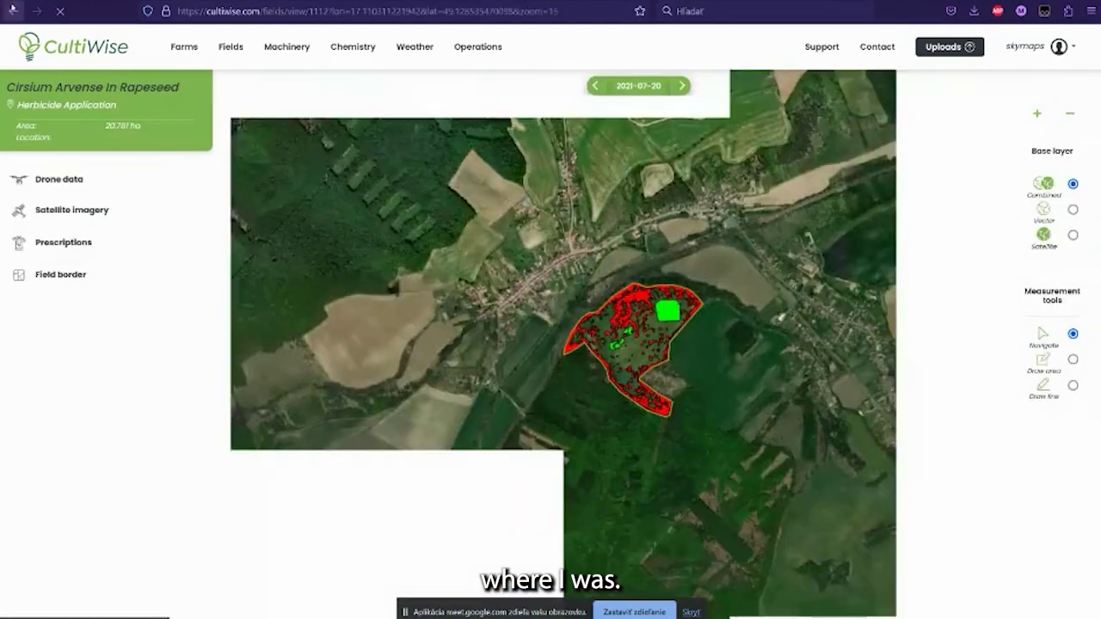
{"action": "left_click", "coordinate": [63, 241]}
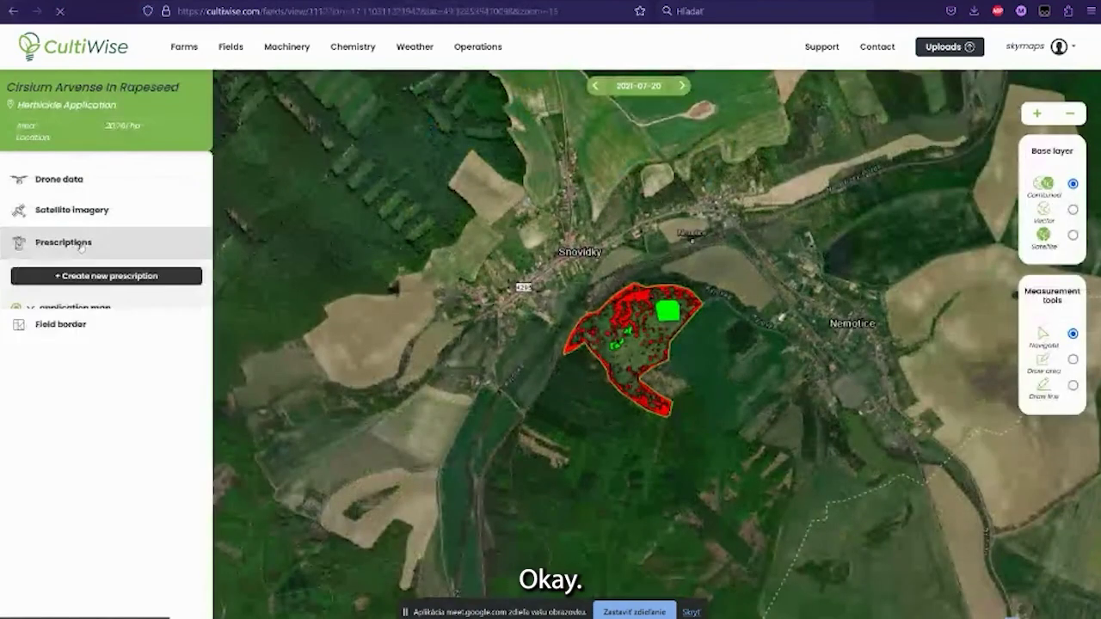
{"action": "left_click", "coordinate": [17, 309]}
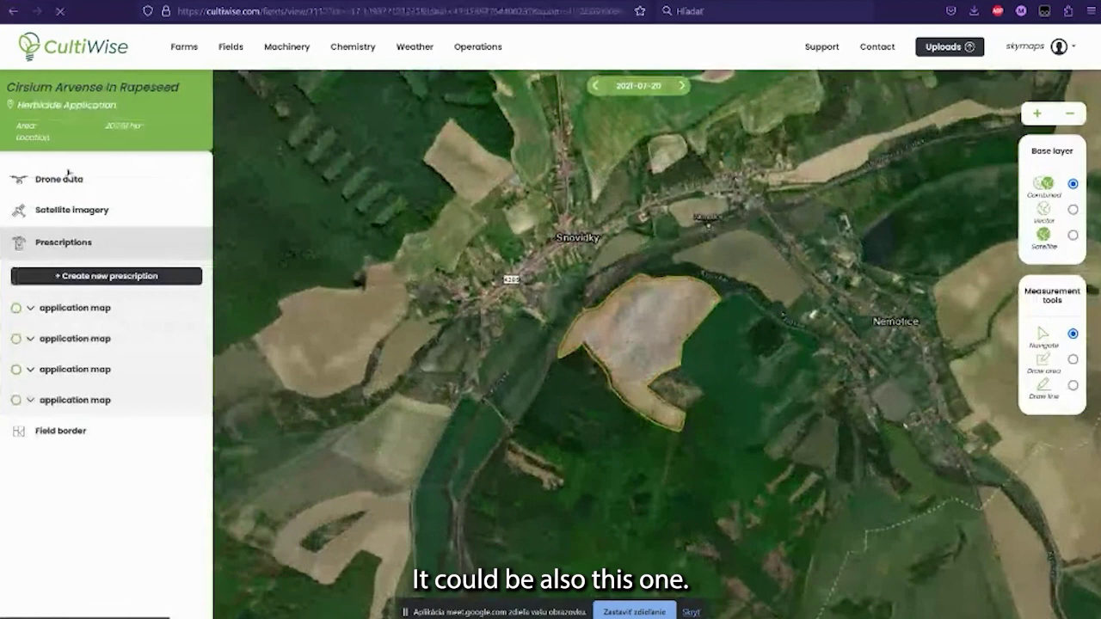
{"action": "left_click", "coordinate": [68, 180]}
{"action": "left_click", "coordinate": [63, 290]}
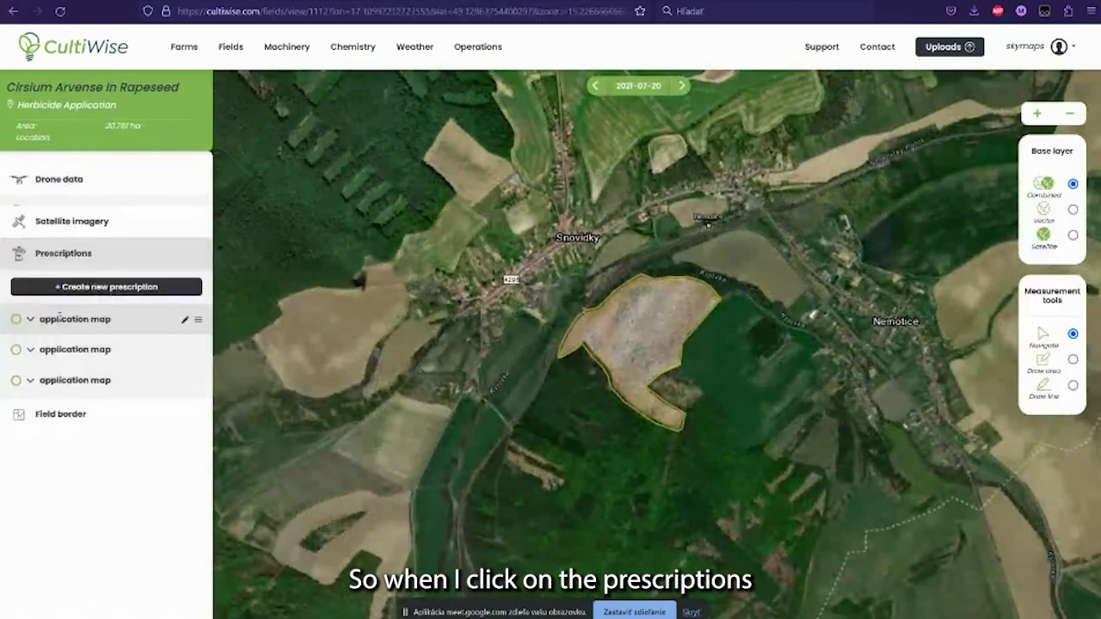
Start a new green on brown weed detection prescription for the Cirsium Arvense in rapeseed field
{"action": "left_click", "coordinate": [138, 280]}
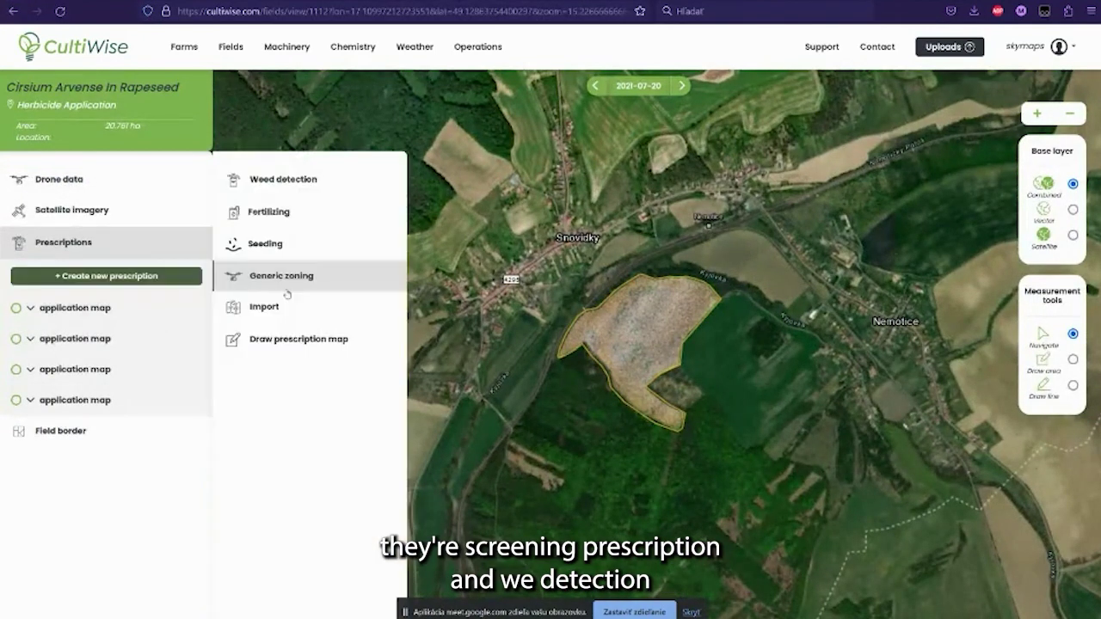
{"action": "left_click", "coordinate": [309, 183]}
{"action": "scroll", "coordinate": [572, 355], "scroll_direction": "up", "scroll_amount": 2}
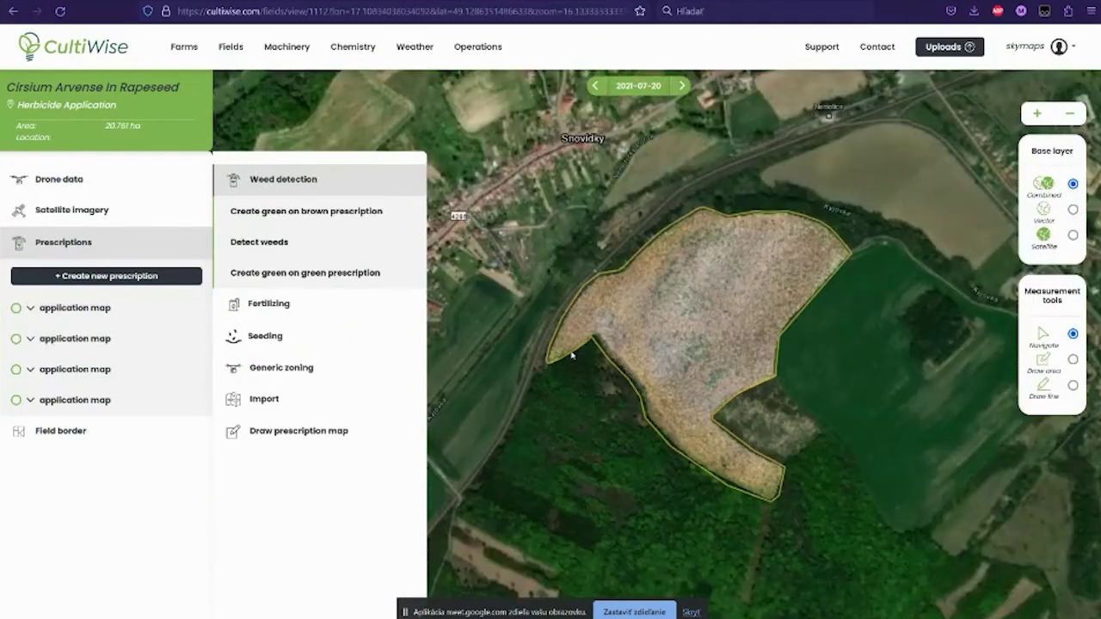
{"action": "left_click_drag", "start_coordinate": [572, 355], "coordinate": [432, 431]}
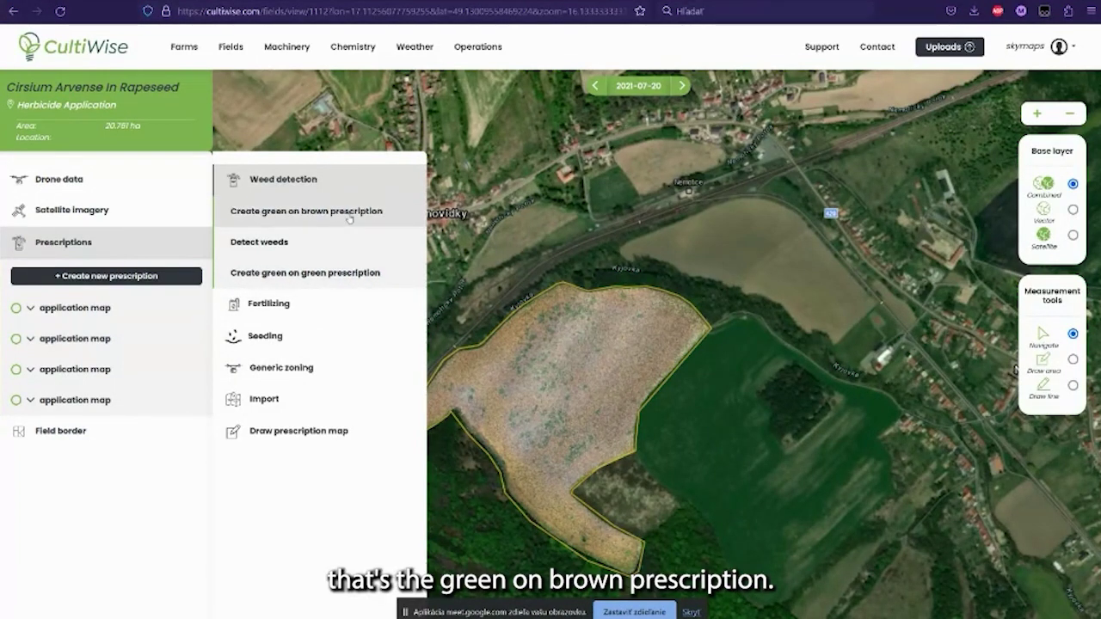
{"action": "left_click", "coordinate": [349, 219]}
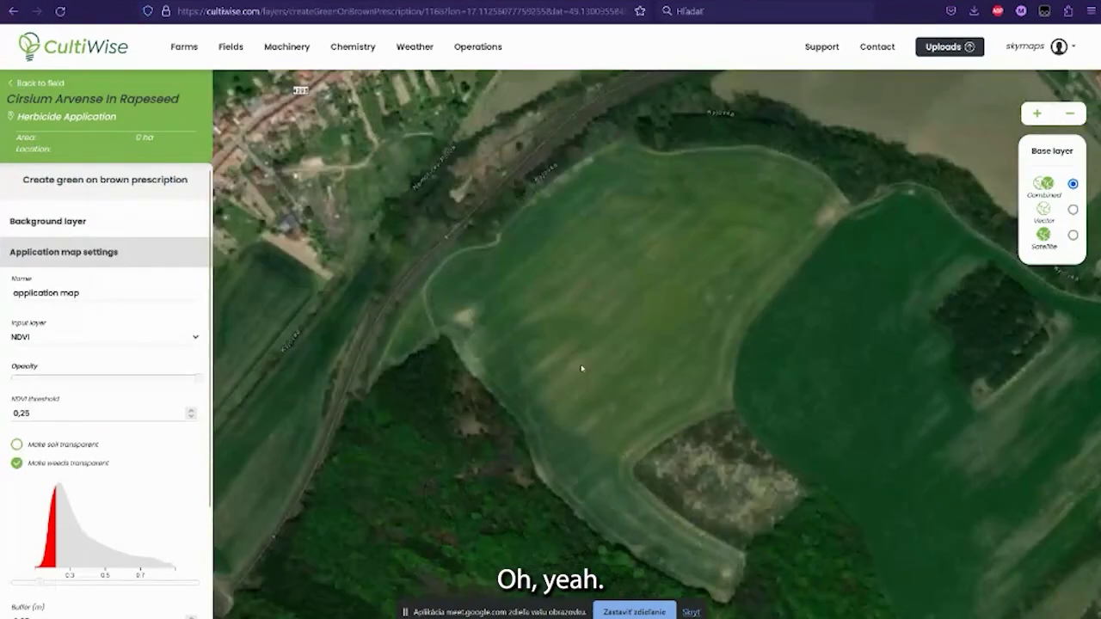
Change the prescription's background layer to NDVI
{"action": "left_click", "coordinate": [103, 221]}
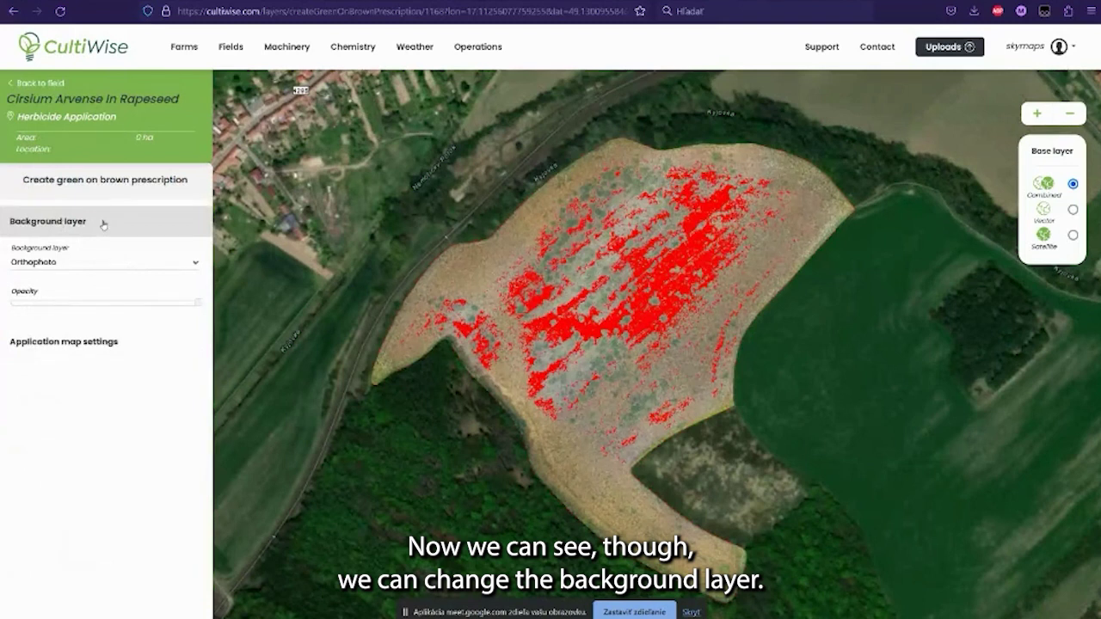
{"action": "left_click", "coordinate": [138, 262]}
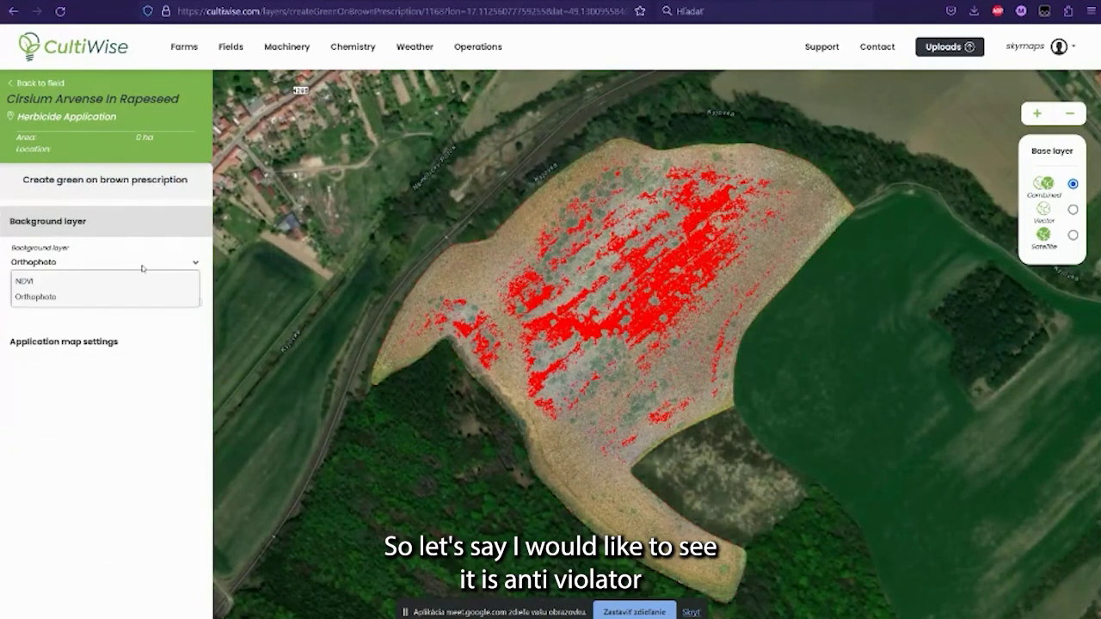
{"action": "left_click", "coordinate": [51, 278]}
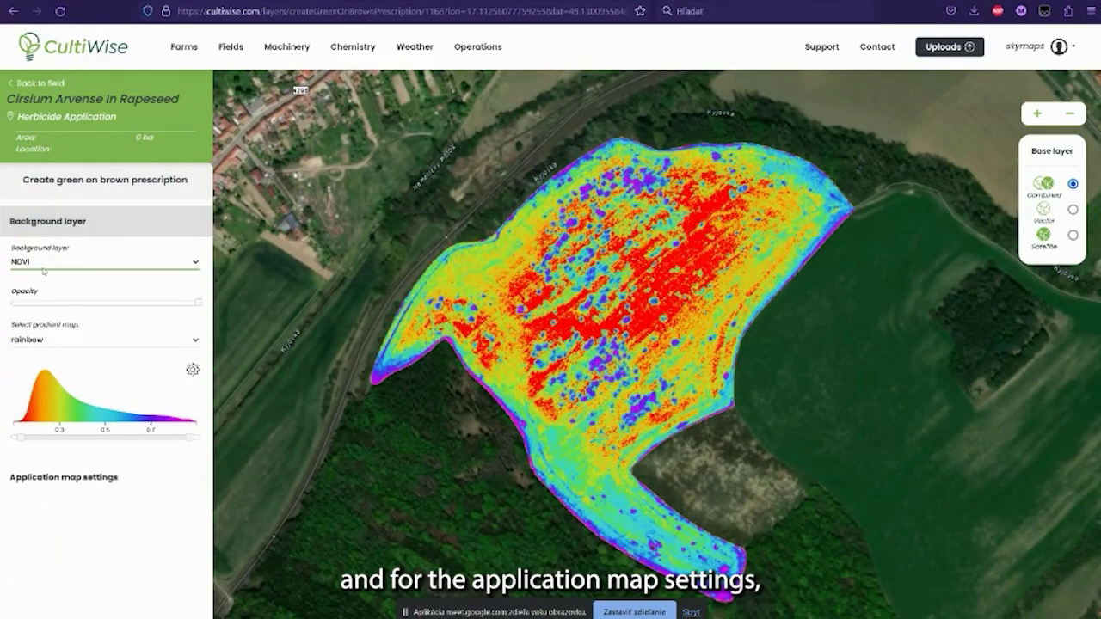
Make the soil transparent in the application map settings and inspect the field on the map
{"action": "left_click", "coordinate": [75, 478]}
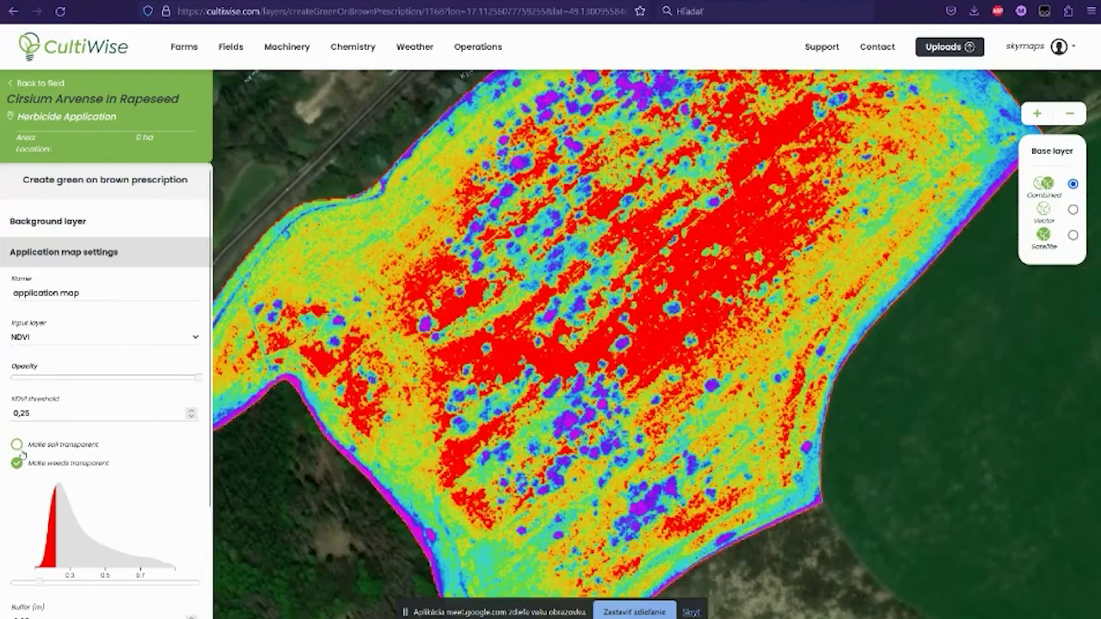
{"action": "left_click", "coordinate": [17, 445]}
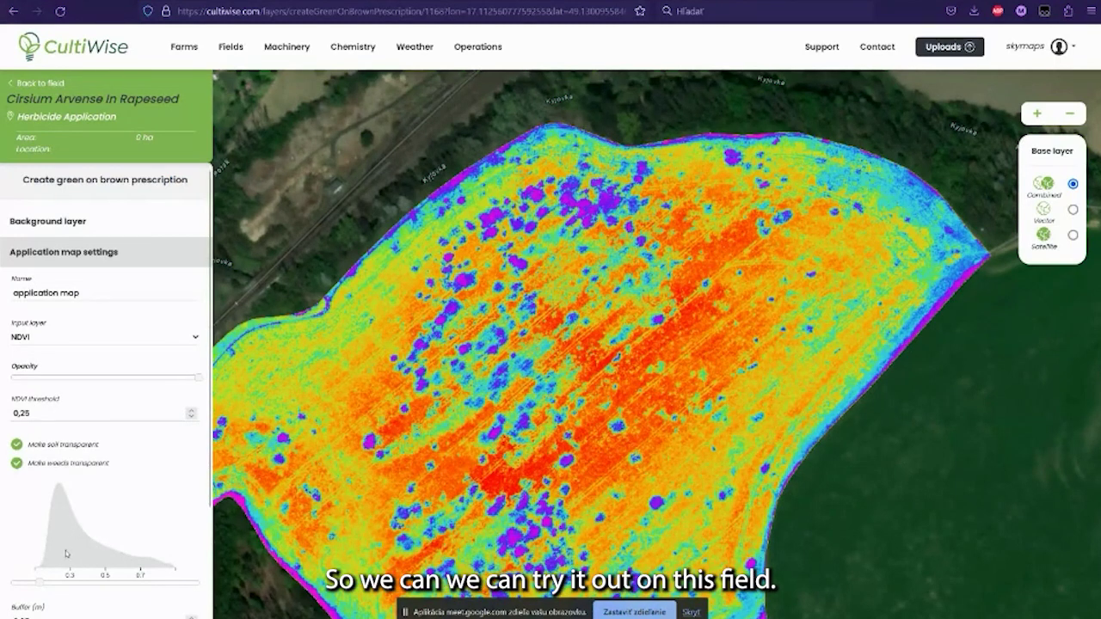
{"action": "left_click_drag", "start_coordinate": [483, 541], "coordinate": [506, 391]}
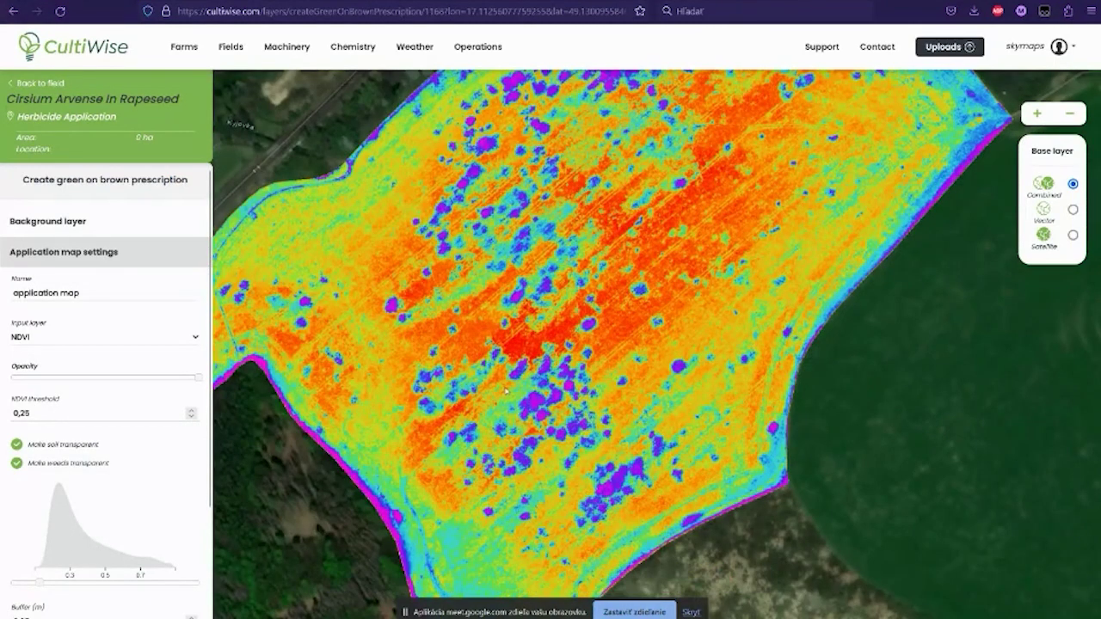
Set the NDVI threshold to 0.4, turn off weed transparency and inspect the highlighted weeds across the field
{"action": "scroll", "coordinate": [527, 456], "scroll_direction": "up", "scroll_amount": 2}
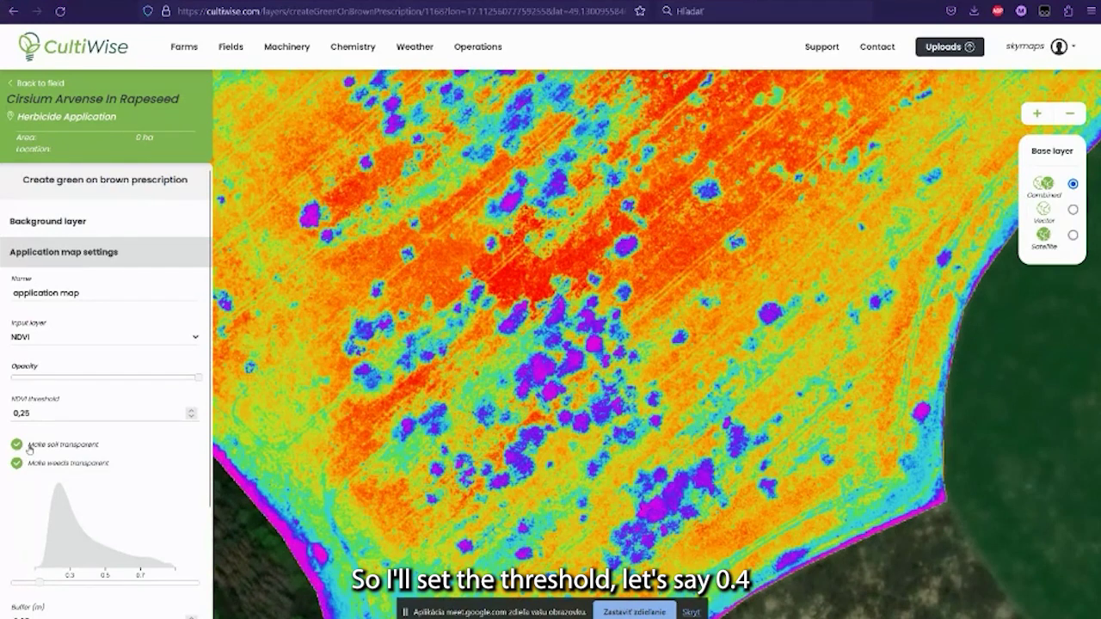
{"action": "left_click_drag", "start_coordinate": [40, 590], "coordinate": [76, 590]}
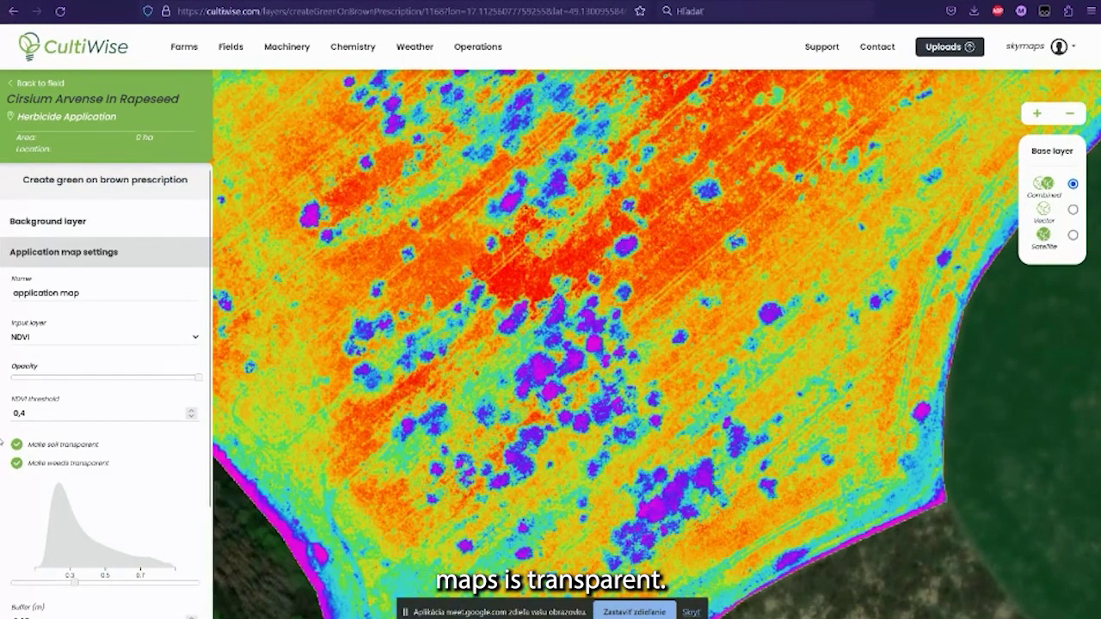
{"action": "left_click", "coordinate": [17, 465]}
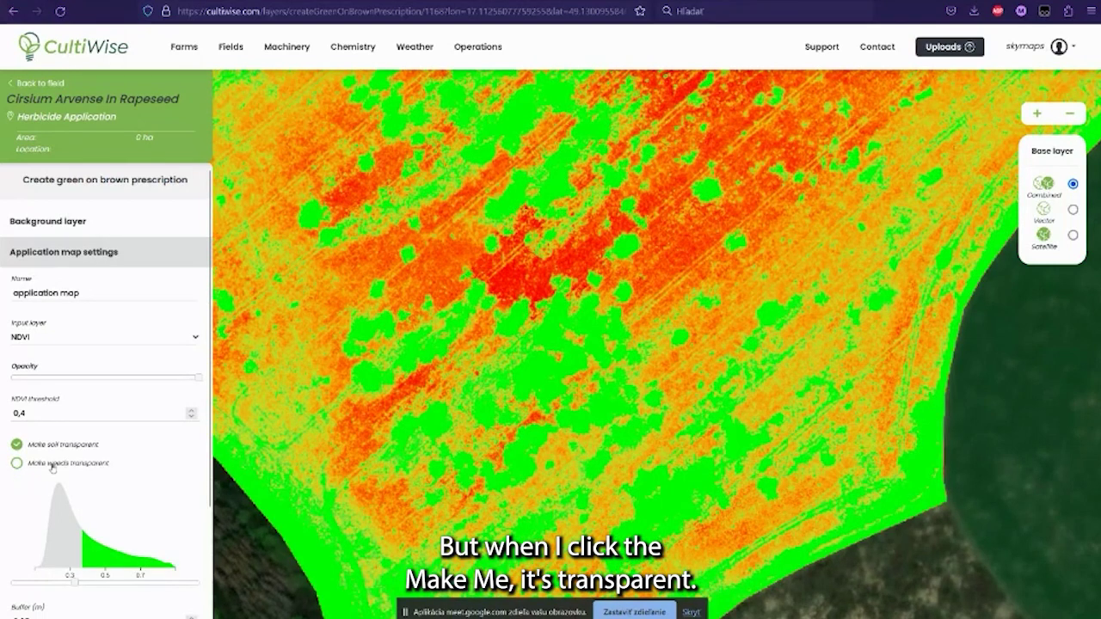
{"action": "left_click_drag", "start_coordinate": [483, 248], "coordinate": [556, 442]}
{"action": "left_click_drag", "start_coordinate": [480, 414], "coordinate": [494, 335]}
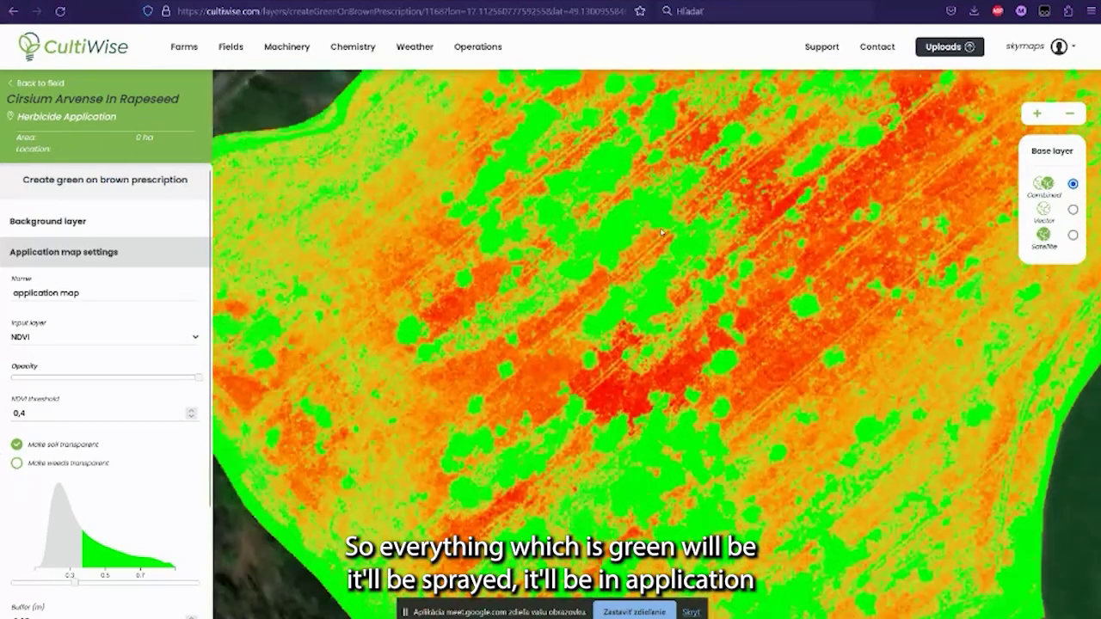
{"action": "scroll", "coordinate": [621, 327], "scroll_direction": "up", "scroll_amount": 2}
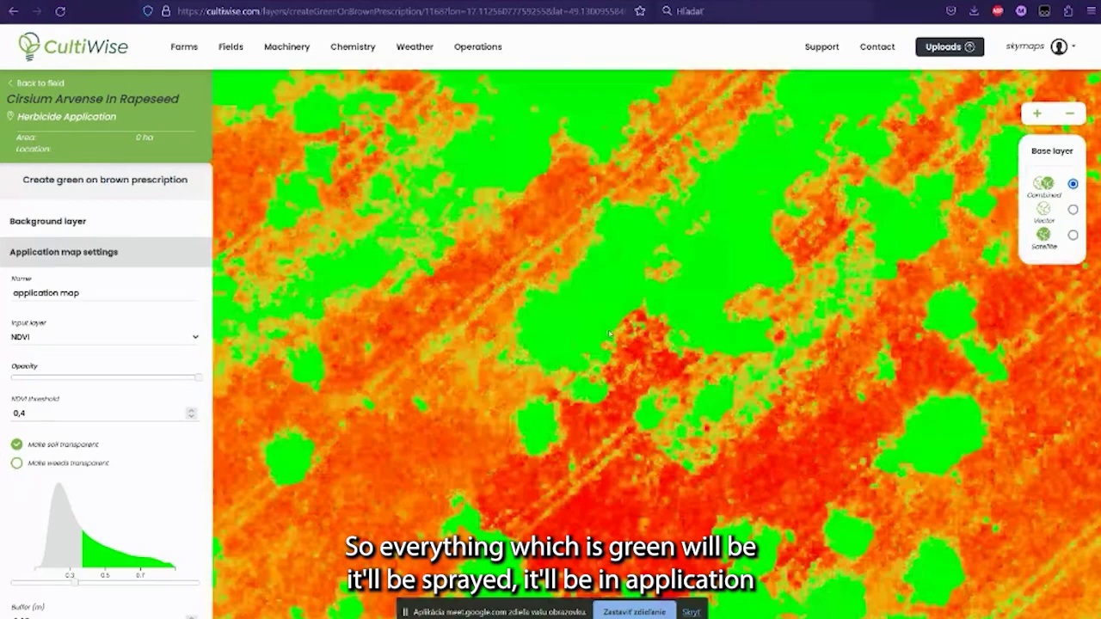
{"action": "left_click_drag", "start_coordinate": [670, 263], "coordinate": [584, 354]}
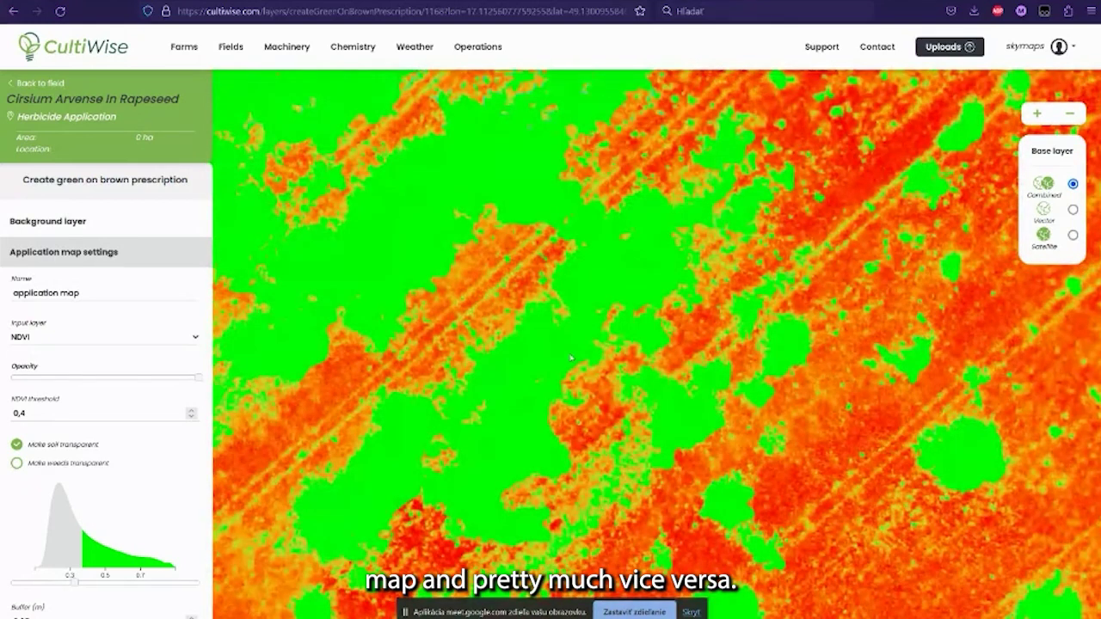
Switch the highlighting to the soil, set the NDVI threshold to 0.58 and switch back to highlighting the weeds
{"action": "left_click", "coordinate": [16, 463]}
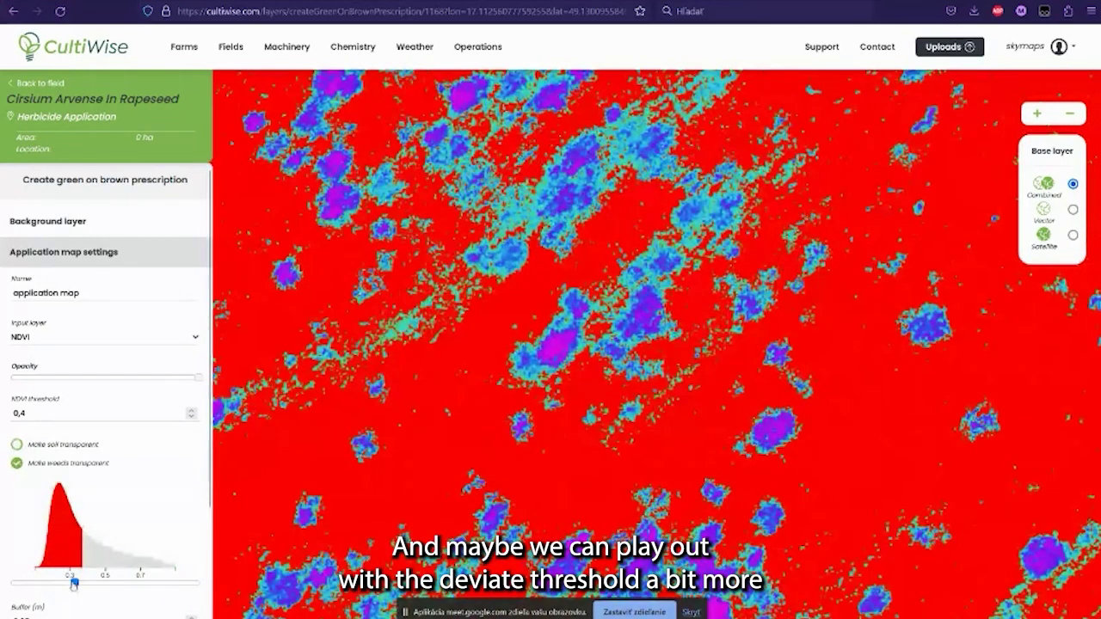
{"action": "left_click_drag", "start_coordinate": [74, 583], "coordinate": [115, 585]}
{"action": "scroll", "coordinate": [780, 325], "scroll_direction": "down", "scroll_amount": 3}
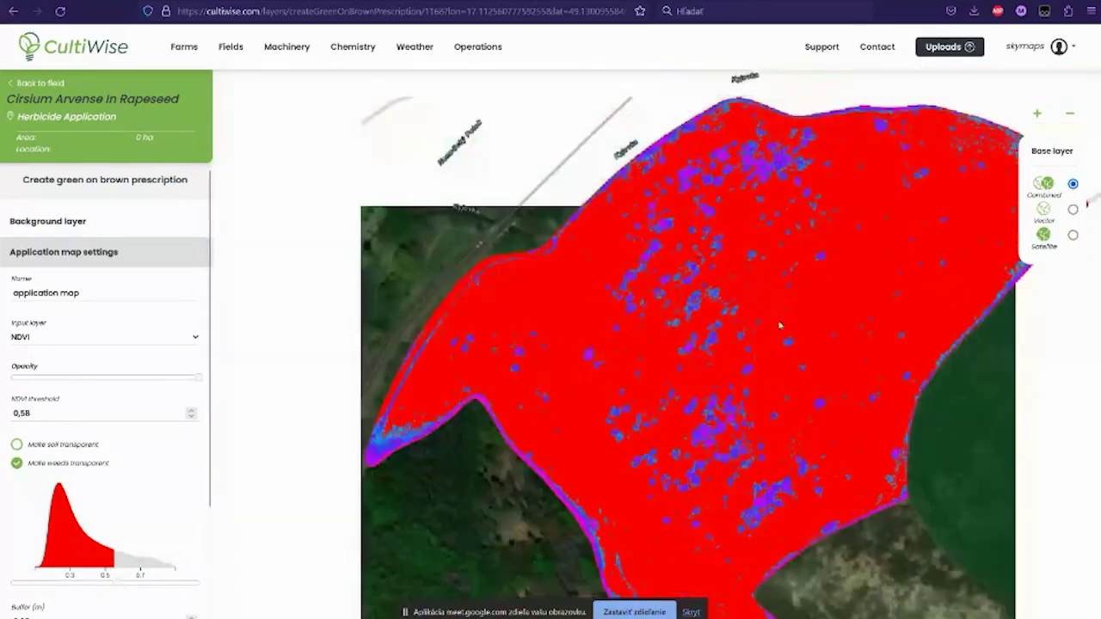
{"action": "scroll", "coordinate": [780, 325], "scroll_direction": "down", "scroll_amount": 2}
{"action": "left_click", "coordinate": [17, 462]}
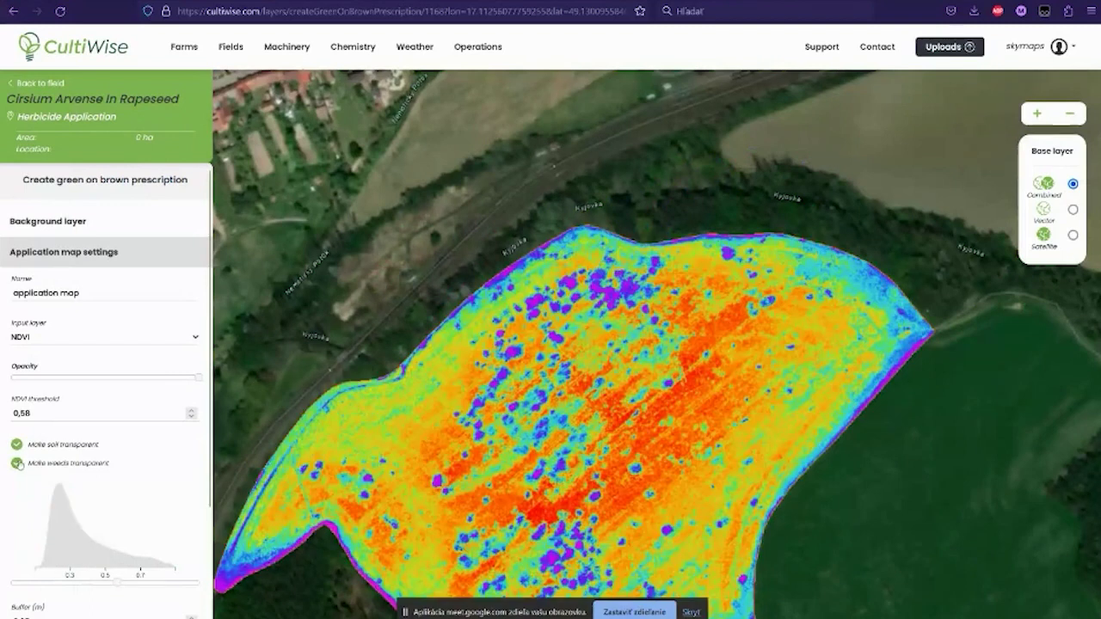
{"action": "scroll", "coordinate": [624, 347], "scroll_direction": "up", "scroll_amount": 3}
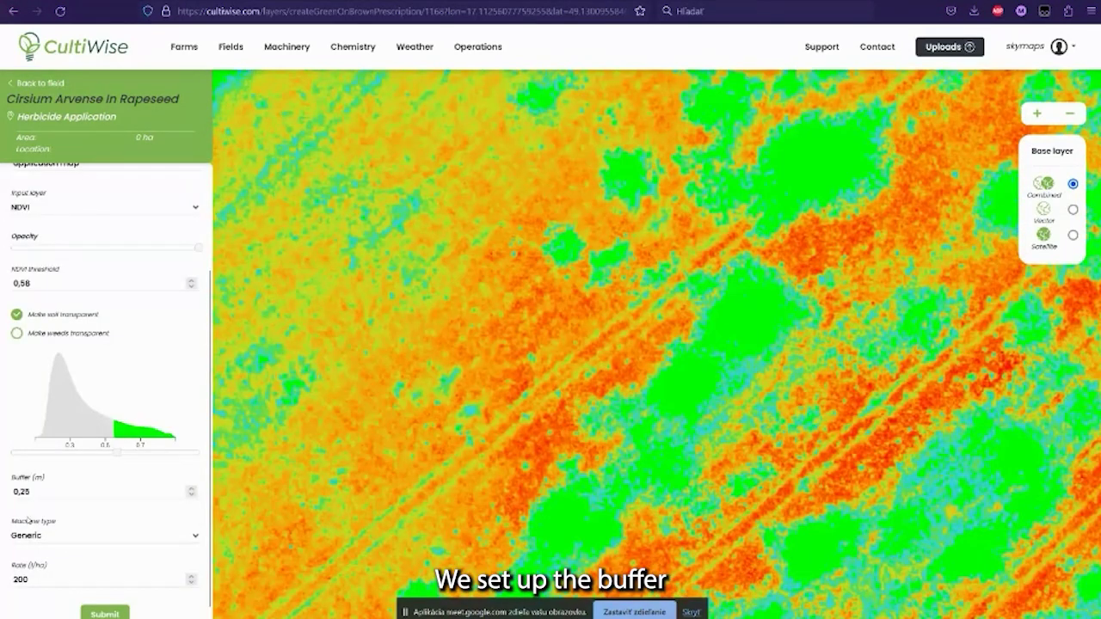
Set the buffer to 0.5 m, keep the Generic machine type and the 200 l/ha rate, and submit the prescription
{"action": "left_click_drag", "start_coordinate": [33, 491], "coordinate": [7, 456]}
{"action": "type", "text": "0"}
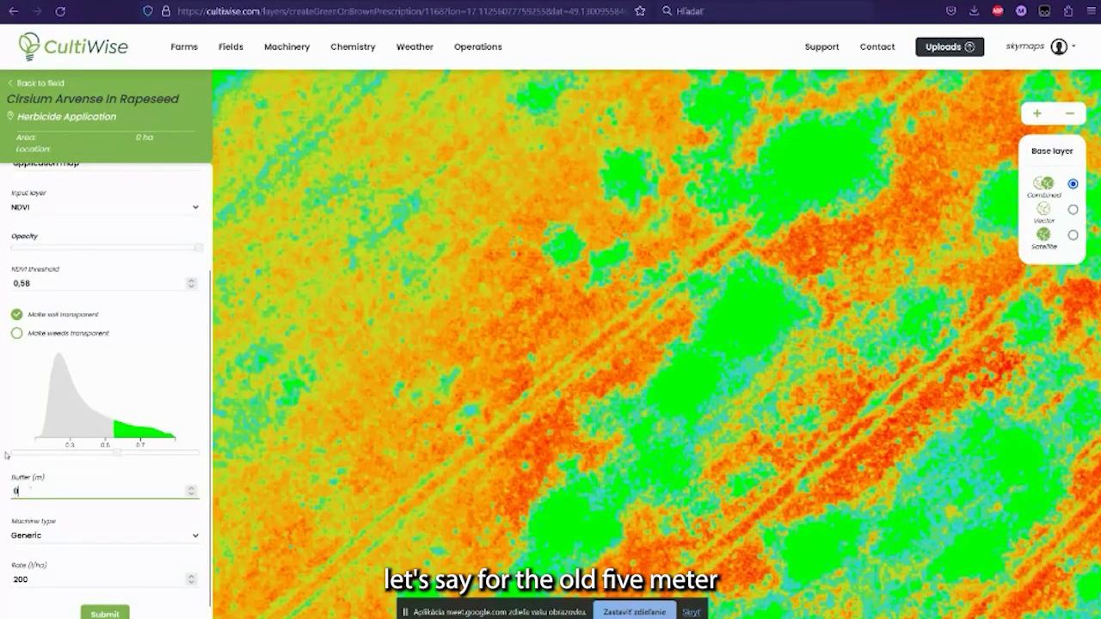
{"action": "type", "text": ",5"}
{"action": "left_click", "coordinate": [115, 534]}
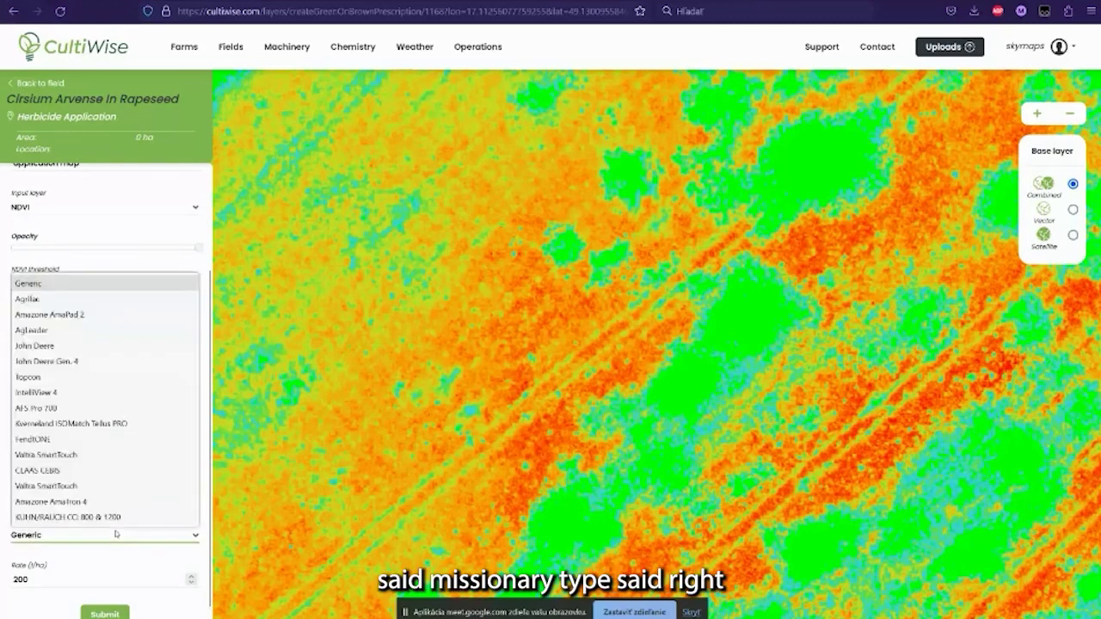
{"action": "scroll", "coordinate": [111, 498], "scroll_direction": "up", "scroll_amount": 3}
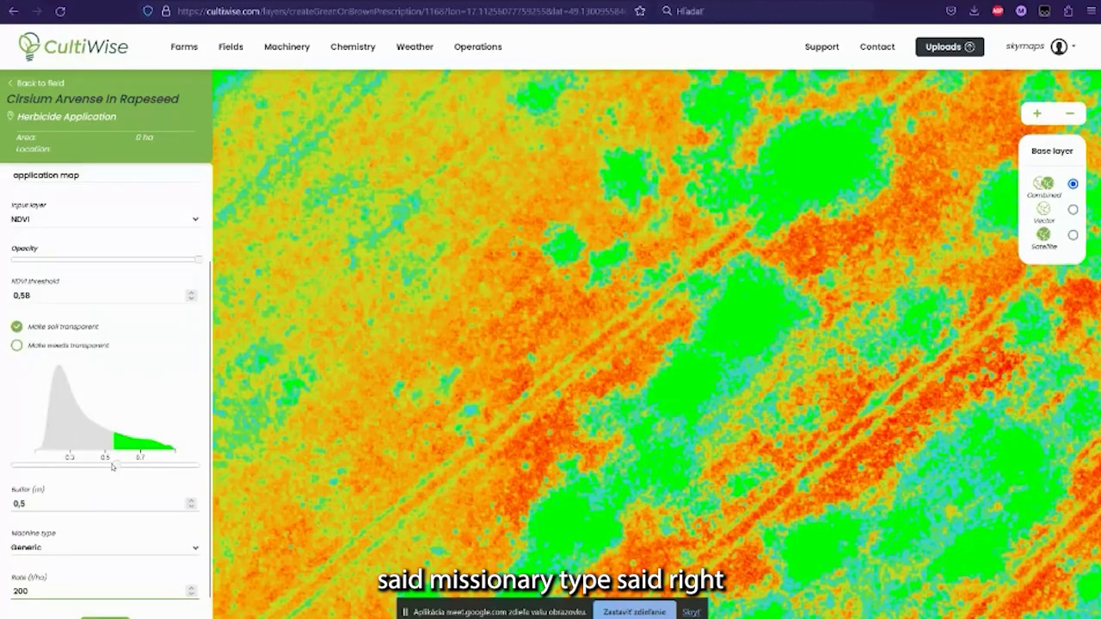
{"action": "scroll", "coordinate": [111, 469], "scroll_direction": "down", "scroll_amount": 3}
{"action": "left_click", "coordinate": [111, 597]}
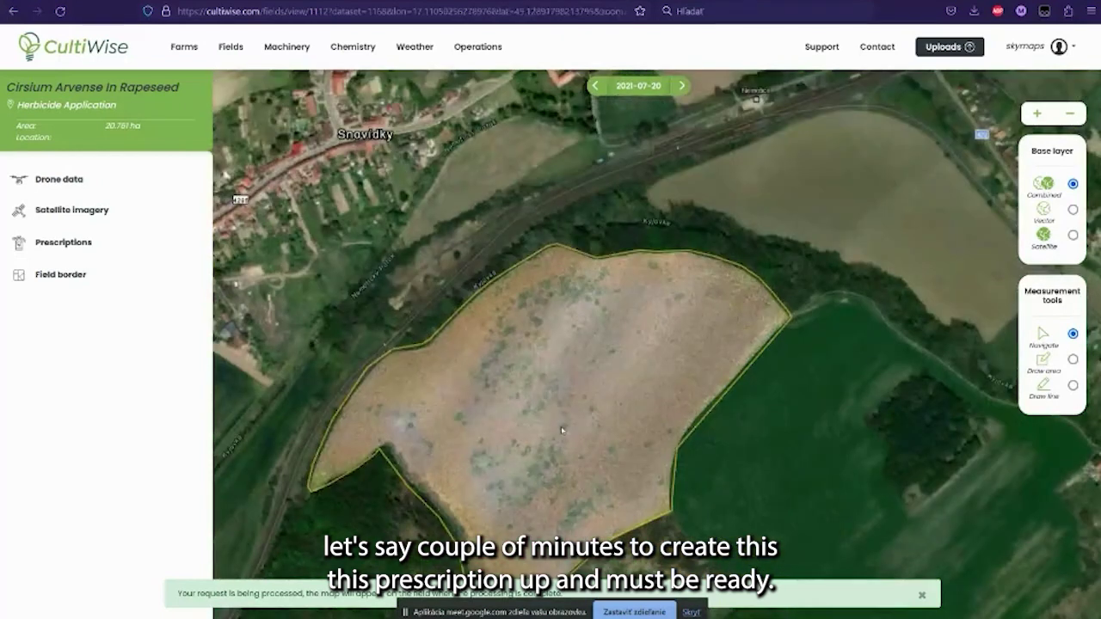
Display the first application map in the field's prescriptions and view its legend of rates and volumes
{"action": "left_click", "coordinate": [135, 242]}
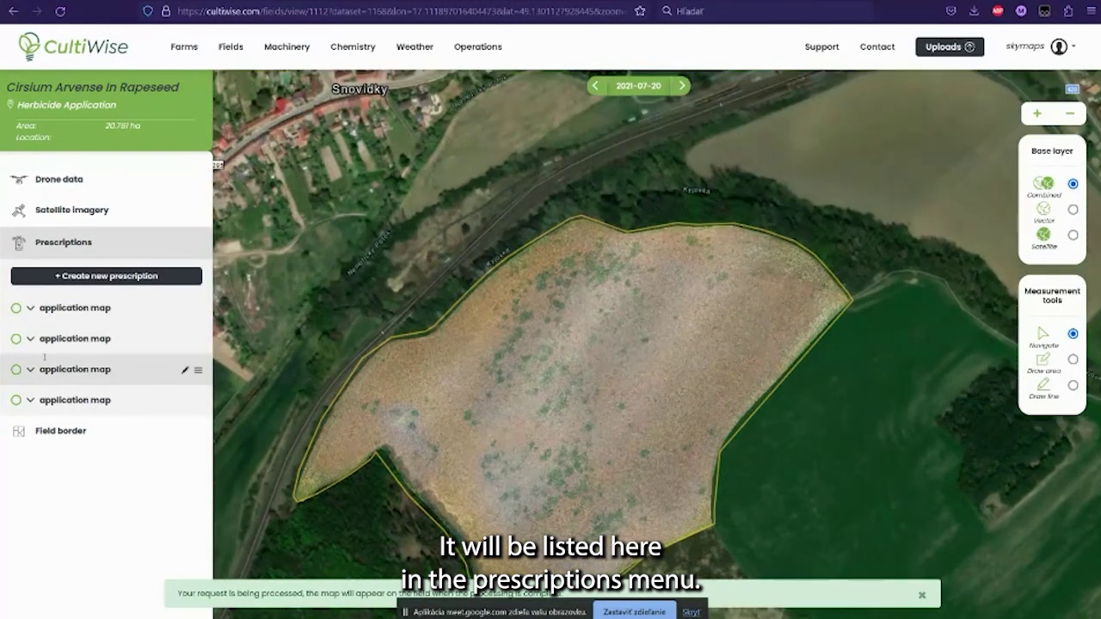
{"action": "left_click", "coordinate": [18, 309]}
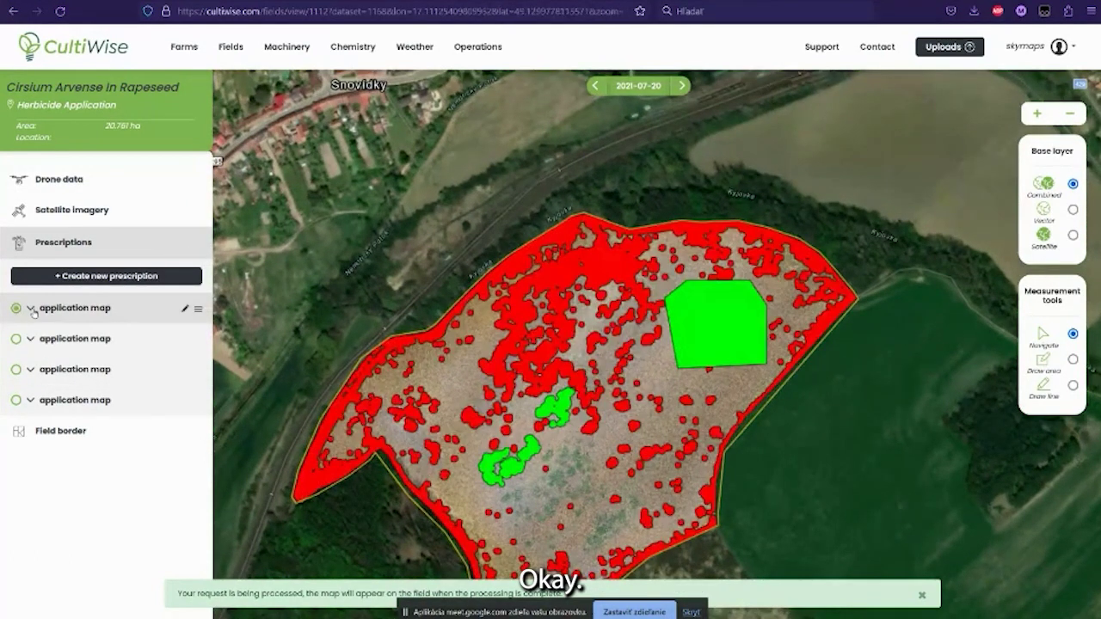
{"action": "left_click", "coordinate": [31, 309]}
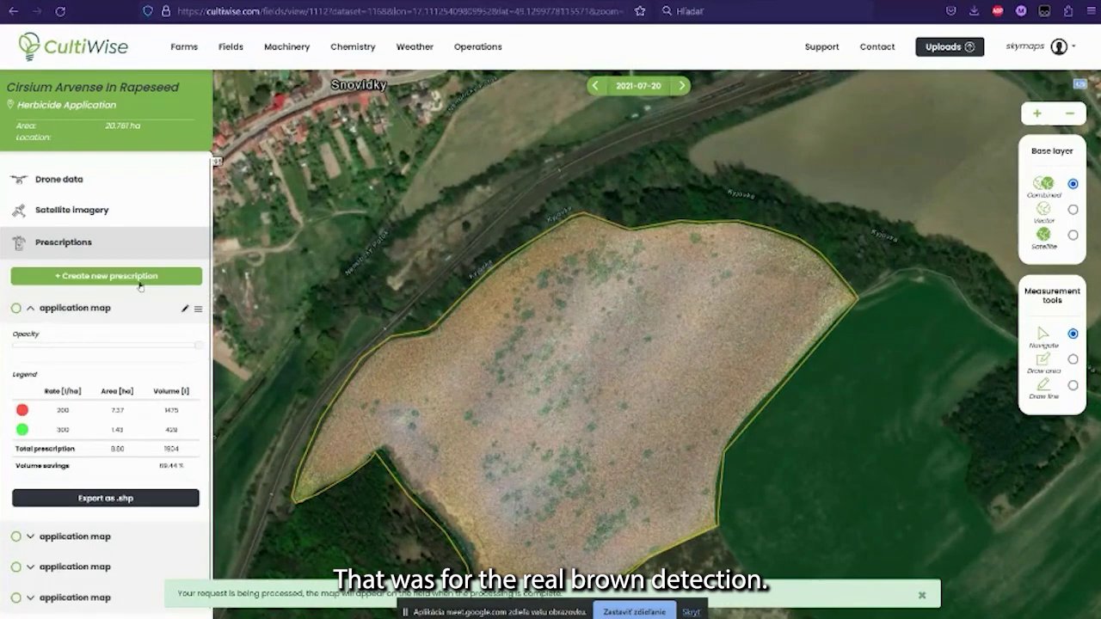
Start a new Detect weeds prescription for the Cirsium Arvense in rapeseed field
{"action": "left_click", "coordinate": [140, 285]}
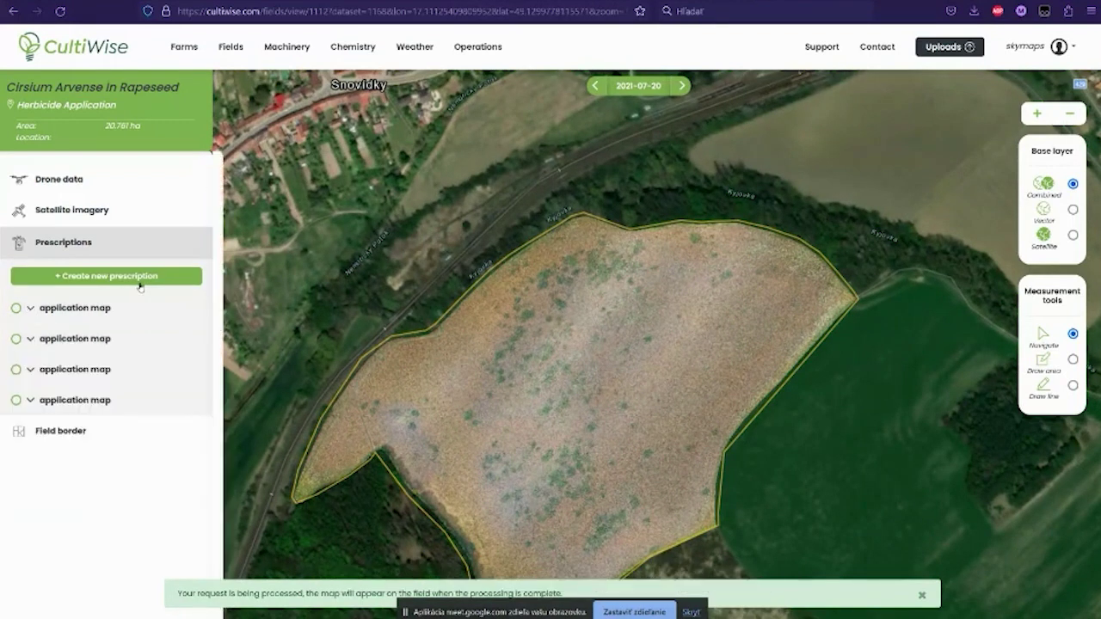
{"action": "left_click", "coordinate": [141, 287]}
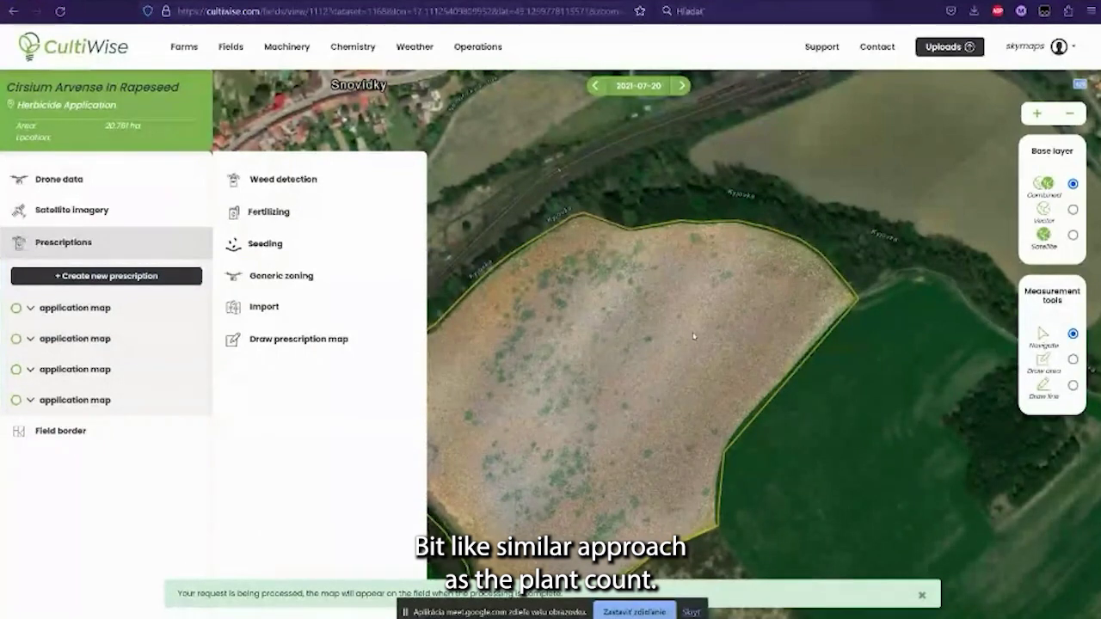
{"action": "left_click", "coordinate": [364, 184]}
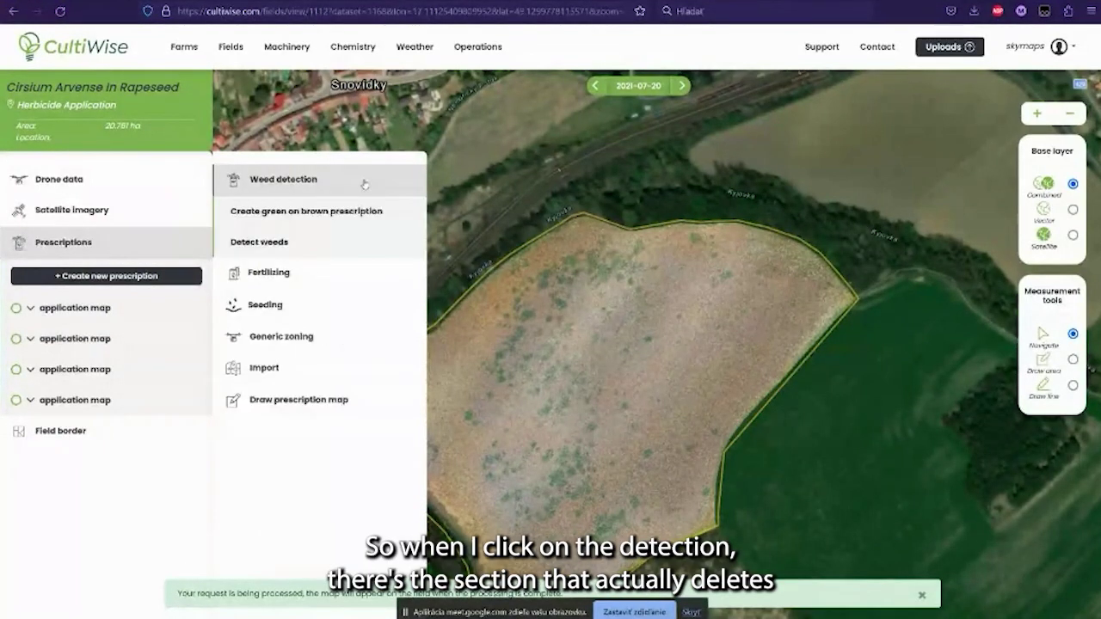
{"action": "left_click", "coordinate": [350, 246]}
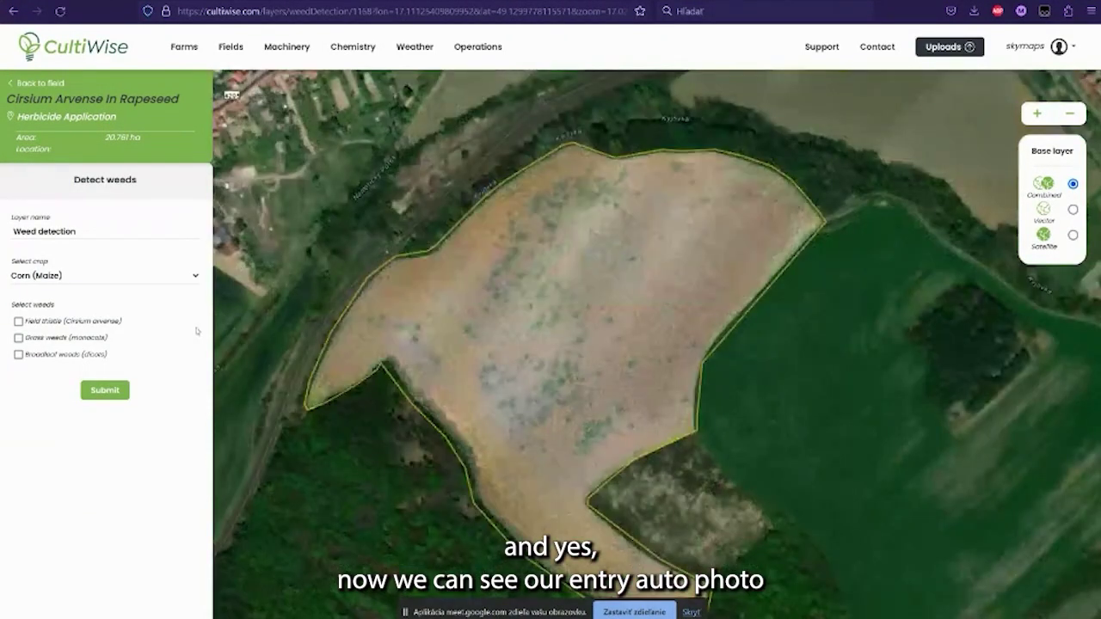
Review the crops and weed types available for detection and examine the field's weed patches on the map
{"action": "left_click", "coordinate": [107, 275]}
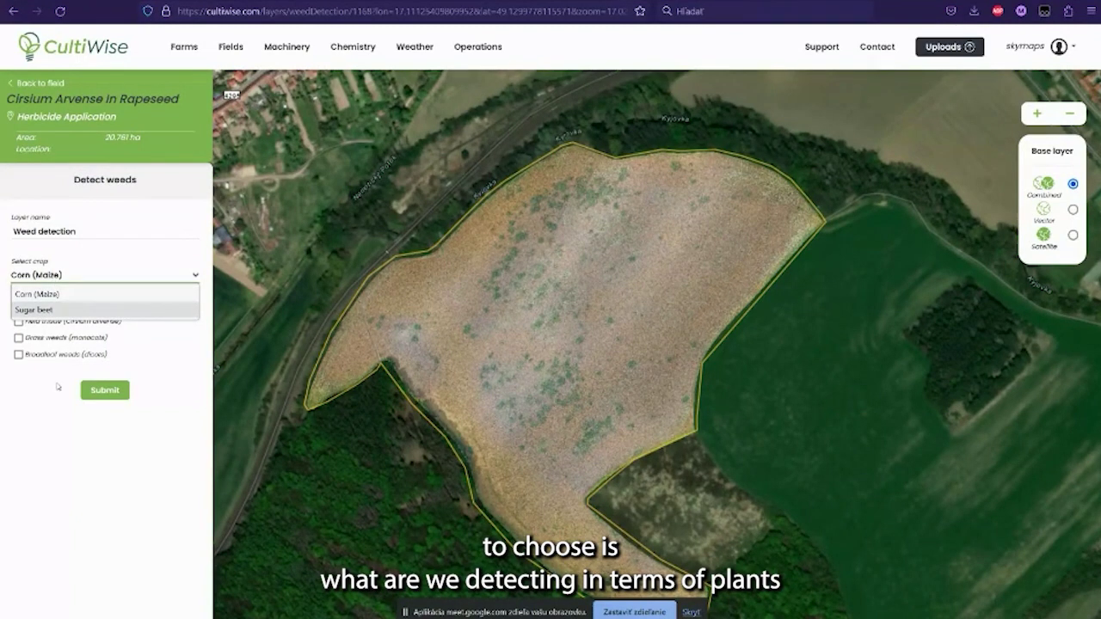
{"action": "scroll", "coordinate": [439, 383], "scroll_direction": "up", "scroll_amount": 2}
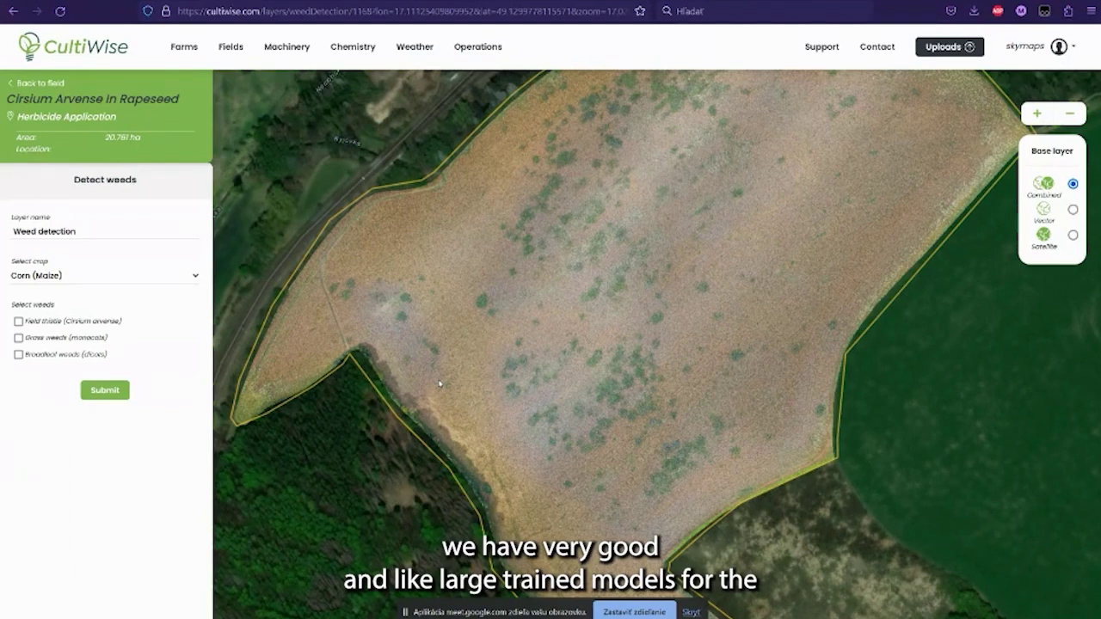
{"action": "left_click", "coordinate": [74, 277]}
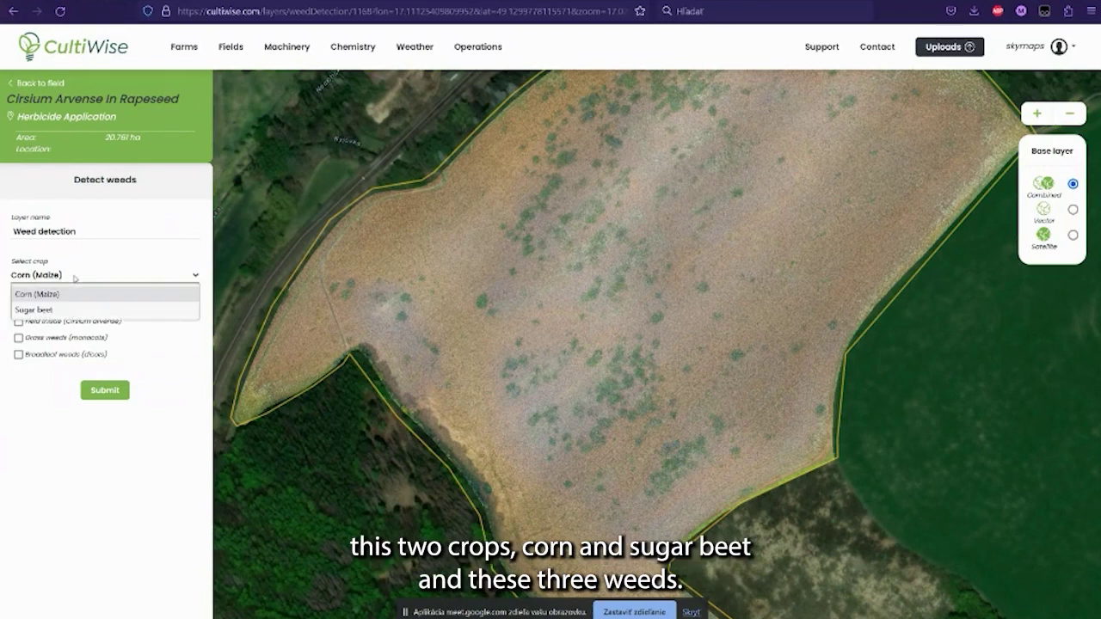
{"action": "left_click", "coordinate": [133, 492]}
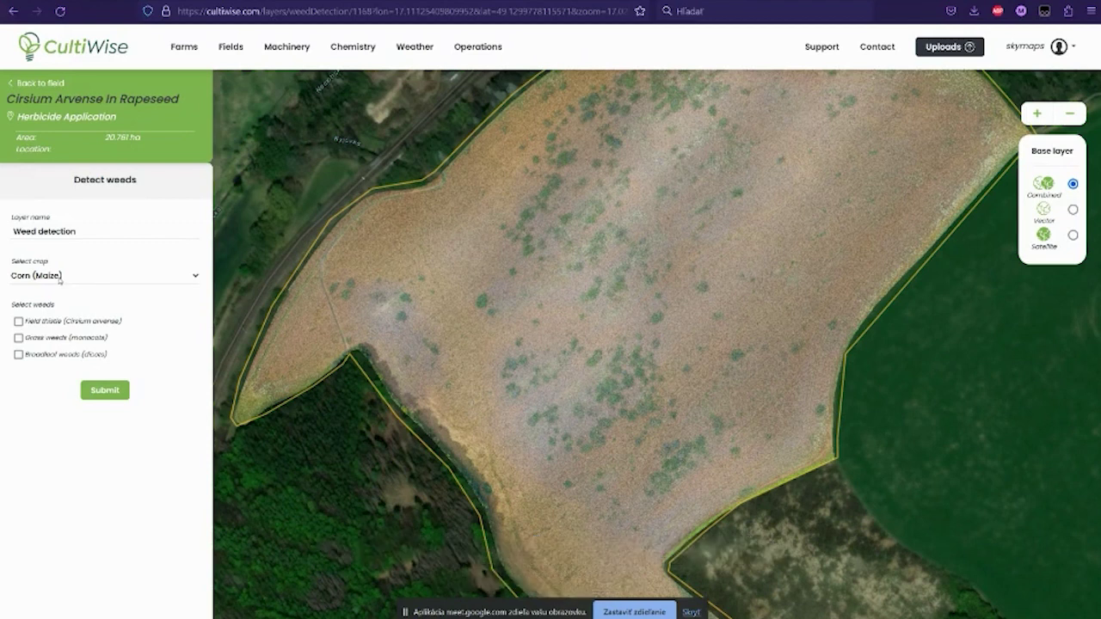
{"action": "left_click", "coordinate": [60, 277]}
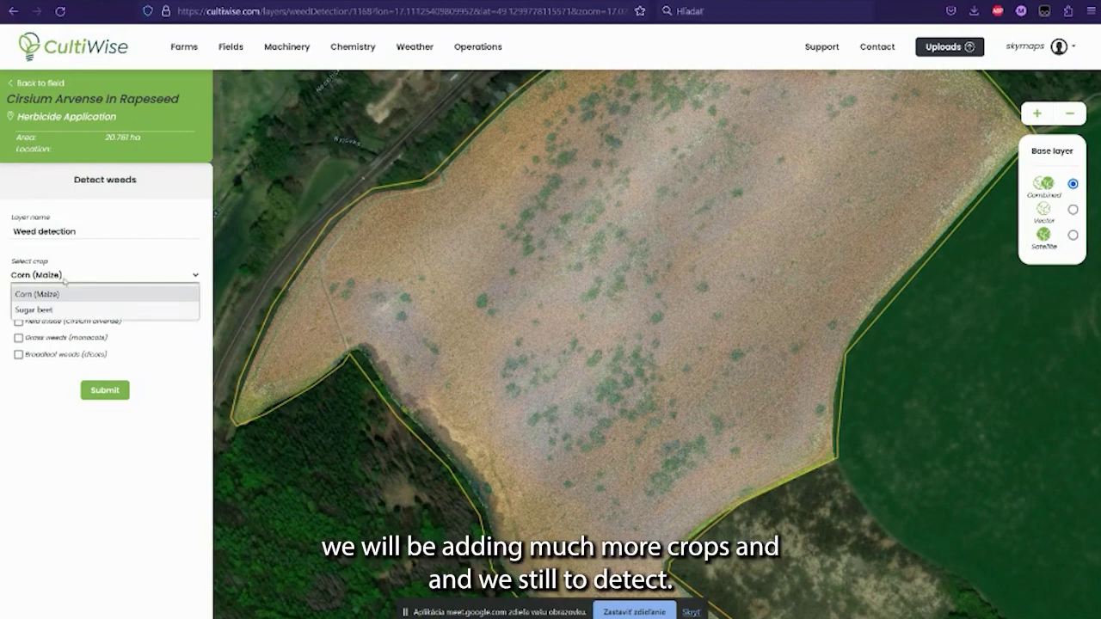
{"action": "left_click", "coordinate": [71, 299]}
{"action": "left_click", "coordinate": [84, 450]}
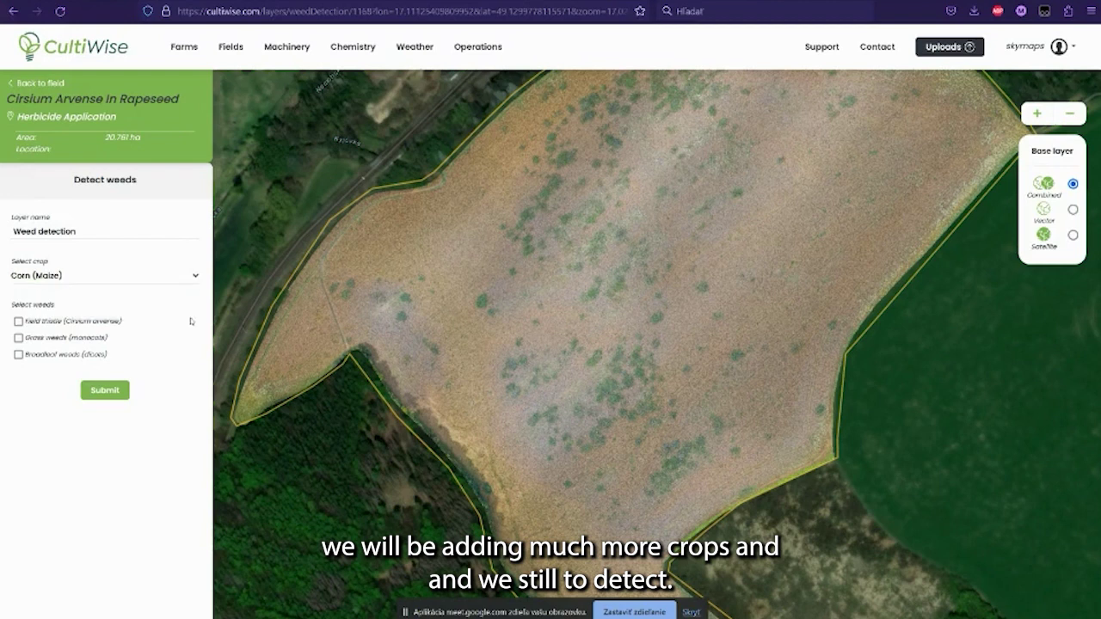
{"action": "scroll", "coordinate": [487, 382], "scroll_direction": "up", "scroll_amount": 2}
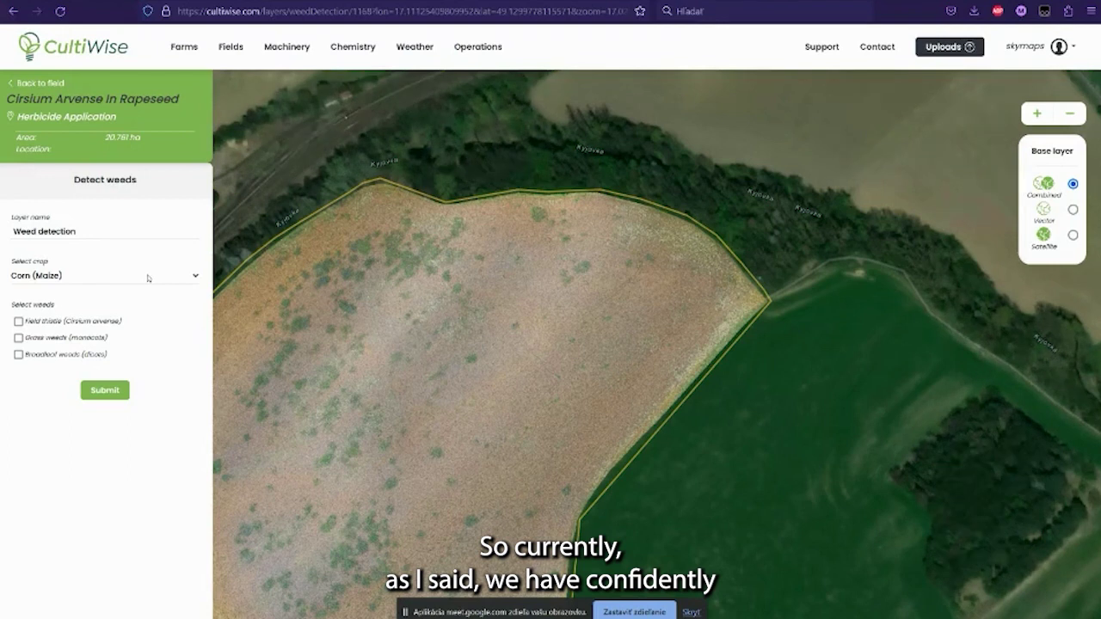
{"action": "left_click", "coordinate": [89, 275]}
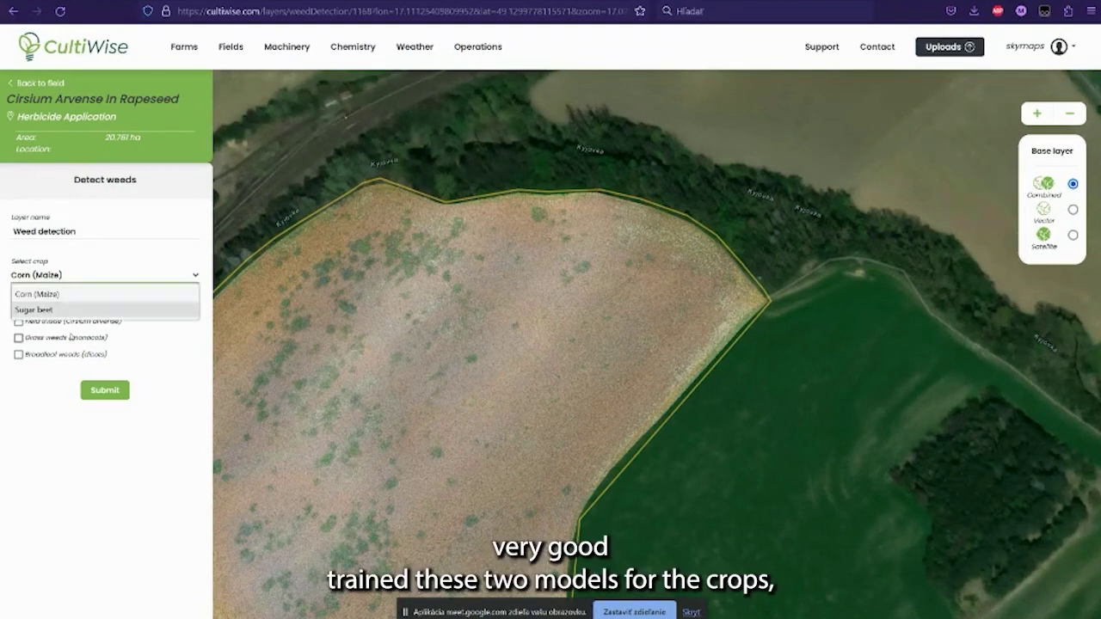
{"action": "left_click", "coordinate": [54, 295]}
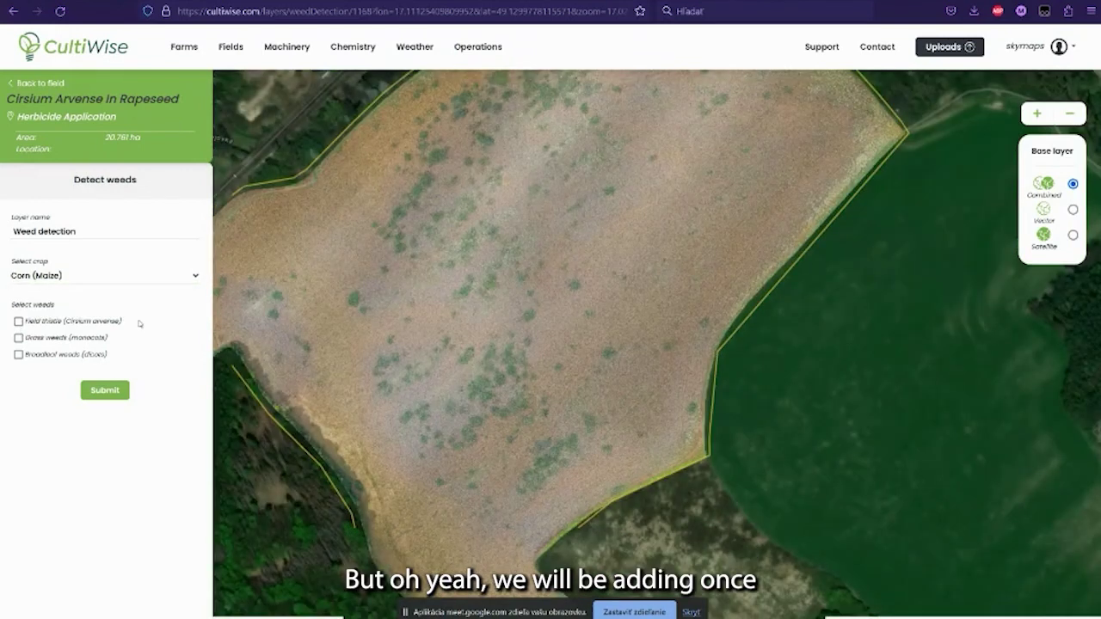
{"action": "scroll", "coordinate": [482, 341], "scroll_direction": "up", "scroll_amount": 3}
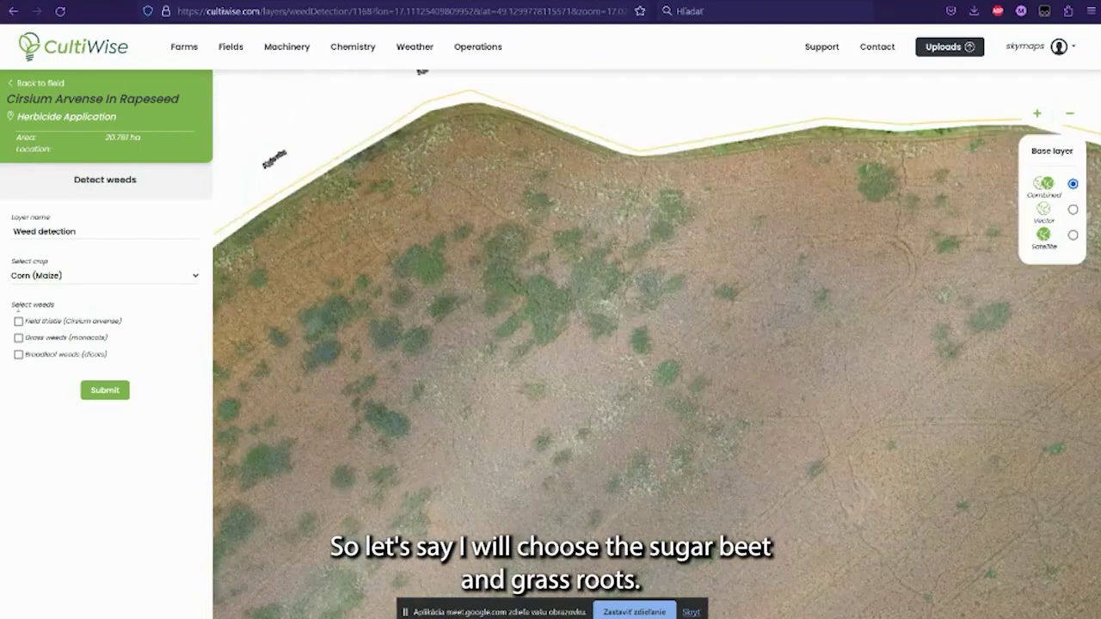
Set the weed detection crop to Sugar beet and select Grass weeds (monocots) as the weeds to detect
{"action": "left_click", "coordinate": [45, 276]}
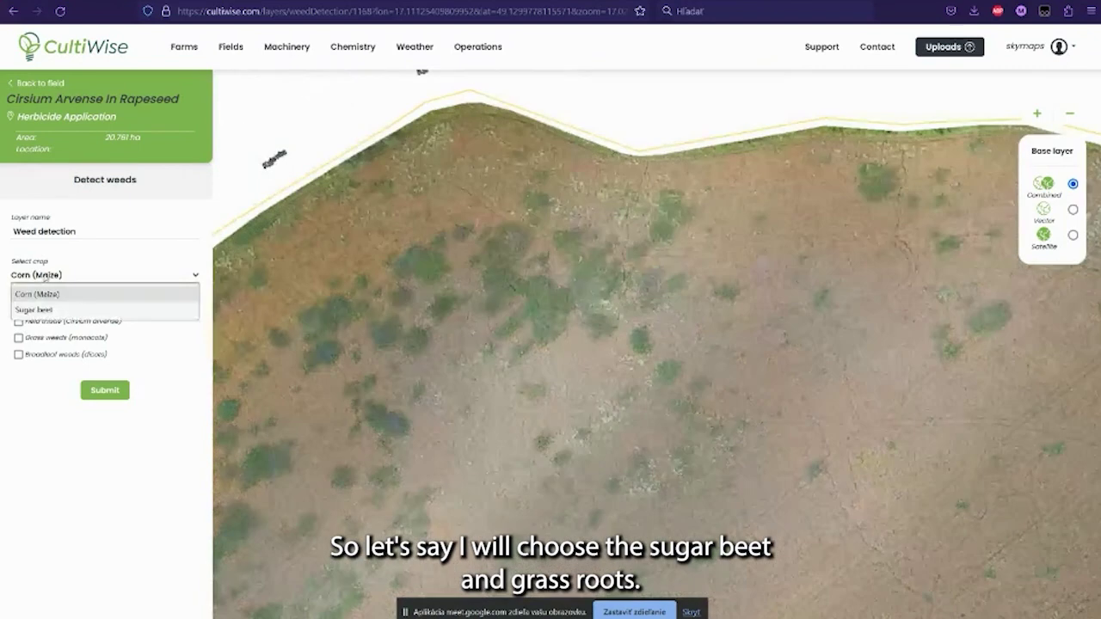
{"action": "left_click", "coordinate": [54, 310]}
{"action": "left_click", "coordinate": [18, 339]}
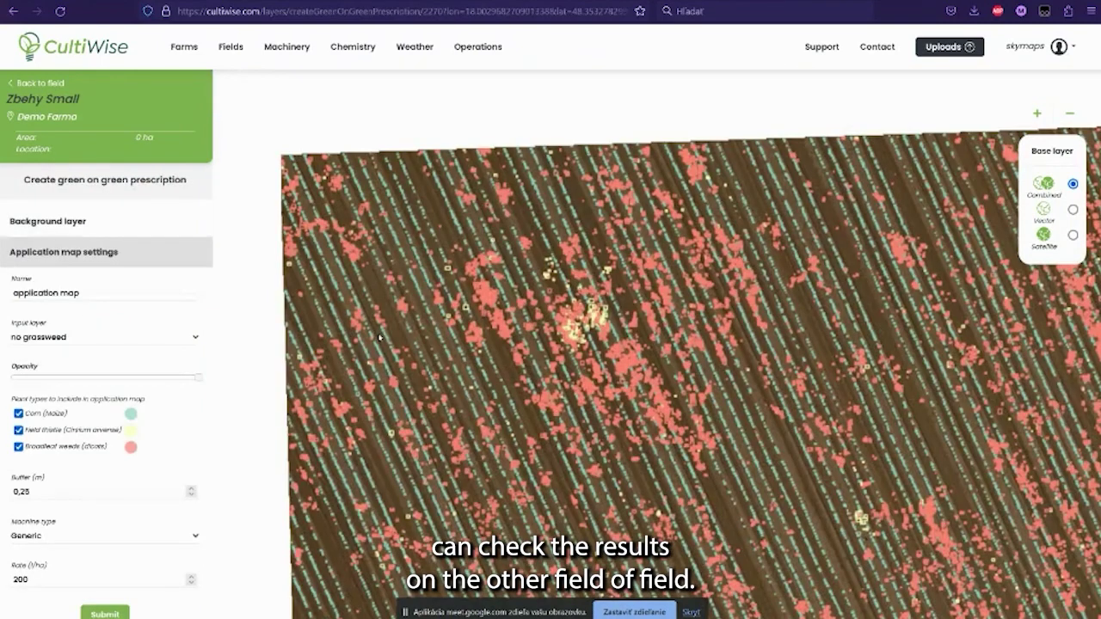
Examine the detected corn and weeds on the green on green prescription map, and return to the Zbehy Small field
{"action": "scroll", "coordinate": [404, 340], "scroll_direction": "down", "scroll_amount": 3}
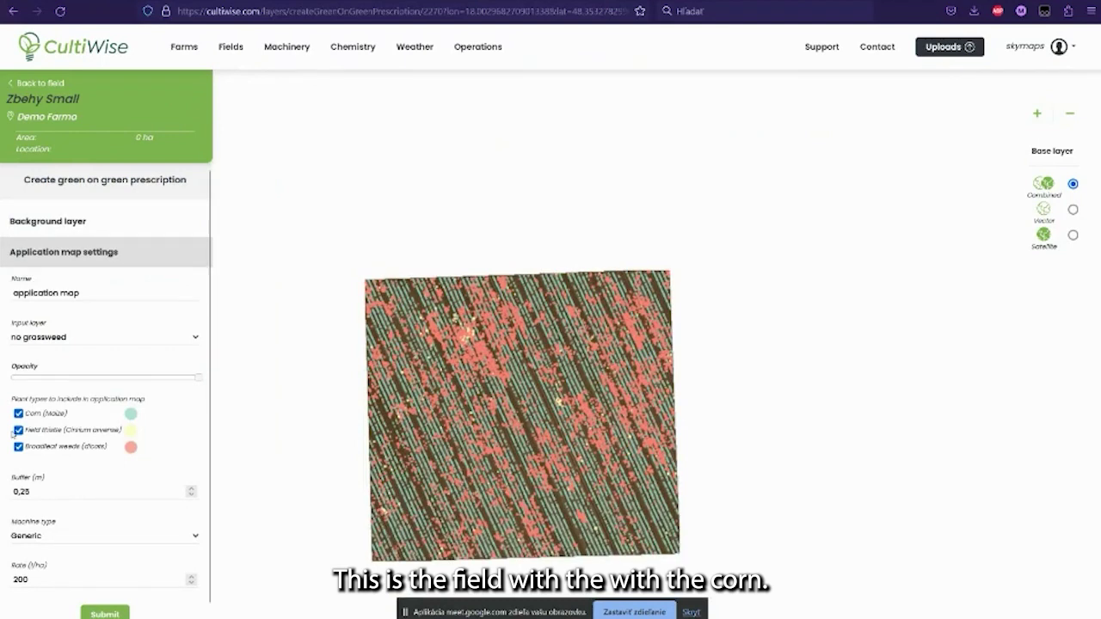
{"action": "scroll", "coordinate": [472, 406], "scroll_direction": "up", "scroll_amount": 3}
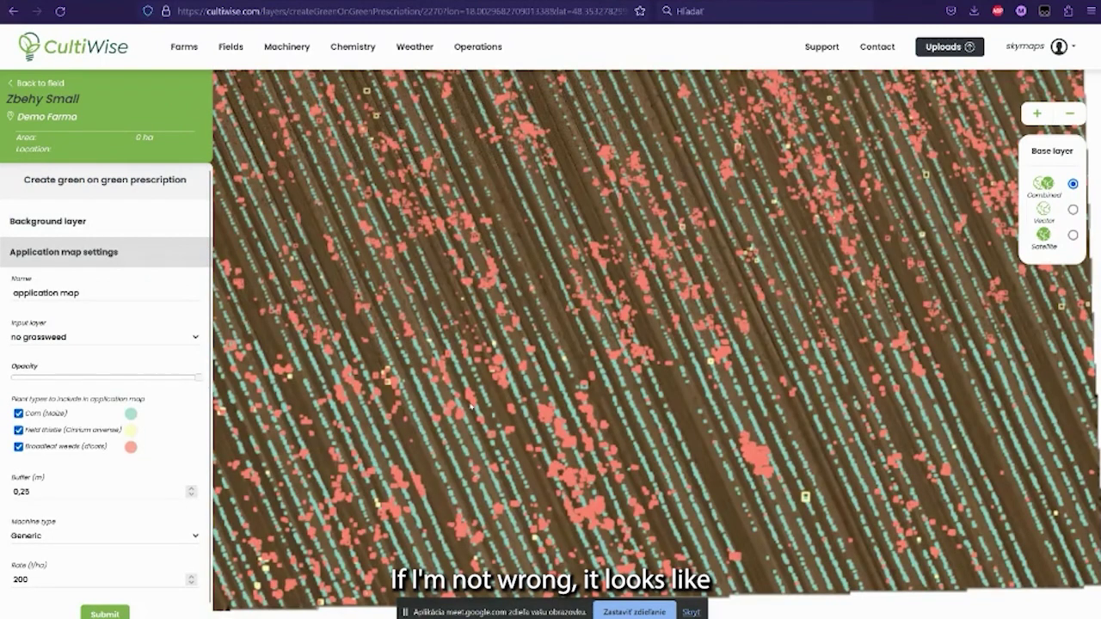
{"action": "scroll", "coordinate": [471, 406], "scroll_direction": "up", "scroll_amount": 2}
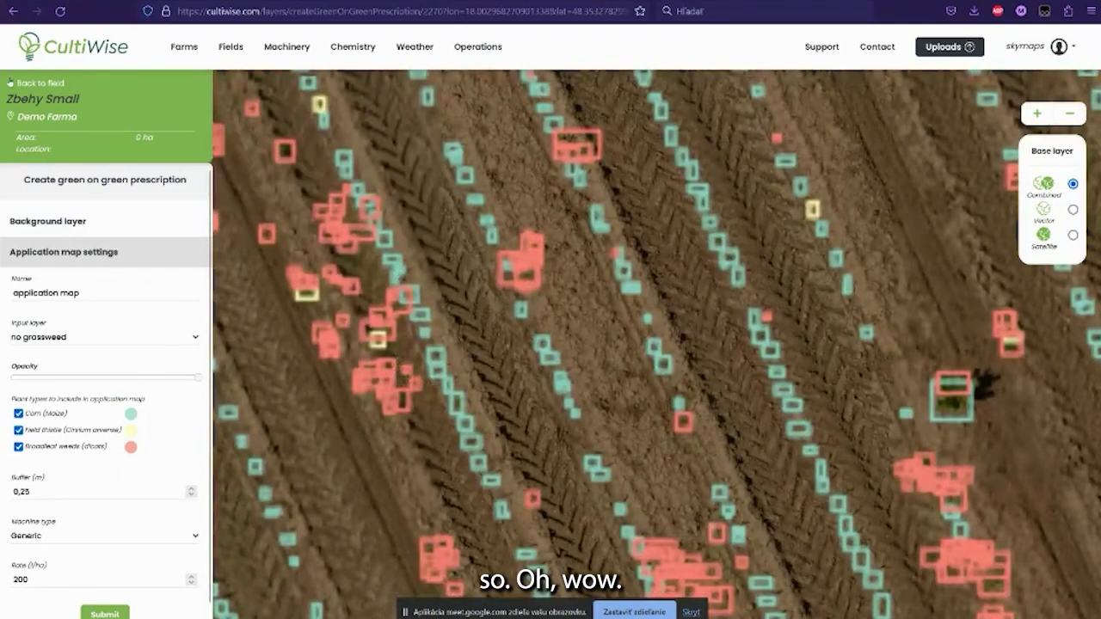
{"action": "left_click", "coordinate": [10, 83]}
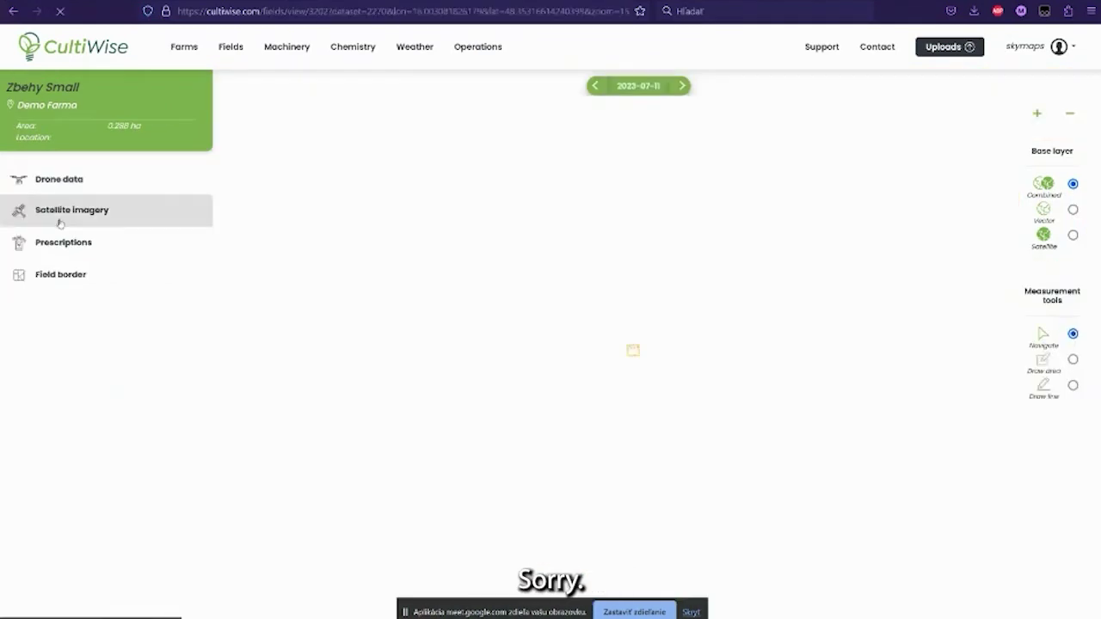
Display the no grassweed layer from the field's prescriptions in place of thistle appmap
{"action": "scroll", "coordinate": [637, 362], "scroll_direction": "up", "scroll_amount": 2}
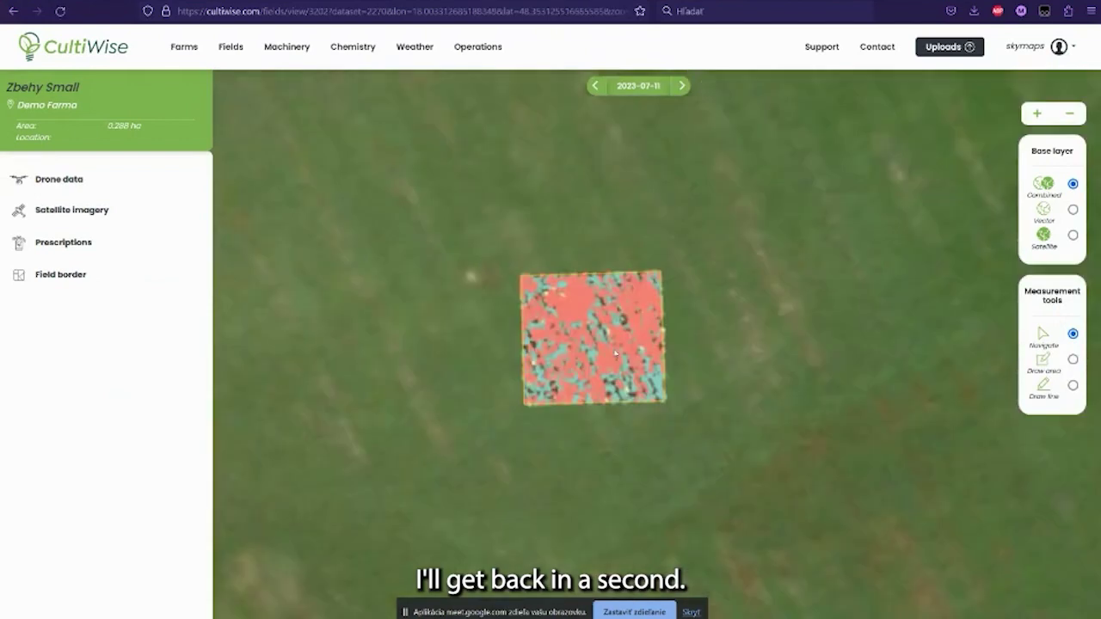
{"action": "left_click", "coordinate": [39, 244]}
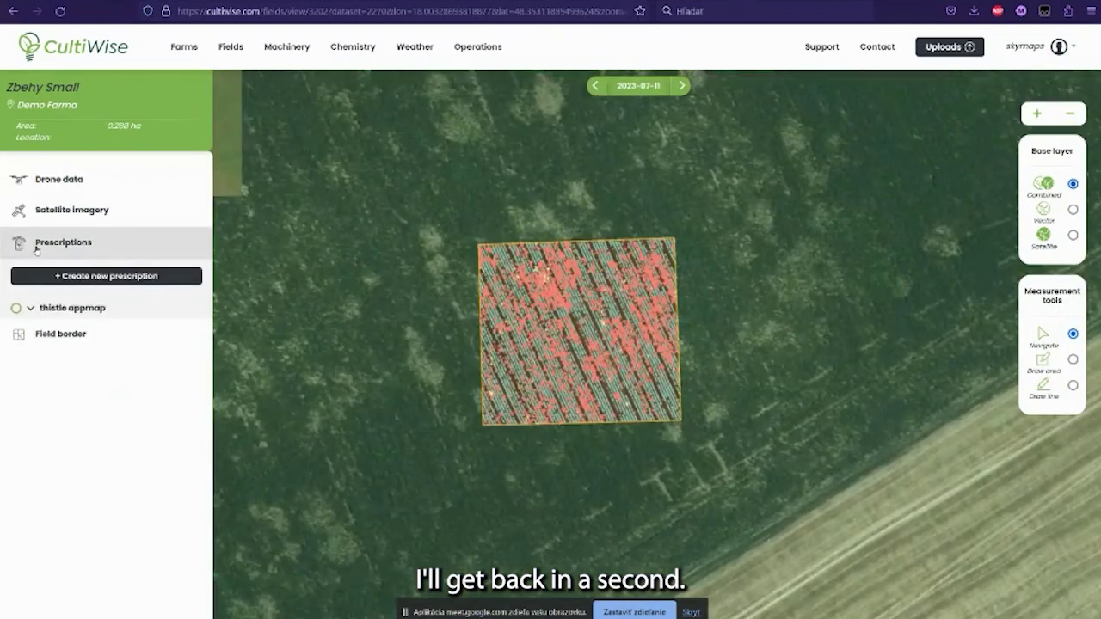
{"action": "left_click", "coordinate": [17, 308]}
{"action": "left_click", "coordinate": [17, 339]}
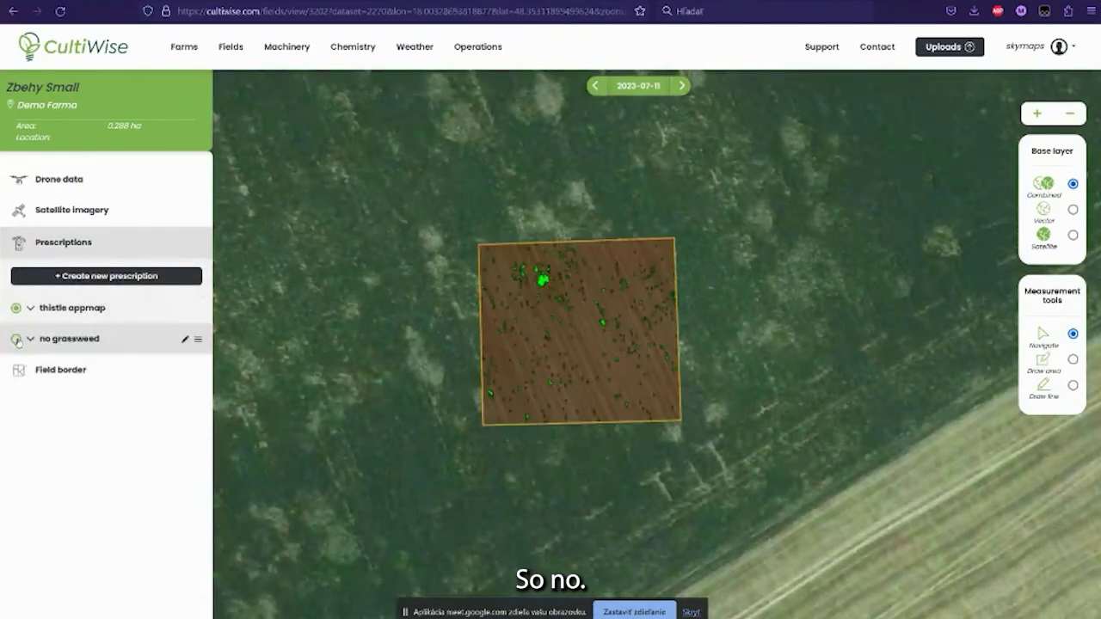
{"action": "left_click", "coordinate": [17, 339]}
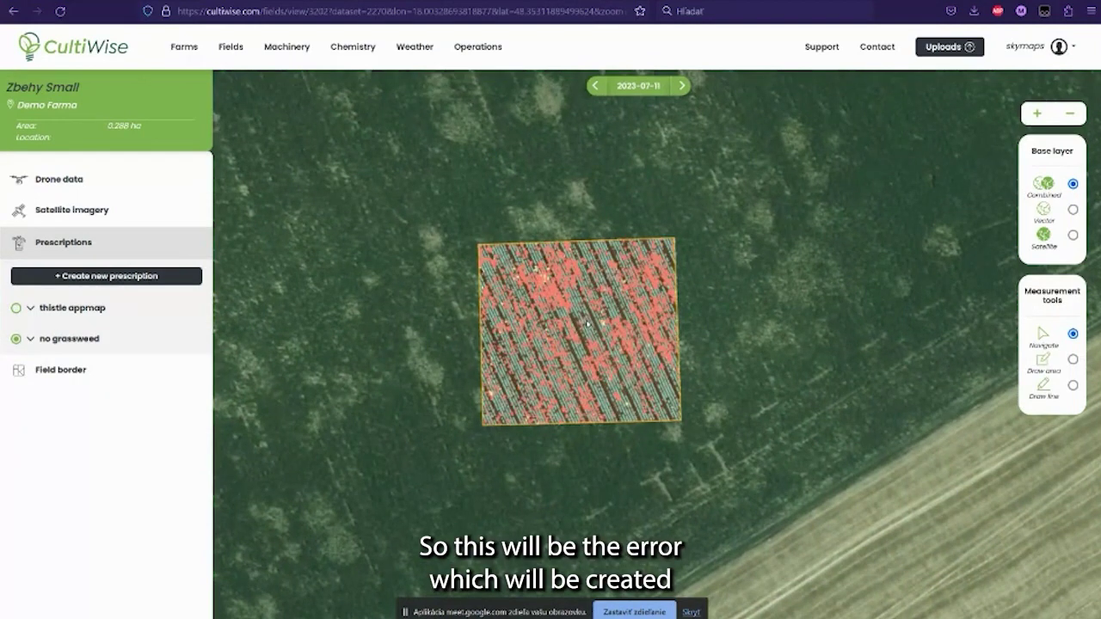
Show the legend of the no grassweed layer and examine the marked corn rows and weeds up close
{"action": "scroll", "coordinate": [514, 355], "scroll_direction": "up", "scroll_amount": 2}
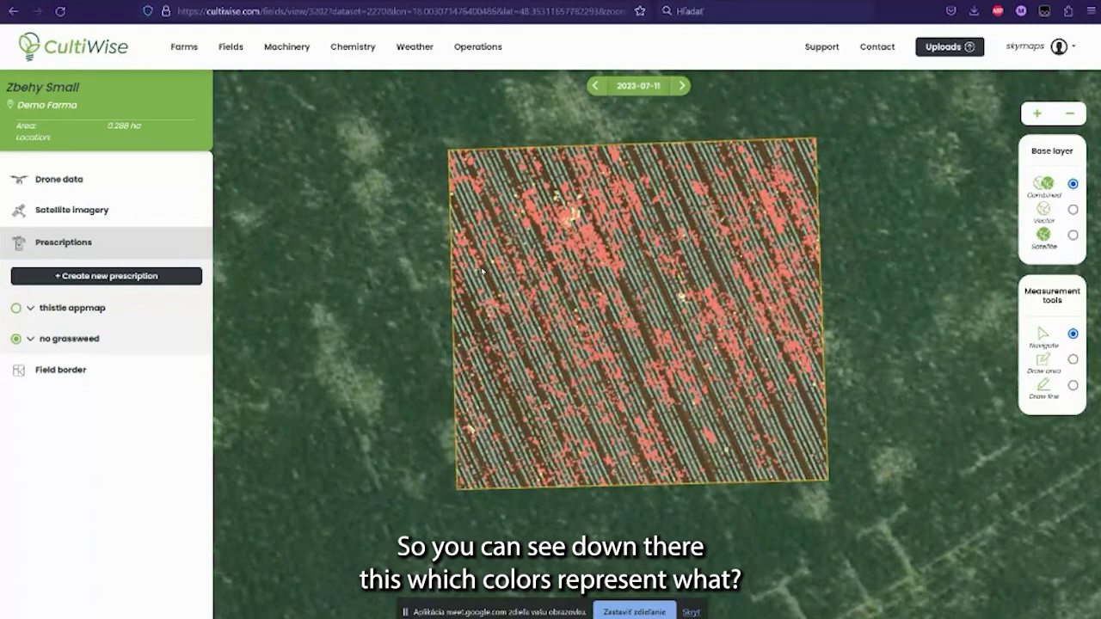
{"action": "scroll", "coordinate": [482, 270], "scroll_direction": "up", "scroll_amount": 2}
{"action": "left_click", "coordinate": [3, 338]}
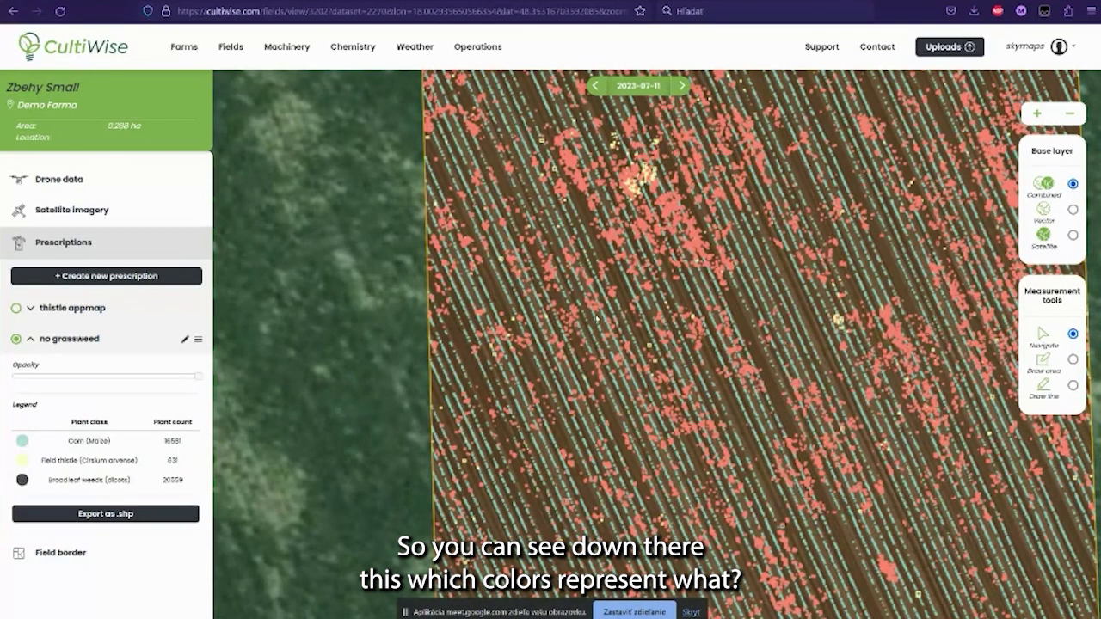
{"action": "scroll", "coordinate": [603, 352], "scroll_direction": "up", "scroll_amount": 1}
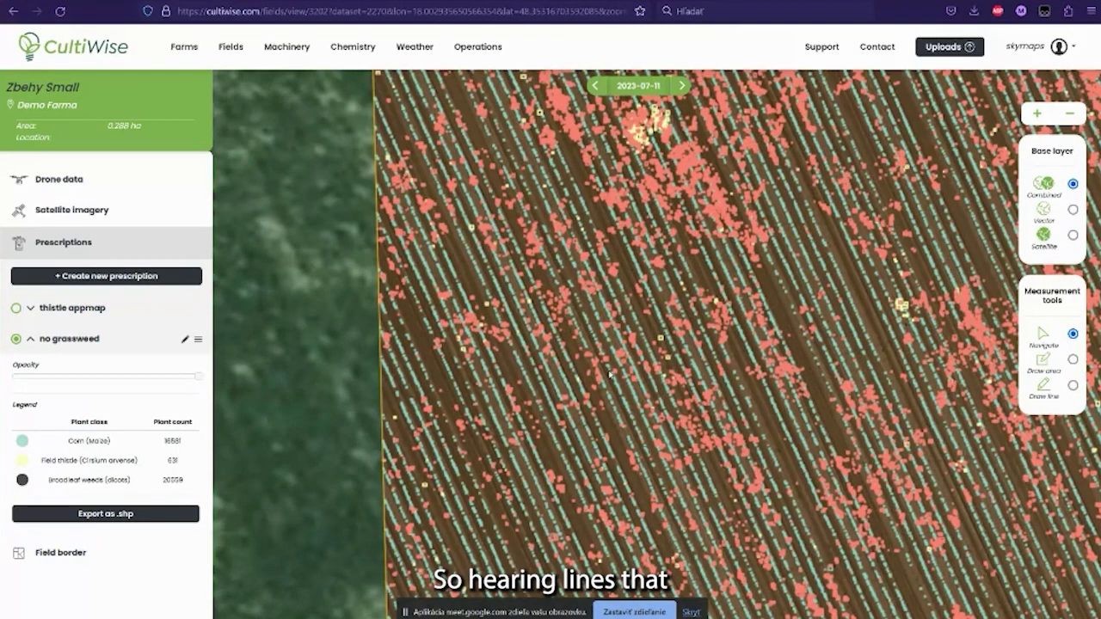
{"action": "scroll", "coordinate": [608, 373], "scroll_direction": "up", "scroll_amount": 2}
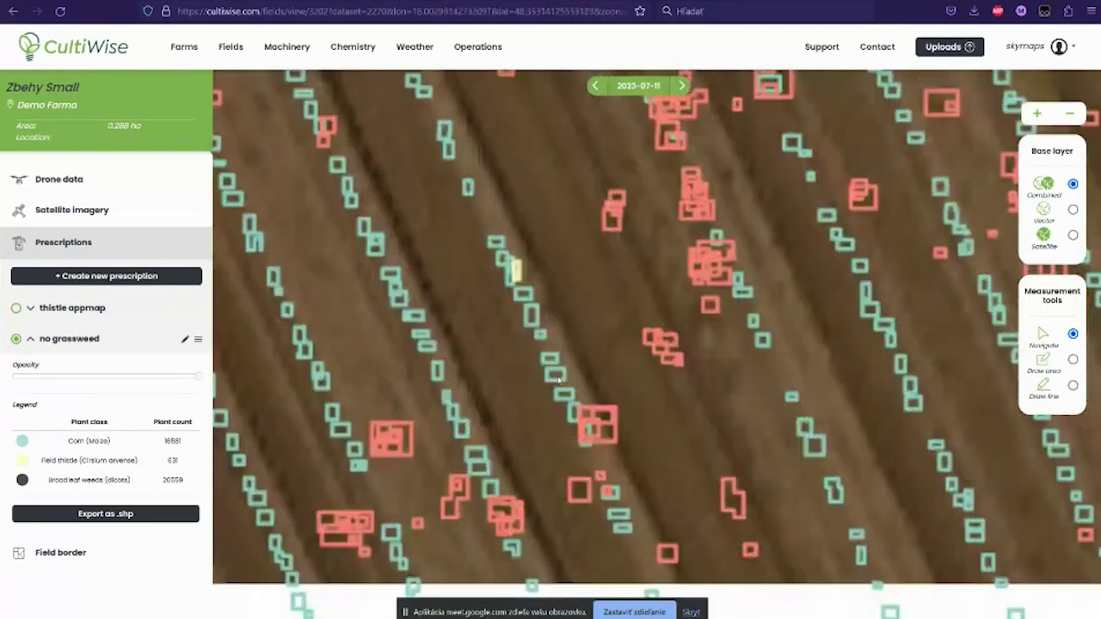
{"action": "scroll", "coordinate": [559, 379], "scroll_direction": "up", "scroll_amount": 1}
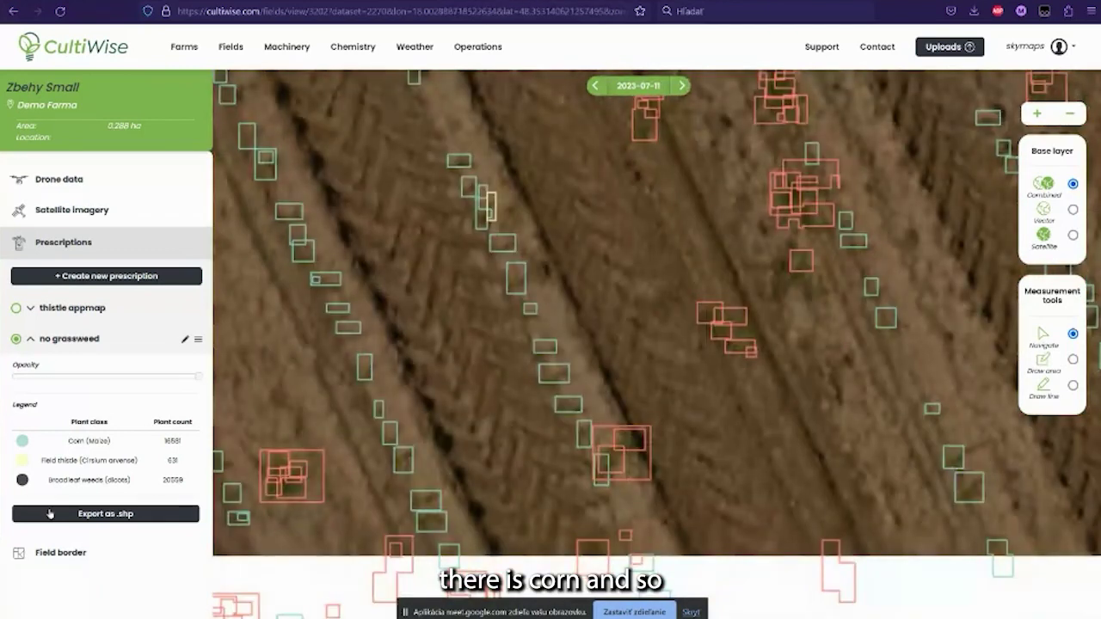
{"action": "left_click_drag", "start_coordinate": [613, 181], "coordinate": [591, 370]}
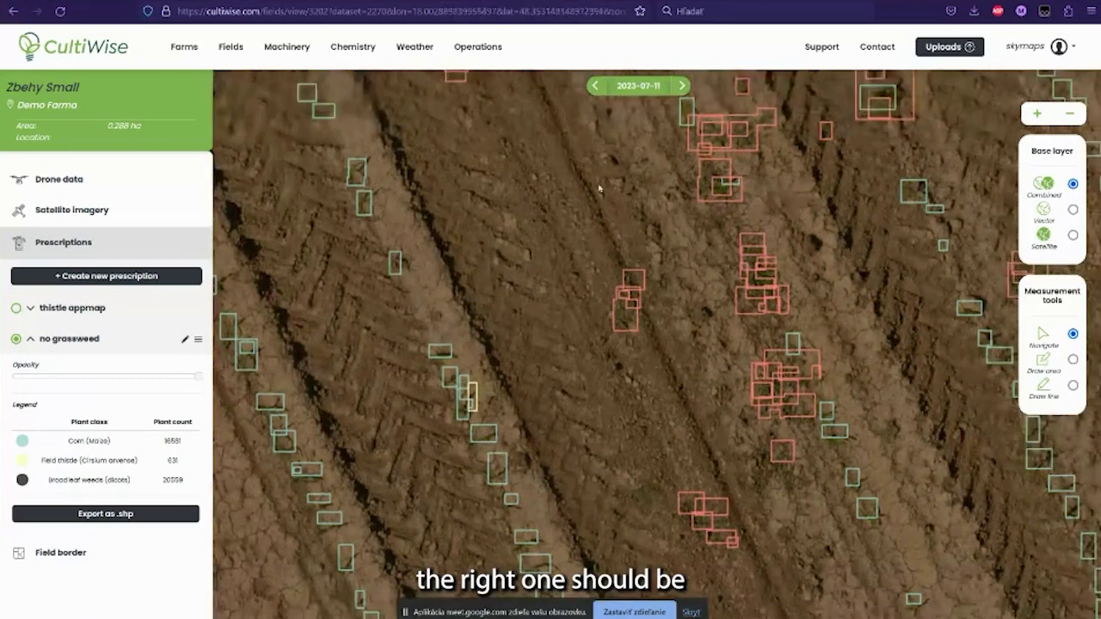
{"action": "left_click_drag", "start_coordinate": [599, 187], "coordinate": [518, 333]}
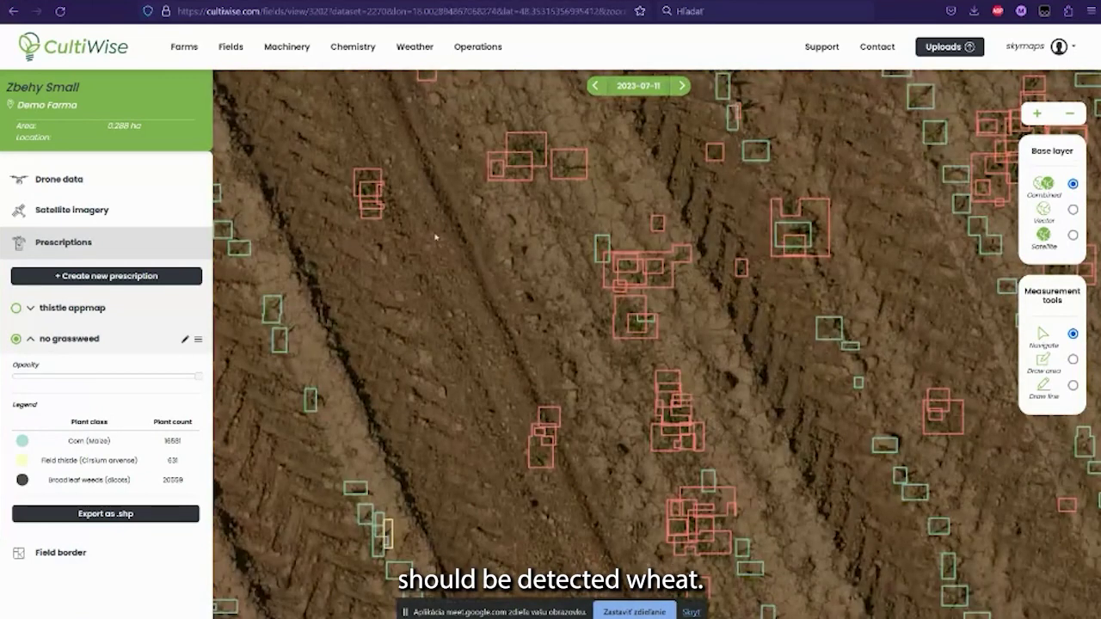
{"action": "scroll", "coordinate": [435, 238], "scroll_direction": "down", "scroll_amount": 2}
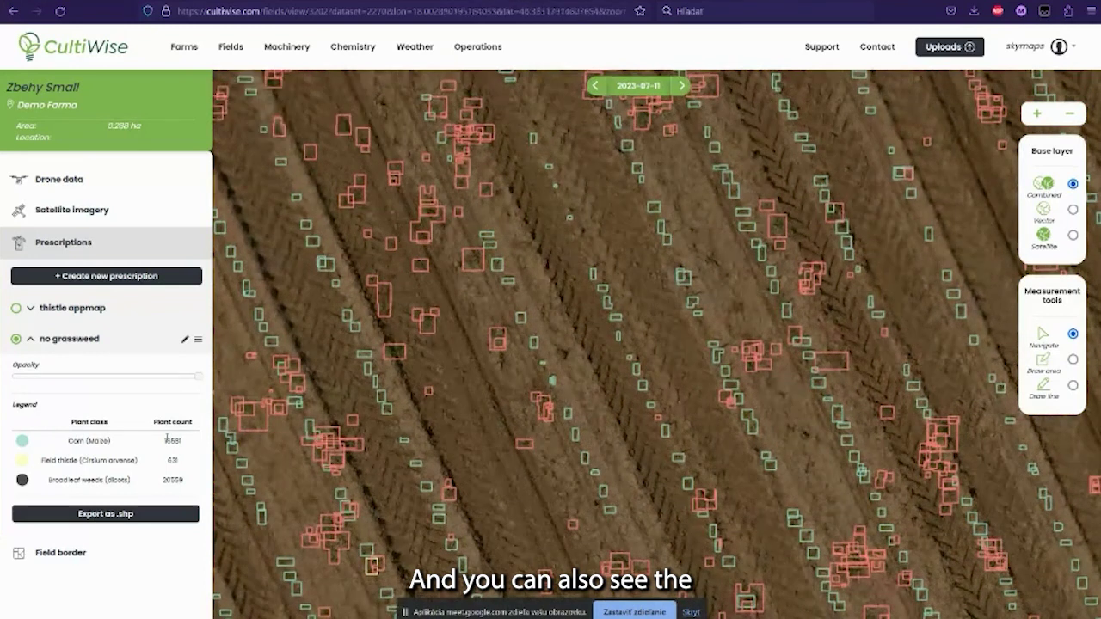
Check the plant counts per class in the no grassweed legend against the whole field
{"action": "left_click_drag", "start_coordinate": [167, 439], "coordinate": [178, 478]}
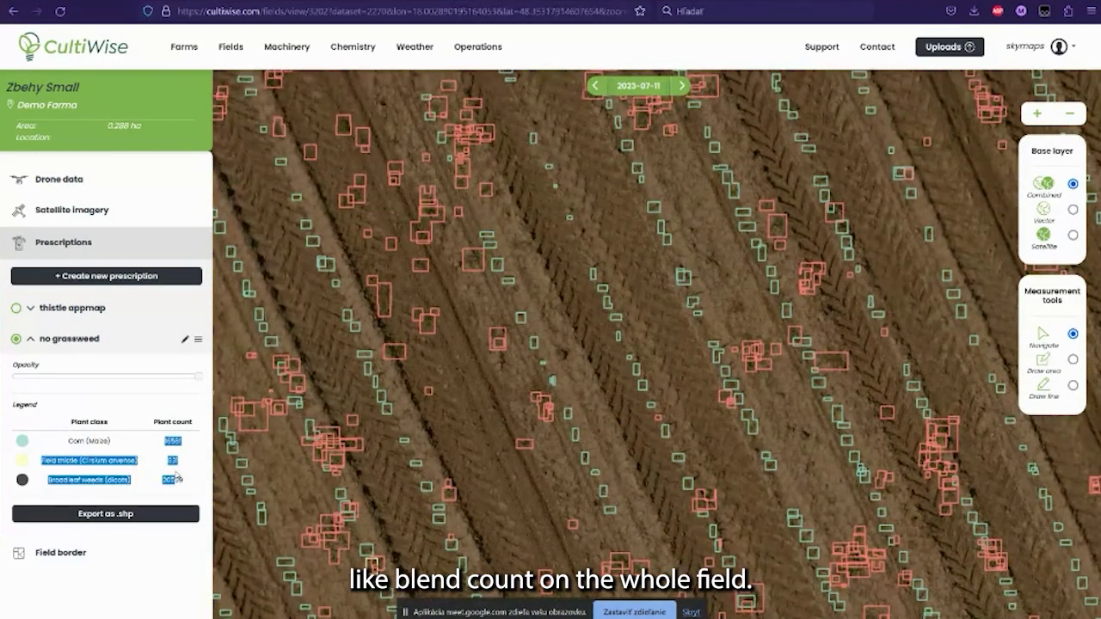
{"action": "left_click_drag", "start_coordinate": [447, 464], "coordinate": [531, 432]}
{"action": "scroll", "coordinate": [532, 431], "scroll_direction": "down", "scroll_amount": 3}
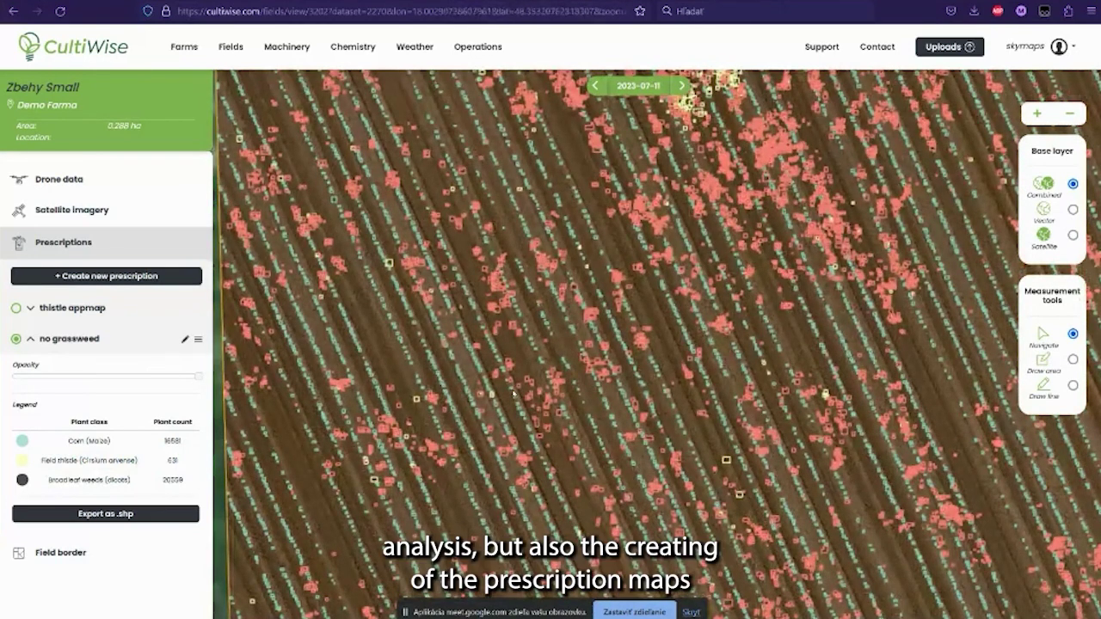
Inspect the field thistle cluster and the dense broadleaf weed patches on the map
{"action": "left_click_drag", "start_coordinate": [631, 420], "coordinate": [617, 449]}
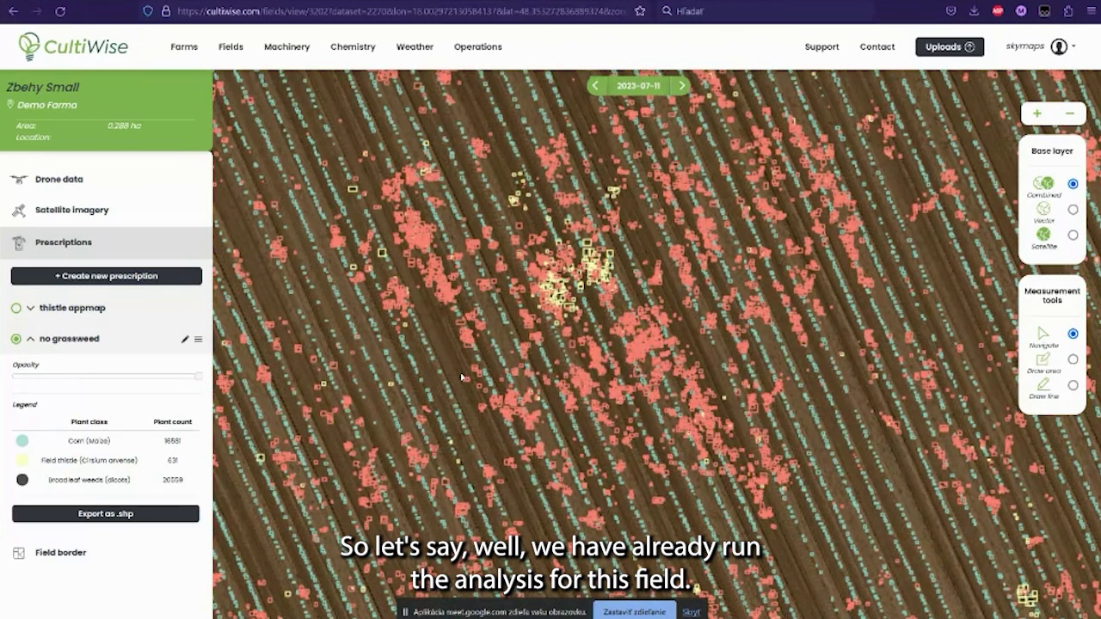
{"action": "scroll", "coordinate": [462, 377], "scroll_direction": "up", "scroll_amount": 2}
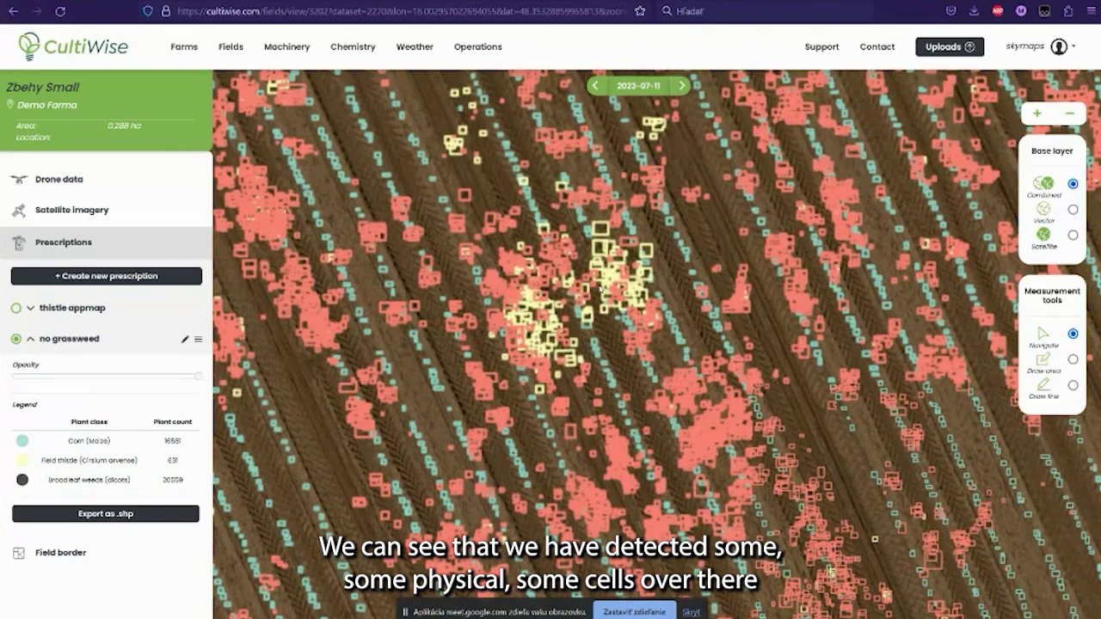
{"action": "scroll", "coordinate": [670, 244], "scroll_direction": "up", "scroll_amount": 2}
{"action": "scroll", "coordinate": [670, 246], "scroll_direction": "up", "scroll_amount": 1}
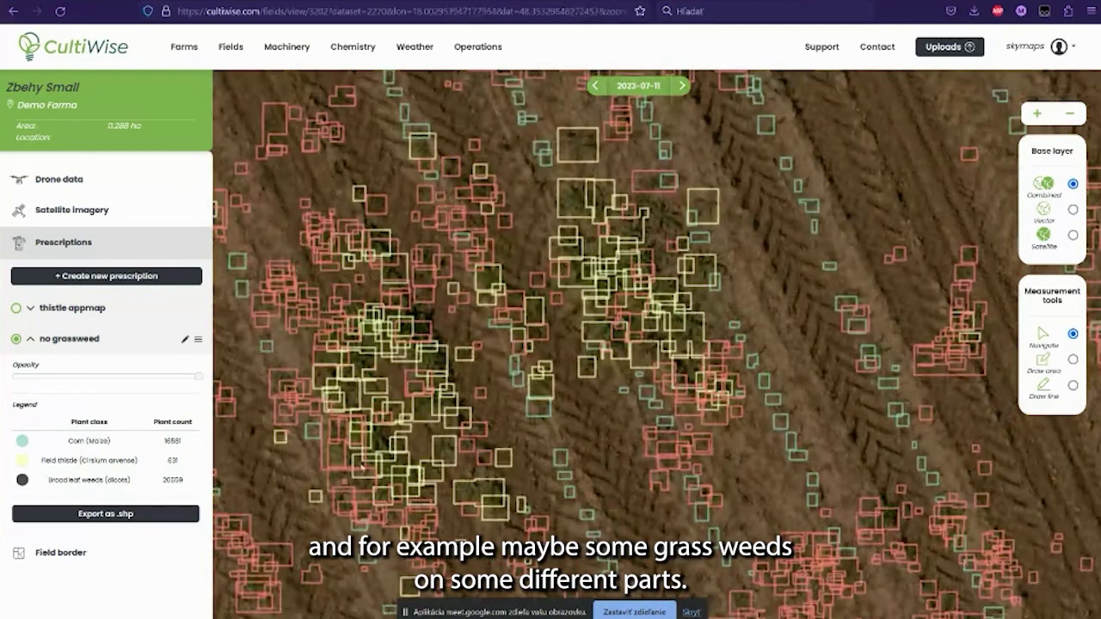
{"action": "scroll", "coordinate": [820, 425], "scroll_direction": "down", "scroll_amount": 2}
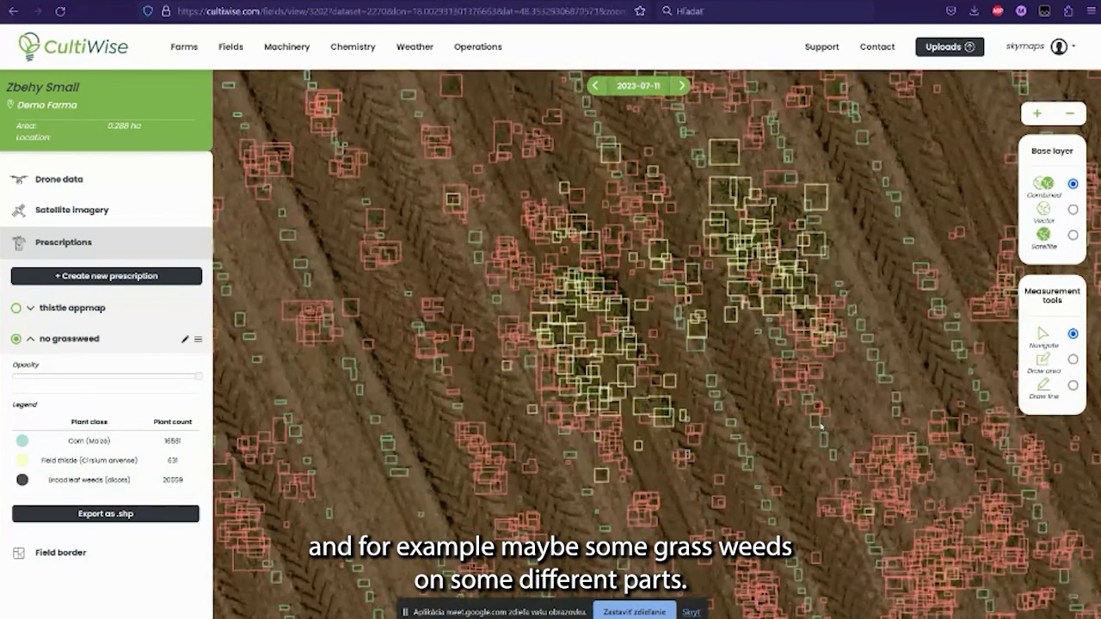
{"action": "left_click_drag", "start_coordinate": [881, 553], "coordinate": [489, 301]}
{"action": "scroll", "coordinate": [489, 301], "scroll_direction": "up", "scroll_amount": 3}
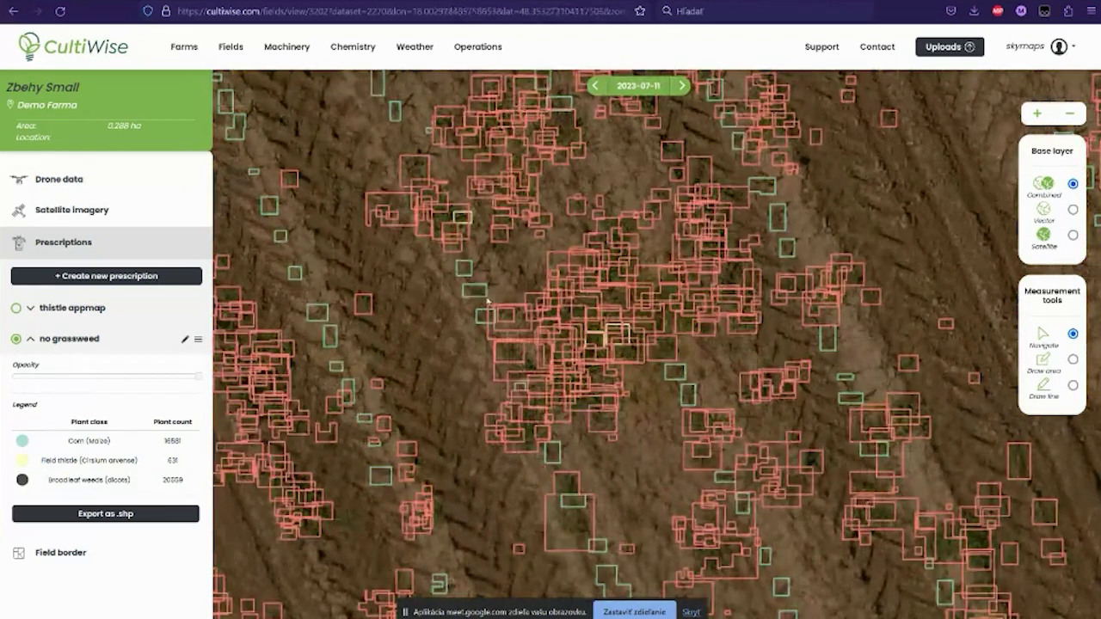
{"action": "scroll", "coordinate": [487, 301], "scroll_direction": "down", "scroll_amount": 3}
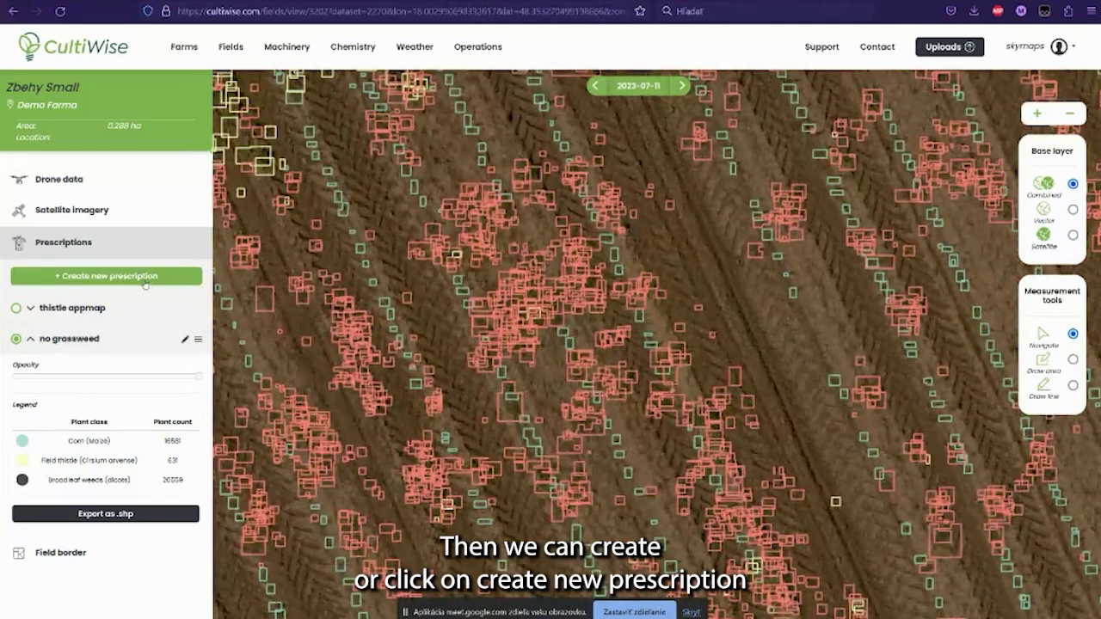
Start a new green on green weed detection prescription for the Zbehy Small field
{"action": "left_click", "coordinate": [142, 282]}
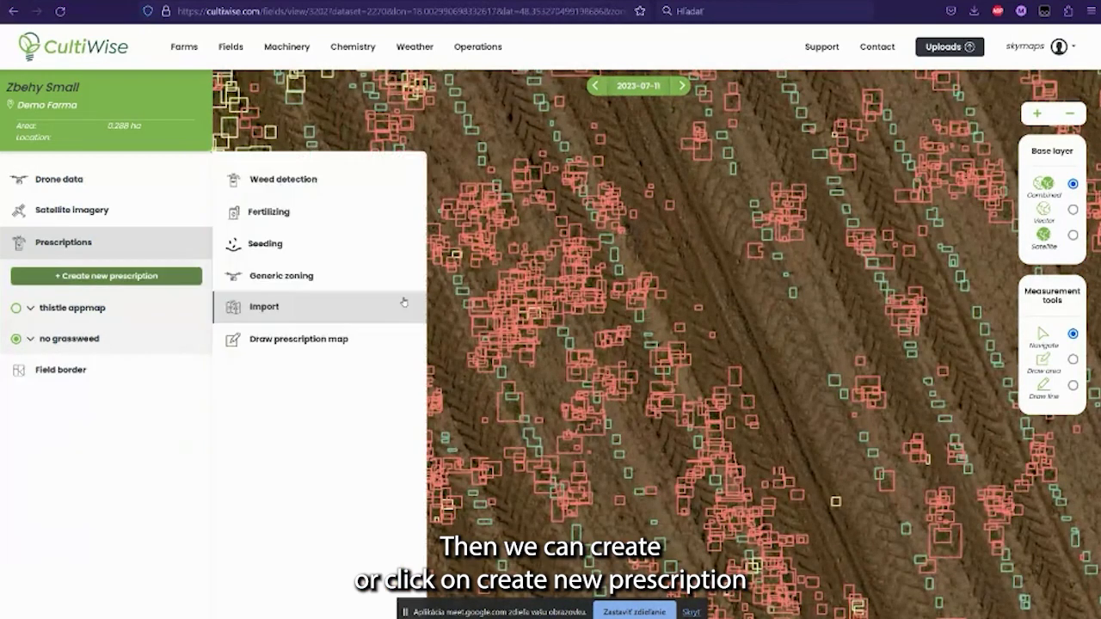
{"action": "left_click", "coordinate": [351, 187]}
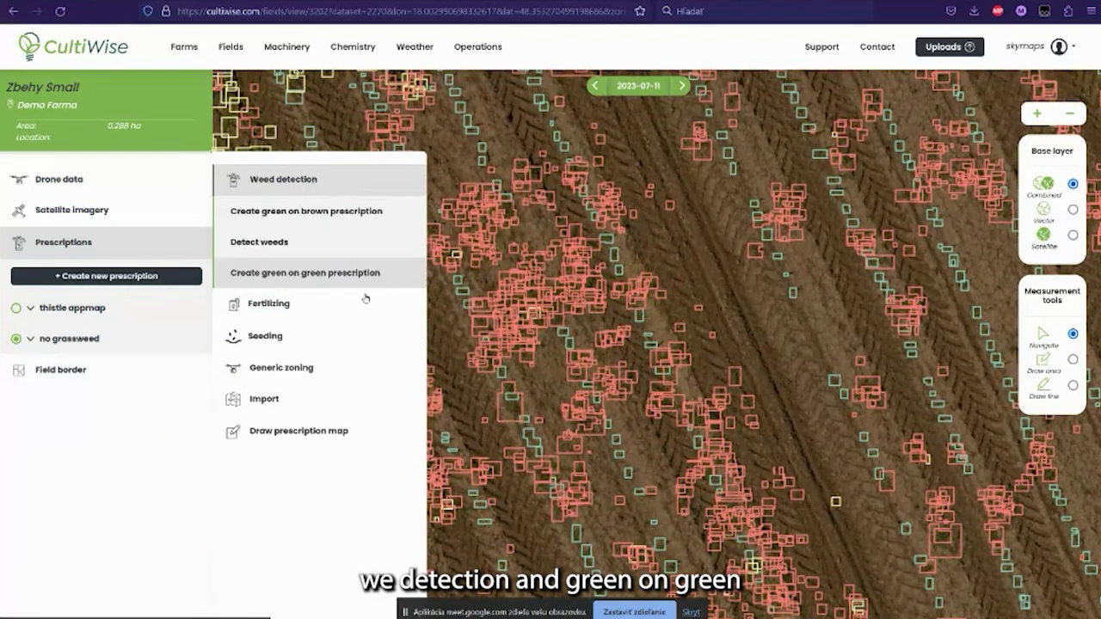
{"action": "left_click", "coordinate": [362, 283]}
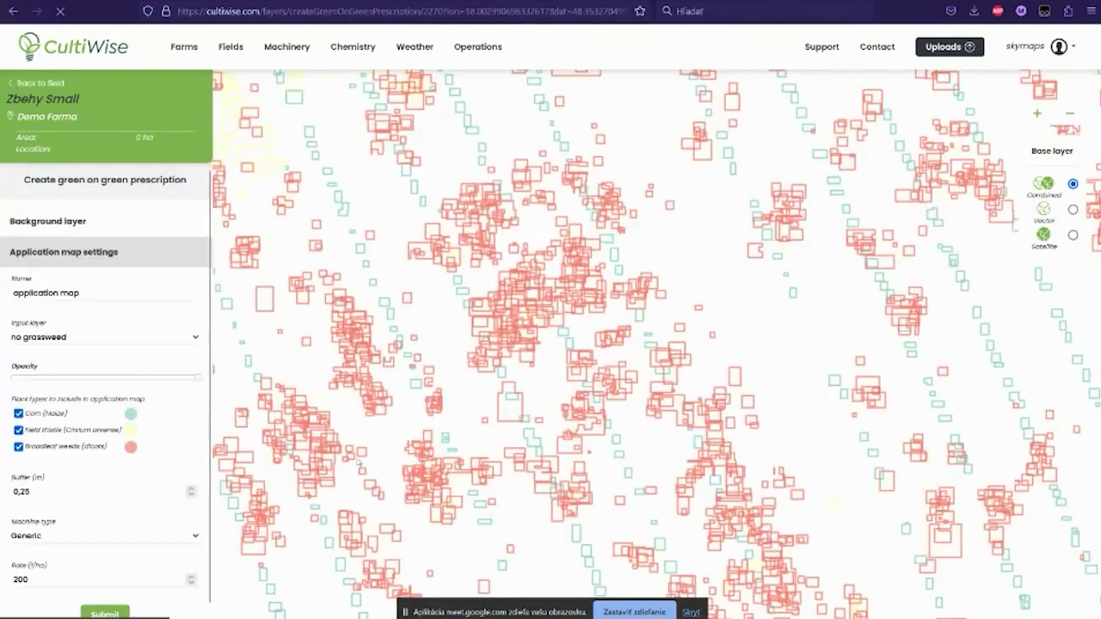
{"action": "scroll", "coordinate": [531, 346], "scroll_direction": "down", "scroll_amount": 3}
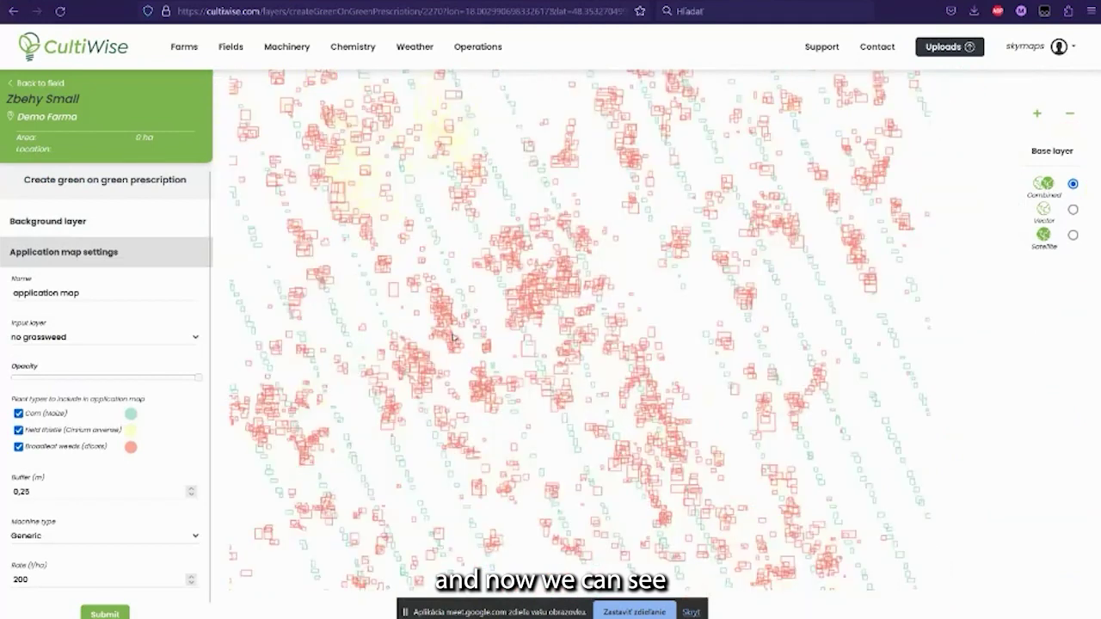
{"action": "scroll", "coordinate": [454, 338], "scroll_direction": "down", "scroll_amount": 2}
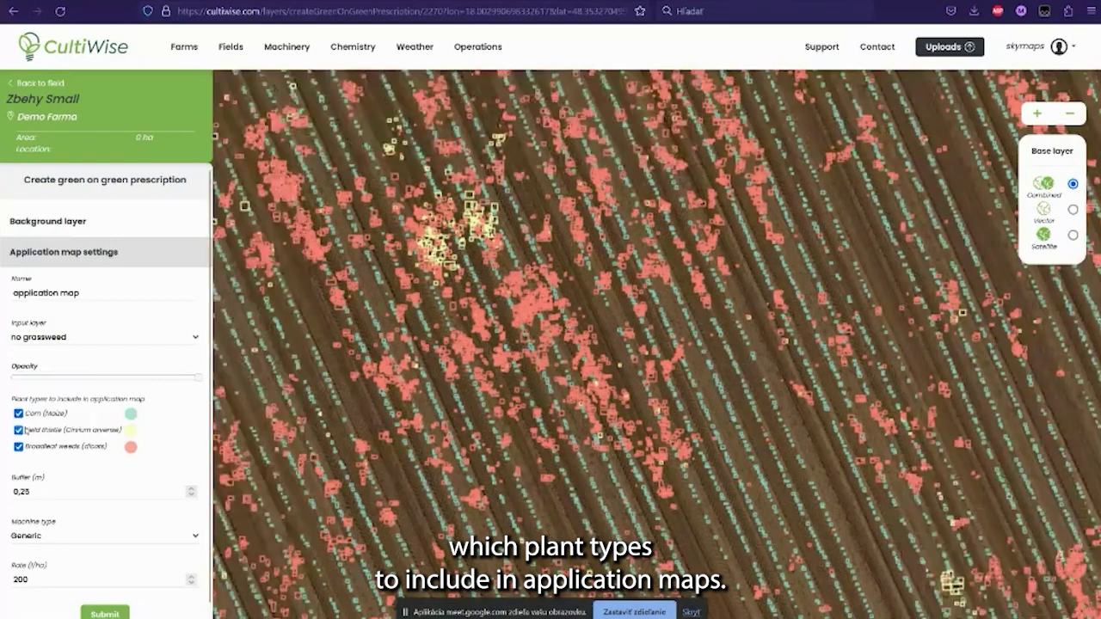
{"action": "left_click_drag", "start_coordinate": [407, 391], "coordinate": [456, 435]}
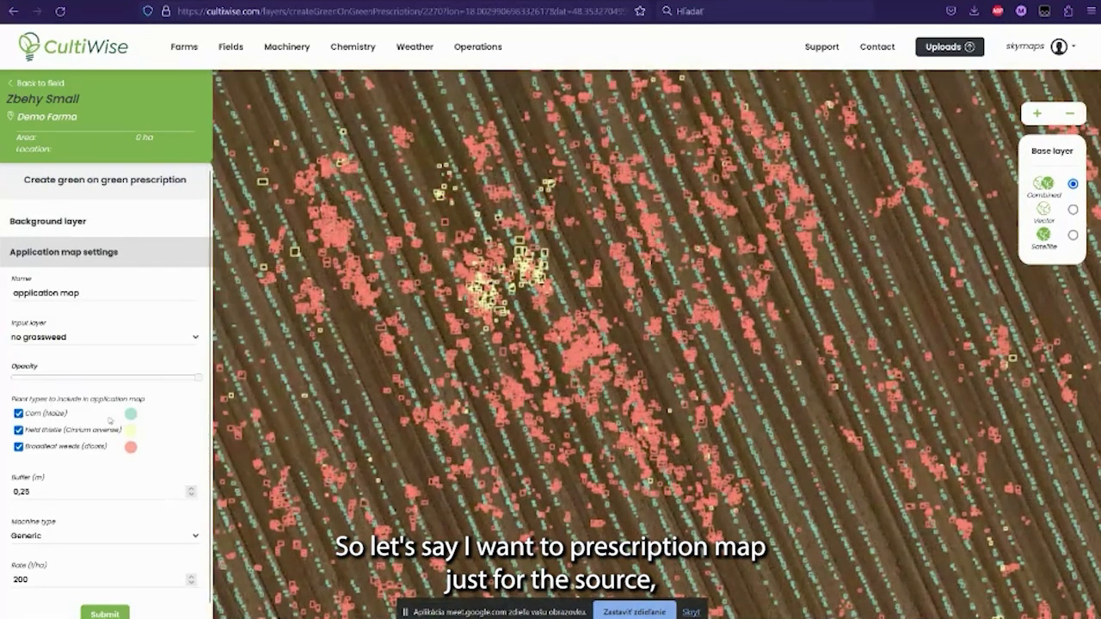
Exclude Broadleaf weeds (dicots) and Corn (Maize) from the application map, leaving only Field thistle (Cirsium arvense)
{"action": "left_click", "coordinate": [18, 447]}
{"action": "left_click", "coordinate": [18, 414]}
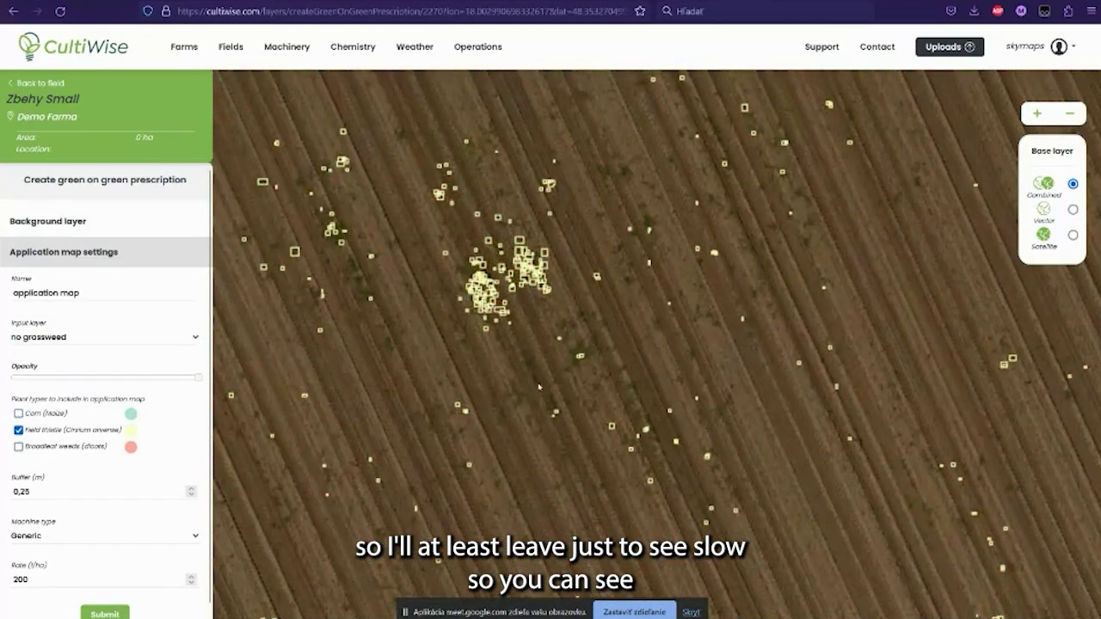
{"action": "scroll", "coordinate": [533, 369], "scroll_direction": "down", "scroll_amount": 3}
{"action": "left_click_drag", "start_coordinate": [514, 293], "coordinate": [499, 221]}
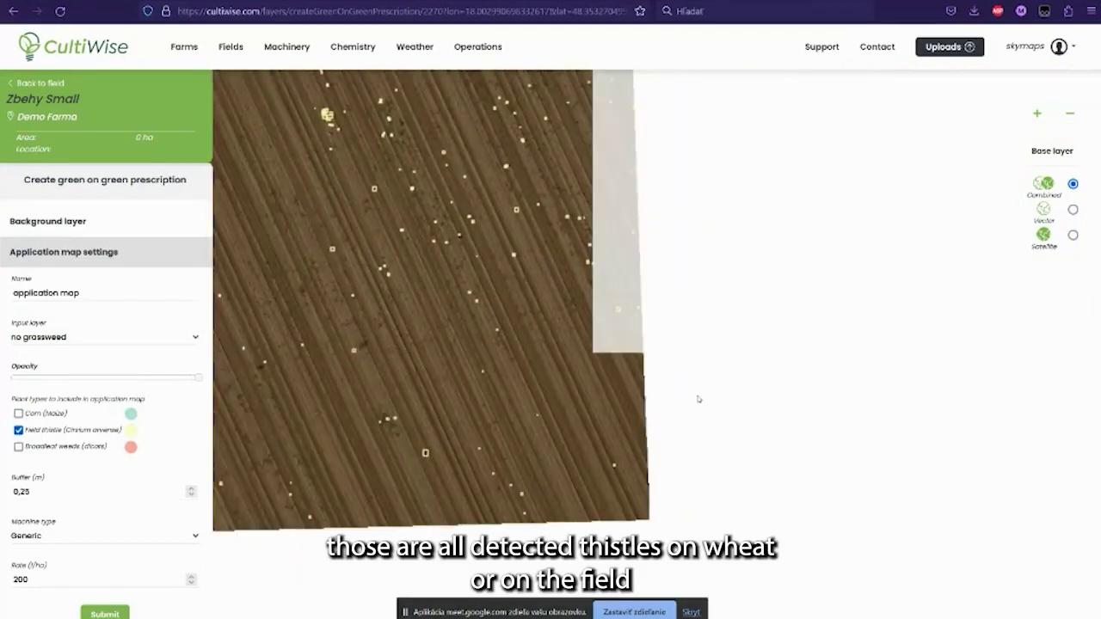
Include Broadleaf weeds (dicots) in the application map together with Field thistle
{"action": "left_click_drag", "start_coordinate": [699, 400], "coordinate": [501, 353]}
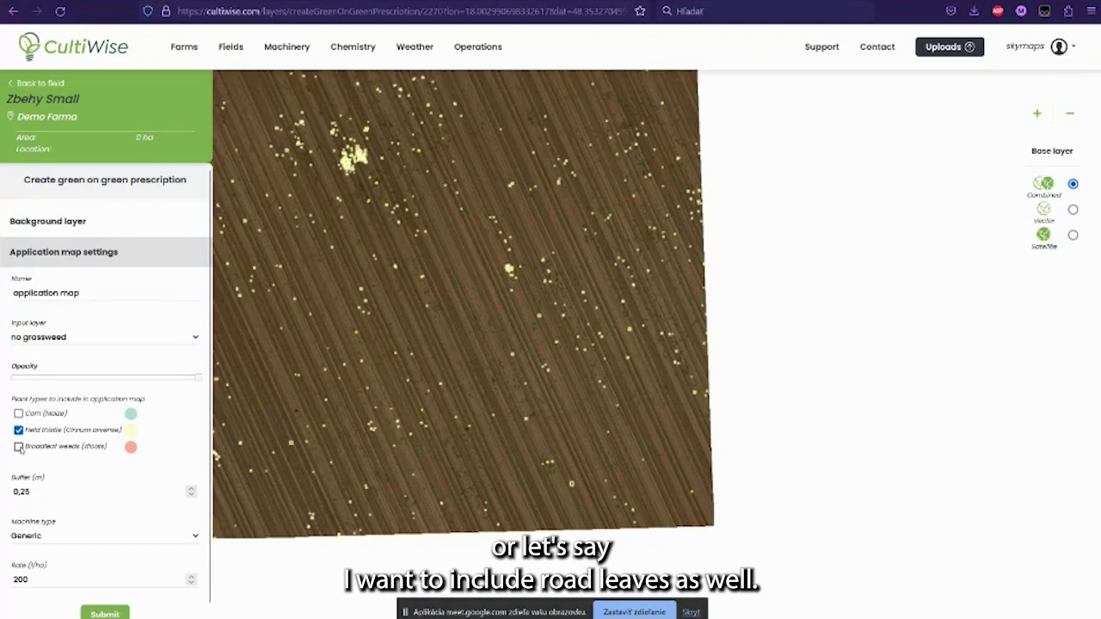
{"action": "left_click", "coordinate": [19, 447]}
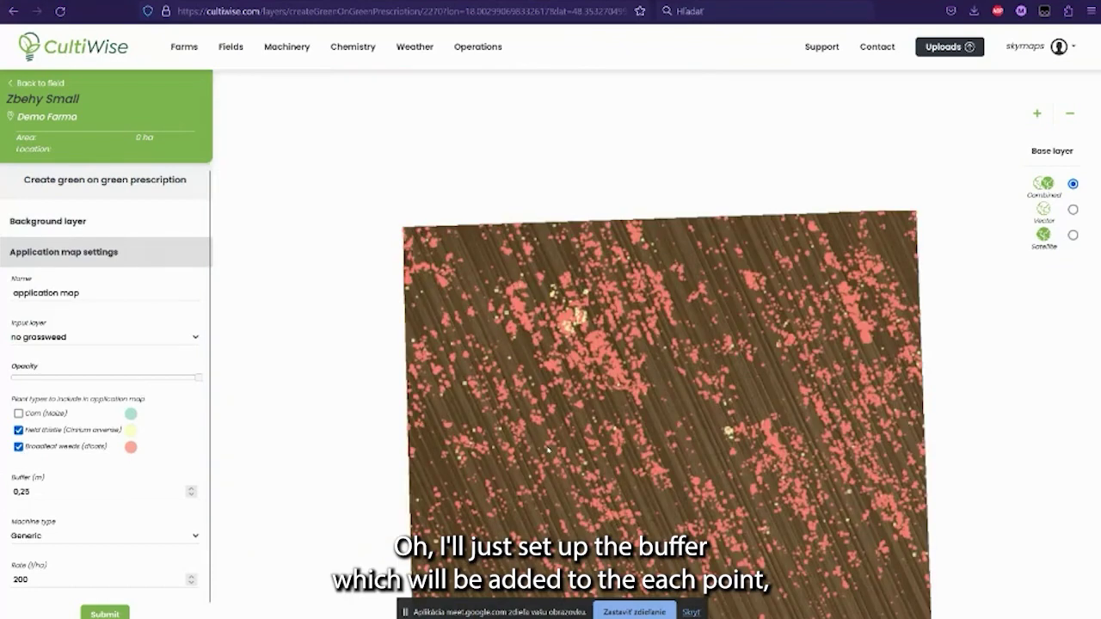
{"action": "scroll", "coordinate": [473, 453], "scroll_direction": "up", "scroll_amount": 1}
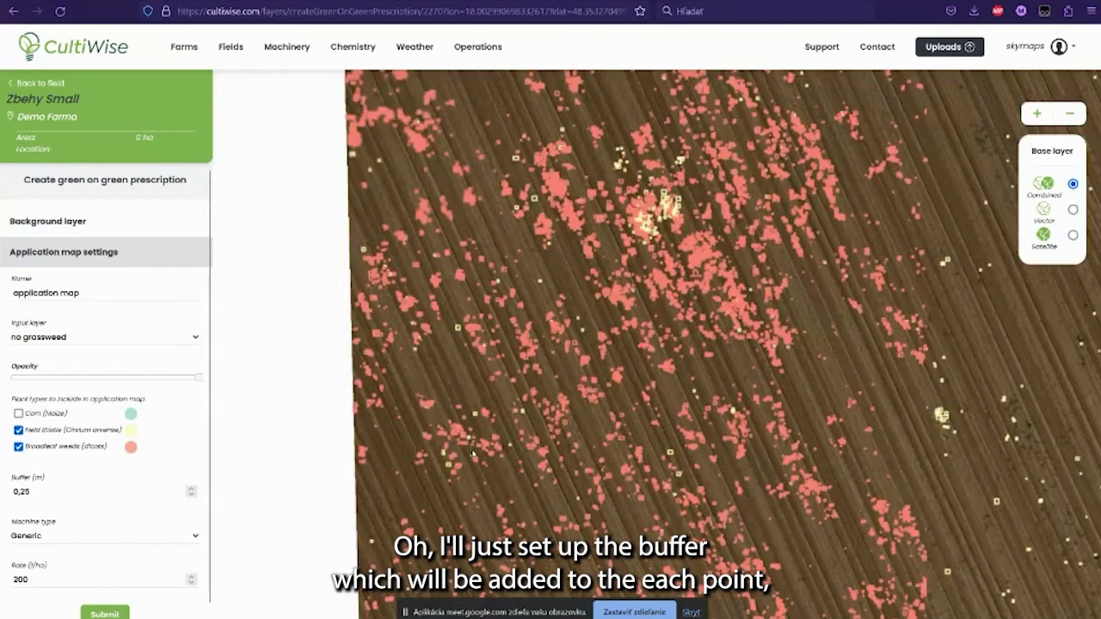
Leave the green on green prescription form and display the finished thistle appmap prescription on the Zbehy Small field
{"action": "scroll", "coordinate": [472, 454], "scroll_direction": "up", "scroll_amount": 1}
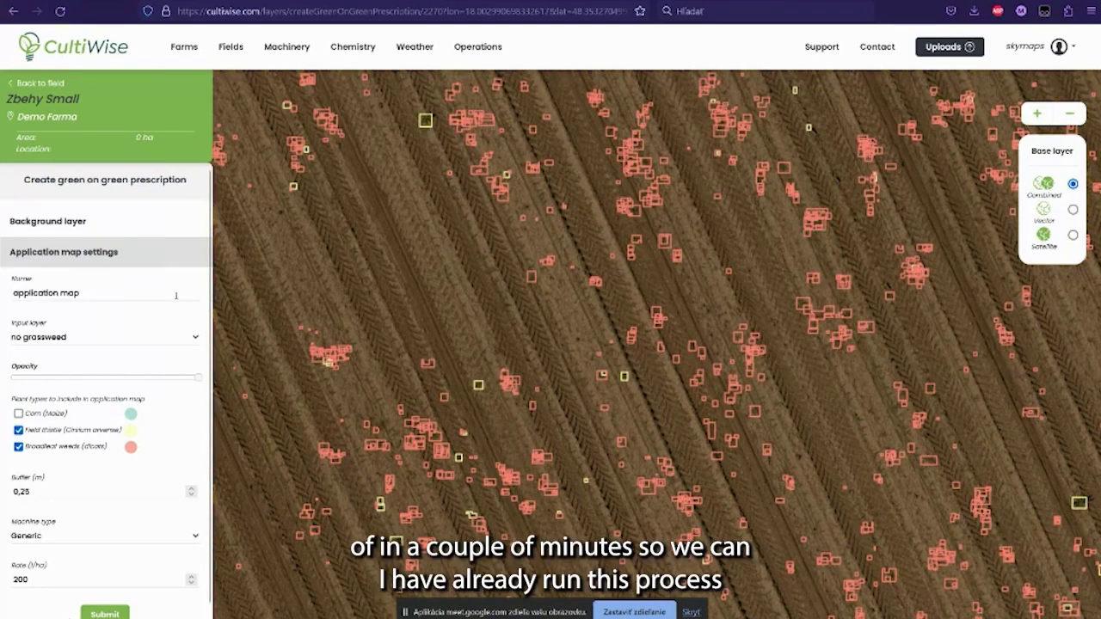
{"action": "left_click", "coordinate": [93, 222]}
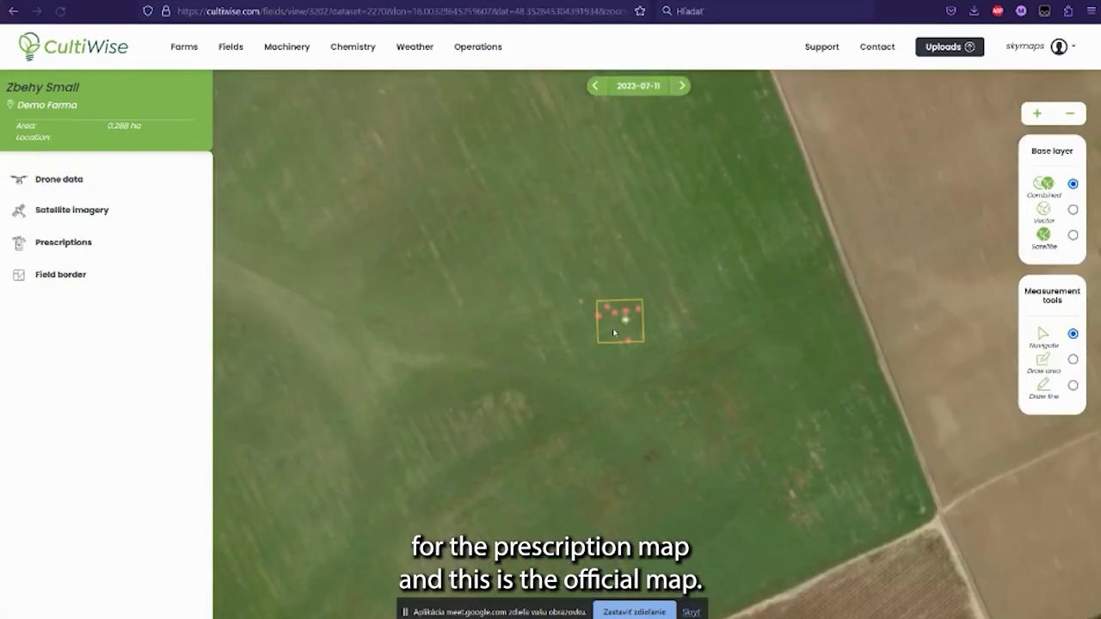
{"action": "left_click", "coordinate": [63, 241]}
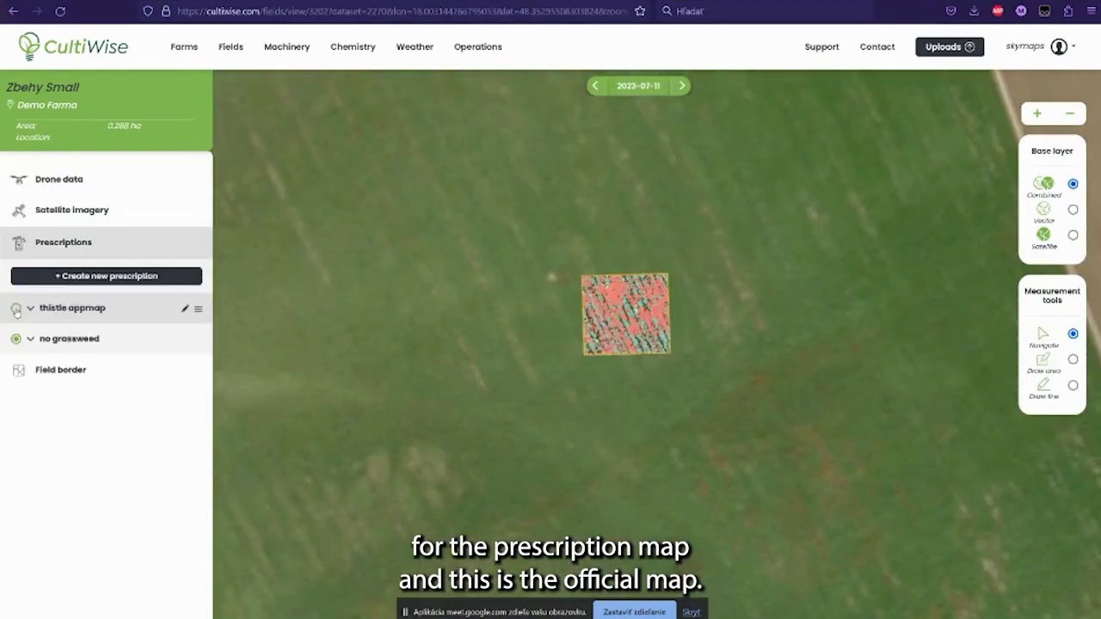
{"action": "left_click", "coordinate": [15, 308]}
{"action": "scroll", "coordinate": [616, 295], "scroll_direction": "up", "scroll_amount": 3}
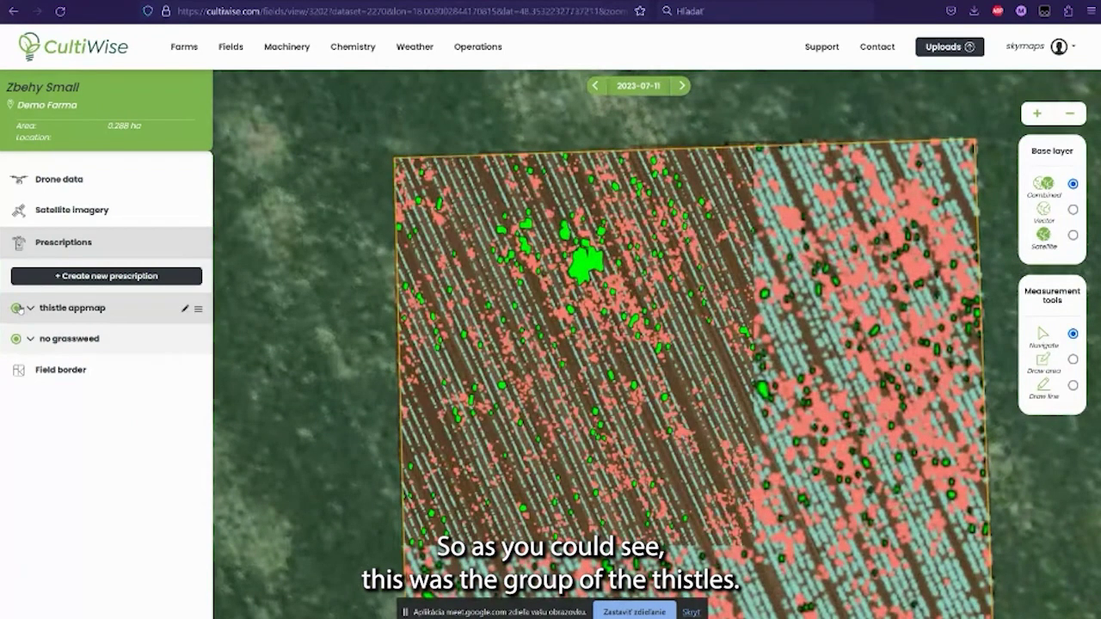
Compare the thistle cluster with the thistle appmap hidden and shown, leaving only thistle appmap displayed without the no grassweed layer
{"action": "left_click", "coordinate": [16, 308]}
{"action": "scroll", "coordinate": [582, 256], "scroll_direction": "up", "scroll_amount": 2}
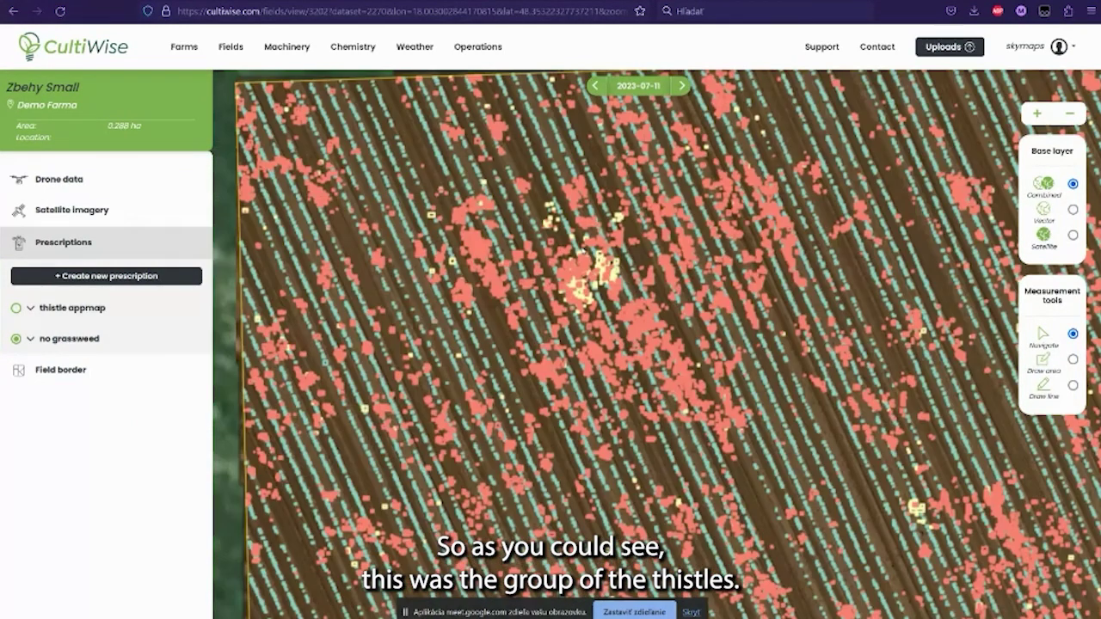
{"action": "scroll", "coordinate": [582, 251], "scroll_direction": "up", "scroll_amount": 2}
{"action": "left_click", "coordinate": [16, 308]}
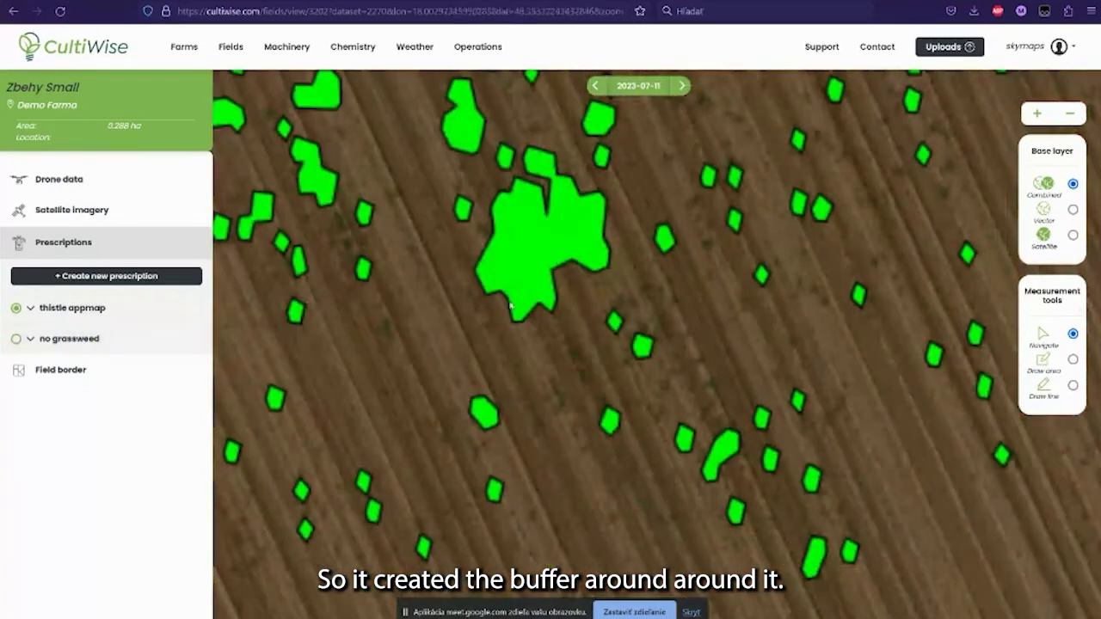
Examine the buffered thistle zones and the ignored broadleaf weeds across the Zbehy Small field
{"action": "scroll", "coordinate": [512, 310], "scroll_direction": "down", "scroll_amount": 1}
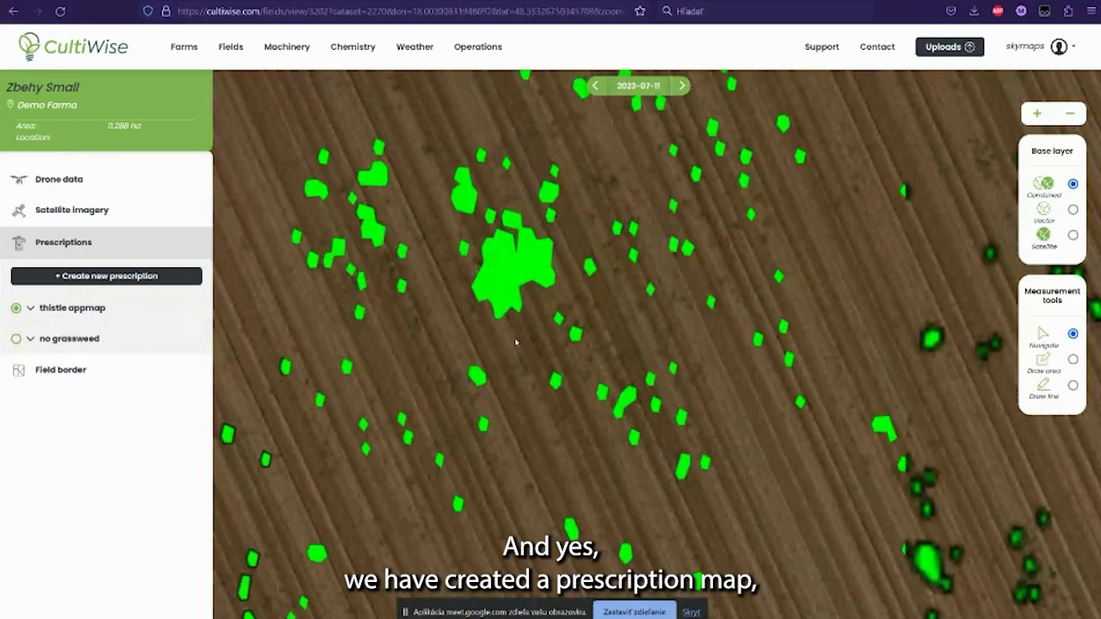
{"action": "scroll", "coordinate": [516, 342], "scroll_direction": "down", "scroll_amount": 1}
{"action": "left_click_drag", "start_coordinate": [662, 533], "coordinate": [629, 409]}
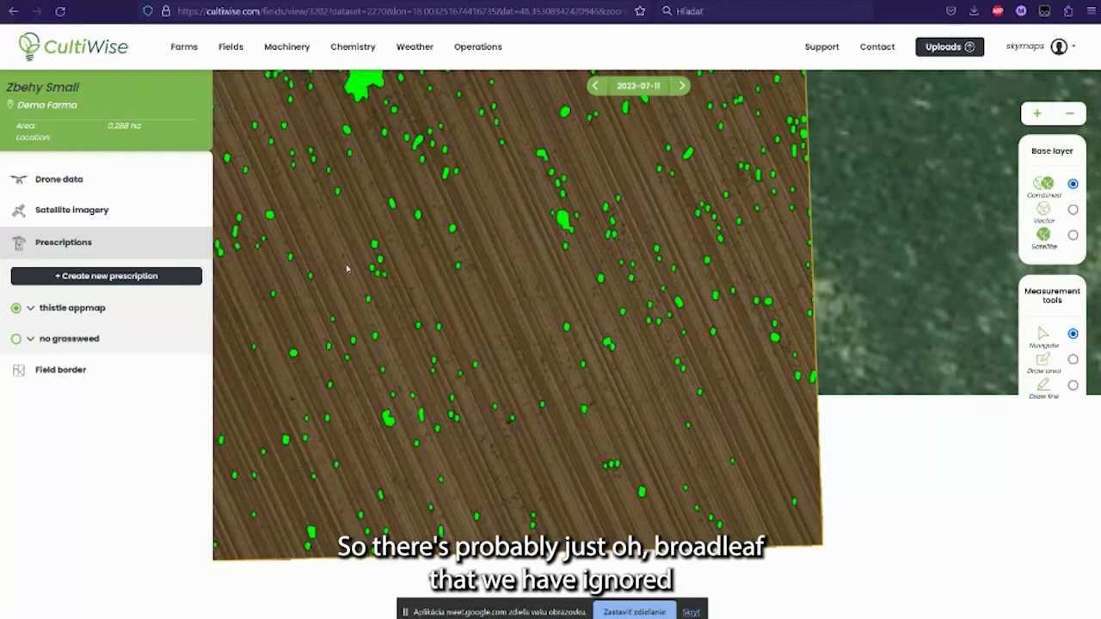
{"action": "scroll", "coordinate": [491, 272], "scroll_direction": "up", "scroll_amount": 2}
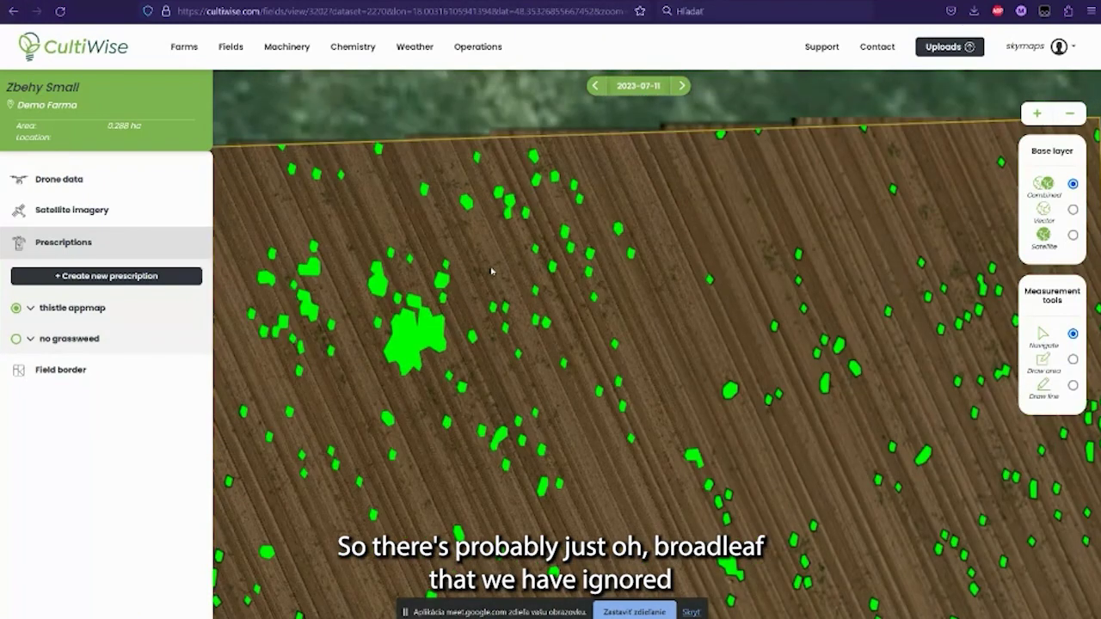
{"action": "scroll", "coordinate": [491, 272], "scroll_direction": "up", "scroll_amount": 2}
{"action": "left_click_drag", "start_coordinate": [882, 226], "coordinate": [642, 255]}
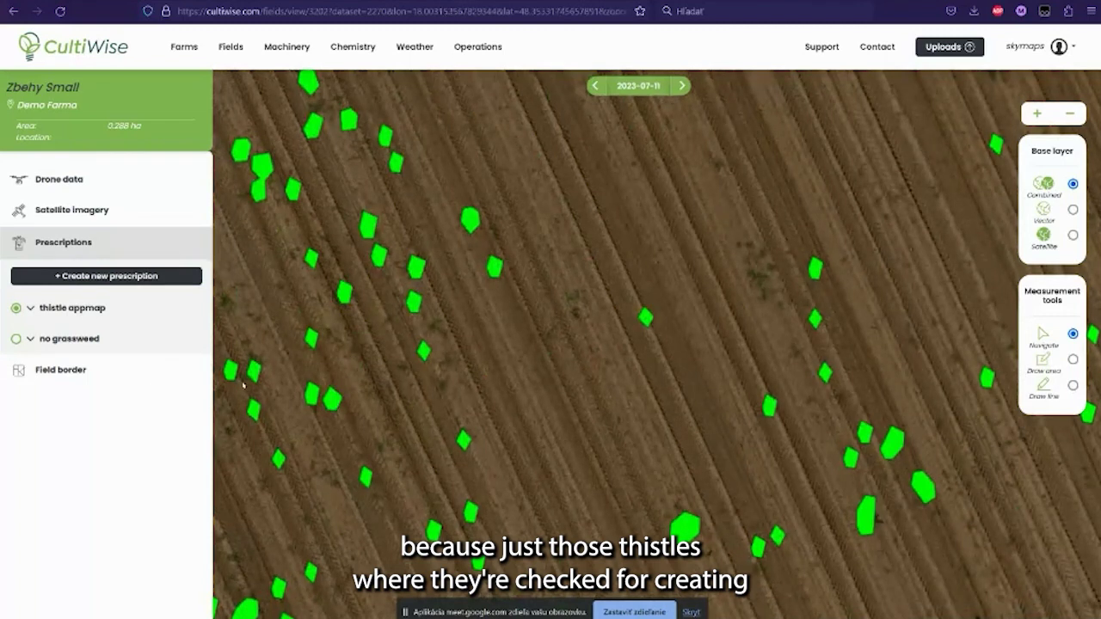
{"action": "left_click_drag", "start_coordinate": [244, 385], "coordinate": [498, 416]}
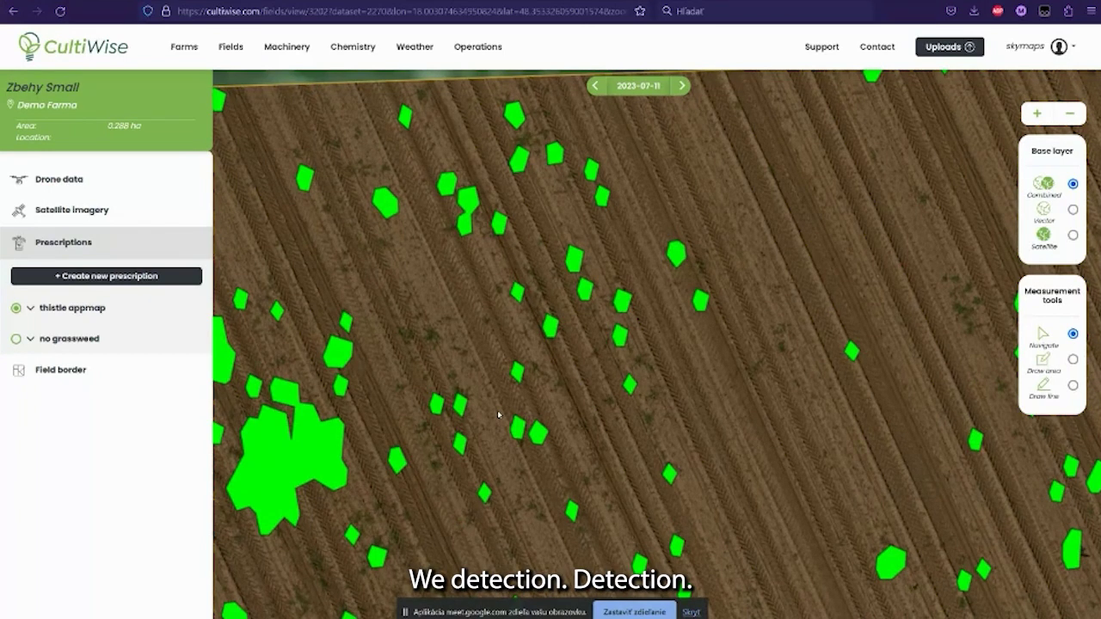
{"action": "scroll", "coordinate": [769, 224], "scroll_direction": "up", "scroll_amount": 1}
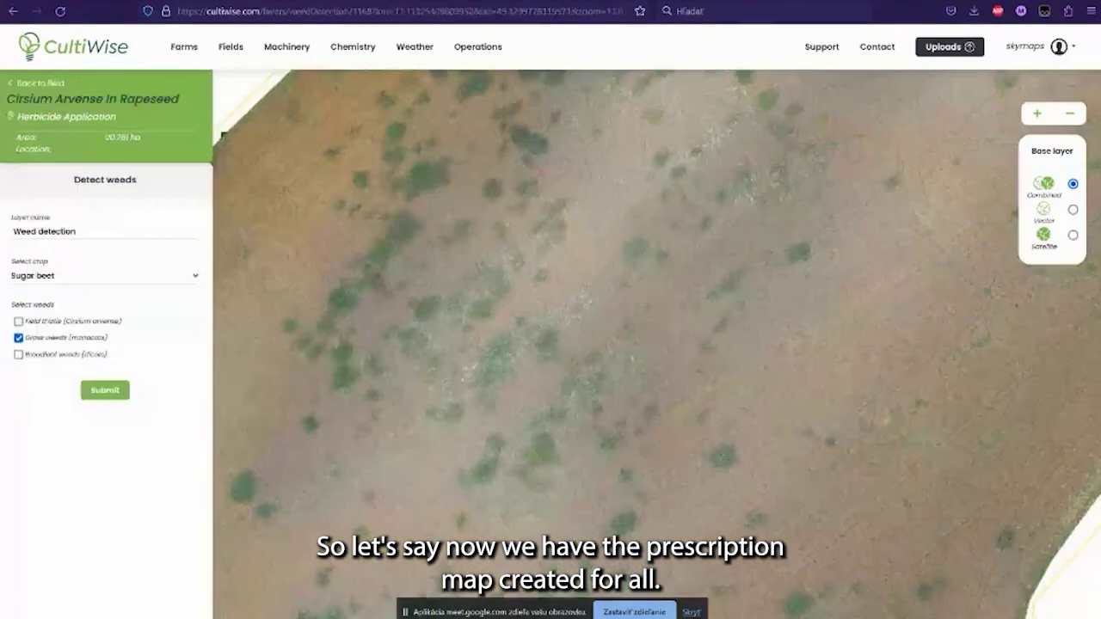
Return from the weed detection form to the Cirsium Arvense In Rapeseed field and start a hand-drawn prescription map
{"action": "left_click_drag", "start_coordinate": [223, 329], "coordinate": [352, 292]}
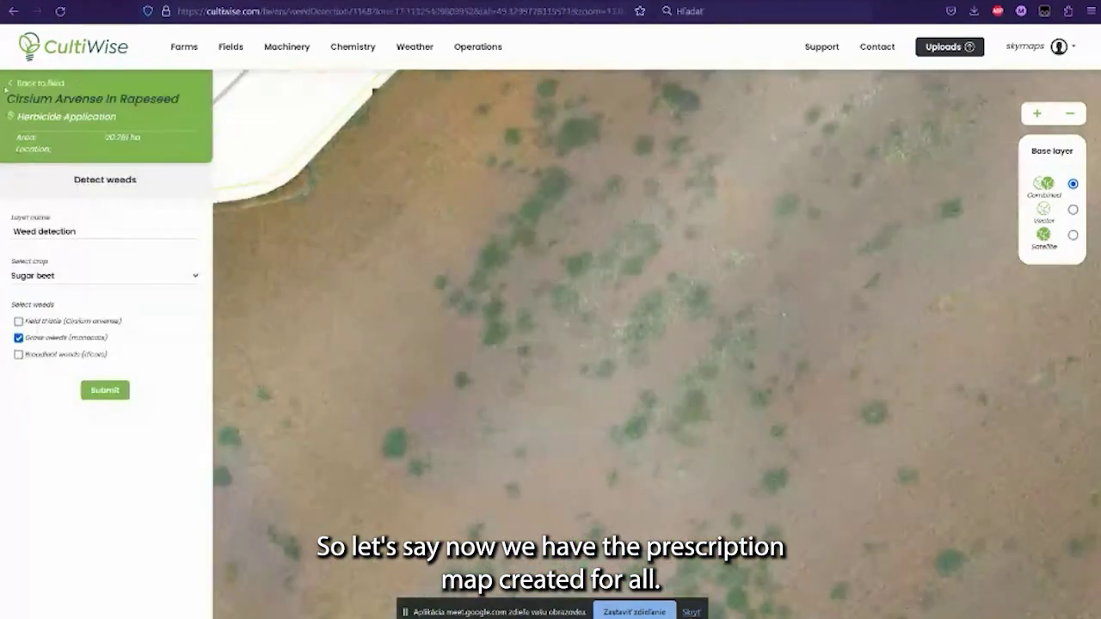
{"action": "left_click", "coordinate": [8, 86]}
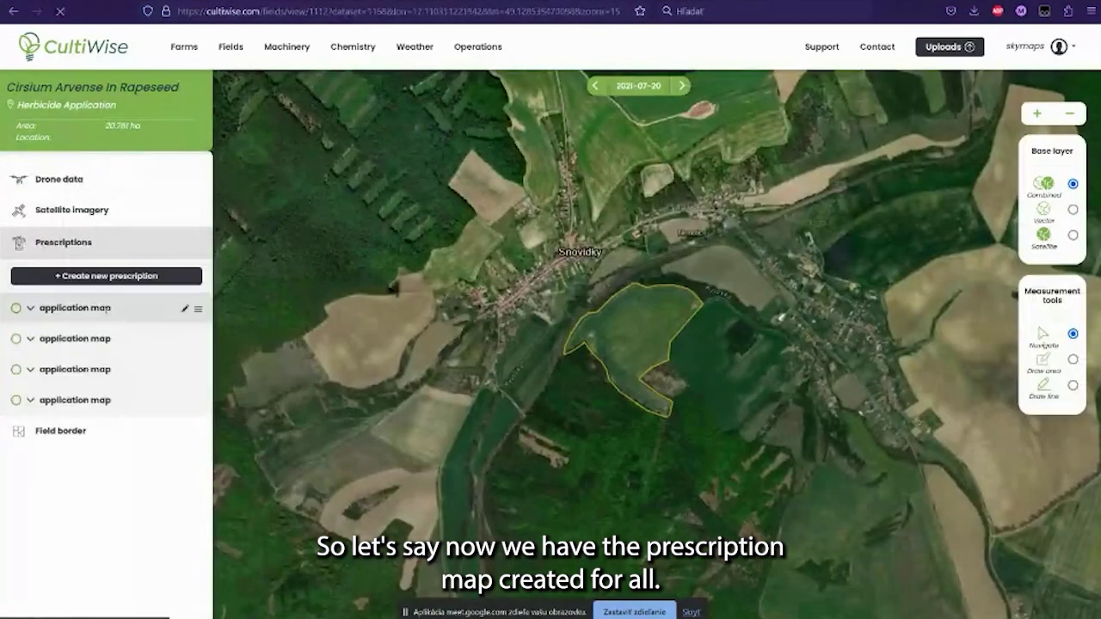
{"action": "left_click", "coordinate": [107, 276]}
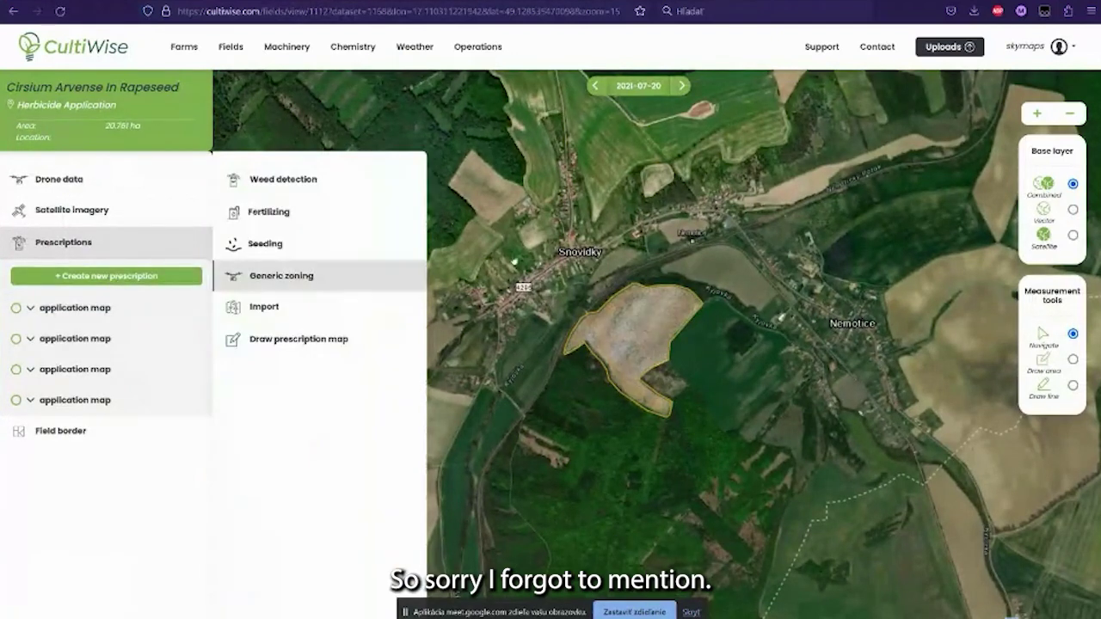
{"action": "scroll", "coordinate": [526, 336], "scroll_direction": "up", "scroll_amount": 3}
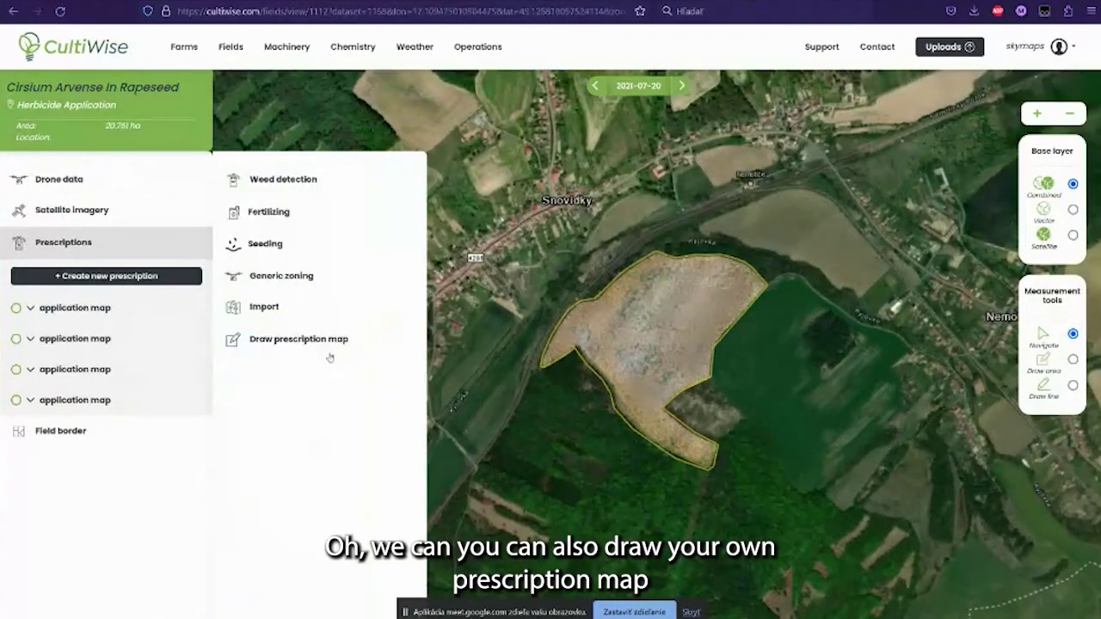
{"action": "left_click", "coordinate": [342, 348]}
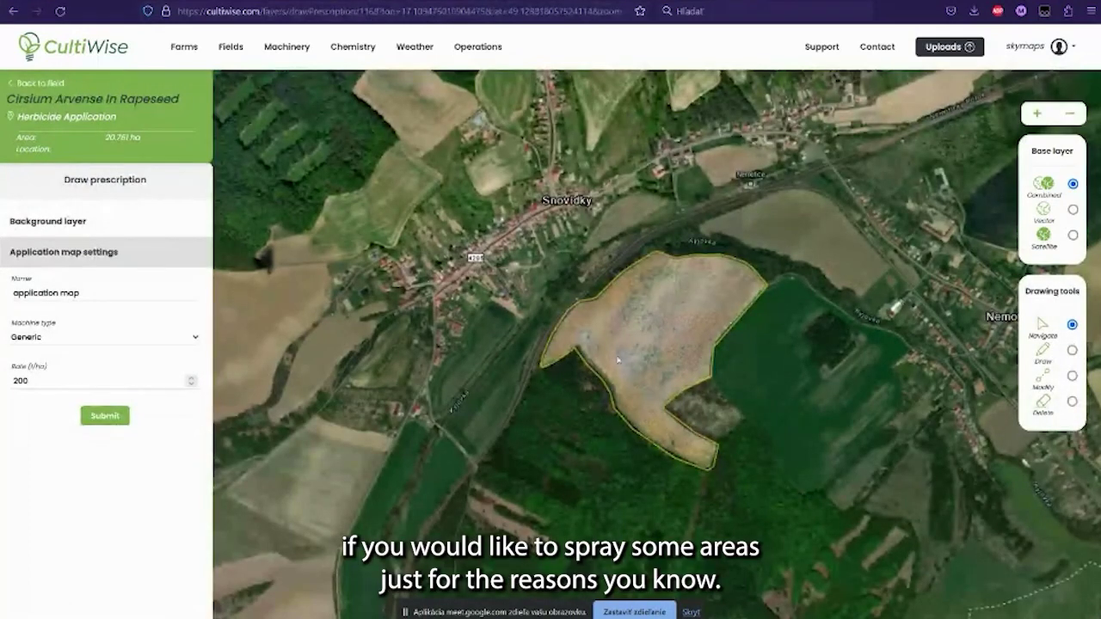
Draw a four-sided prescription polygon around the dense weed patch in the southern middle of the rapeseed field
{"action": "scroll", "coordinate": [651, 362], "scroll_direction": "up", "scroll_amount": 2}
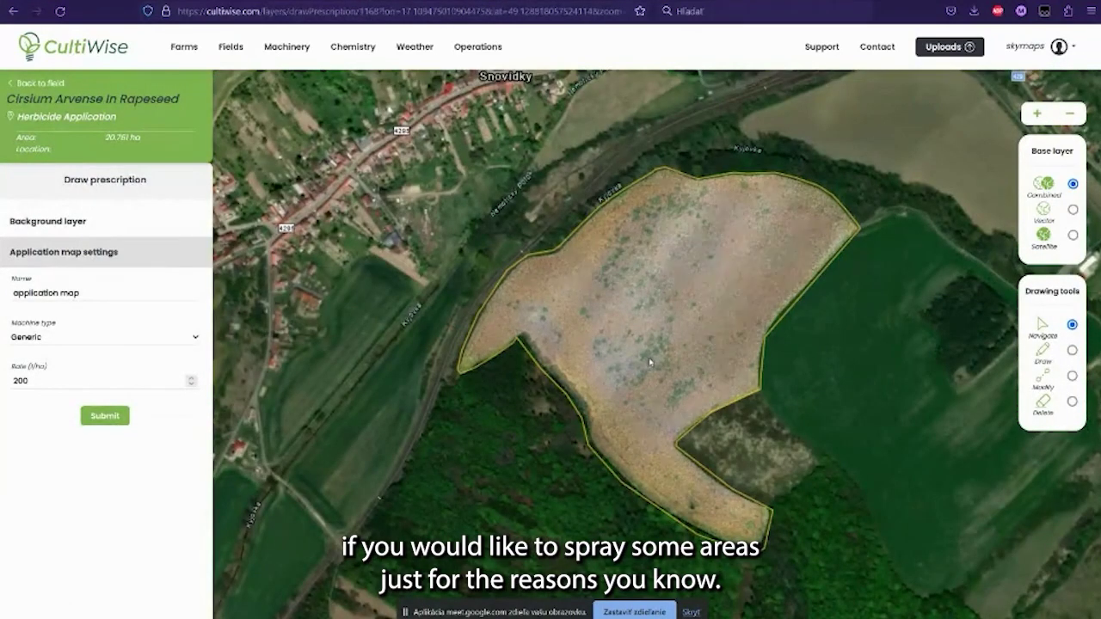
{"action": "scroll", "coordinate": [651, 362], "scroll_direction": "up", "scroll_amount": 3}
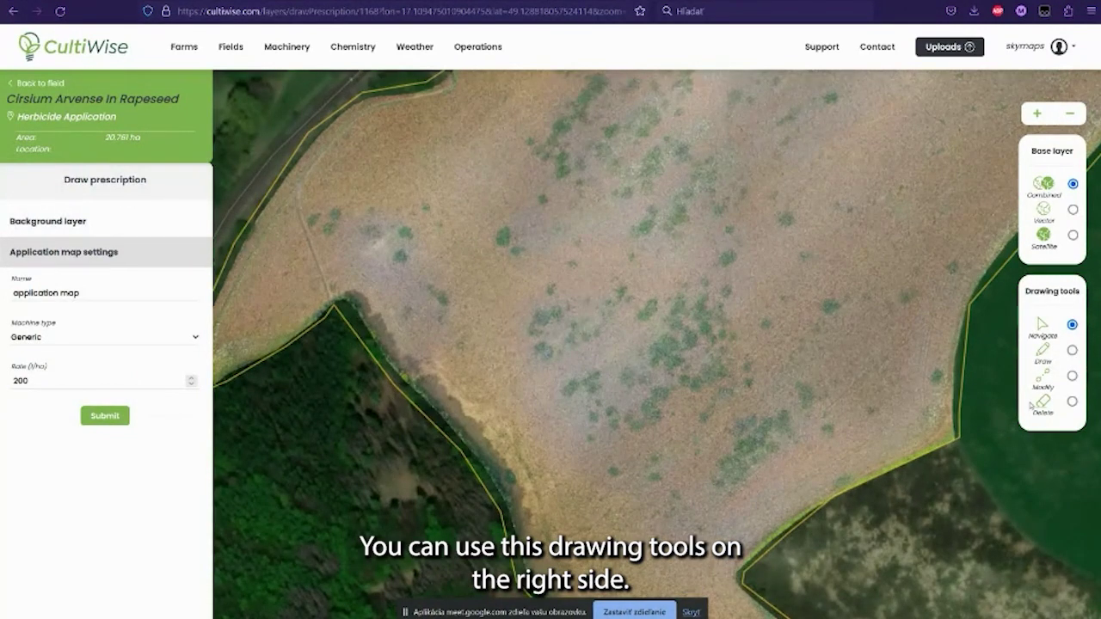
{"action": "left_click", "coordinate": [1072, 349]}
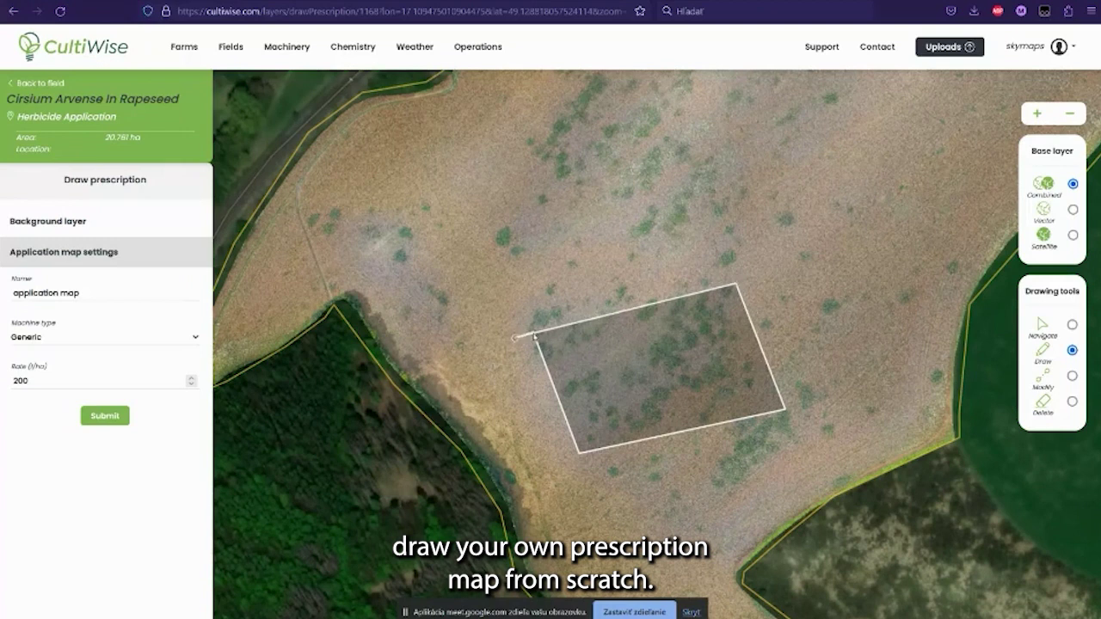
{"action": "left_click", "coordinate": [535, 335]}
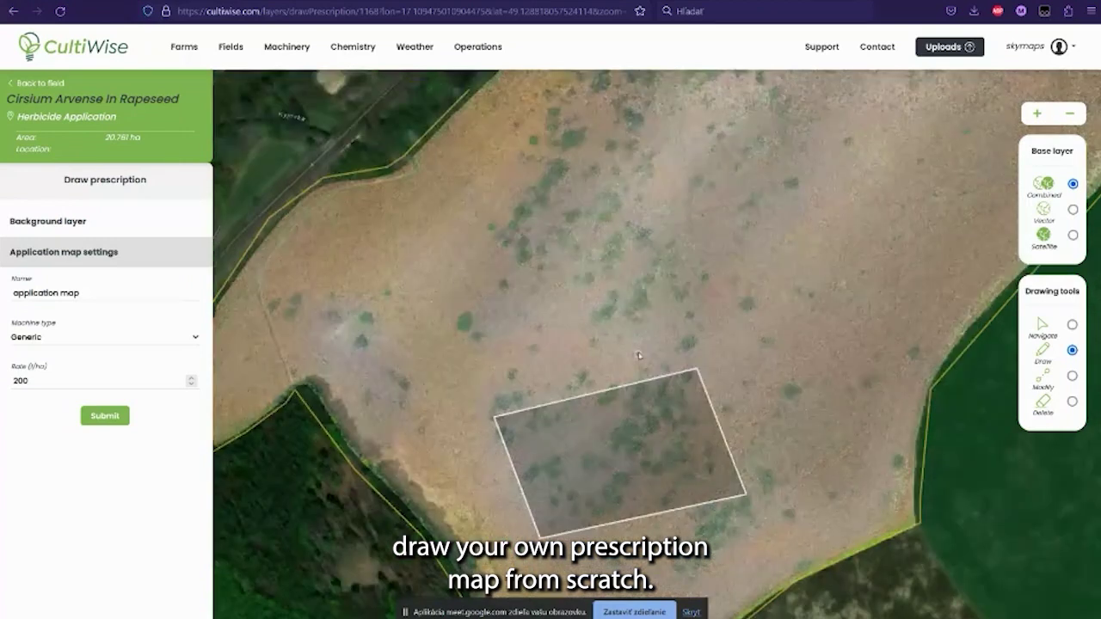
Draw a triangular polygon over the weeds north of the four-sided area and submit the drawn prescription
{"action": "left_click", "coordinate": [579, 198]}
{"action": "left_click", "coordinate": [580, 334]}
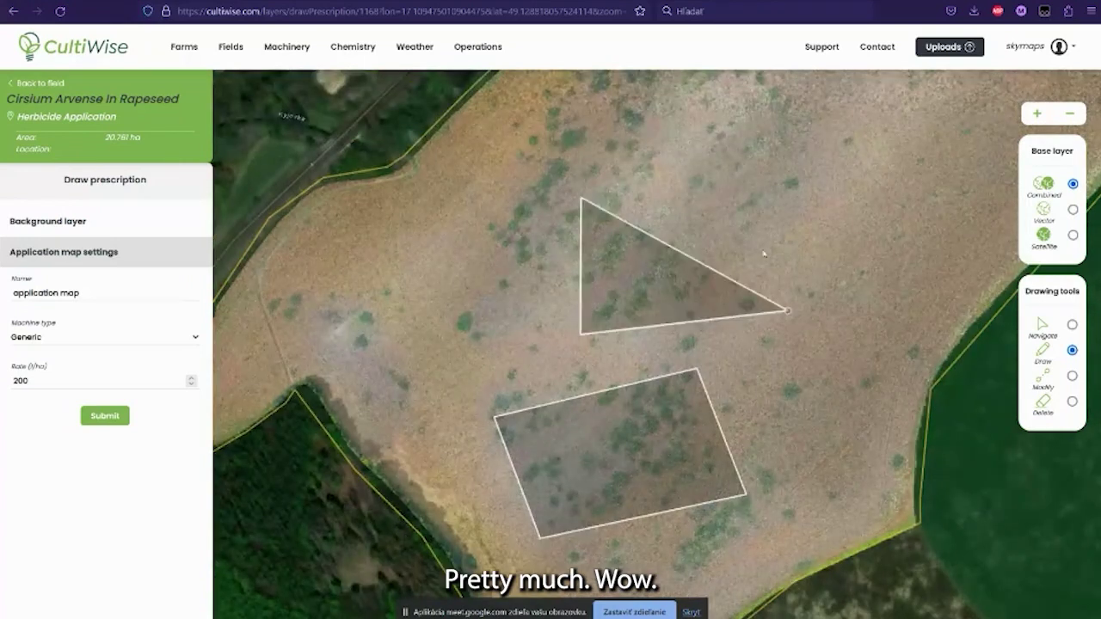
{"action": "double_click", "coordinate": [727, 175]}
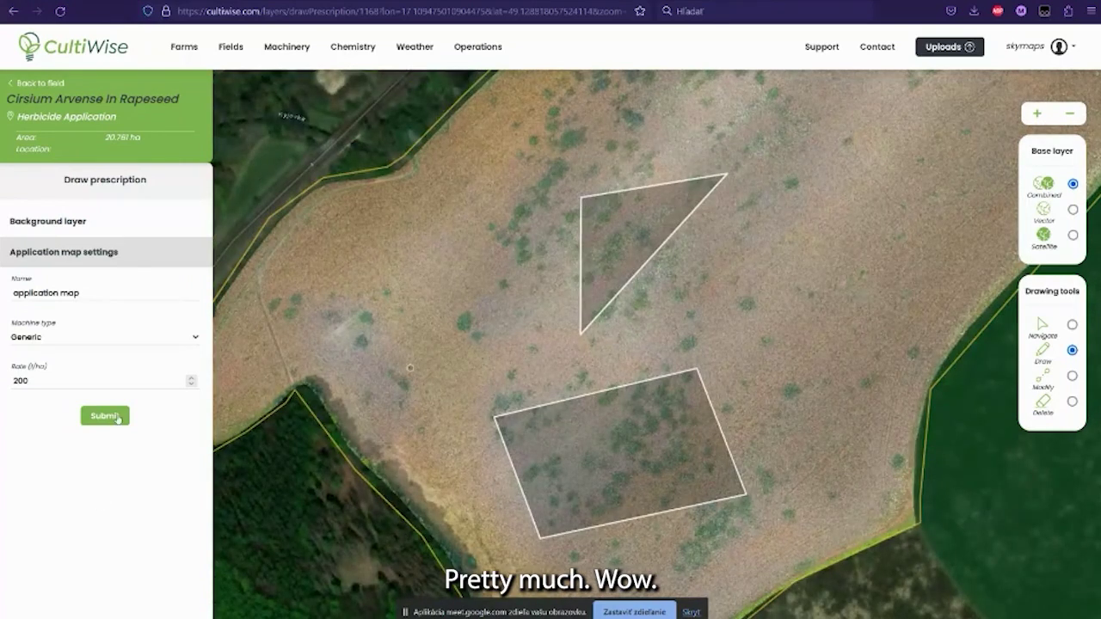
{"action": "mouse_move", "coordinate": [785, 129]}
{"action": "left_mouse_down"}
{"action": "mouse_move", "coordinate": [624, 323]}
{"action": "mouse_move", "coordinate": [561, 379]}
{"action": "left_mouse_up"}
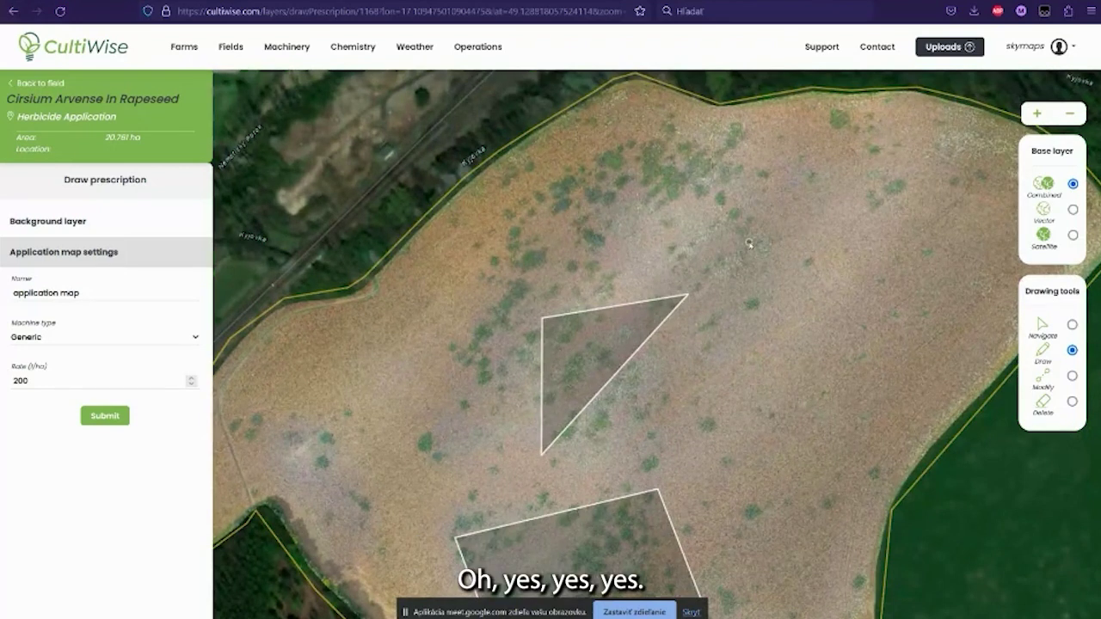
{"action": "left_click", "coordinate": [85, 416]}
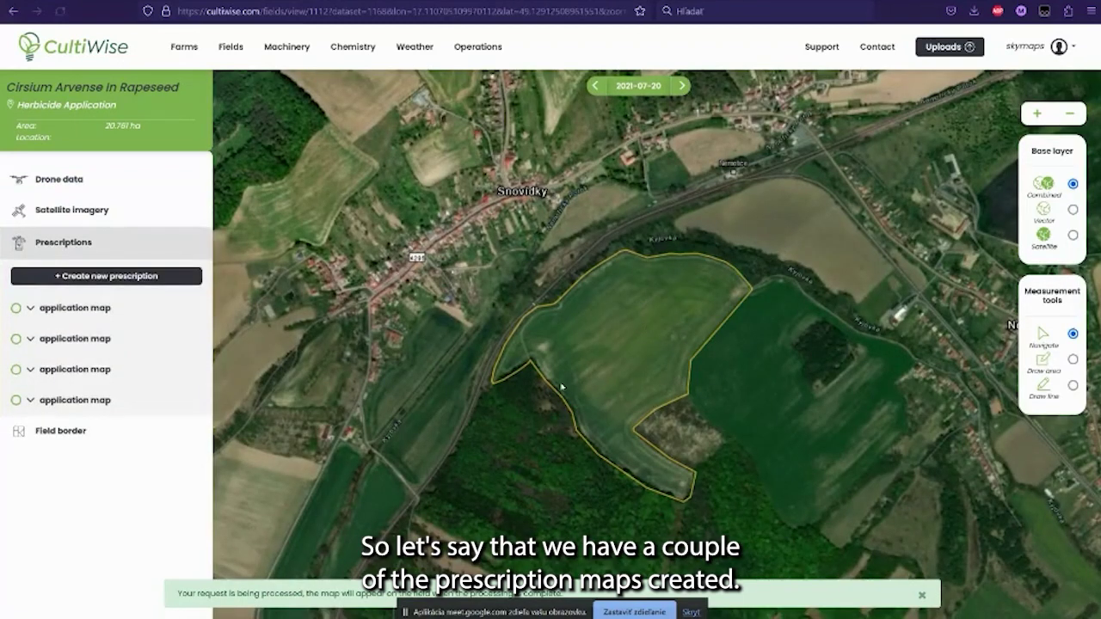
Display the first application map in the prescription list and look over its red and green zones
{"action": "left_click", "coordinate": [15, 309]}
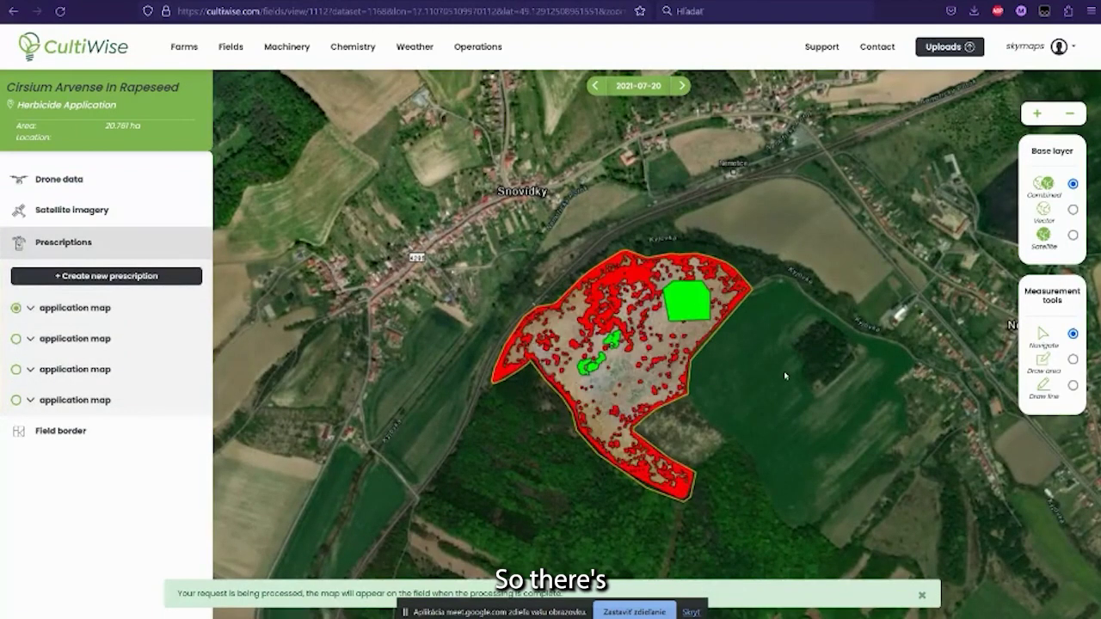
{"action": "scroll", "coordinate": [602, 332], "scroll_direction": "up", "scroll_amount": 1}
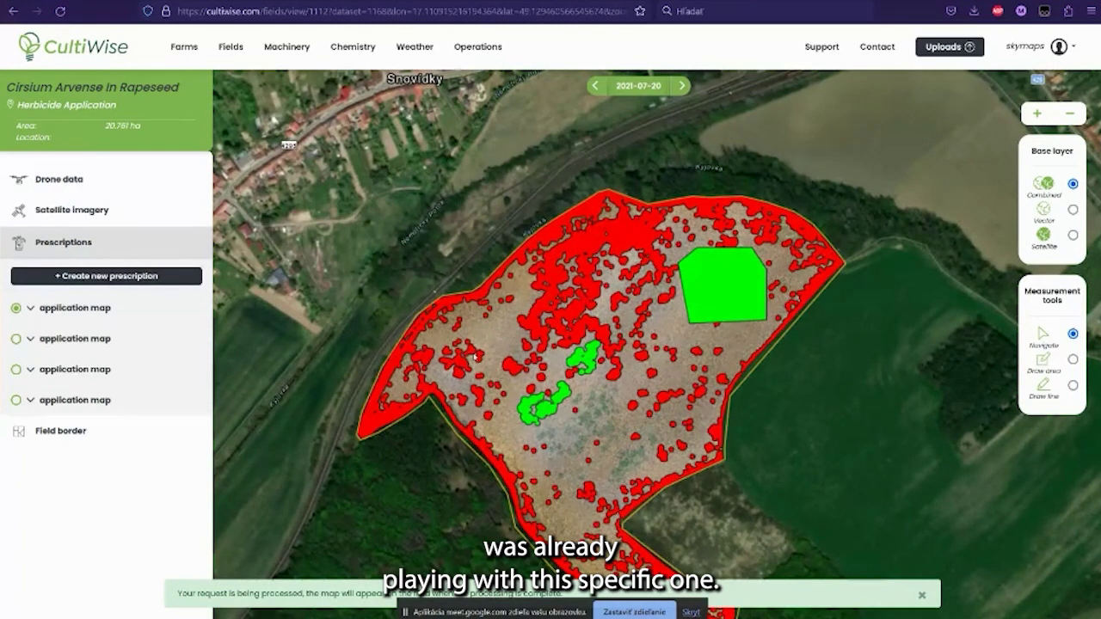
{"action": "scroll", "coordinate": [486, 395], "scroll_direction": "up", "scroll_amount": 2}
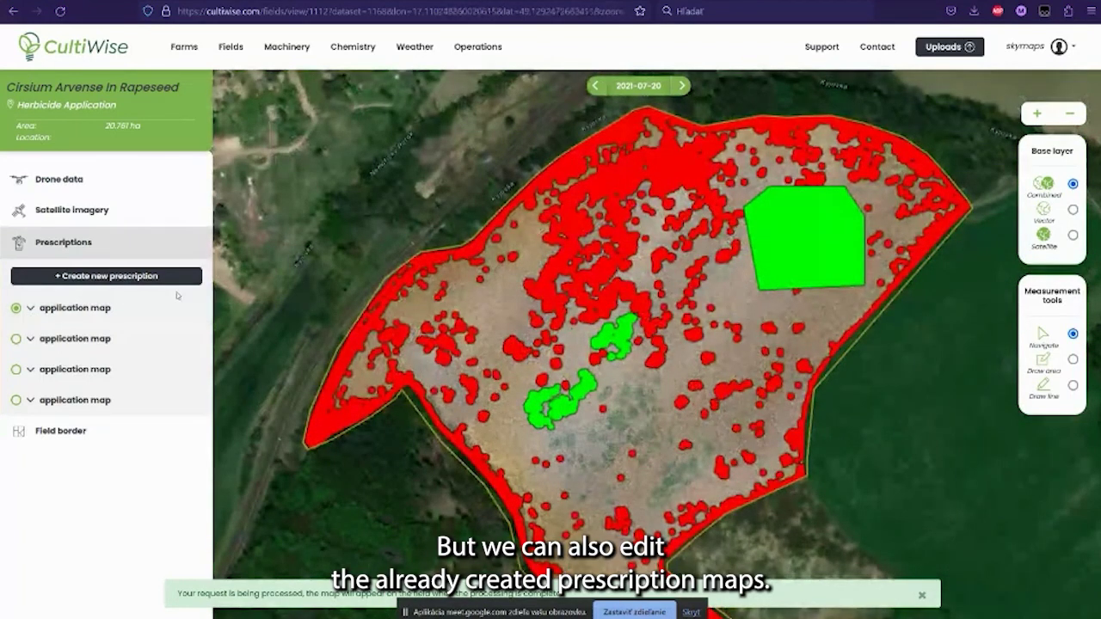
Expand the first application map's legend and compare its total prescription area with the field area, then check the volume savings
{"action": "left_click", "coordinate": [31, 308]}
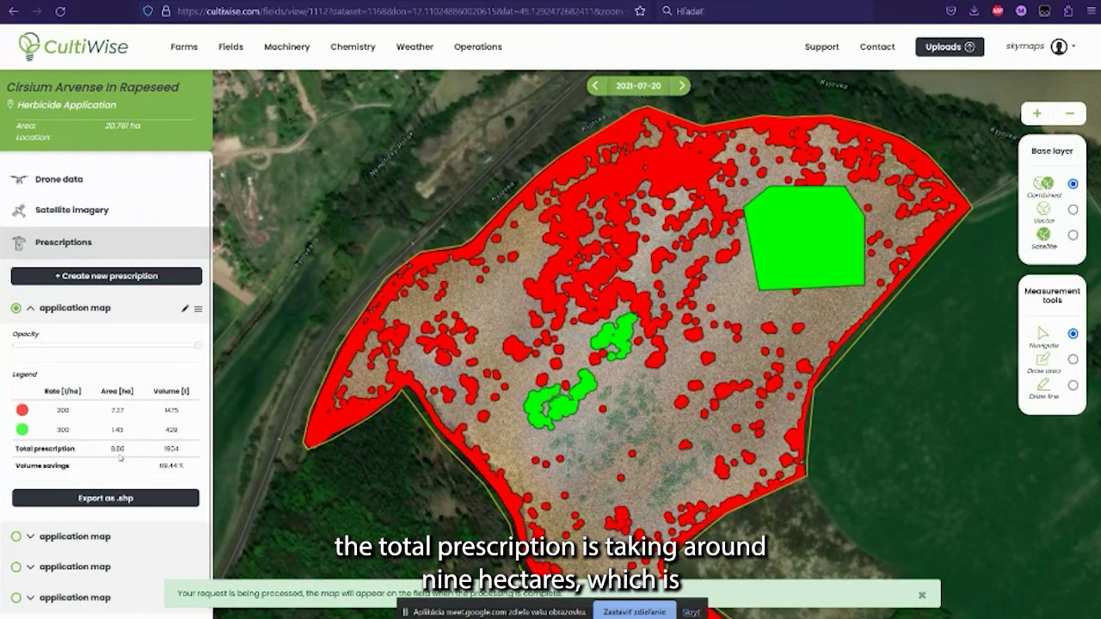
{"action": "double_click", "coordinate": [126, 446]}
{"action": "left_click", "coordinate": [104, 126]}
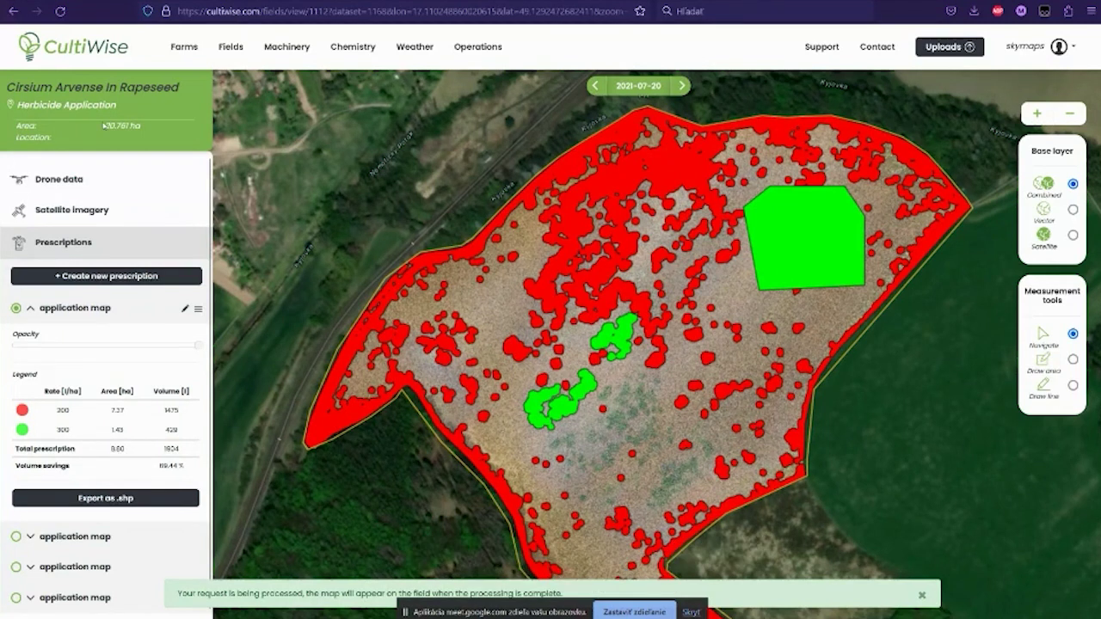
{"action": "left_click_drag", "start_coordinate": [104, 125], "coordinate": [146, 148]}
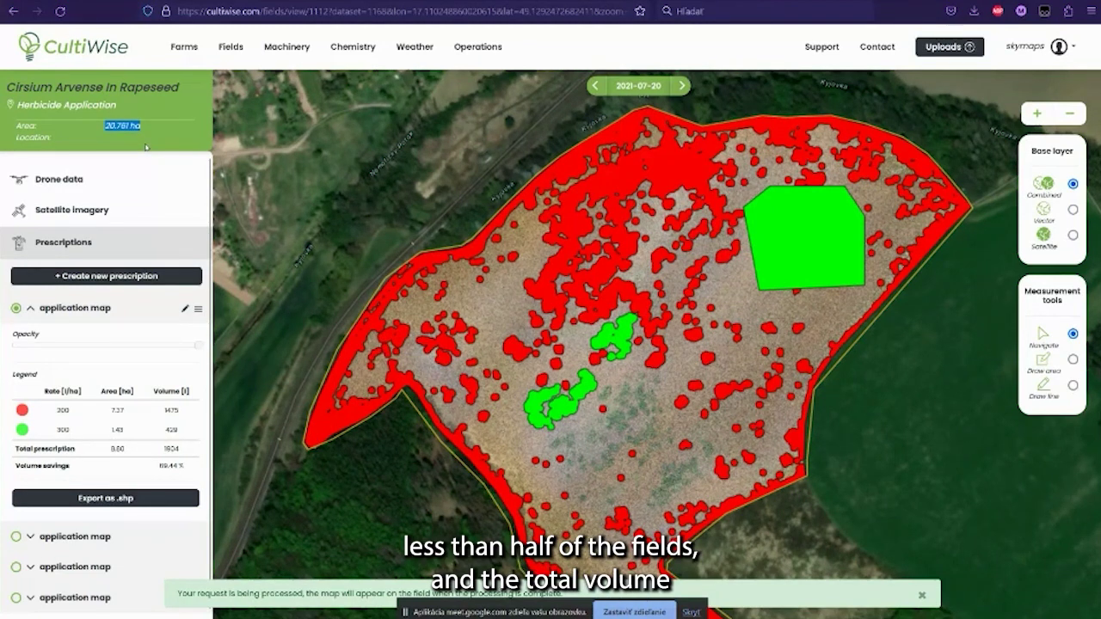
{"action": "left_click", "coordinate": [146, 148]}
{"action": "left_click_drag", "start_coordinate": [158, 466], "coordinate": [182, 476]}
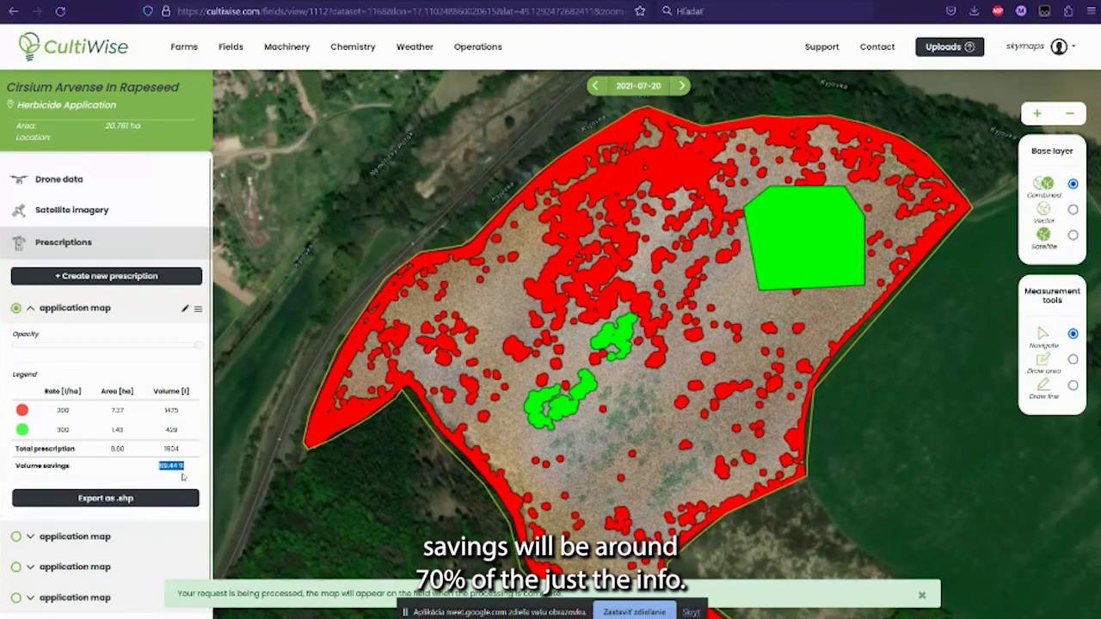
{"action": "left_click", "coordinate": [199, 480]}
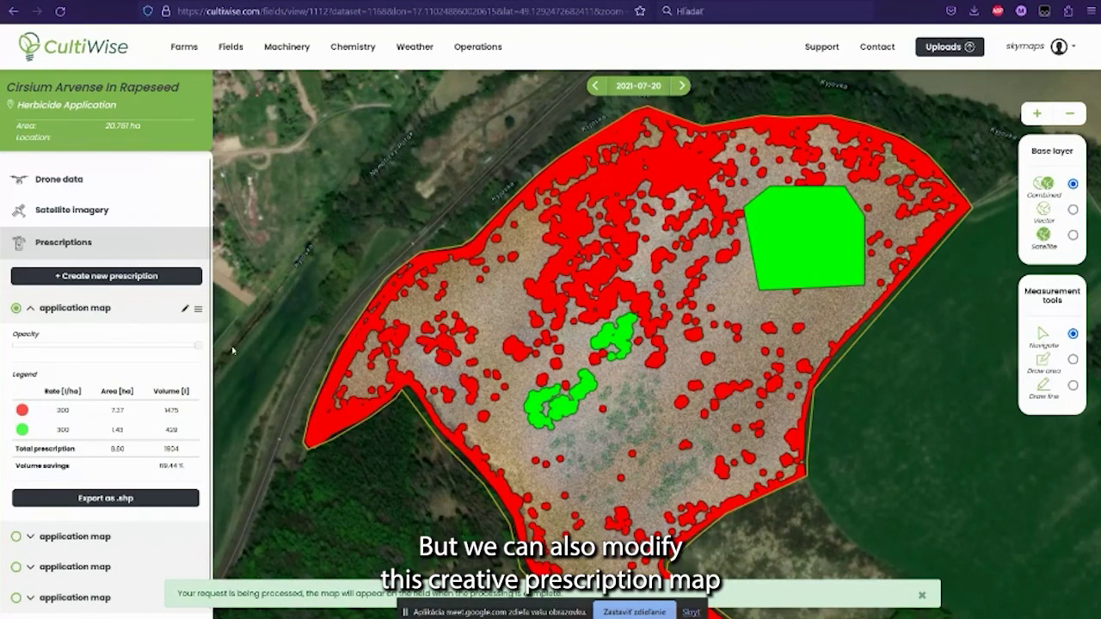
Set the rate of the three small red polygons just north of the large curved green zone to 400 l/ha and save
{"action": "left_click", "coordinate": [184, 312]}
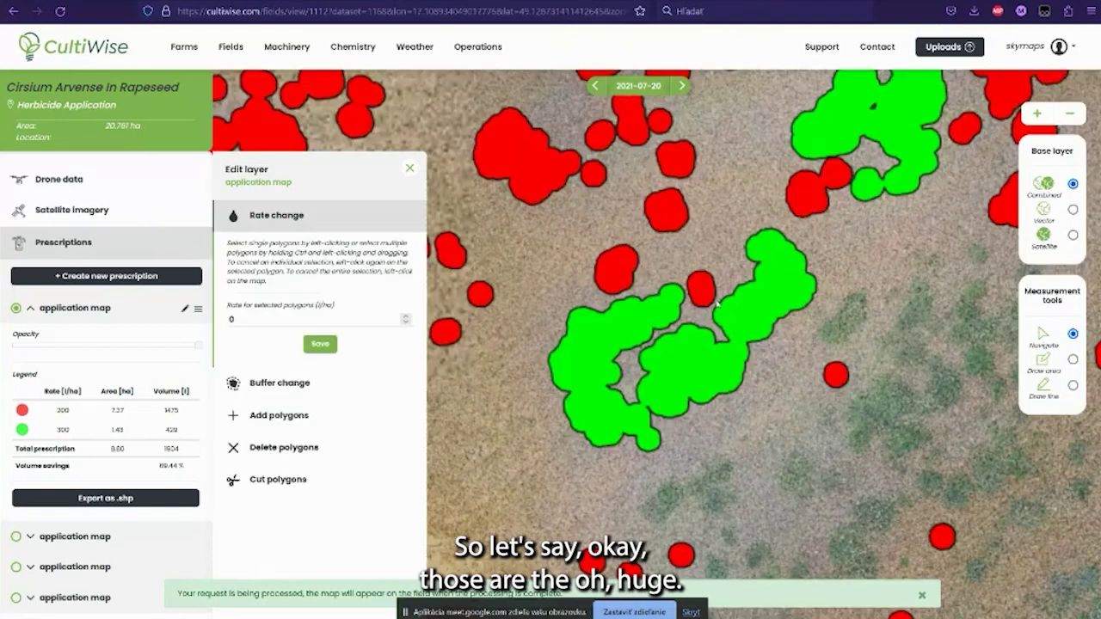
{"action": "left_click", "coordinate": [633, 348]}
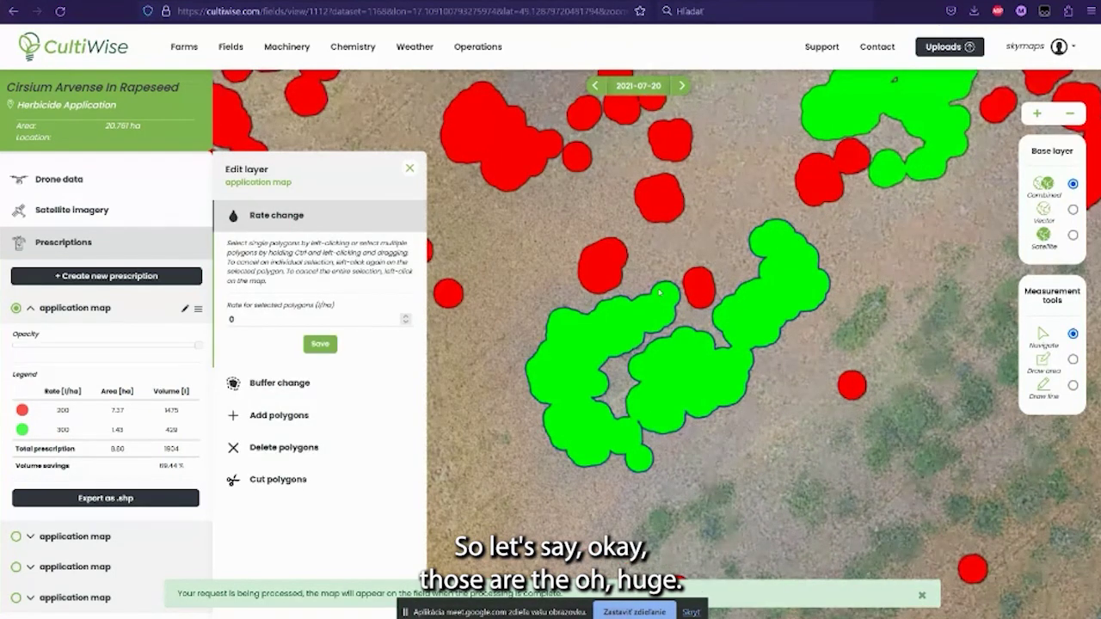
{"action": "left_click_drag", "start_coordinate": [660, 294], "coordinate": [592, 355]}
{"action": "left_click_drag", "start_coordinate": [665, 238], "coordinate": [735, 245]}
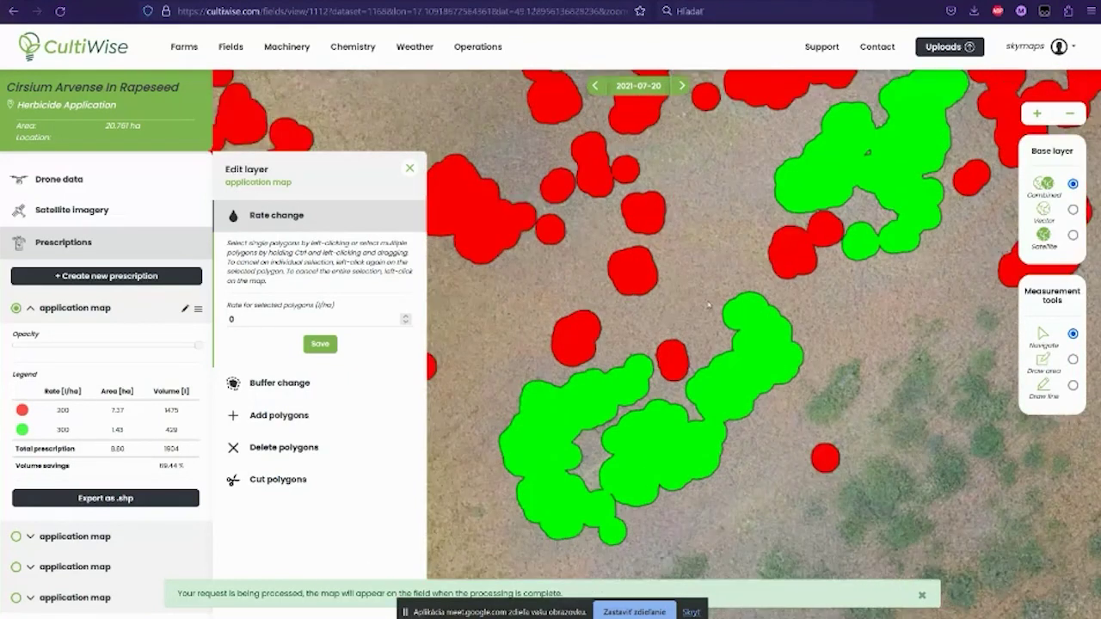
{"action": "left_click_drag", "start_coordinate": [639, 283], "coordinate": [820, 234]}
{"action": "left_click", "coordinate": [819, 230]}
{"action": "left_click", "coordinate": [760, 290], "text": "ctrl"}
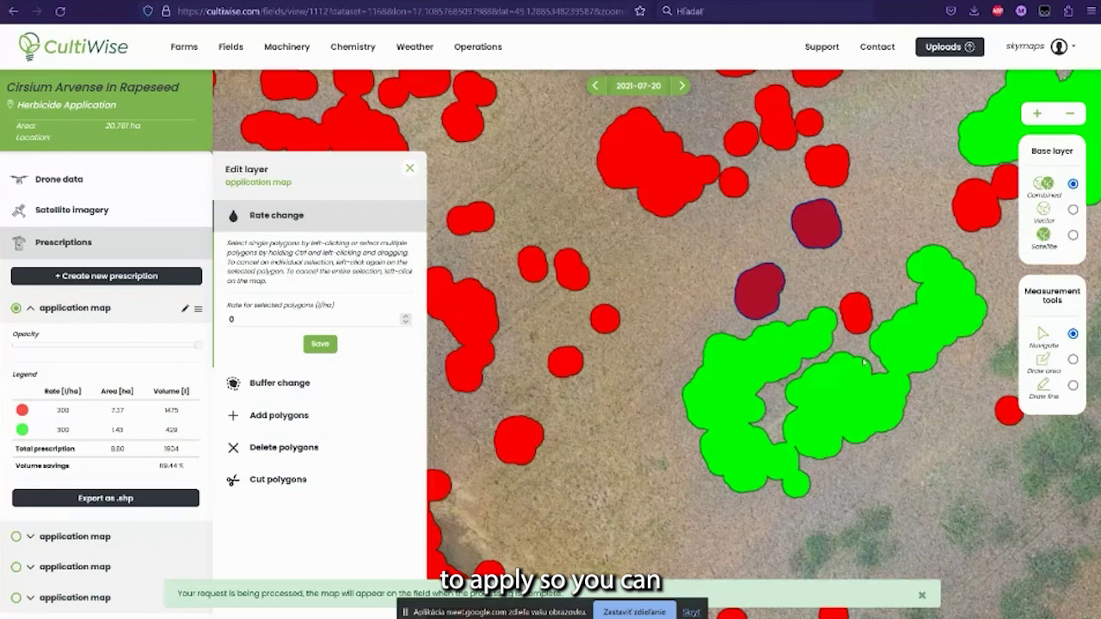
{"action": "left_click", "coordinate": [856, 314], "text": "ctrl"}
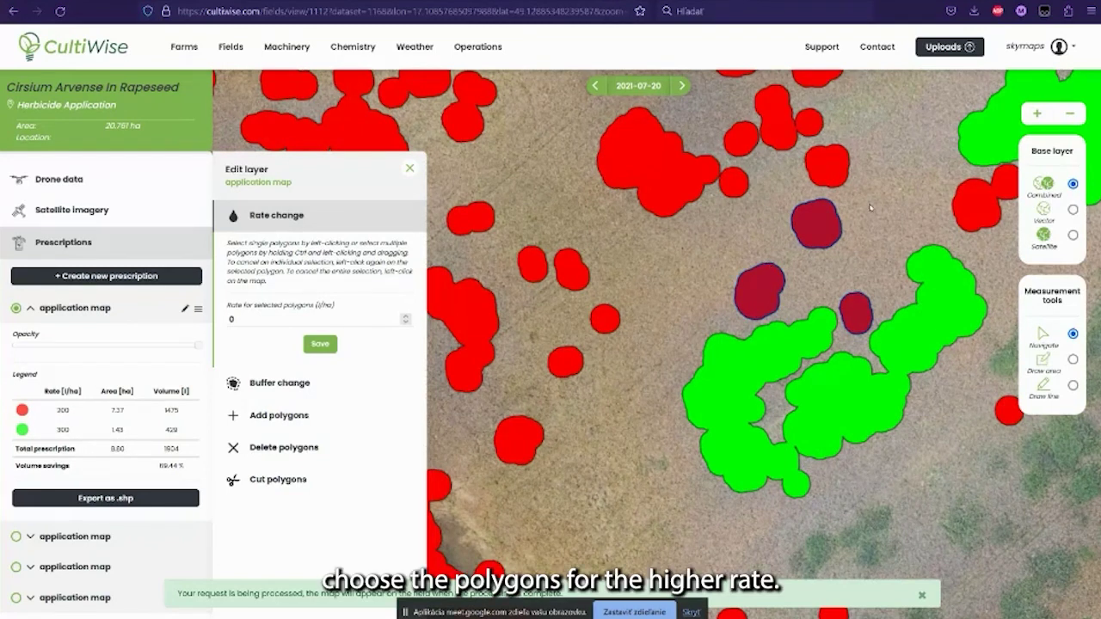
{"action": "left_click_drag", "start_coordinate": [261, 320], "coordinate": [147, 369]}
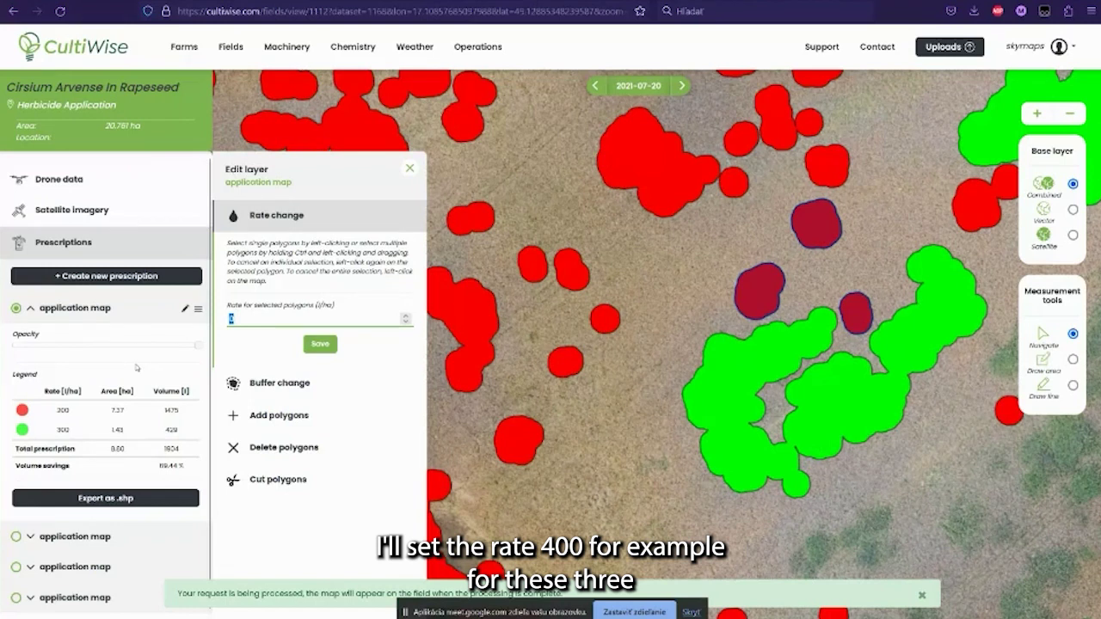
{"action": "type", "text": "400"}
{"action": "left_click", "coordinate": [320, 344]}
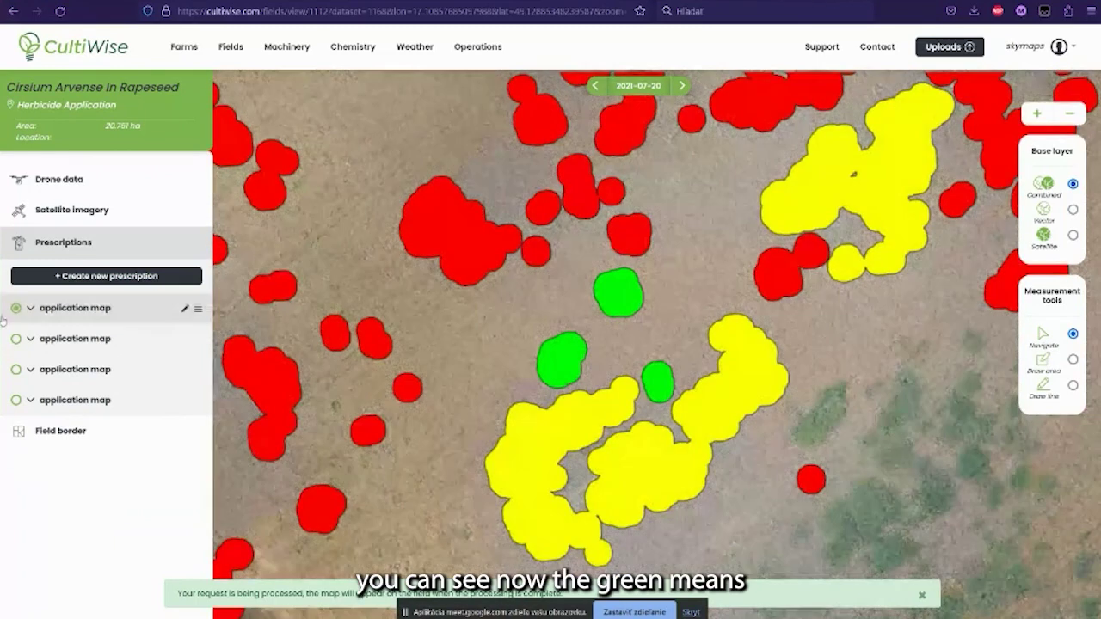
Expand the first application map's legend and open the buffer change setting in its layer editing options
{"action": "left_click", "coordinate": [30, 307]}
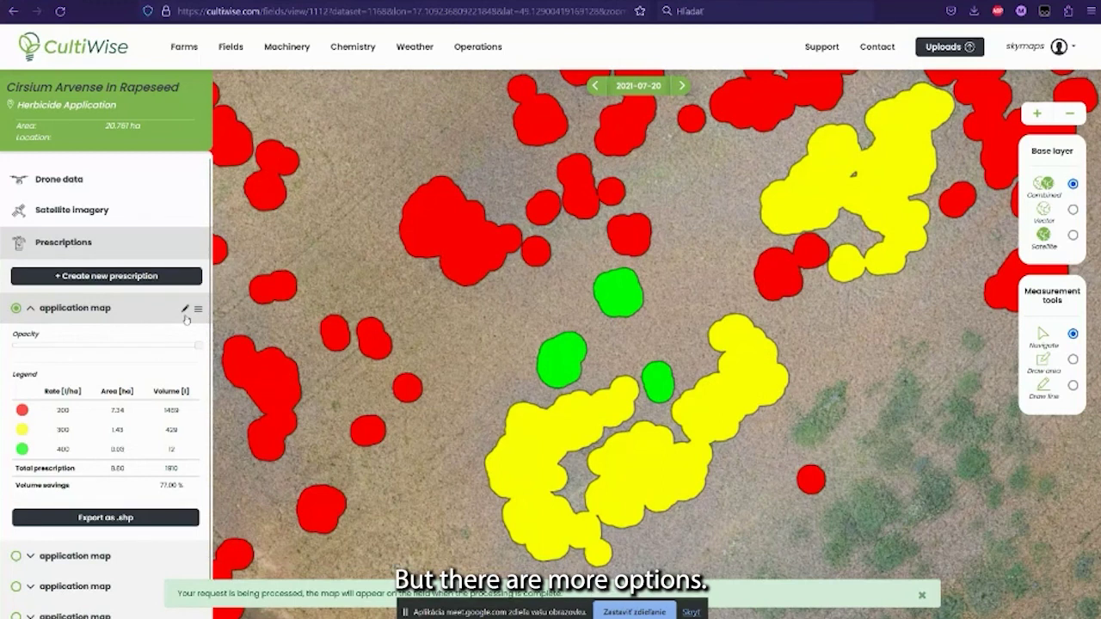
{"action": "left_click", "coordinate": [190, 316]}
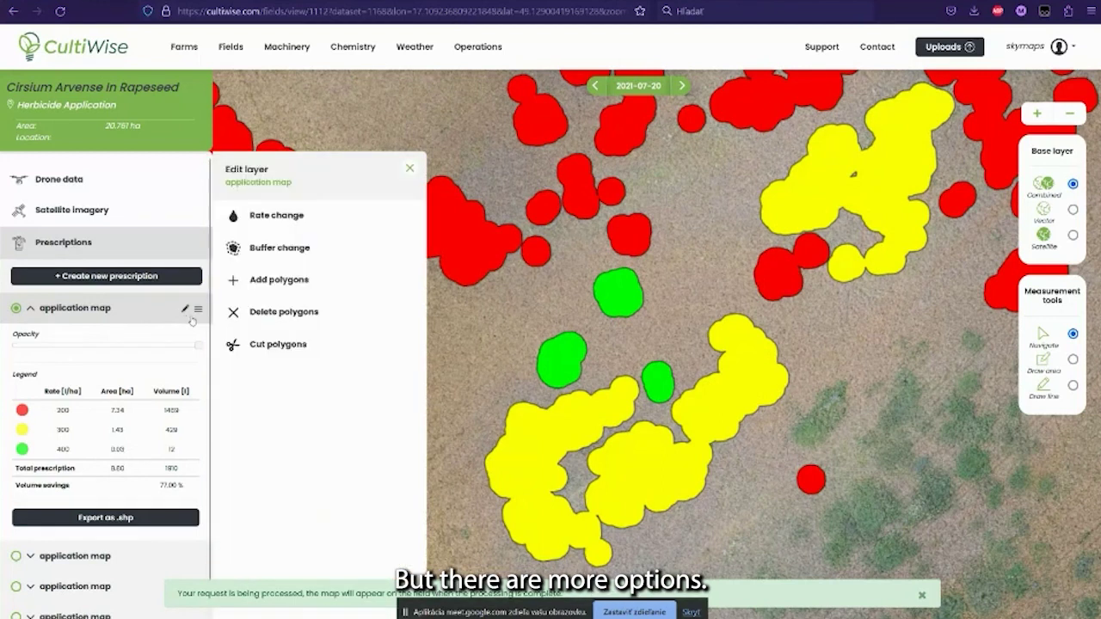
{"action": "left_click", "coordinate": [259, 263]}
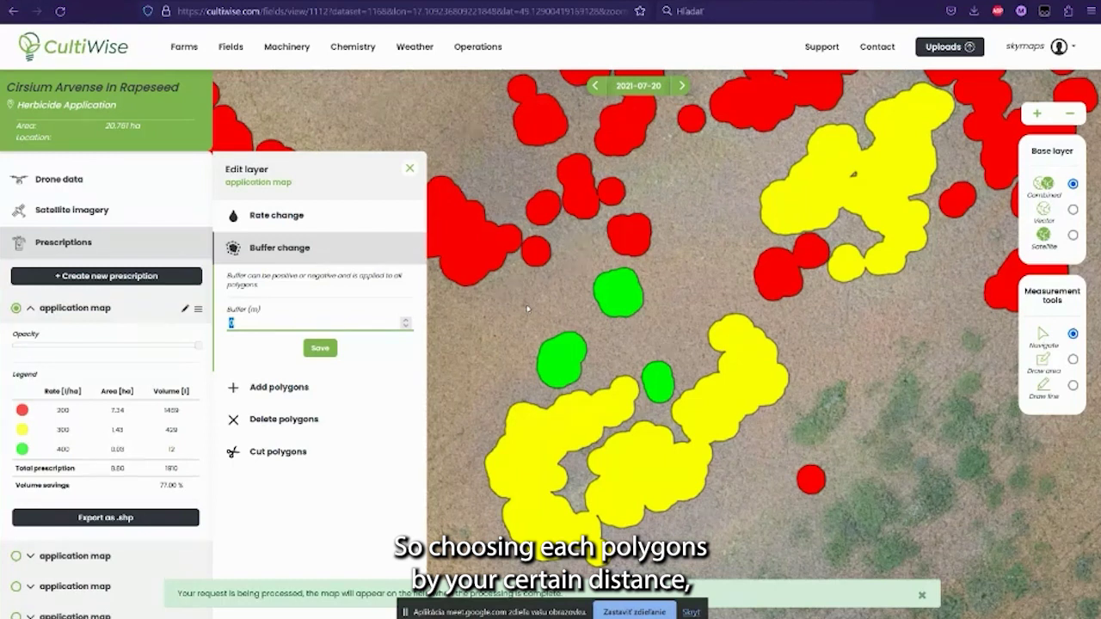
Start adding polygons to the first application map and outline the small weed patch east of the large curved yellow zone
{"action": "left_click", "coordinate": [268, 388]}
{"action": "scroll", "coordinate": [614, 321], "scroll_direction": "down", "scroll_amount": 2}
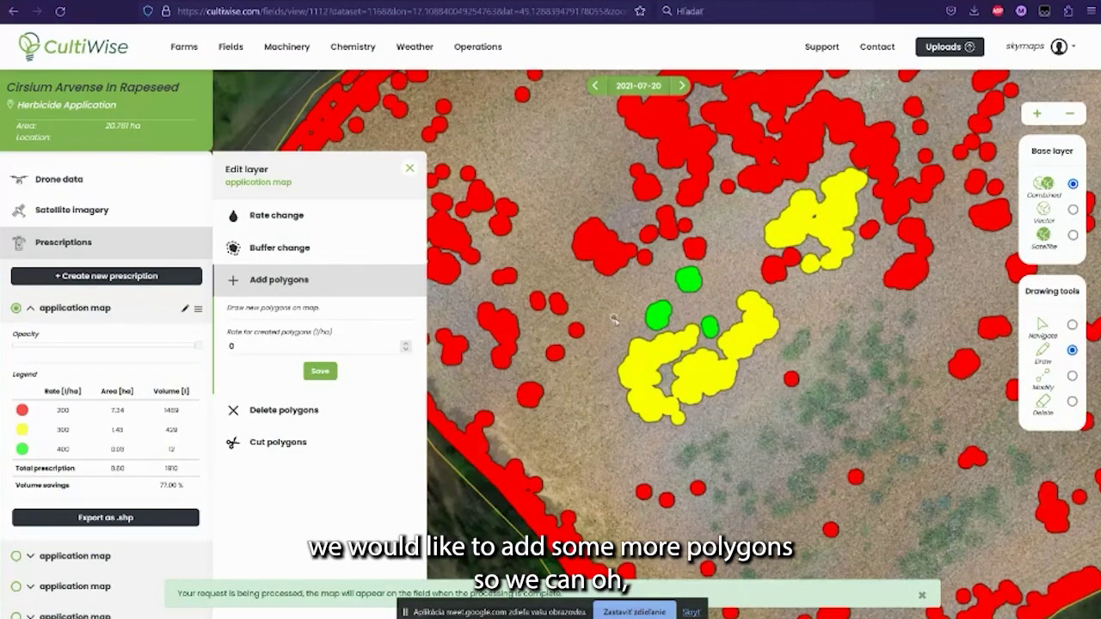
{"action": "scroll", "coordinate": [614, 321], "scroll_direction": "up", "scroll_amount": 1}
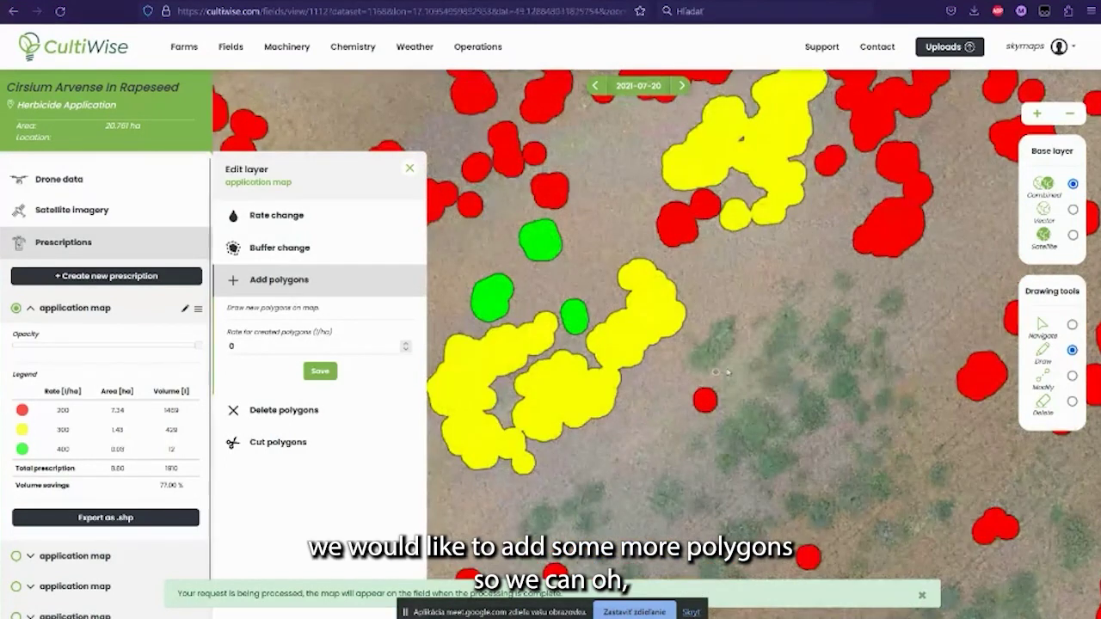
{"action": "scroll", "coordinate": [727, 372], "scroll_direction": "up", "scroll_amount": 1}
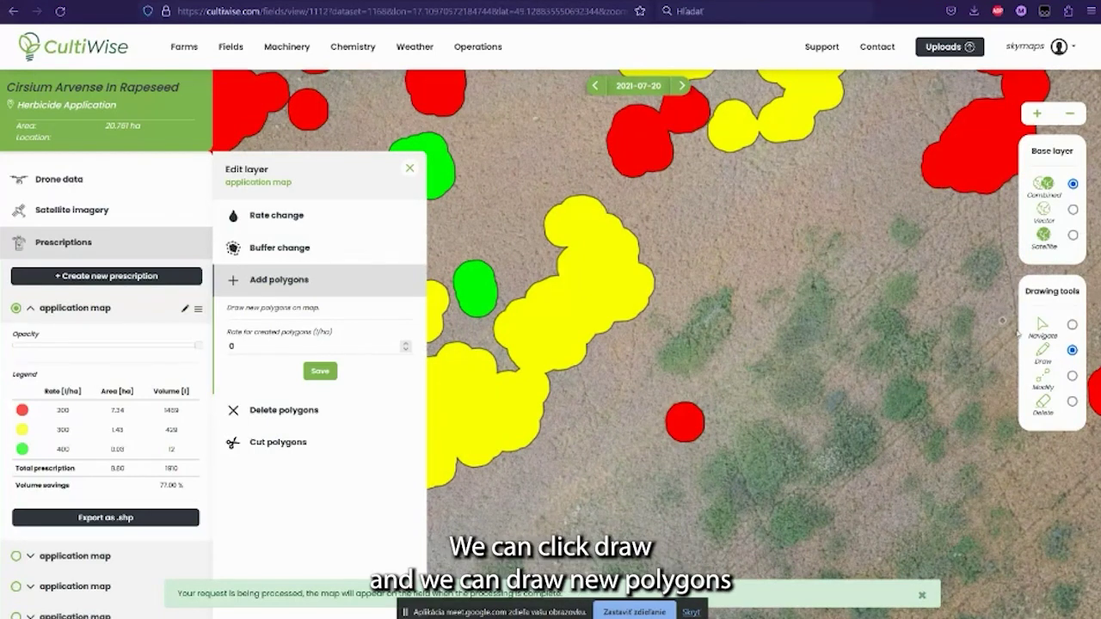
{"action": "scroll", "coordinate": [710, 277], "scroll_direction": "up", "scroll_amount": 1}
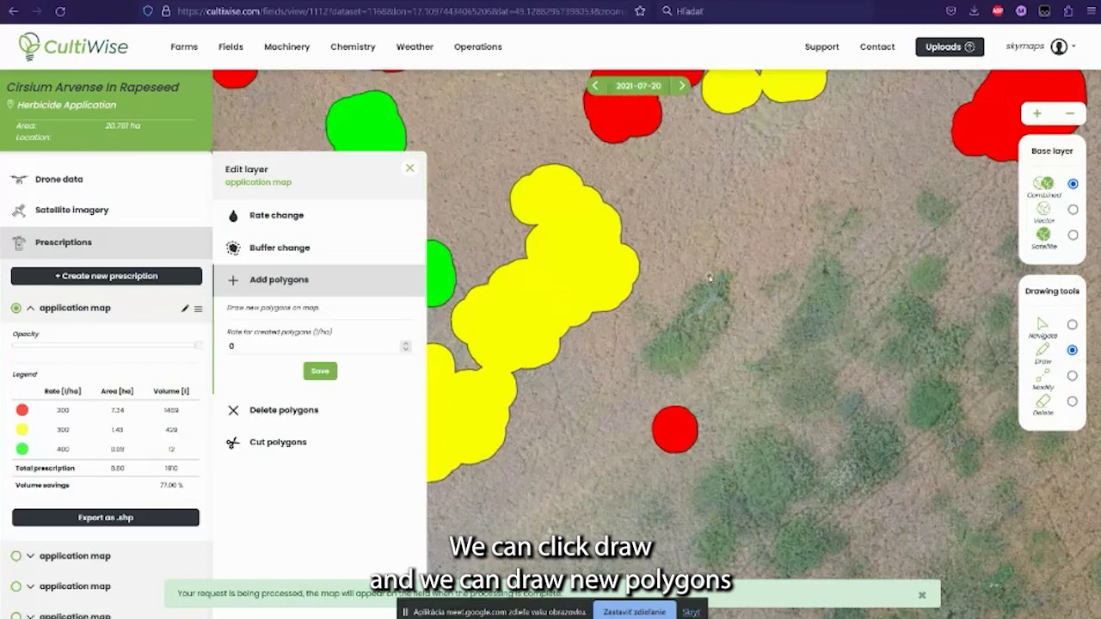
{"action": "left_click", "coordinate": [709, 276]}
{"action": "left_click", "coordinate": [677, 286]}
{"action": "left_click", "coordinate": [644, 339]}
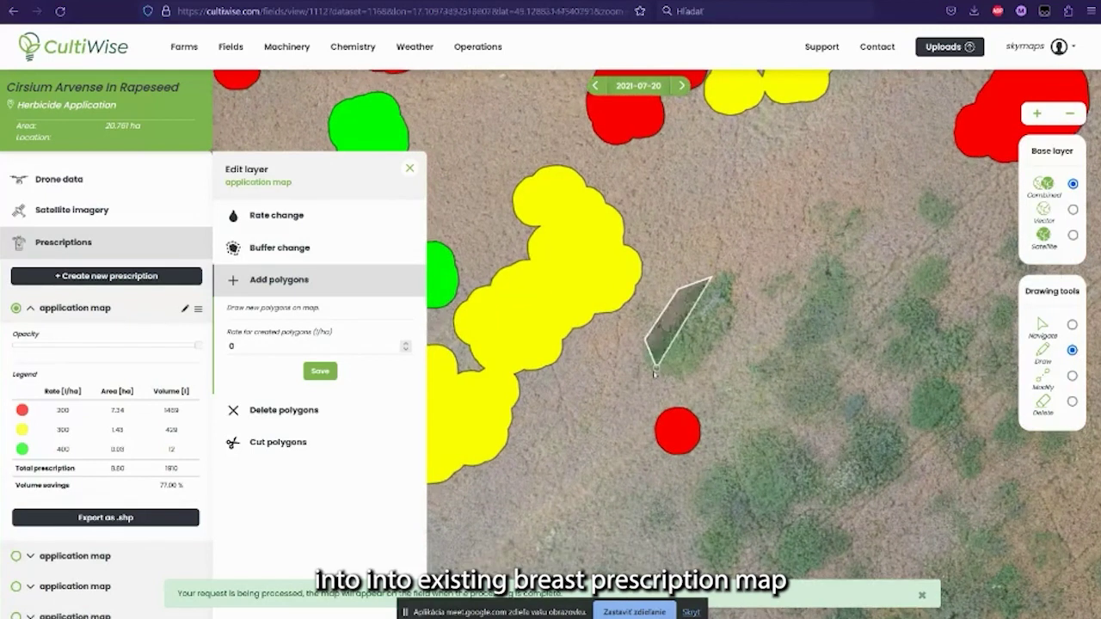
{"action": "left_click", "coordinate": [645, 374]}
{"action": "double_click", "coordinate": [684, 380]}
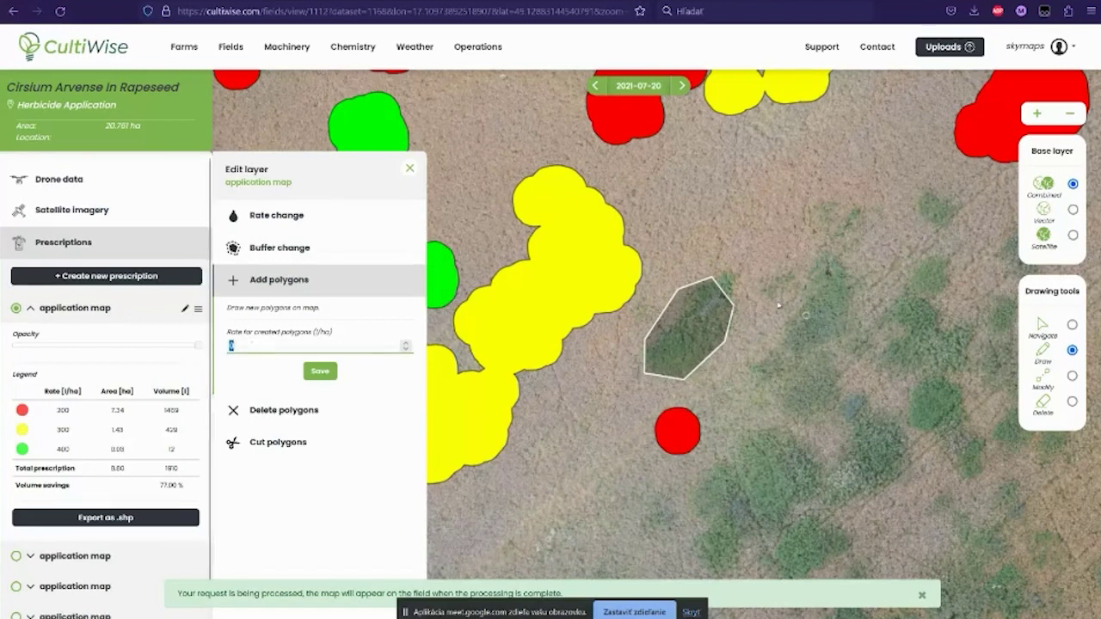
Draw a larger six-sided polygon over the weeds directly east of the small outlined patch
{"action": "left_click", "coordinate": [824, 259]}
{"action": "left_click", "coordinate": [768, 320]}
{"action": "left_click", "coordinate": [754, 415]}
{"action": "left_click", "coordinate": [786, 461]}
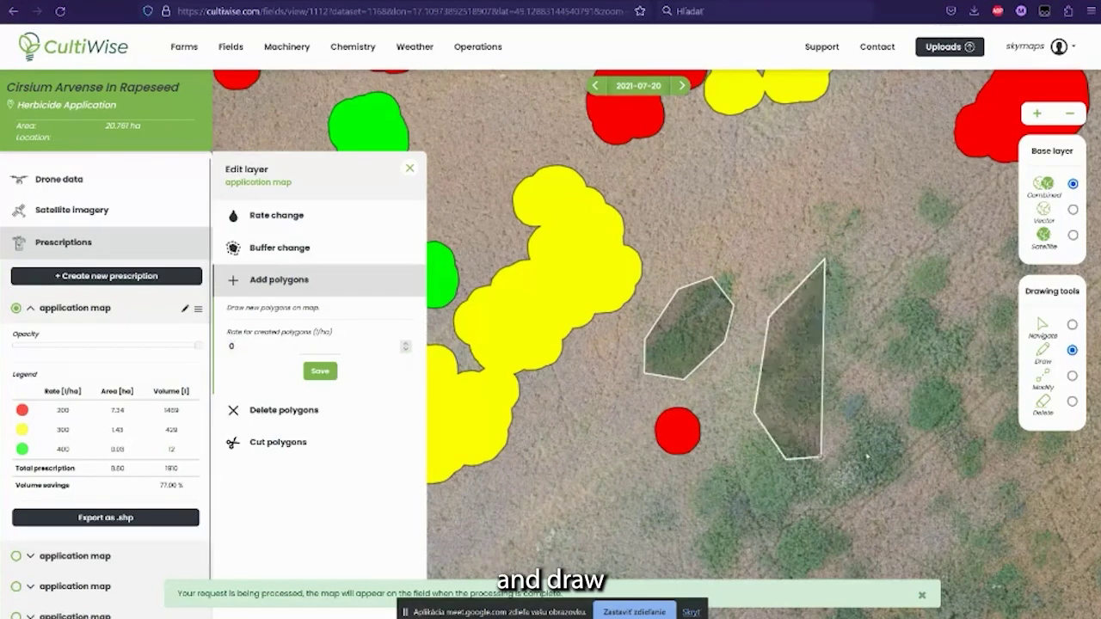
{"action": "left_click", "coordinate": [886, 449]}
{"action": "left_click", "coordinate": [870, 314]}
{"action": "left_click", "coordinate": [824, 260]}
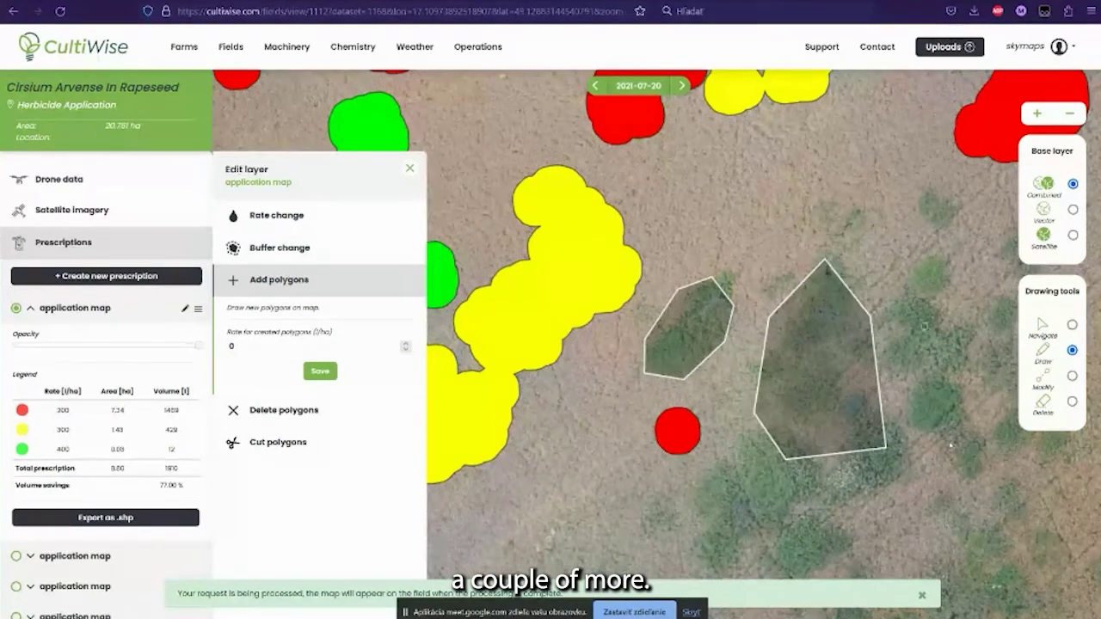
Draw a five-sided polygon over the weed patches farther southeast, just above the single round red spot
{"action": "left_click_drag", "start_coordinate": [939, 483], "coordinate": [776, 234]}
{"action": "left_click", "coordinate": [825, 277]}
{"action": "left_click", "coordinate": [690, 317]}
{"action": "left_click", "coordinate": [672, 401]}
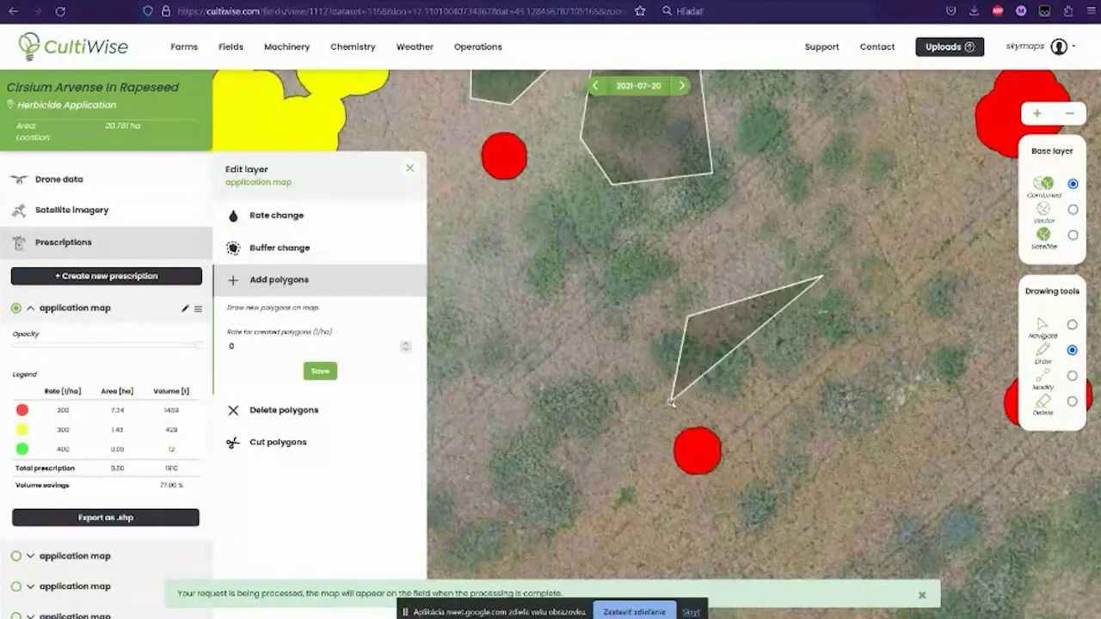
{"action": "left_click", "coordinate": [722, 409]}
{"action": "left_click", "coordinate": [862, 362]}
{"action": "left_click", "coordinate": [826, 278]}
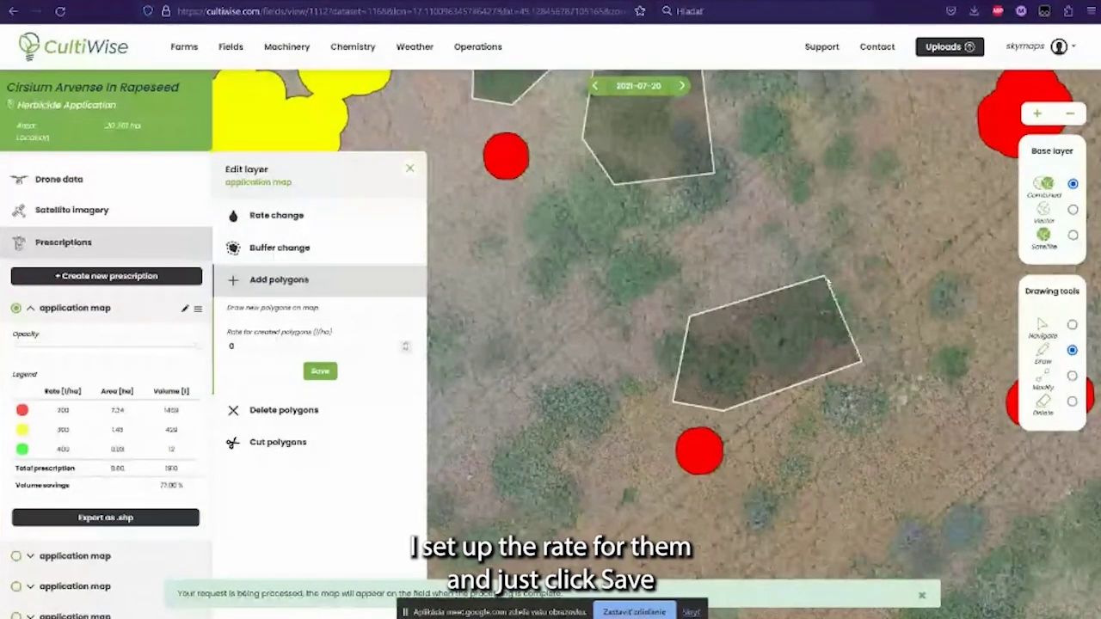
Set the rate for the three newly drawn polygons to 200 l/ha and save them to the prescription
{"action": "left_click", "coordinate": [258, 346]}
{"action": "type", "text": "200"}
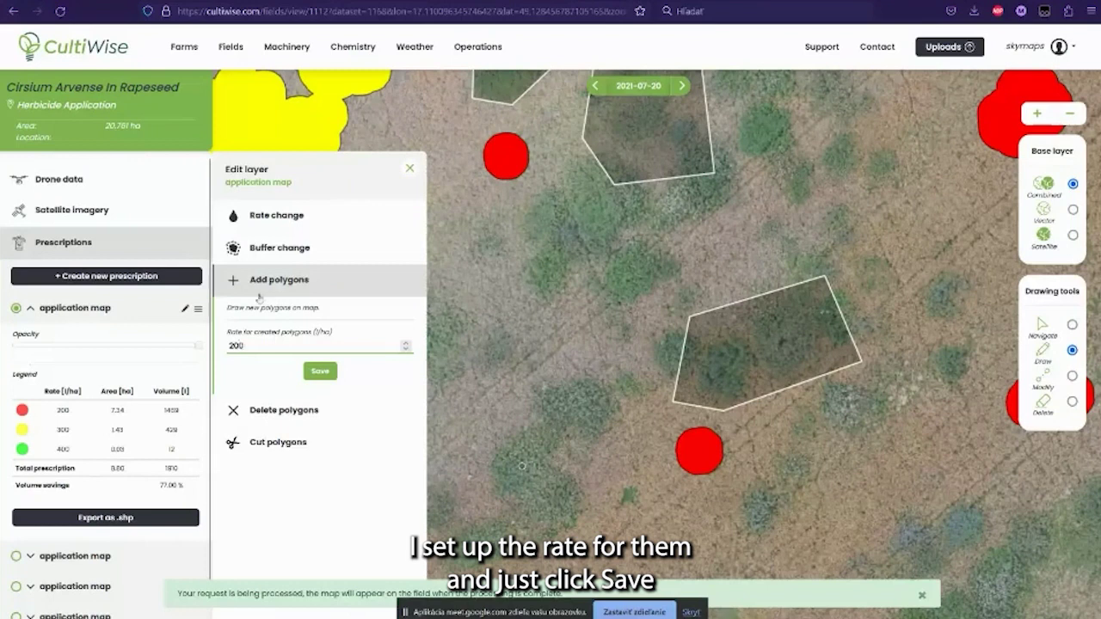
{"action": "left_click", "coordinate": [330, 373]}
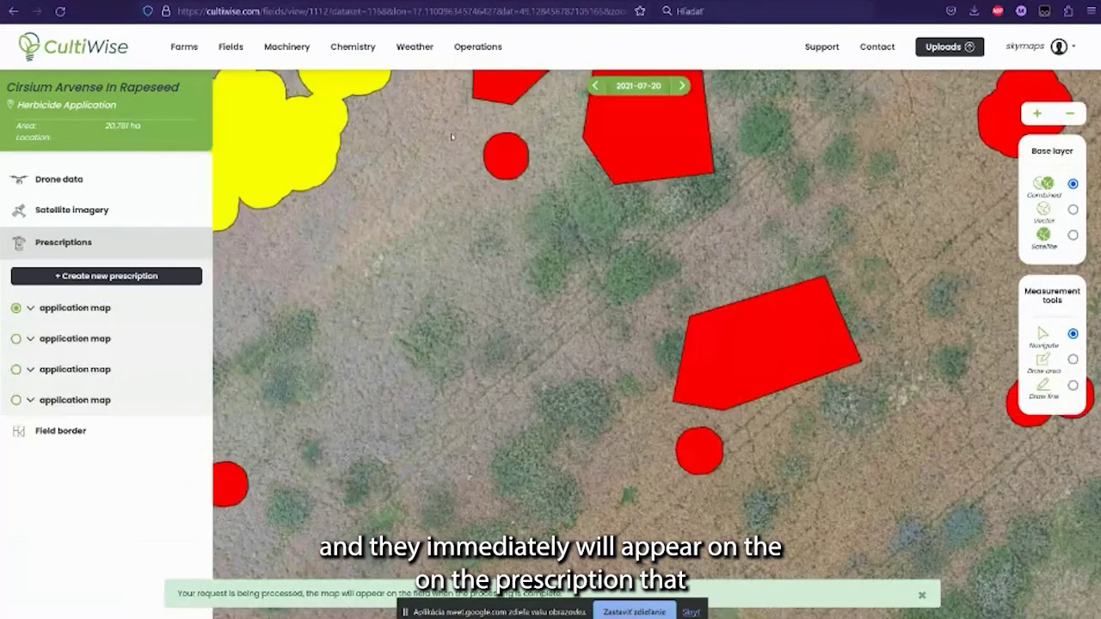
Delete the two northern hand-drawn polygons, the small one and the tall six-sided one, from the first application map
{"action": "left_click_drag", "start_coordinate": [775, 169], "coordinate": [702, 281]}
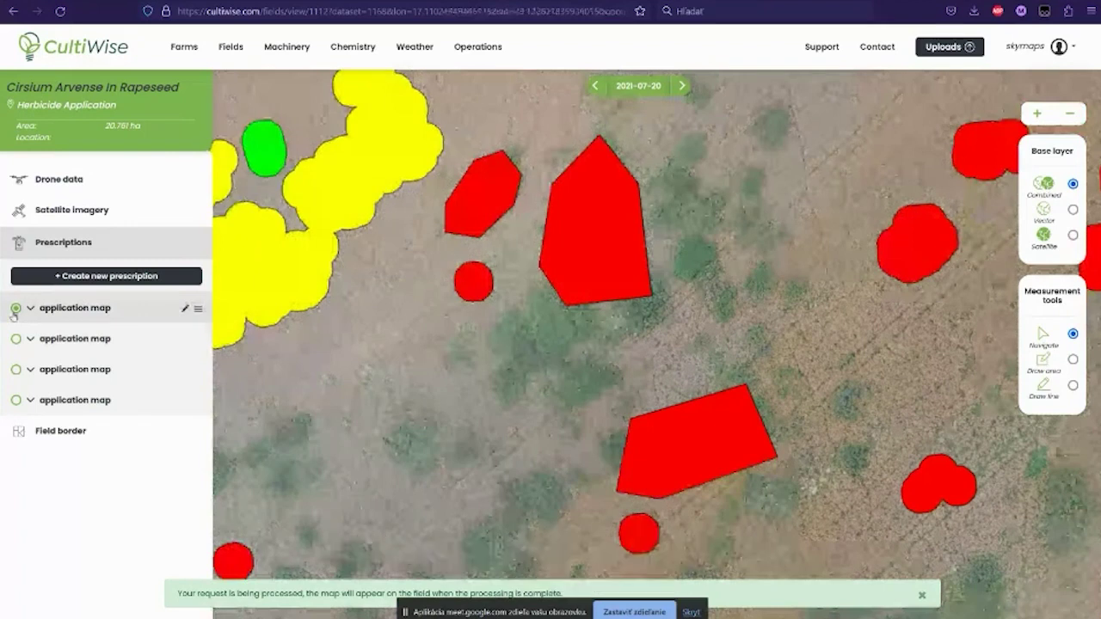
{"action": "left_click", "coordinate": [183, 312]}
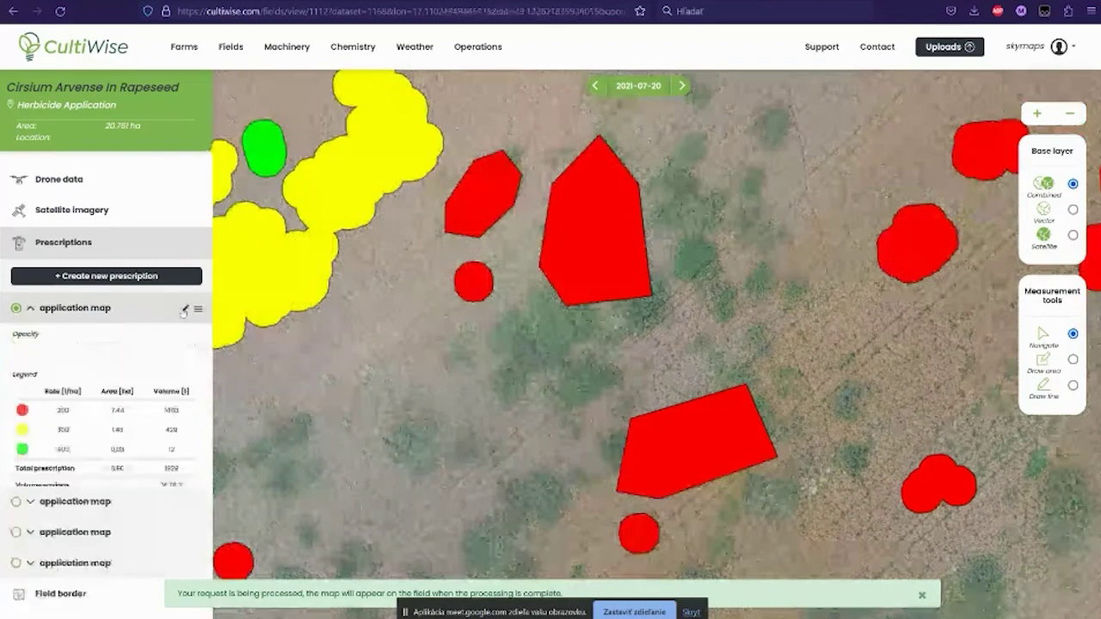
{"action": "left_click", "coordinate": [184, 309]}
{"action": "left_click", "coordinate": [284, 311]}
{"action": "left_click", "coordinate": [595, 284]}
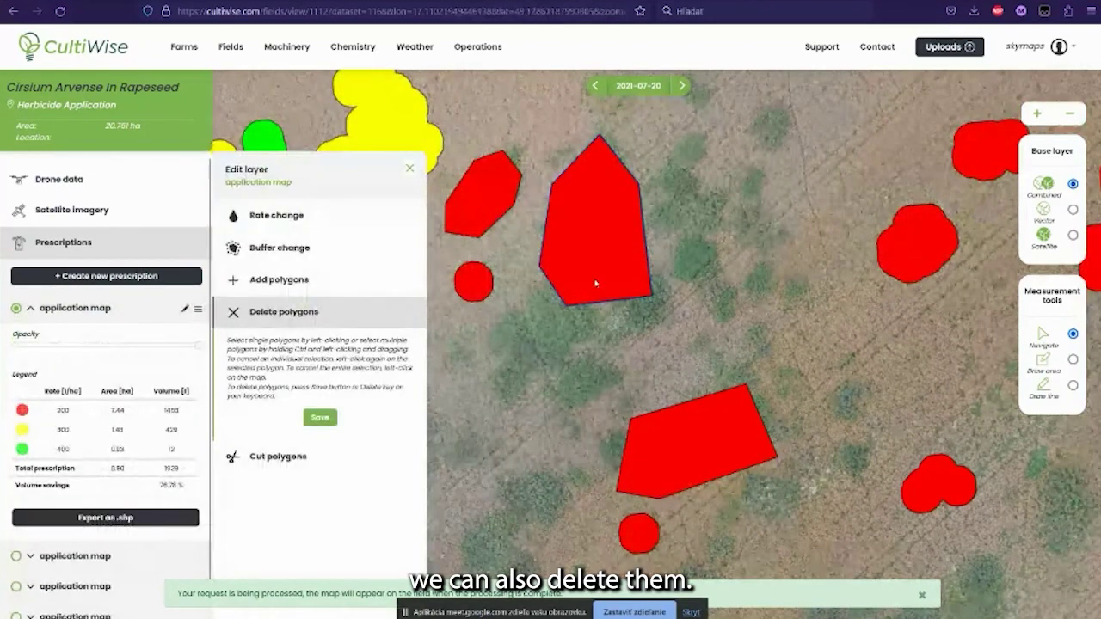
{"action": "left_click", "coordinate": [595, 284]}
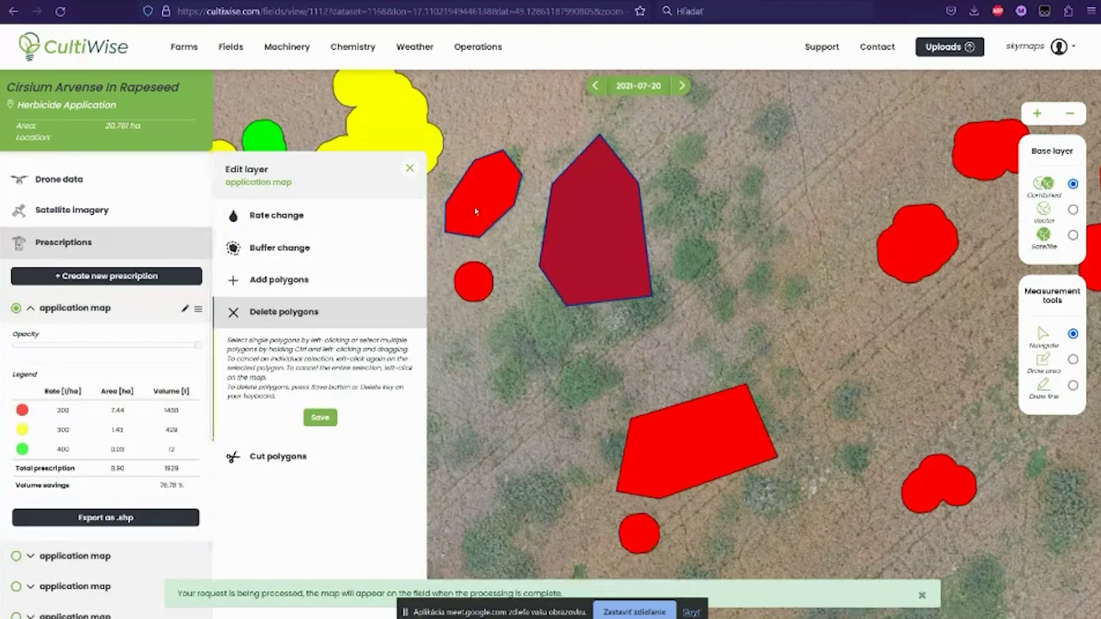
{"action": "left_click", "coordinate": [477, 199]}
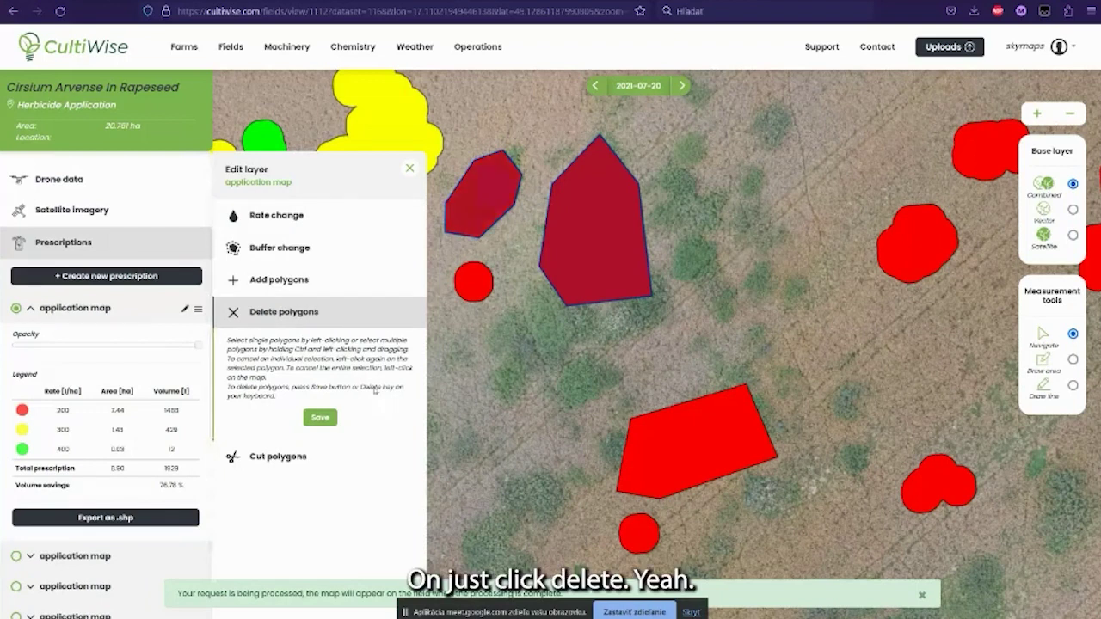
{"action": "key", "text": "Delete"}
{"action": "key", "text": "Return"}
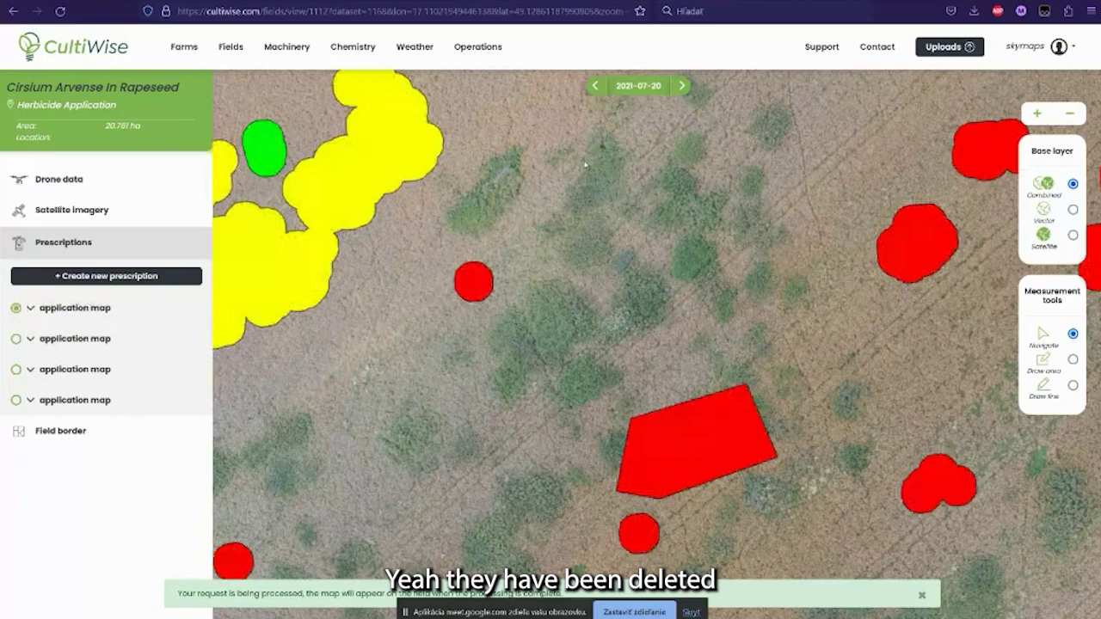
{"action": "left_click", "coordinate": [184, 308]}
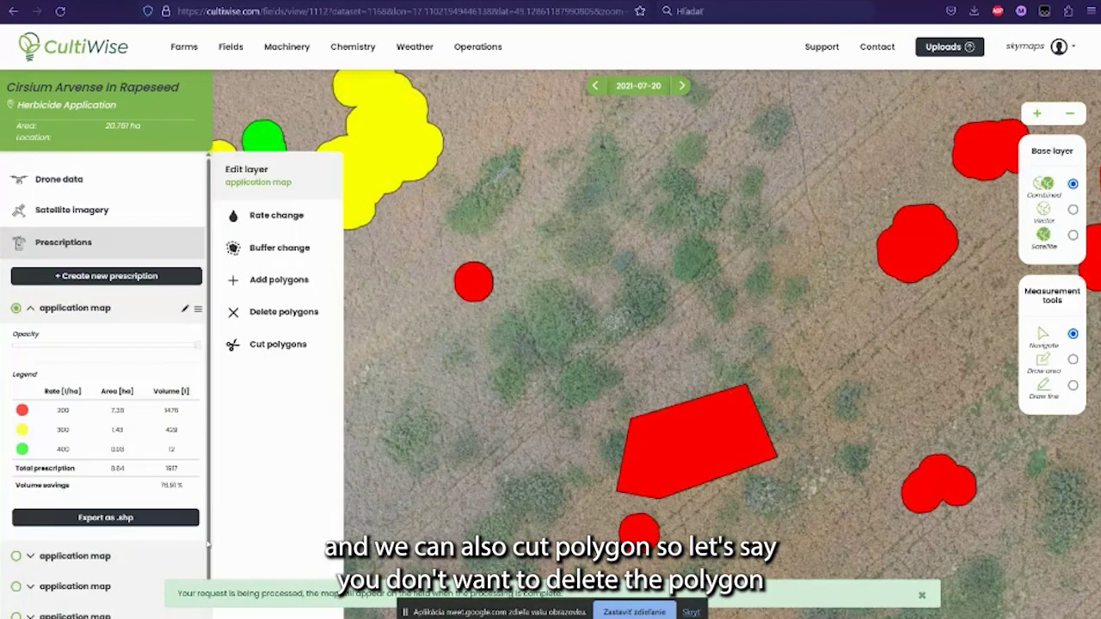
{"action": "left_click", "coordinate": [277, 345]}
{"action": "left_click", "coordinate": [321, 395]}
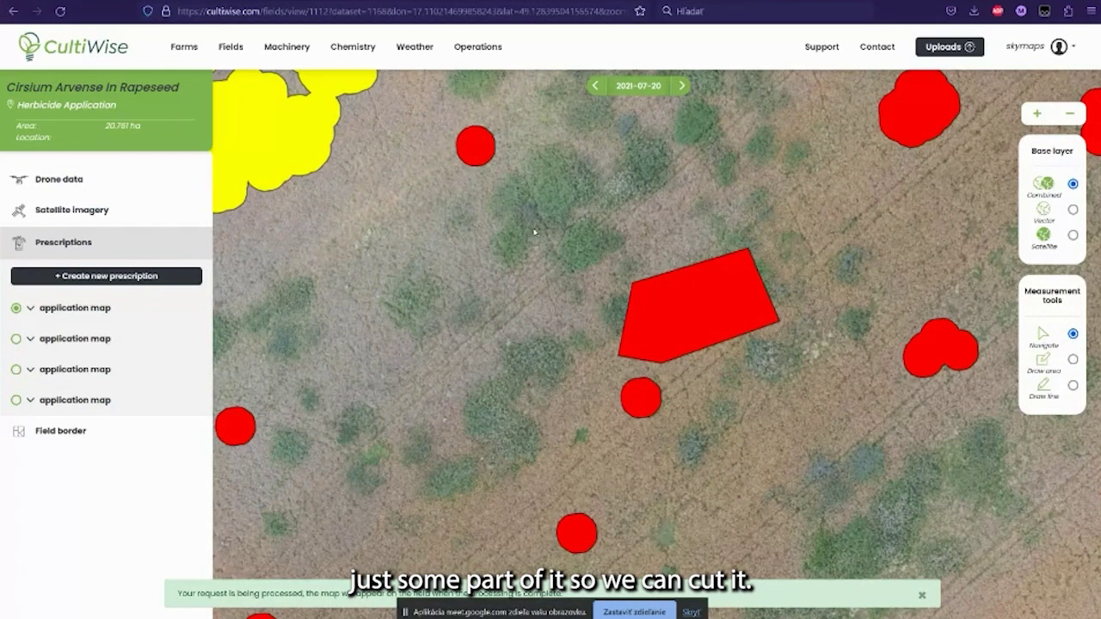
Cut off the eastern part of the remaining hand-drawn red polygon in the first application map with a four-sided cutting area and save
{"action": "left_click", "coordinate": [185, 308]}
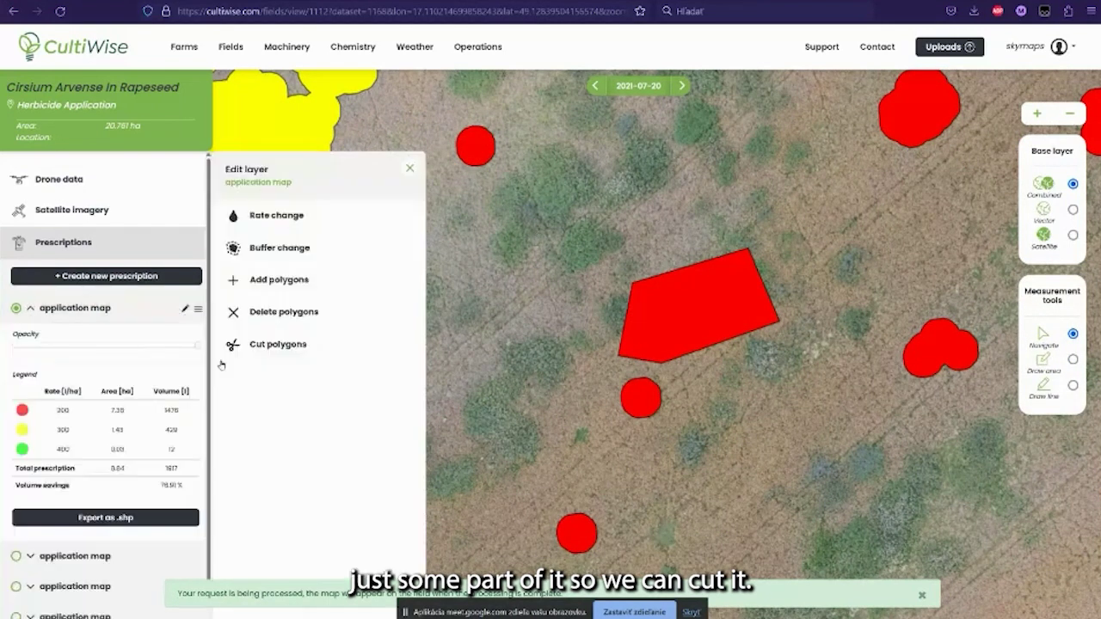
{"action": "left_click", "coordinate": [239, 345]}
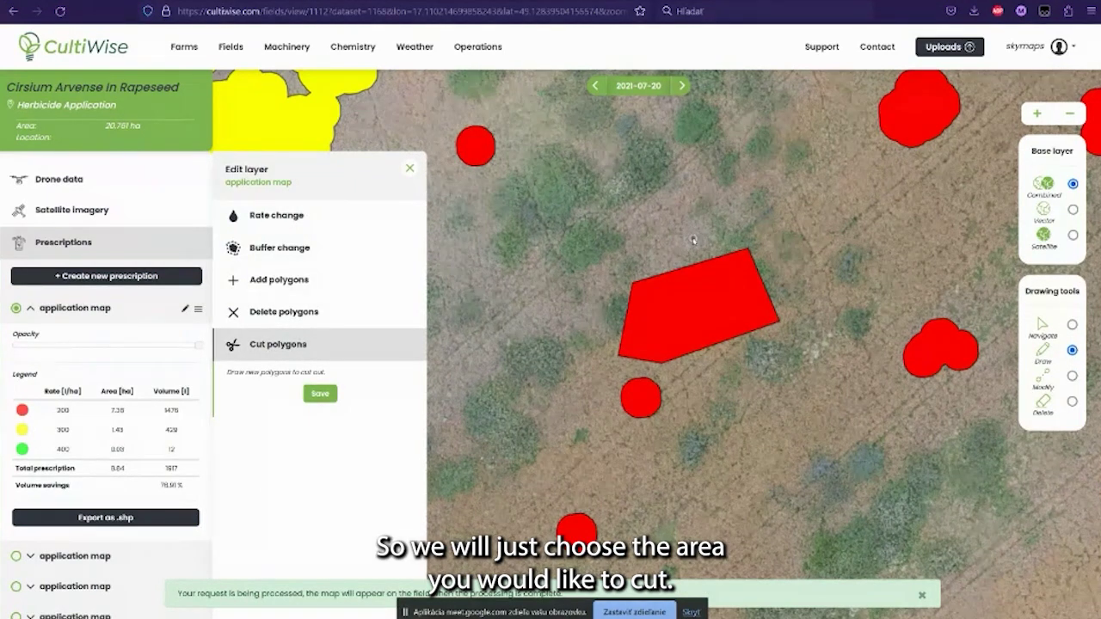
{"action": "left_click", "coordinate": [687, 234]}
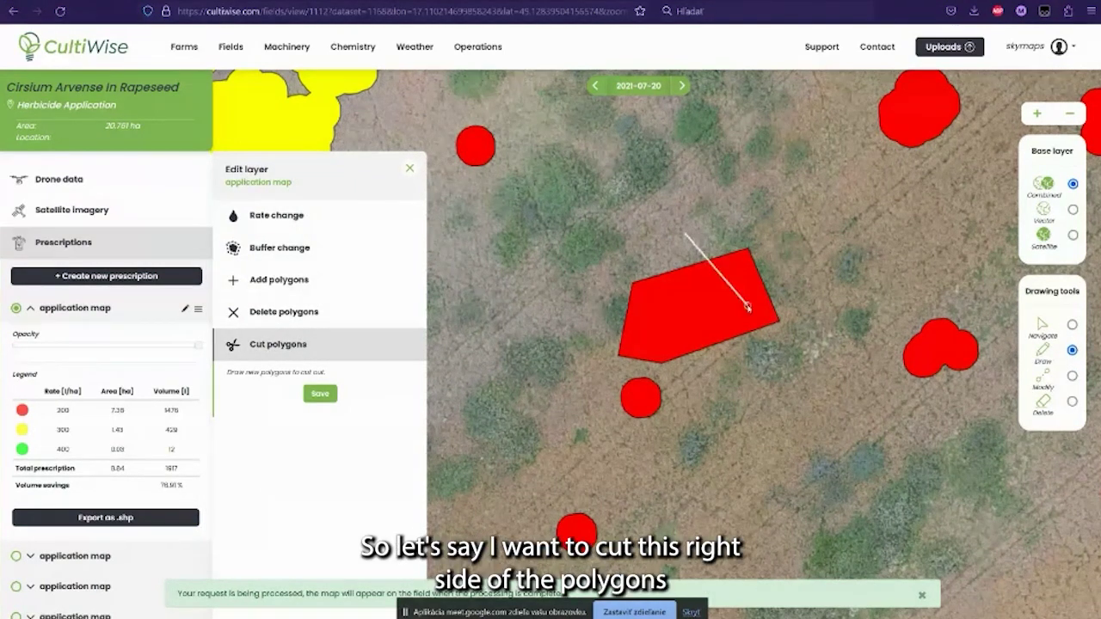
{"action": "left_click", "coordinate": [757, 379]}
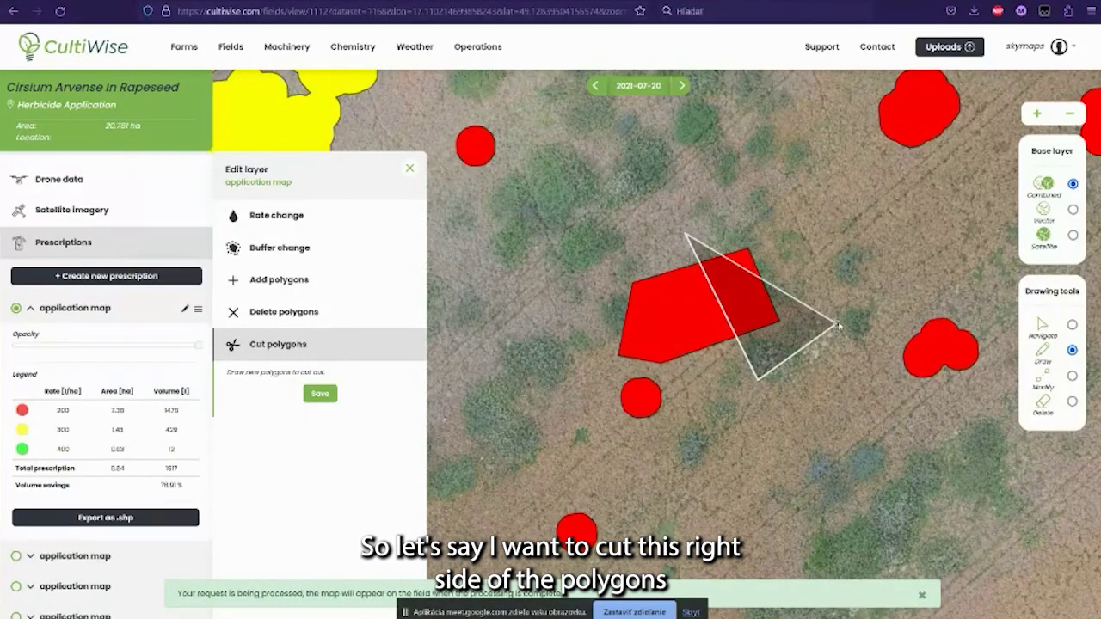
{"action": "left_click", "coordinate": [837, 324]}
{"action": "left_click", "coordinate": [778, 215]}
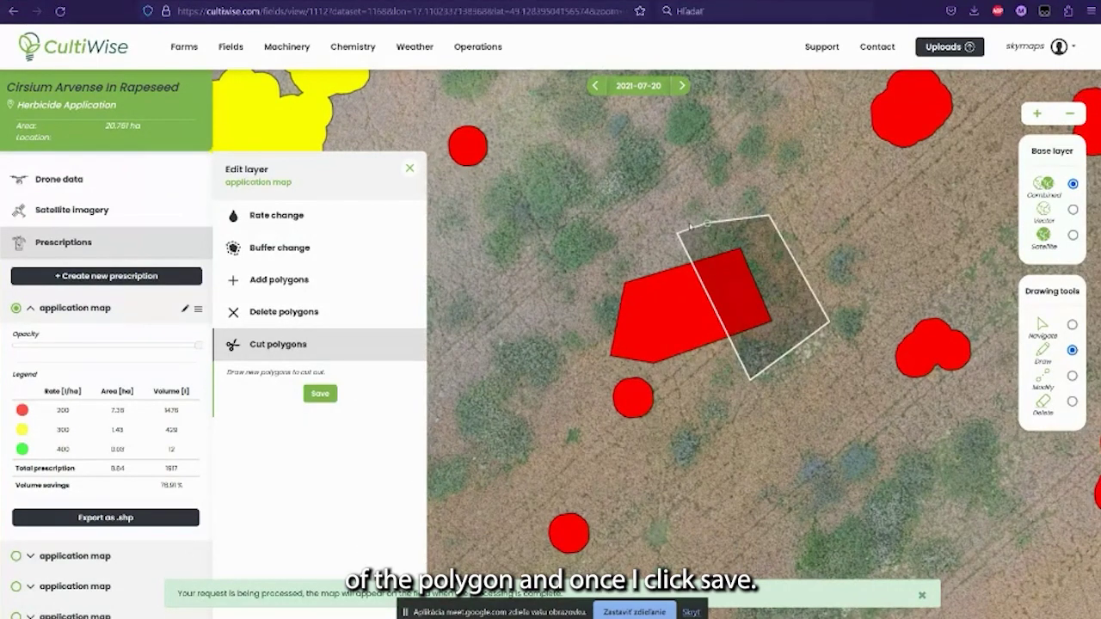
{"action": "left_click", "coordinate": [685, 230]}
{"action": "left_click", "coordinate": [320, 393]}
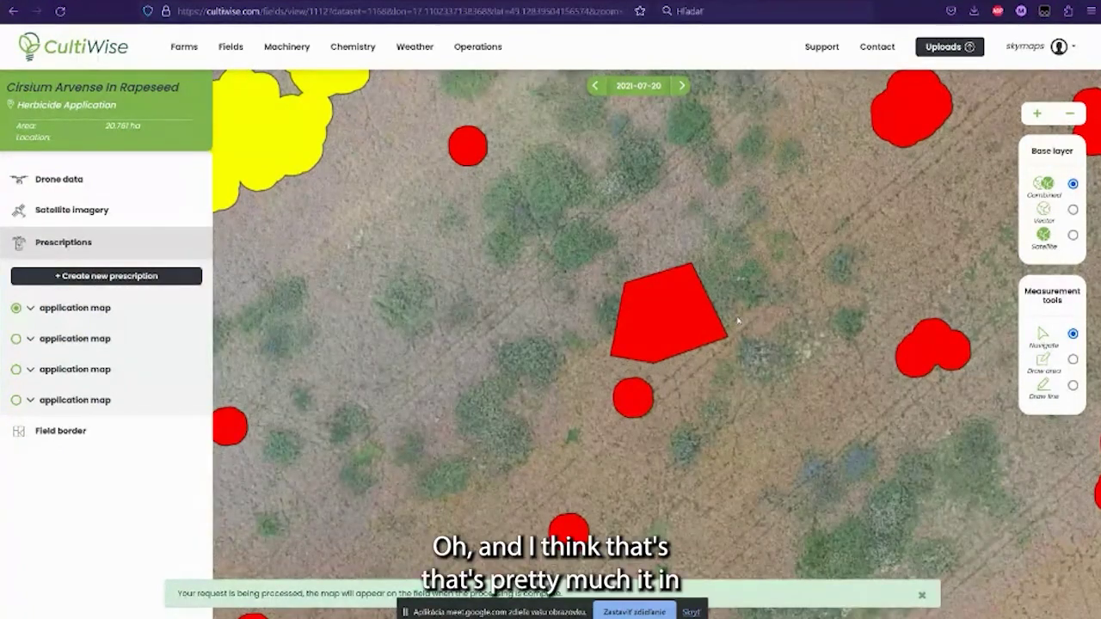
Open the field border section and look at its export format choices
{"action": "scroll", "coordinate": [561, 337], "scroll_direction": "down", "scroll_amount": 3}
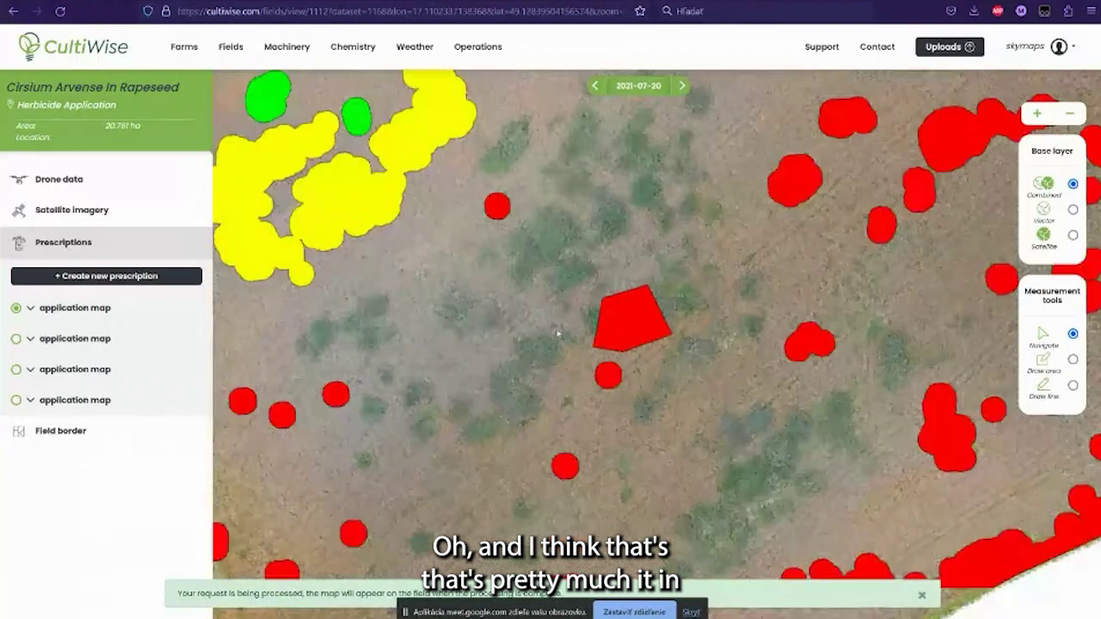
{"action": "scroll", "coordinate": [730, 233], "scroll_direction": "down", "scroll_amount": 4}
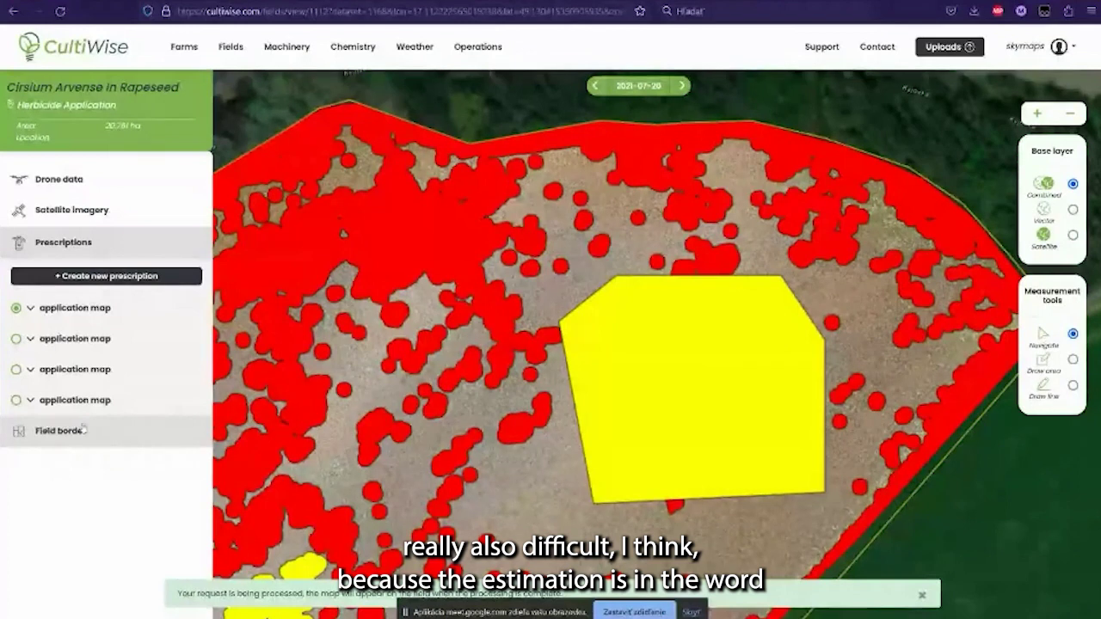
{"action": "mouse_move", "coordinate": [582, 617]}
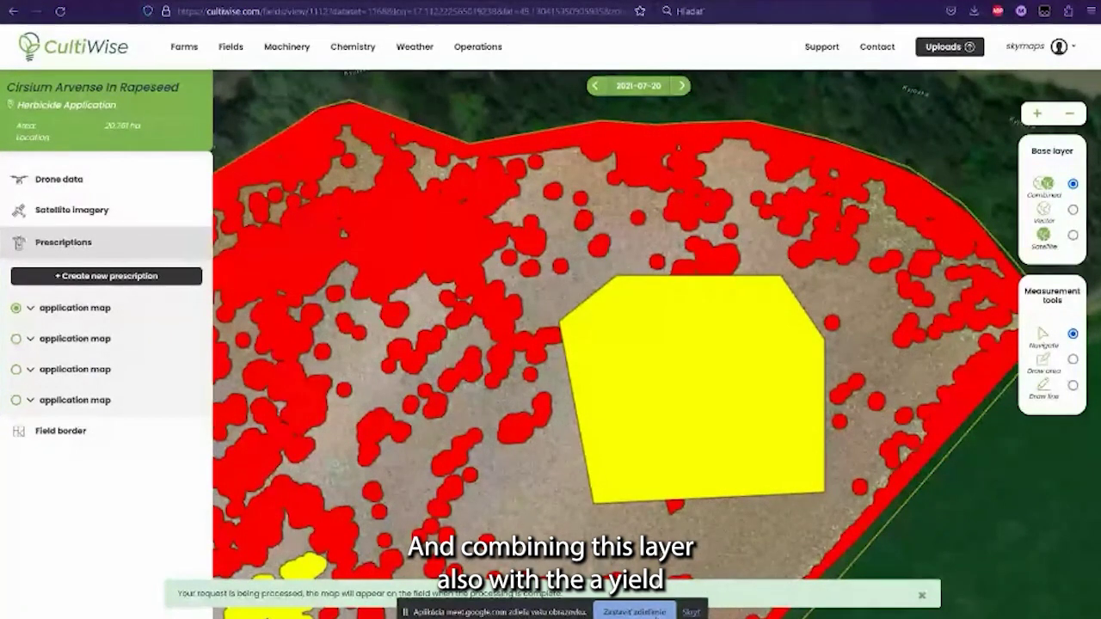
{"action": "left_click", "coordinate": [86, 430]}
{"action": "left_click", "coordinate": [85, 317]}
{"action": "left_click", "coordinate": [85, 318]}
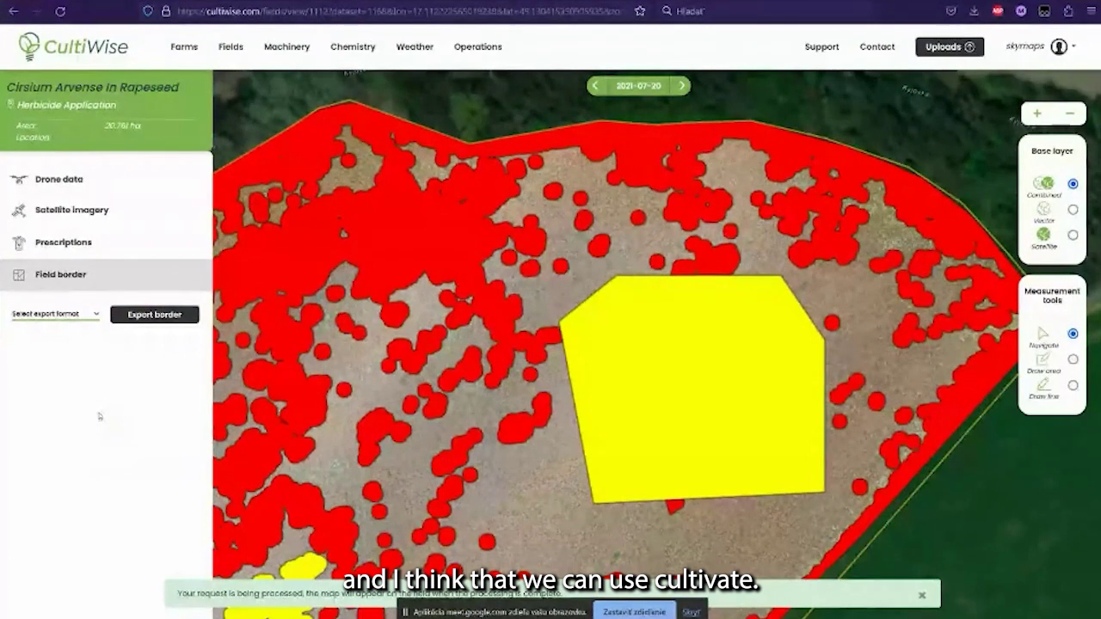
Switch to the Google Meet call window to check the meeting and return to CultiWise
{"action": "left_click", "coordinate": [582, 618]}
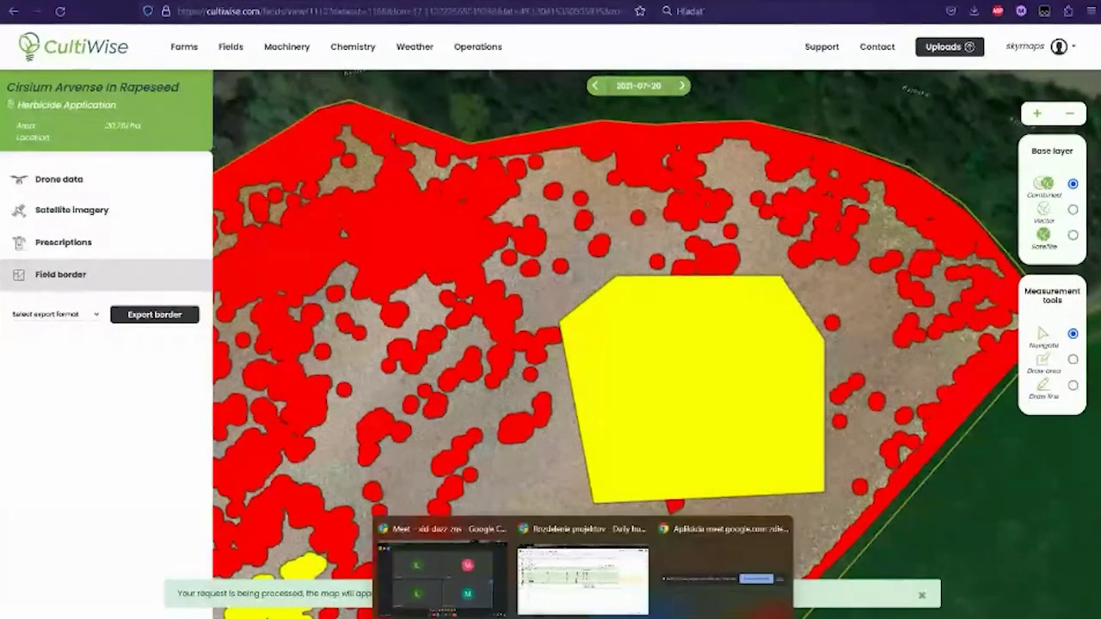
{"action": "left_click", "coordinate": [441, 575]}
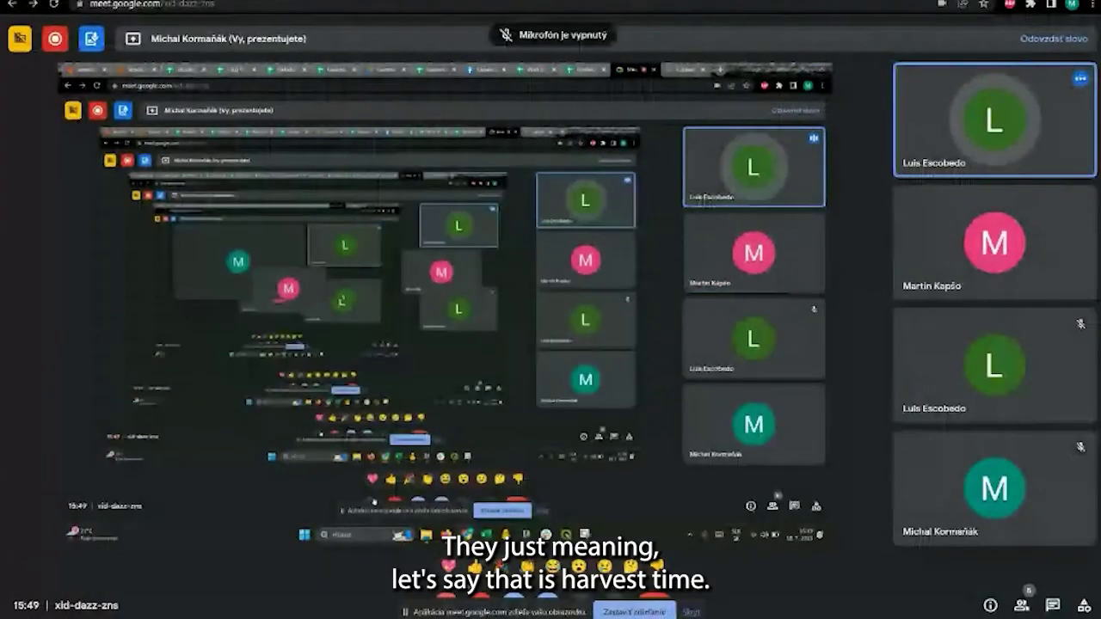
{"action": "left_click", "coordinate": [554, 618]}
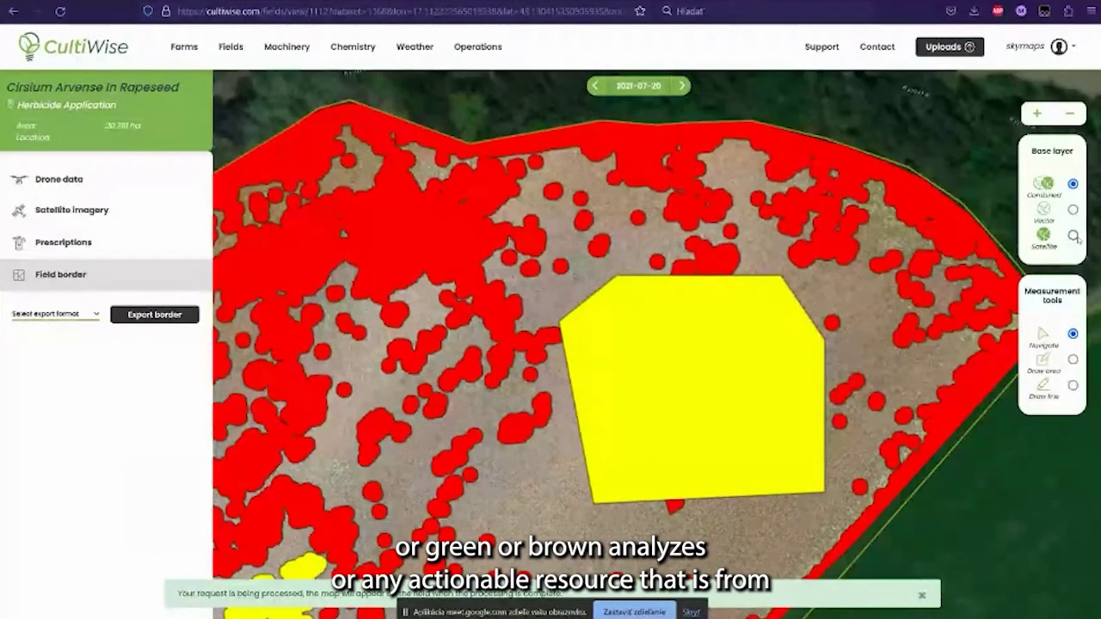
Change the base layer to Vector and view the field together with the surrounding roads and village
{"action": "left_click", "coordinate": [1073, 210]}
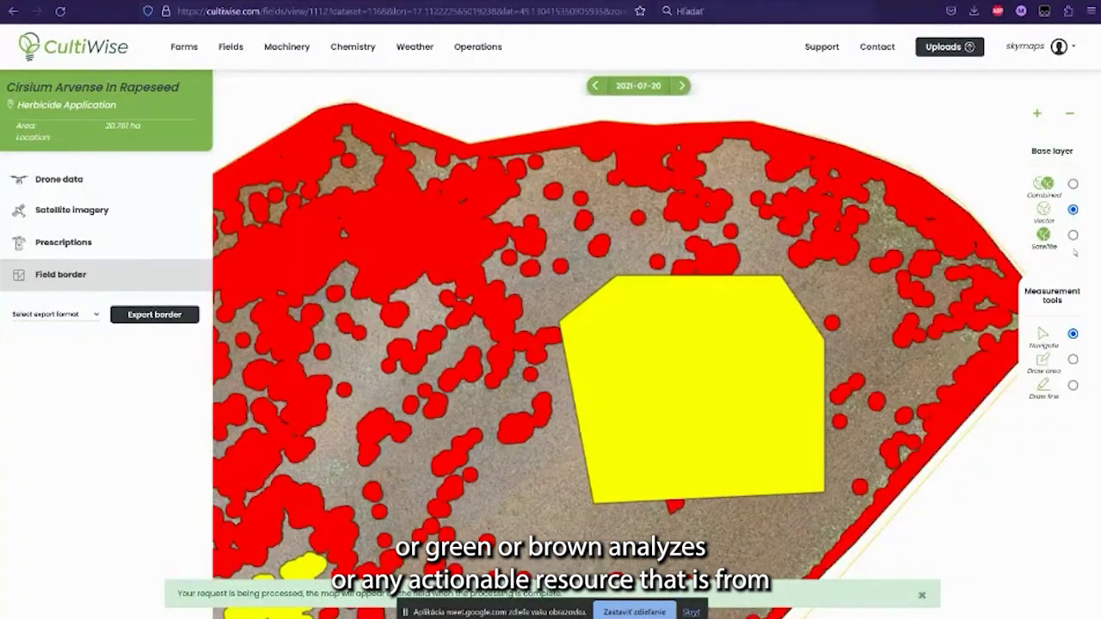
{"action": "left_click_drag", "start_coordinate": [815, 138], "coordinate": [842, 290]}
{"action": "scroll", "coordinate": [785, 288], "scroll_direction": "down", "scroll_amount": 1}
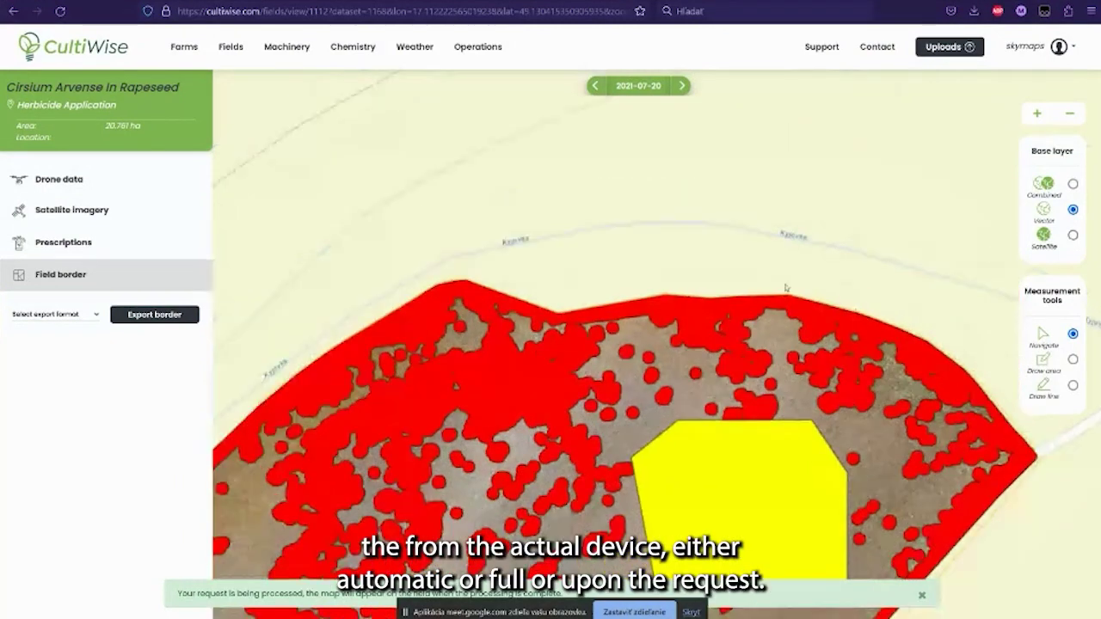
{"action": "scroll", "coordinate": [786, 289], "scroll_direction": "down", "scroll_amount": 1}
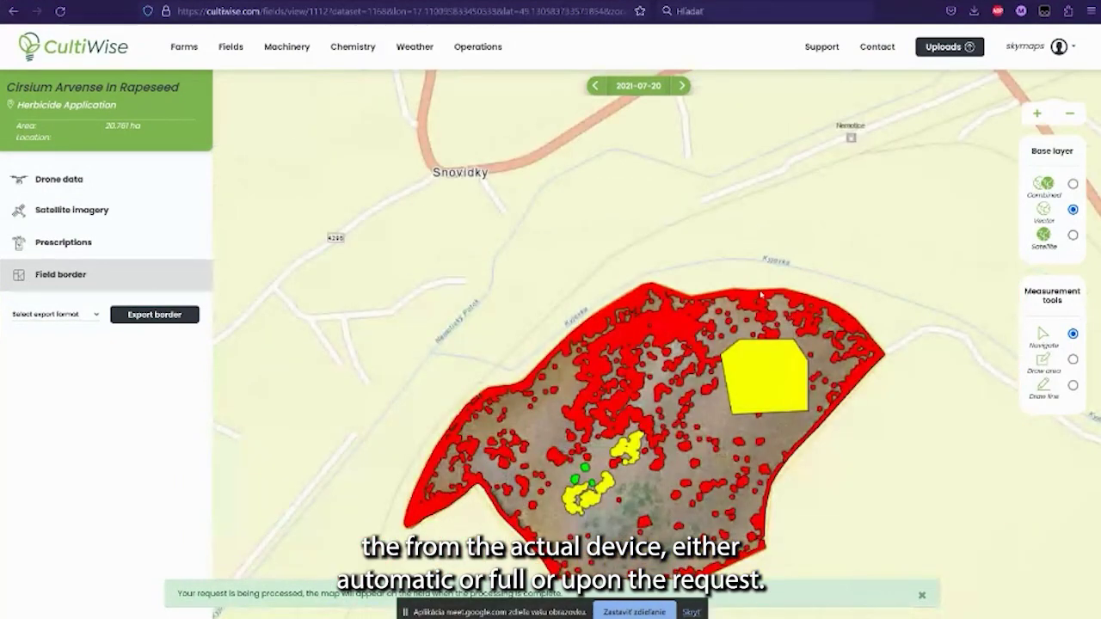